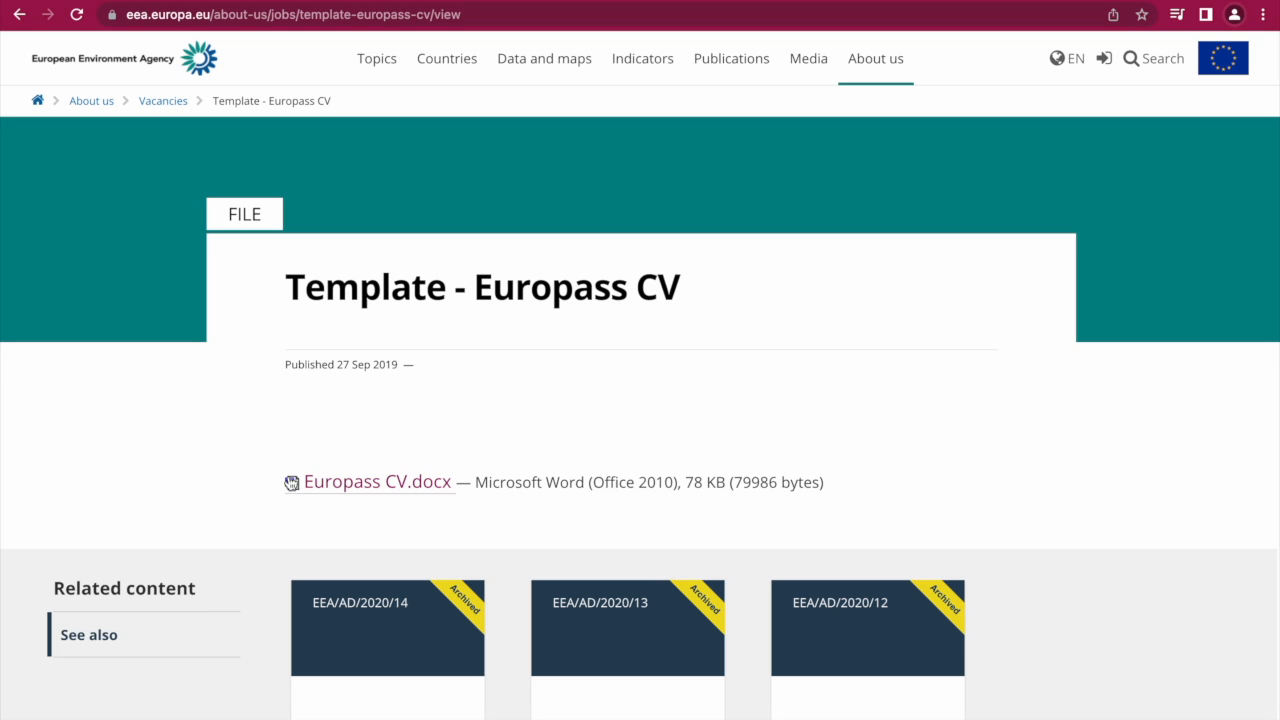
# Download the Europass CV.docx template from the EEA template page.
pyautogui.click(383, 489)
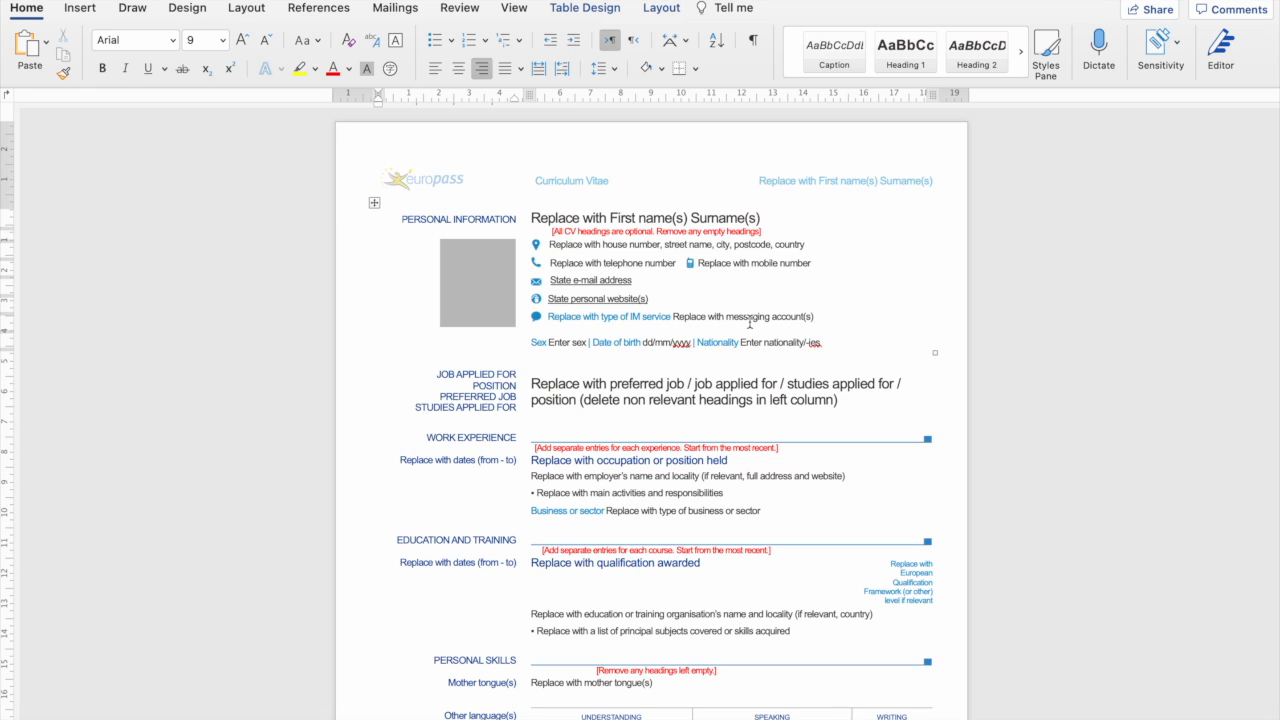
pyautogui.scroll(-20, 749, 320)
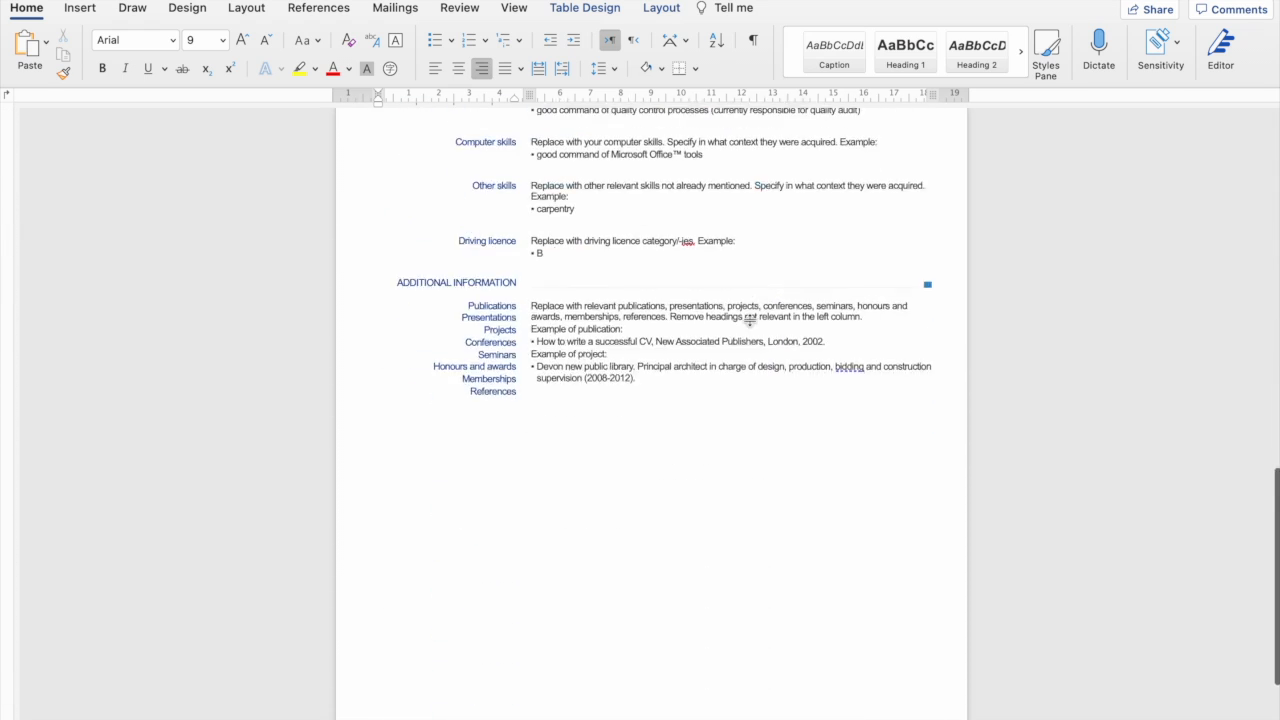
pyautogui.scroll(20, 749, 326)
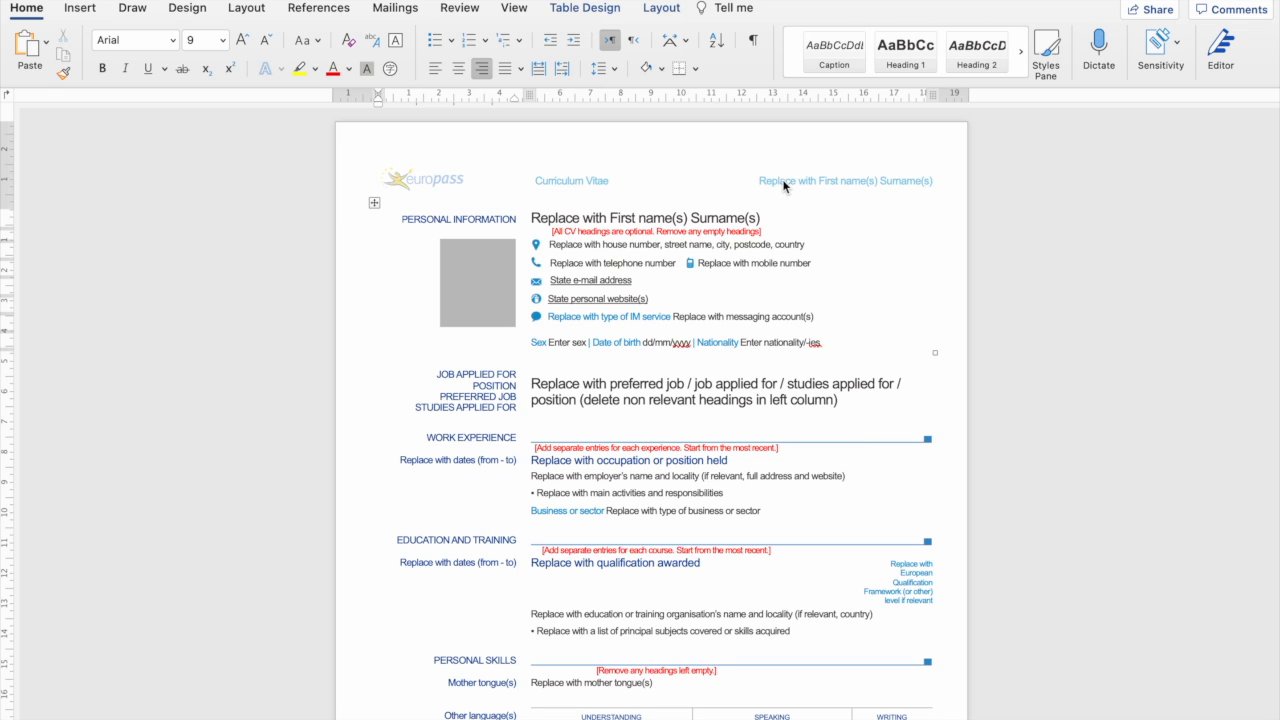
# Replace the name placeholder in the page header with the candidate's full name.
pyautogui.doubleClick(783, 184)
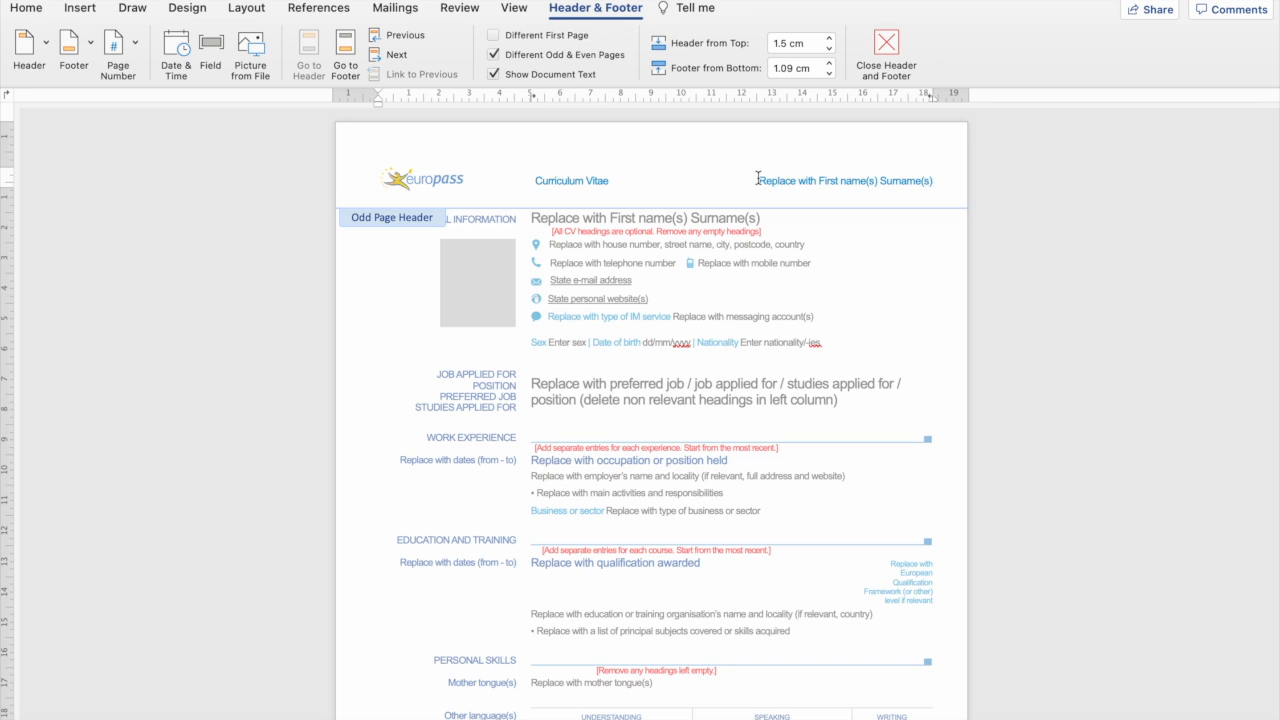
pyautogui.moveTo(757, 178); pyautogui.dragTo(937, 180)
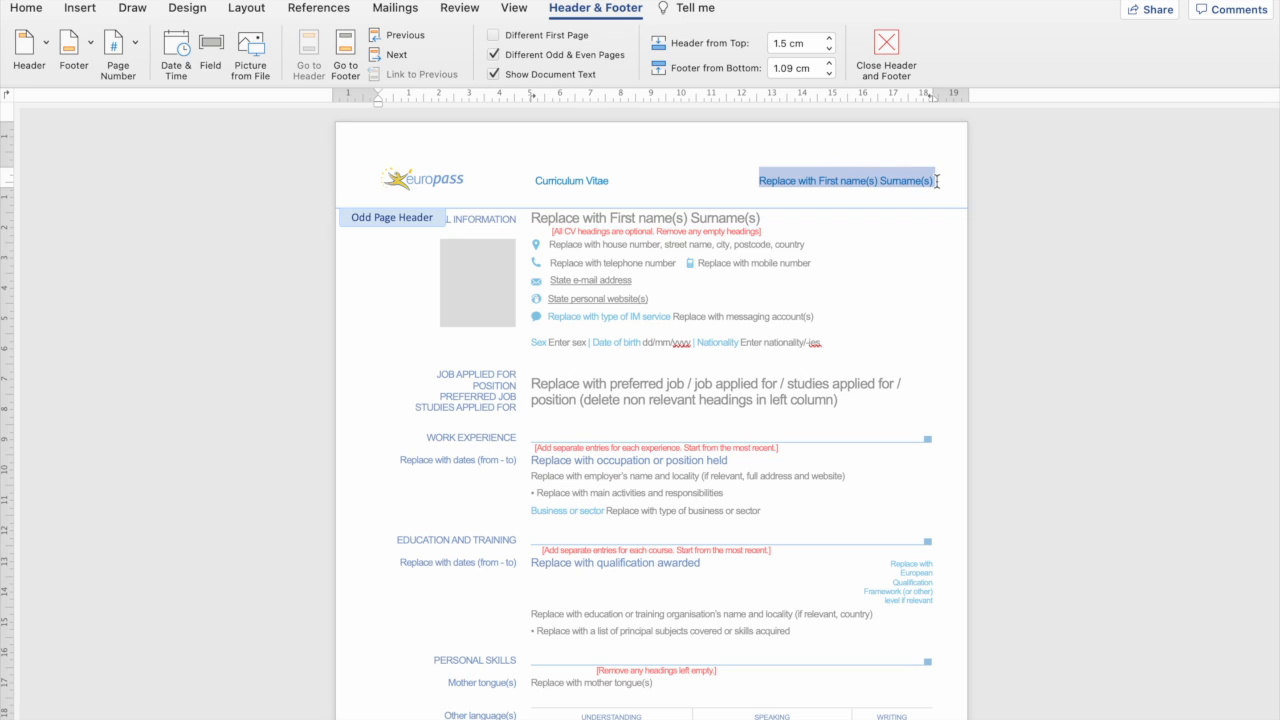
pyautogui.press('BackSpace')
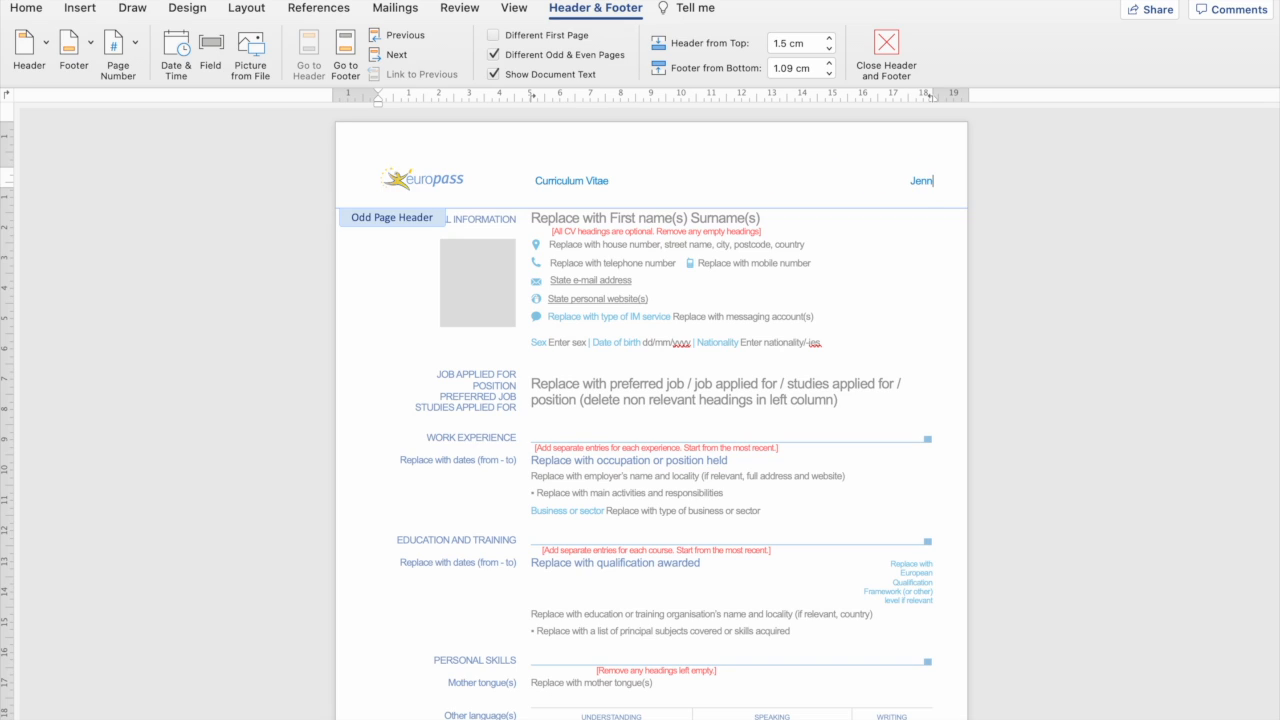
pyautogui.doubleClick(811, 227)
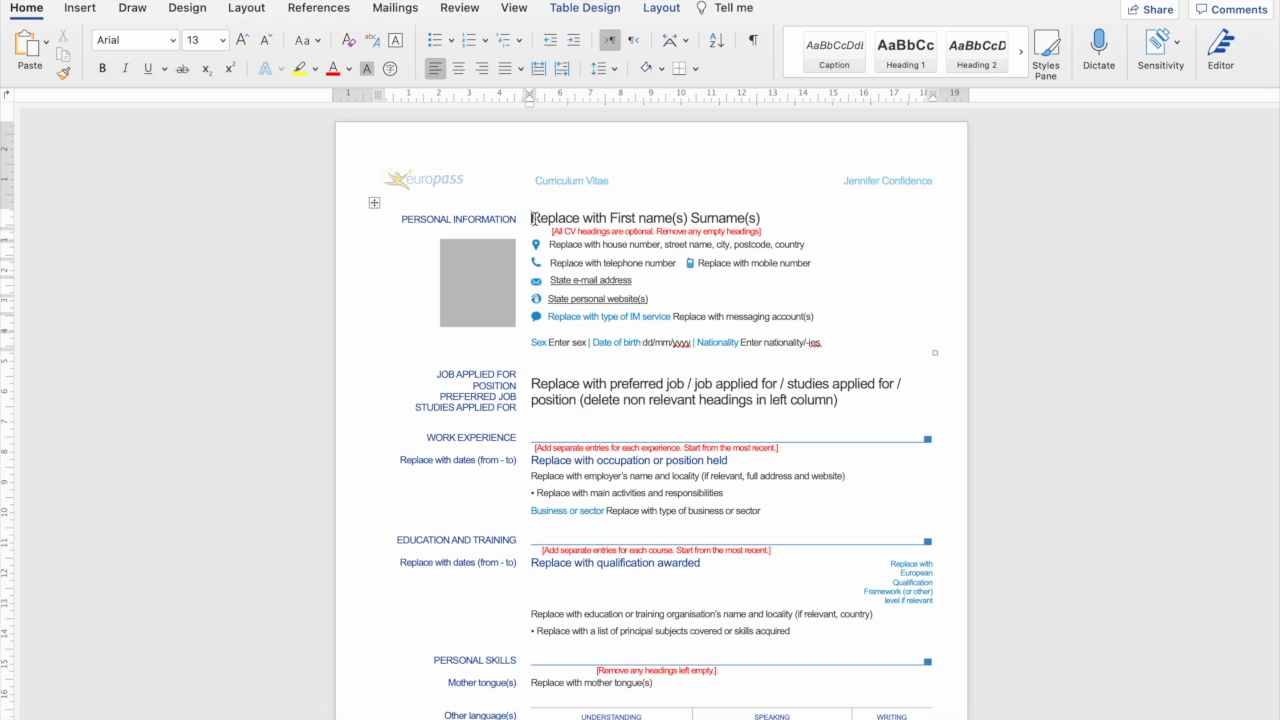
# Enter the candidate's full name in the heading and delete the red optional-headings note.
pyautogui.moveTo(533, 218); pyautogui.dragTo(571, 203)
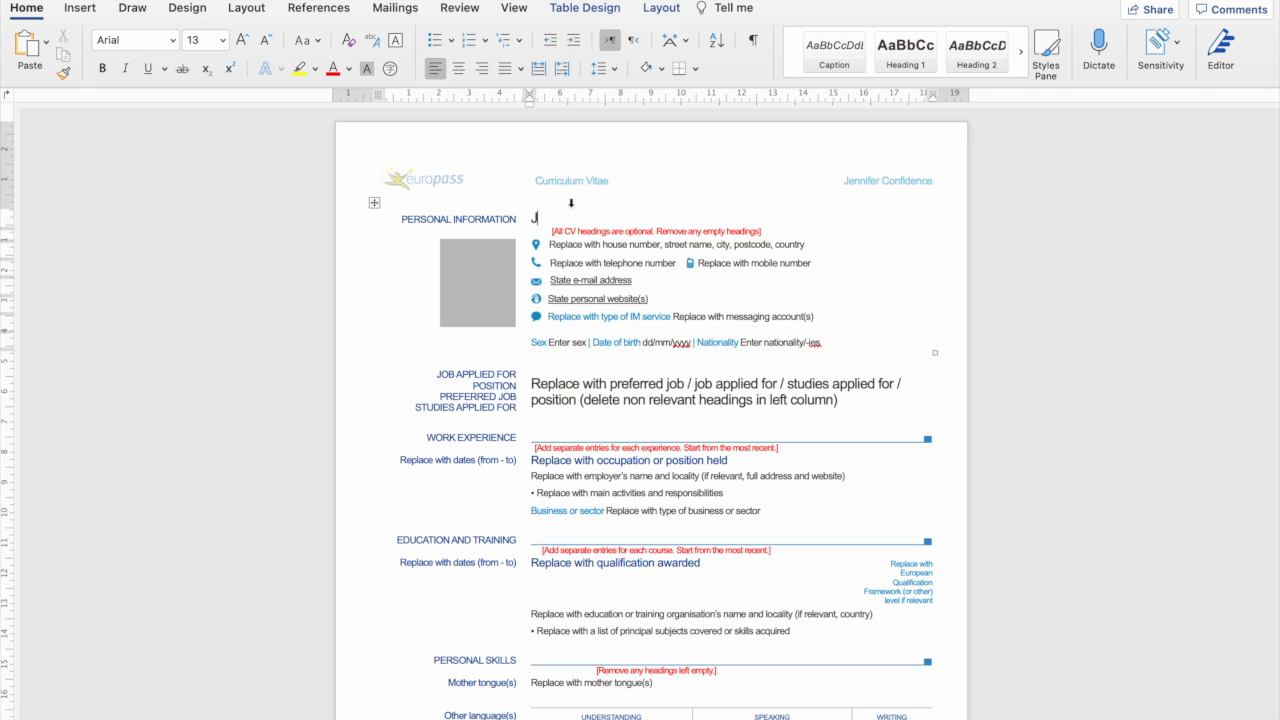
pyautogui.click(648, 249)
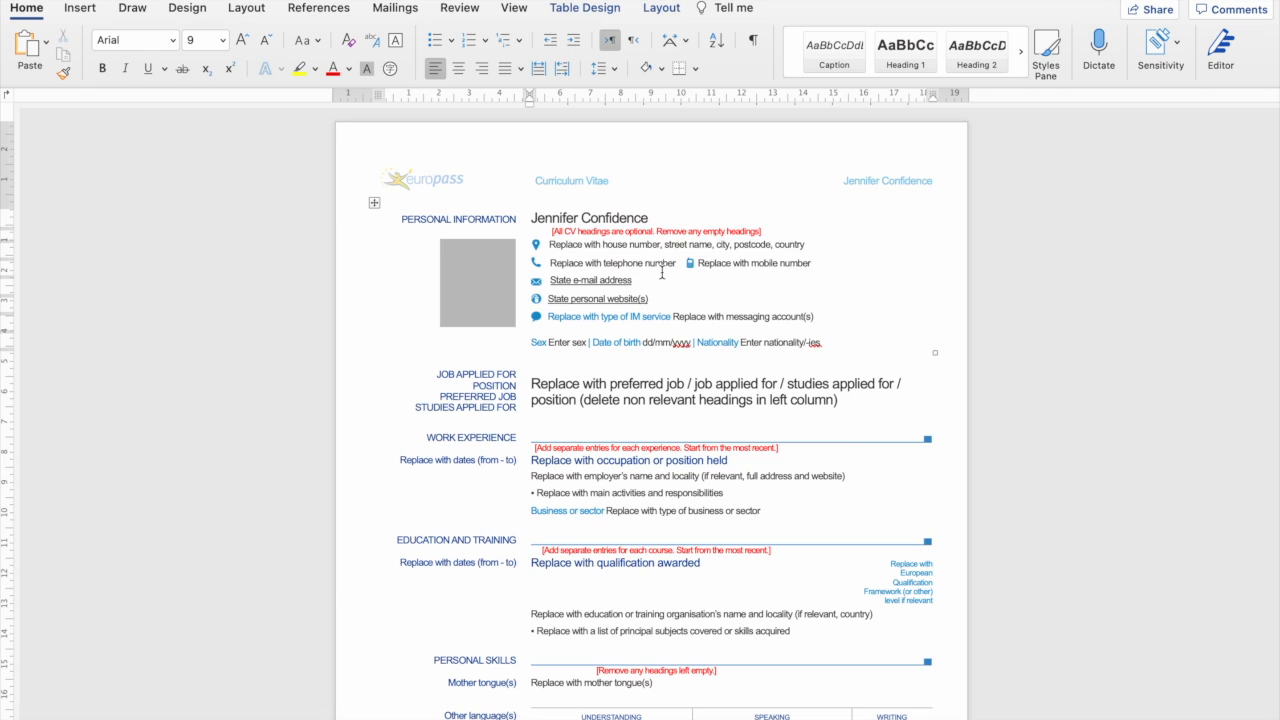
pyautogui.moveTo(766, 233); pyautogui.dragTo(549, 238)
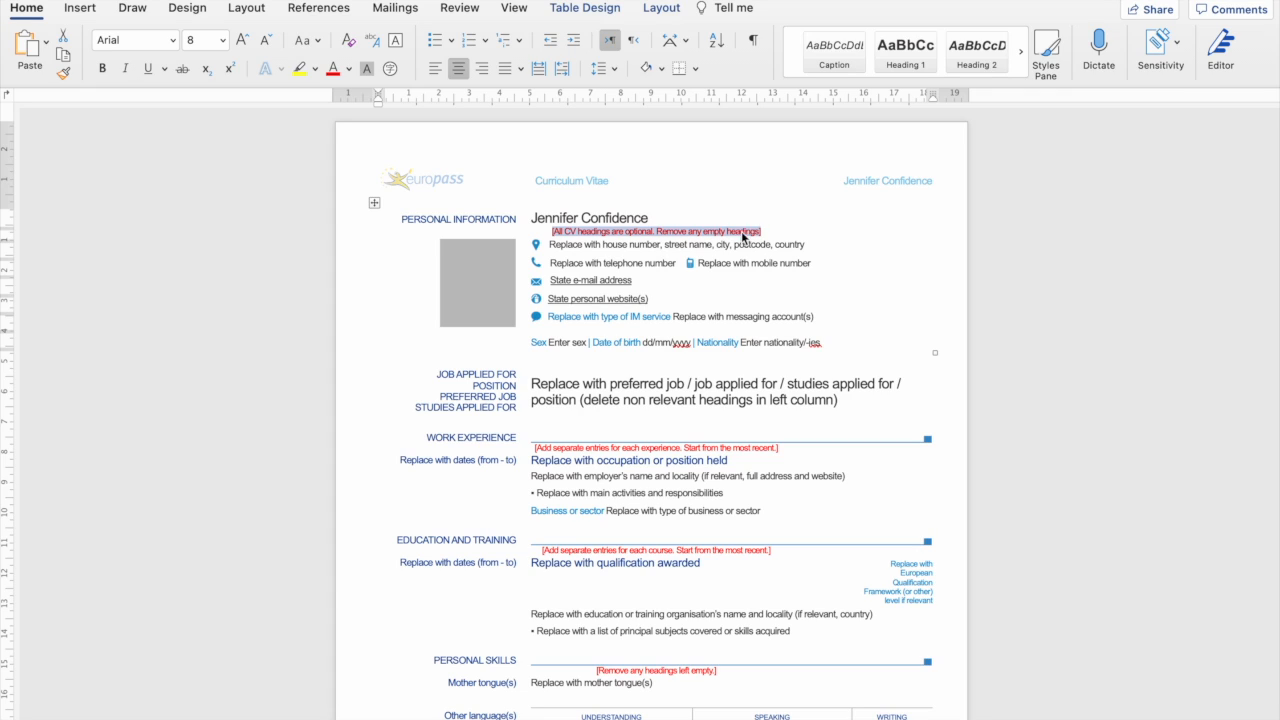
pyautogui.press('Delete')
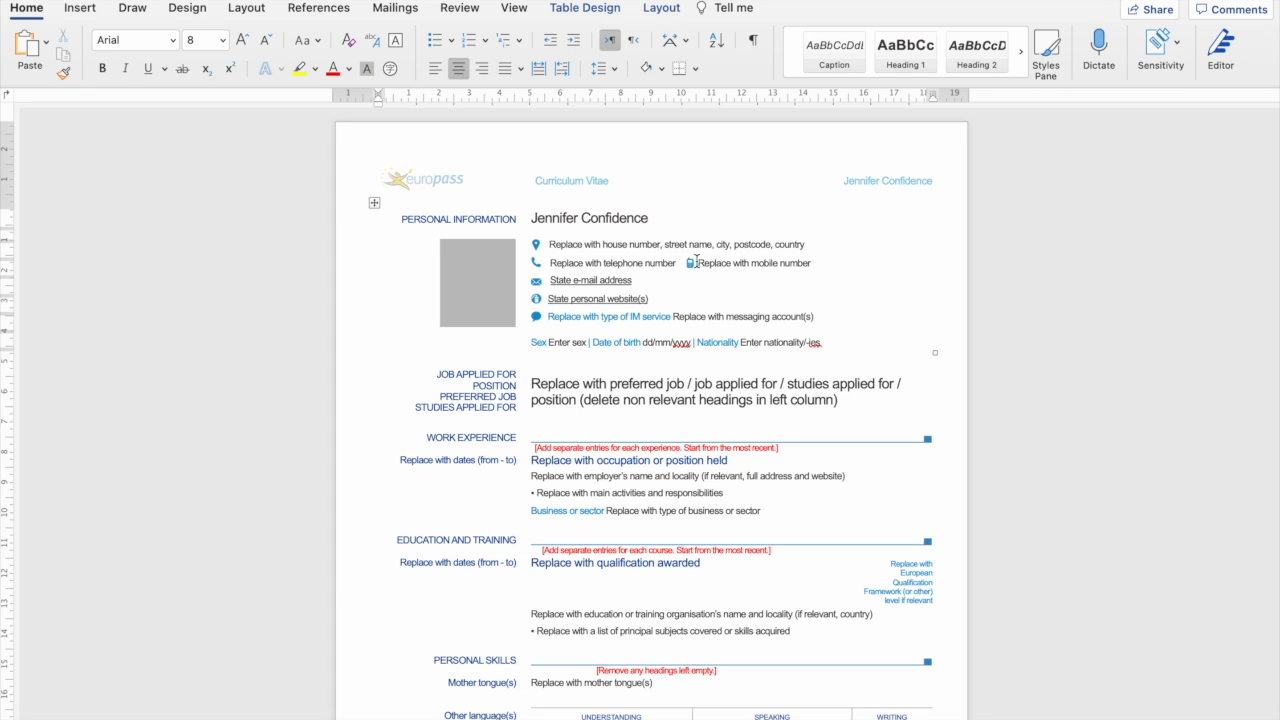
# Change the address placeholder line to read 'England, UK'.
pyautogui.click(596, 245)
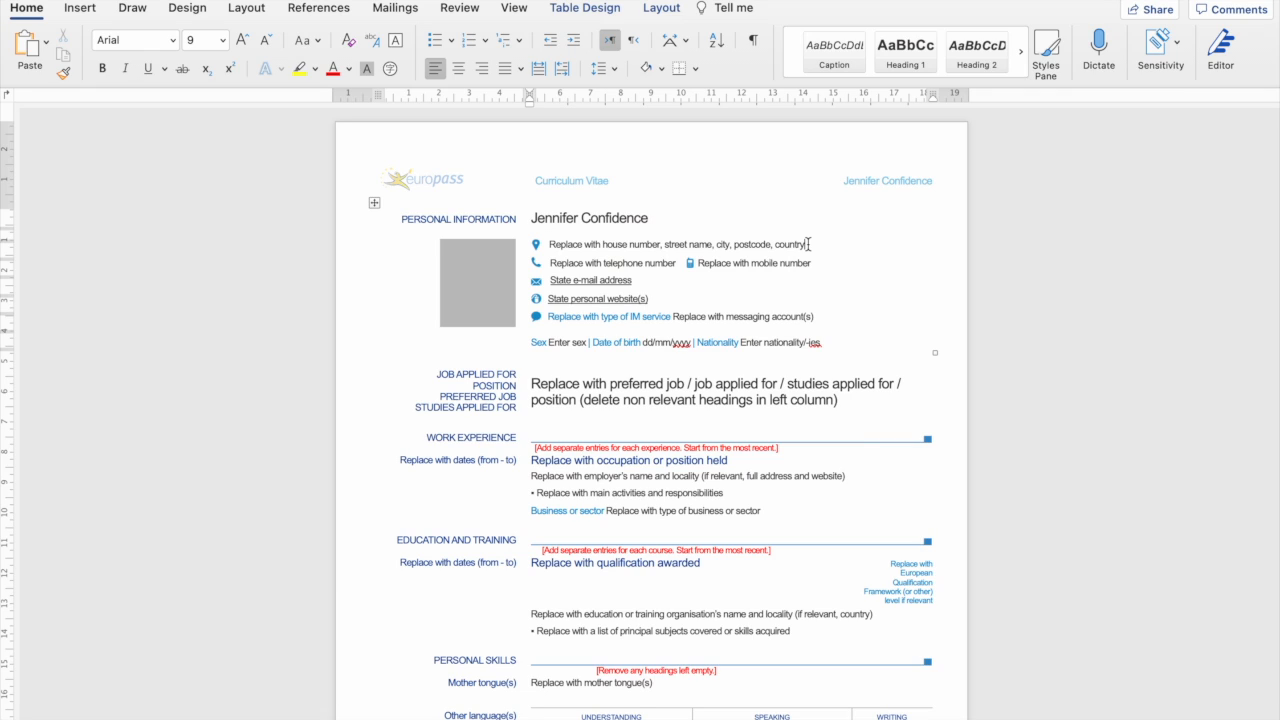
pyautogui.moveTo(808, 244); pyautogui.dragTo(557, 247)
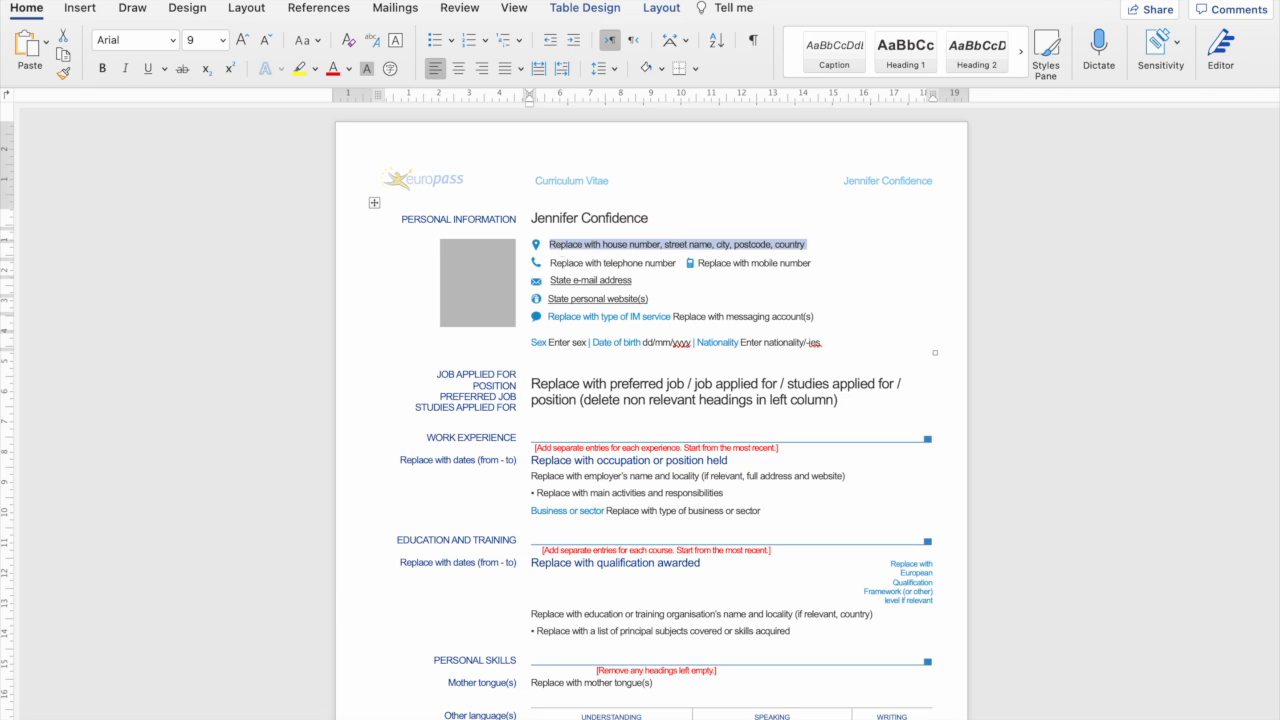
pyautogui.write('England')
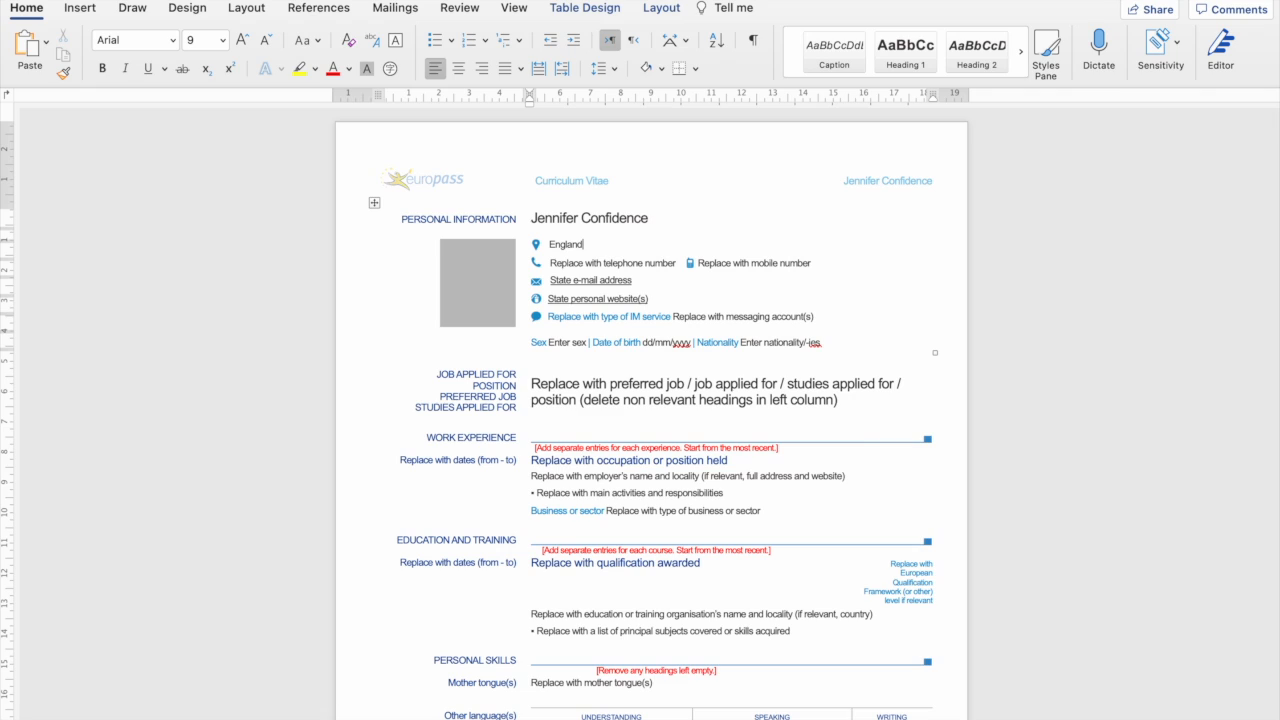
pyautogui.click(616, 263)
pyautogui.write(', UK')
pyautogui.click(549, 244)
pyautogui.write('Glasgow,')
pyautogui.moveTo(586, 244); pyautogui.dragTo(620, 245)
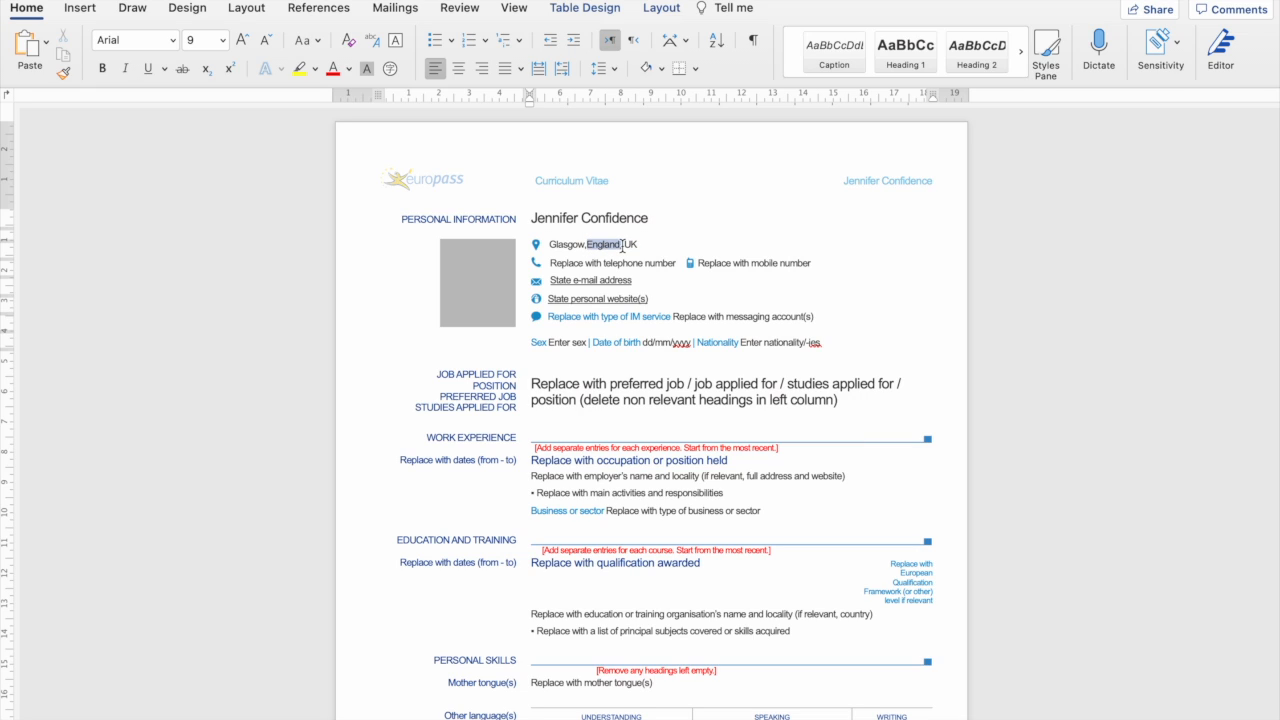
pyautogui.press('BackSpace')
pyautogui.rightClick(586, 245)
pyautogui.press('Escape')
pyautogui.rightClick(586, 245)
pyautogui.click(613, 287)
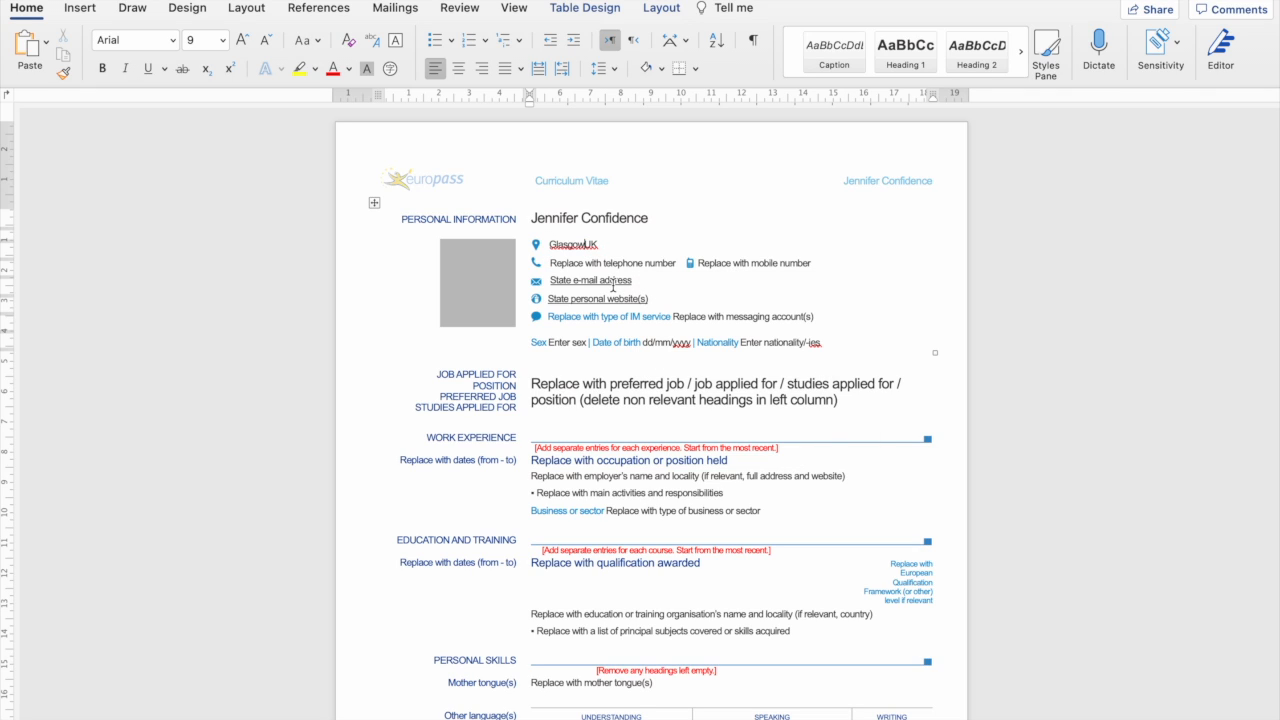
pyautogui.click(645, 263)
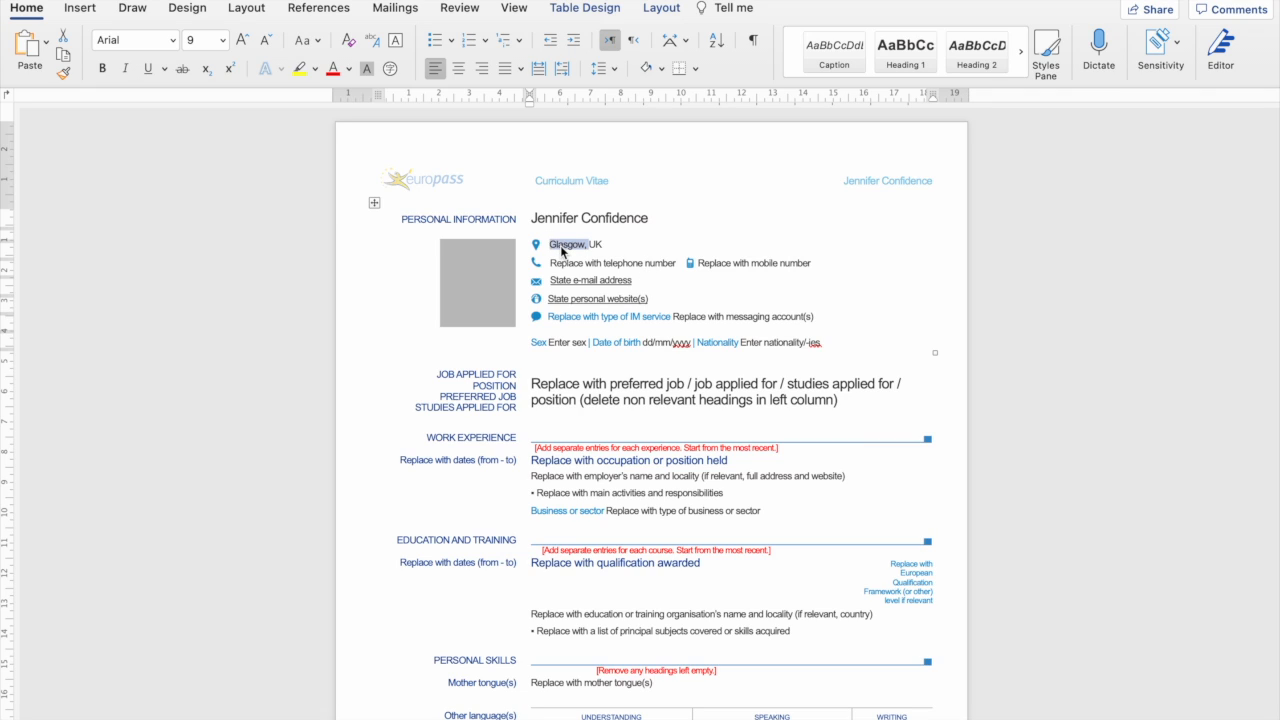
pyautogui.write('England,')
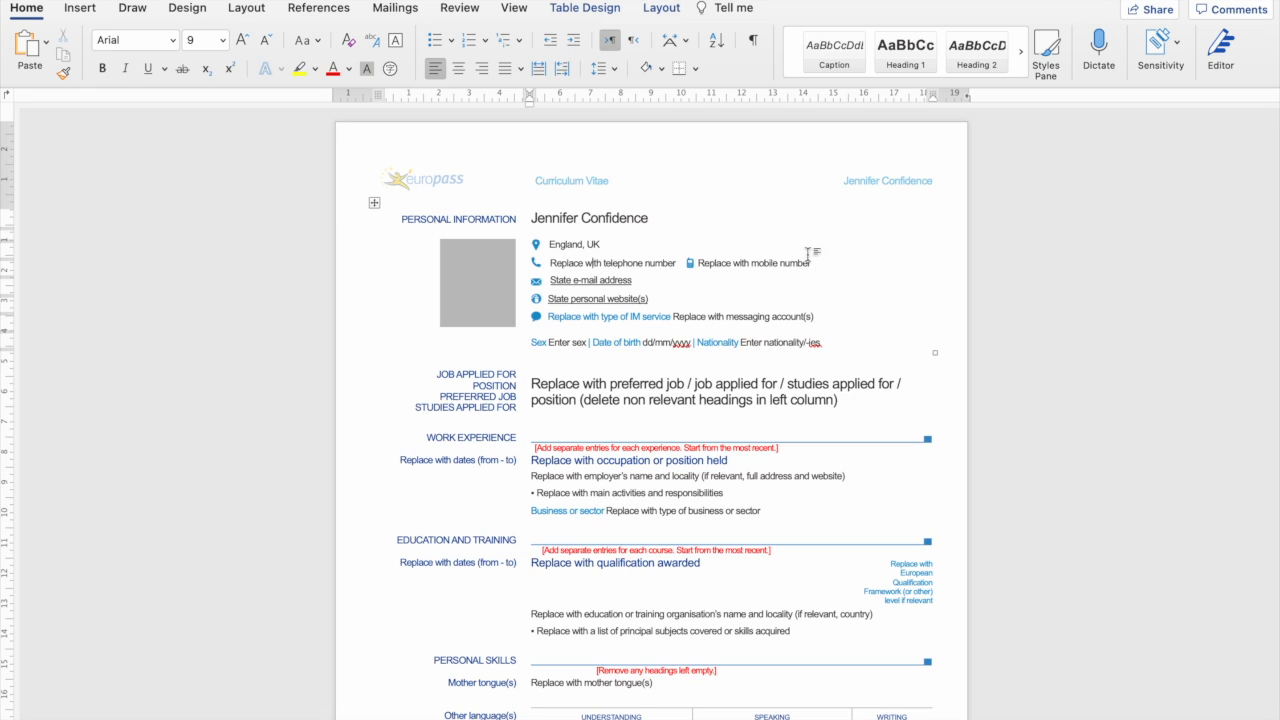
# Remove the mobile number entry and enter the candidate's telephone number.
pyautogui.moveTo(824, 265); pyautogui.dragTo(693, 267)
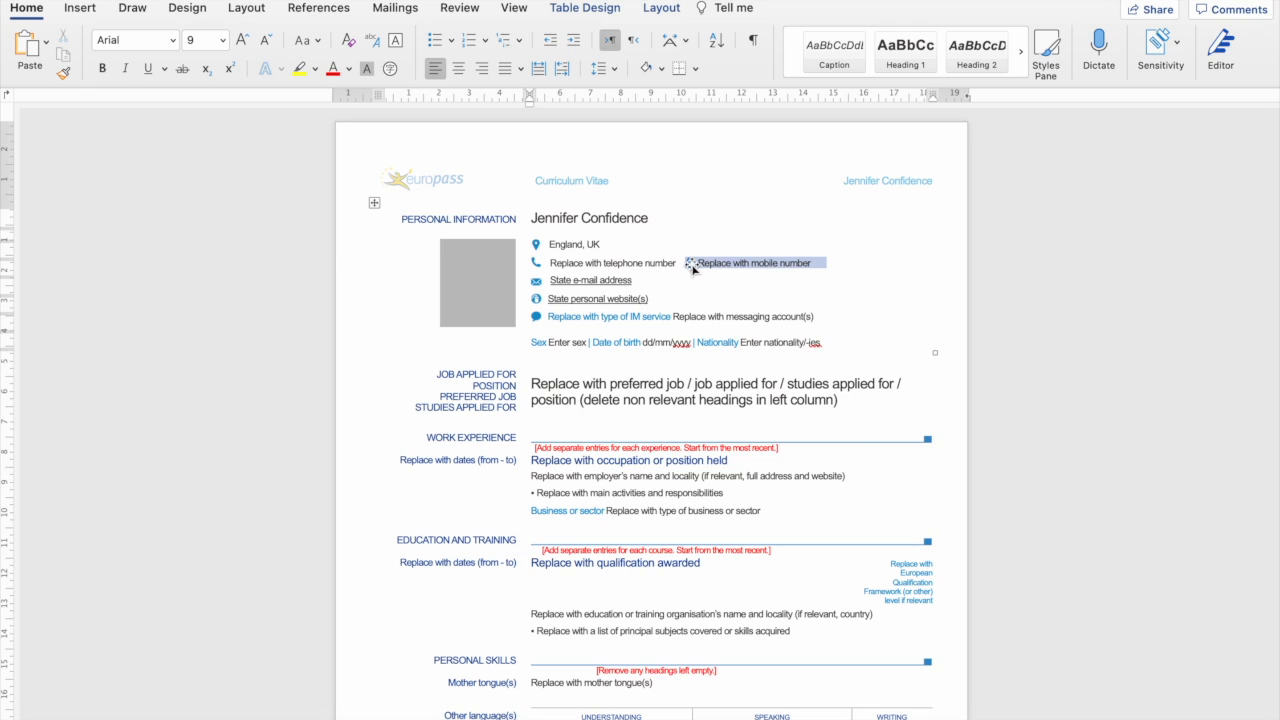
pyautogui.press('BackSpace')
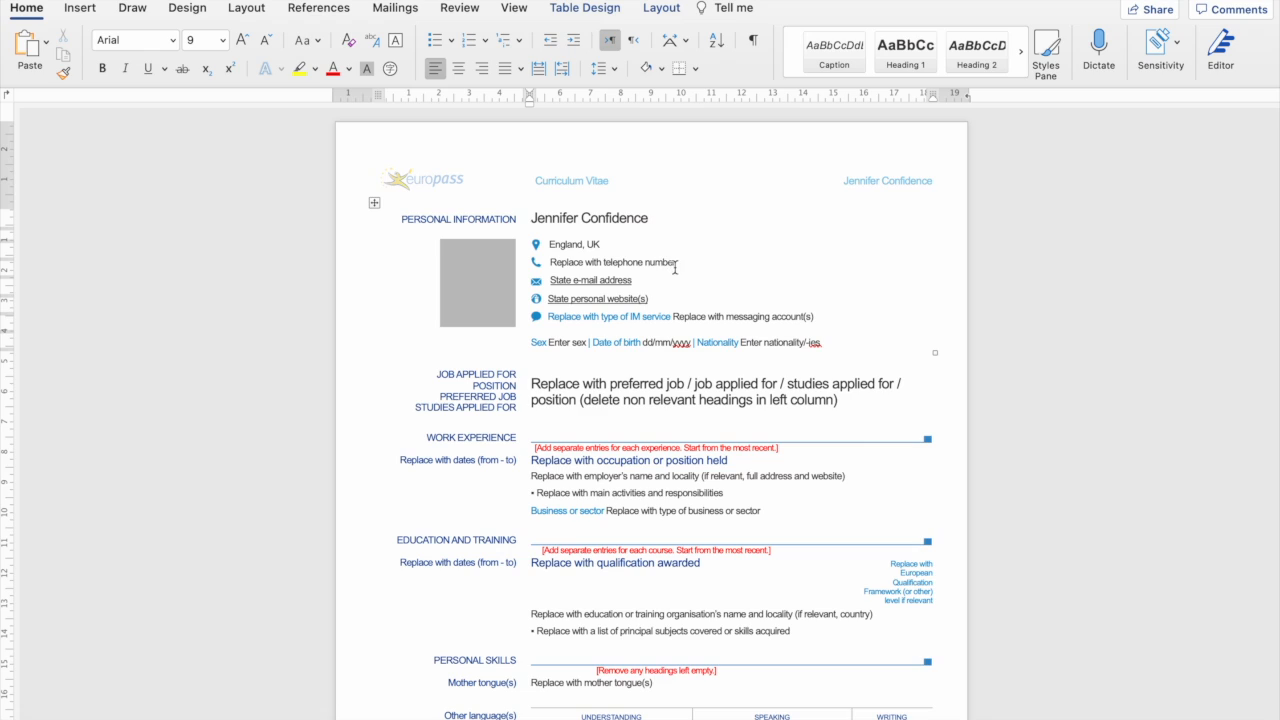
pyautogui.moveTo(678, 264); pyautogui.dragTo(564, 258)
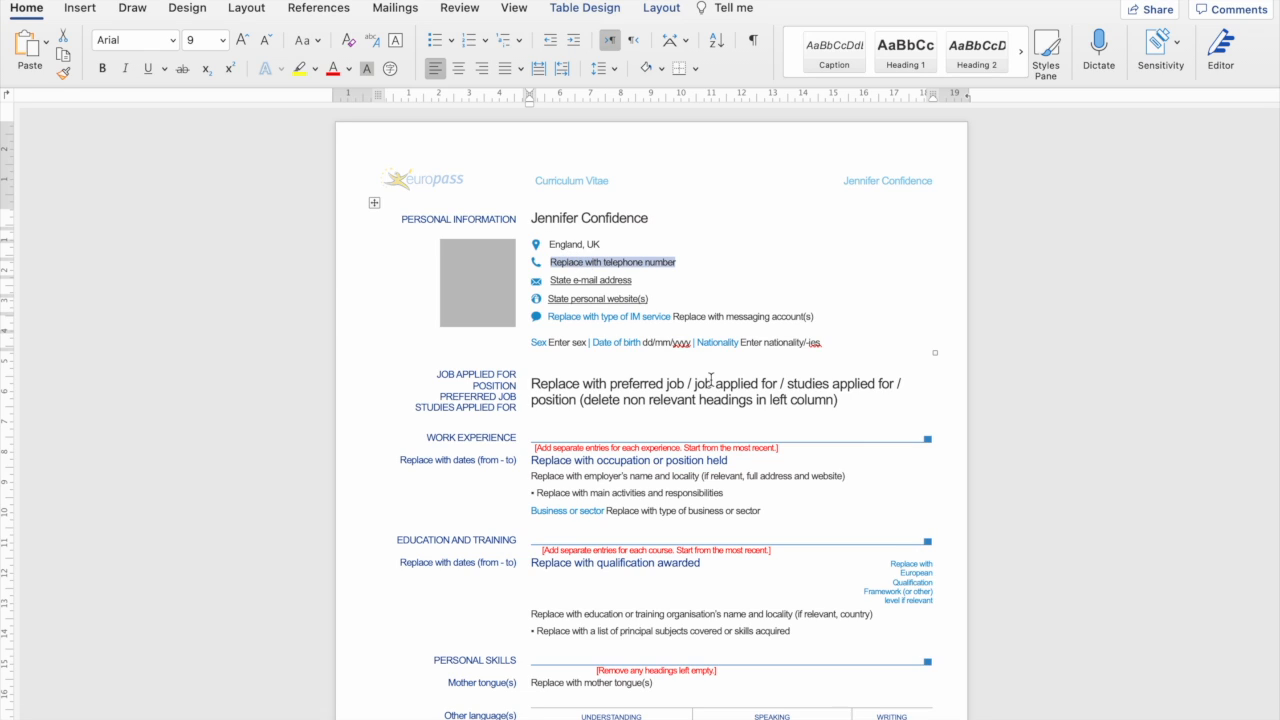
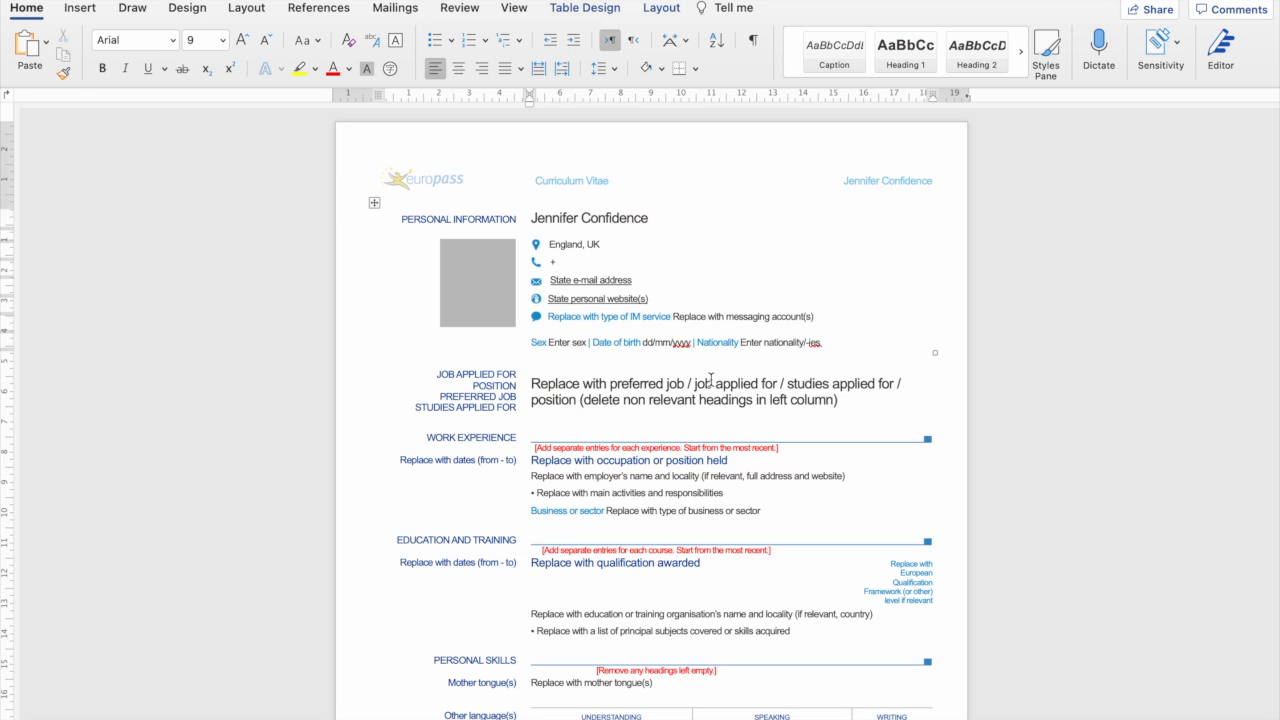
pyautogui.moveTo(640, 280); pyautogui.dragTo(558, 283)
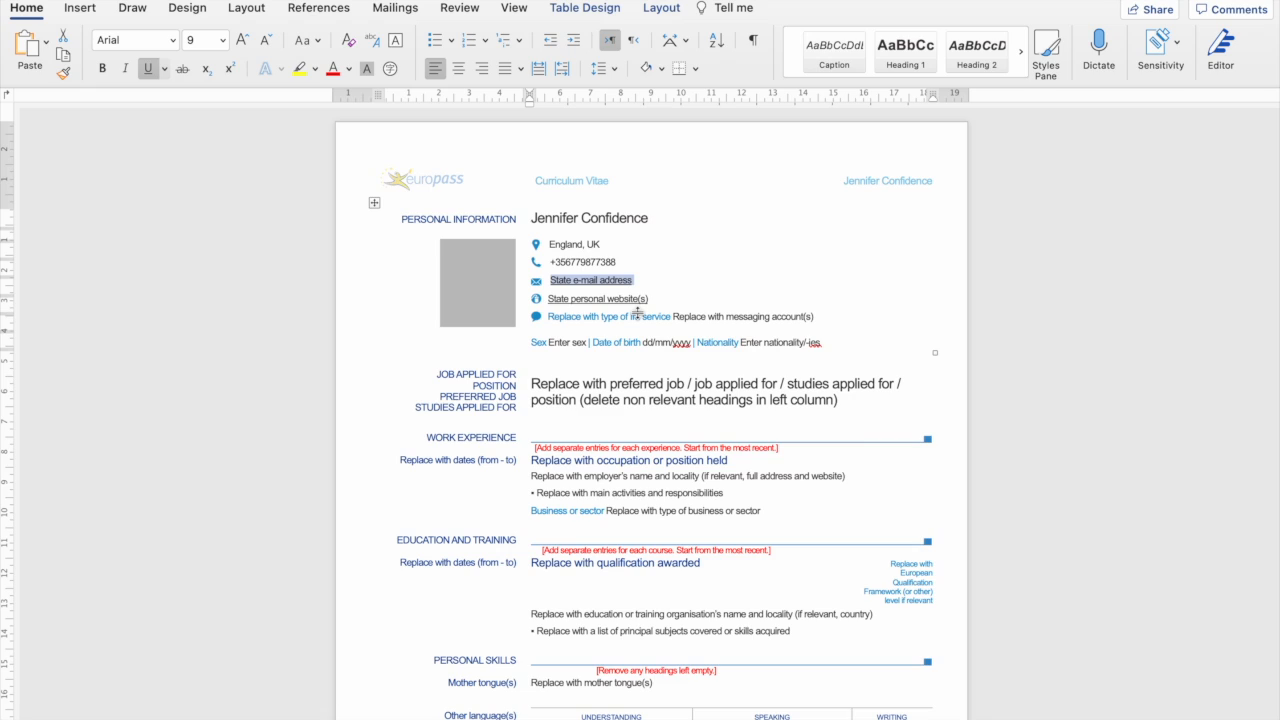
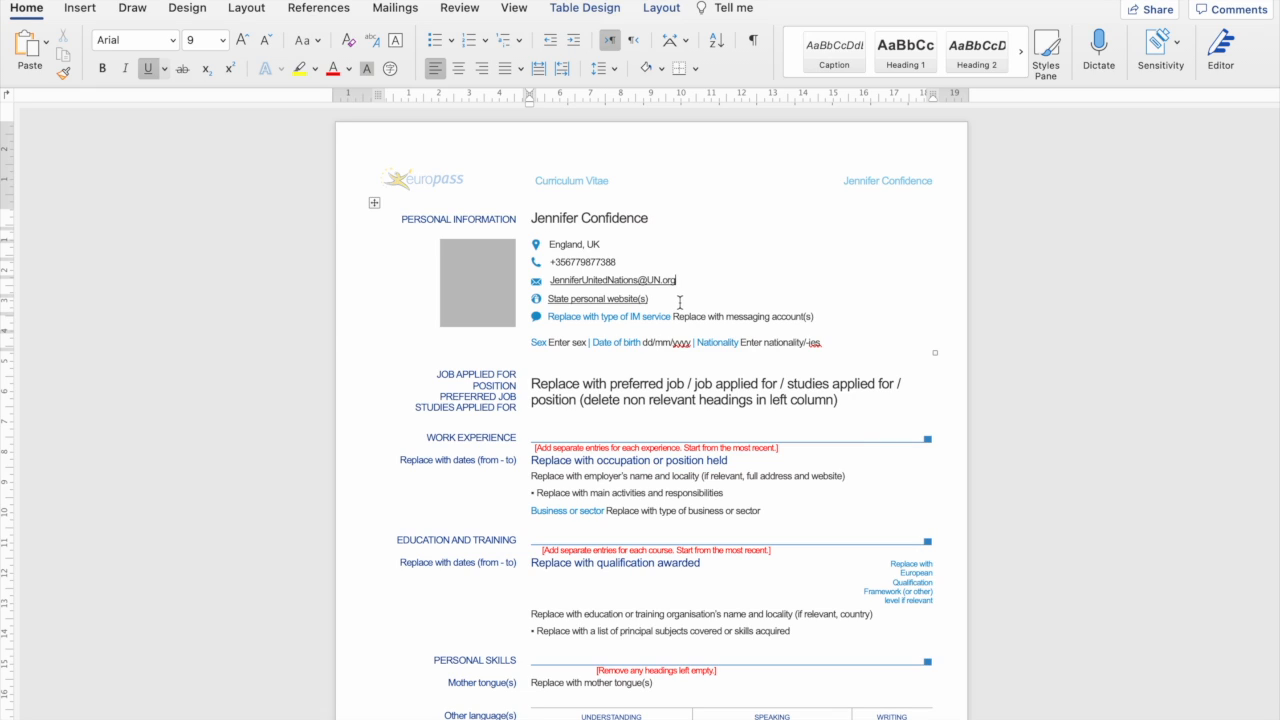
# Type the candidate's e-mail address over the placeholder, correcting a typo along the way.
pyautogui.click(678, 282)
# Capitalise the mistyped lowercase letter in the e-mail address's domain.
pyautogui.moveTo(659, 298); pyautogui.dragTo(530, 298)
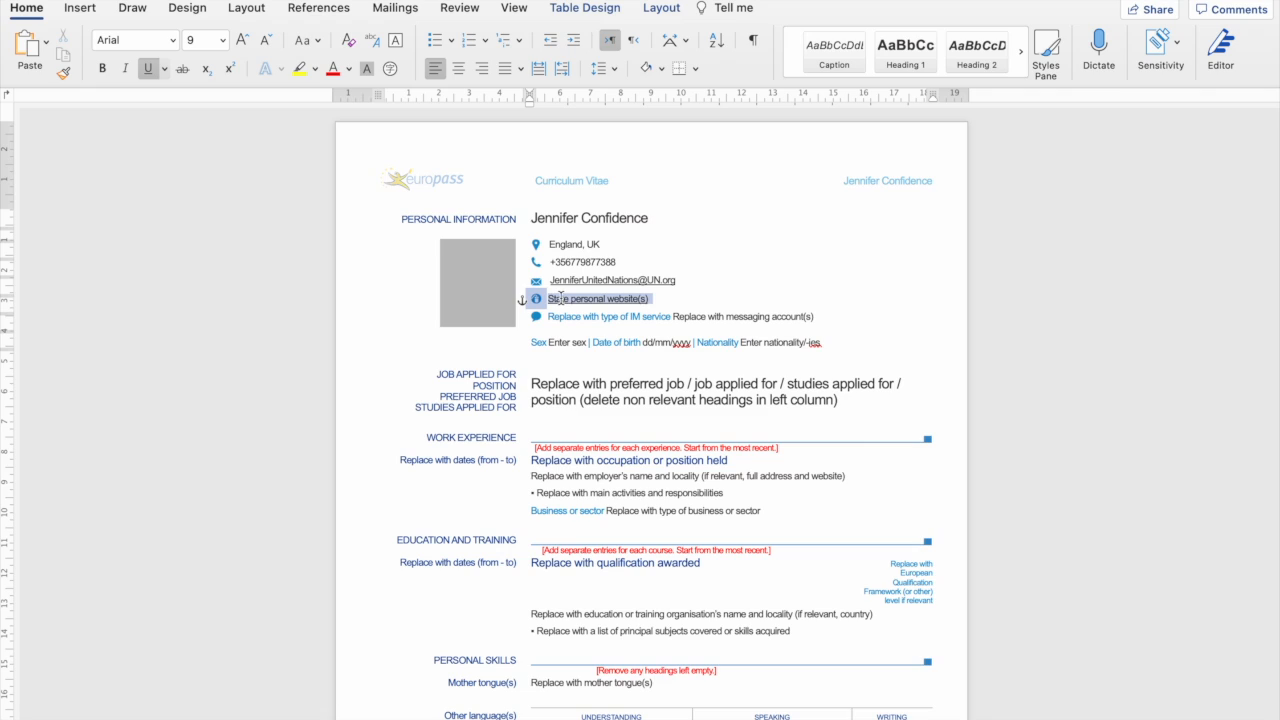
pyautogui.click(566, 298)
pyautogui.click(661, 286)
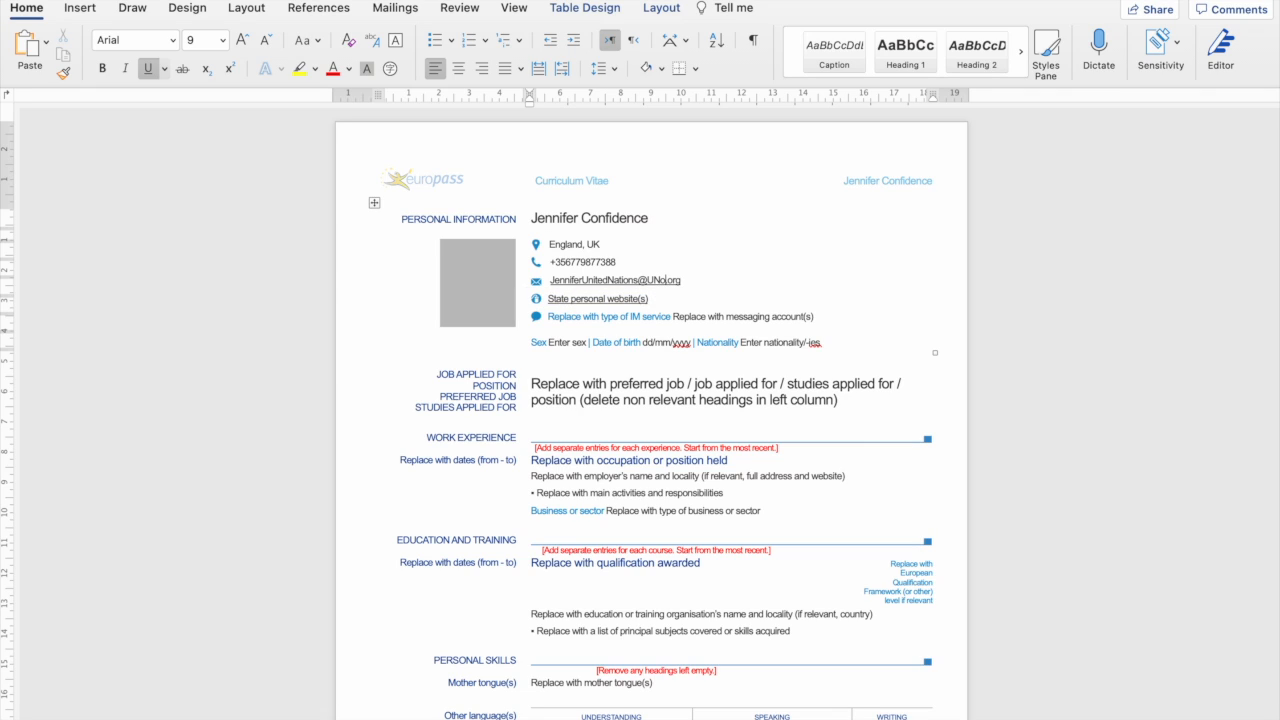
pyautogui.write('o')
pyautogui.press('BackSpace')
pyautogui.write('O')
pyautogui.click(661, 298)
# Delete the personal website placeholder with its globe icon and turn off underlining.
pyautogui.moveTo(549, 298); pyautogui.dragTo(648, 298)
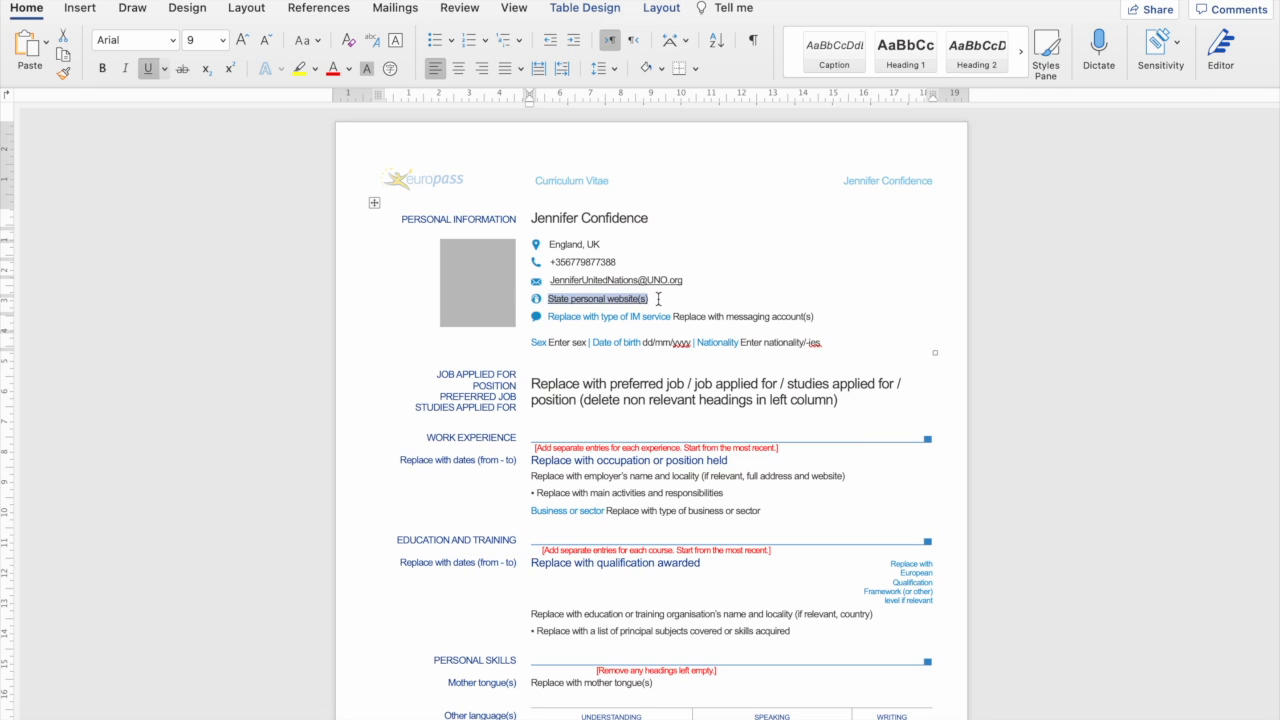
pyautogui.click(659, 298)
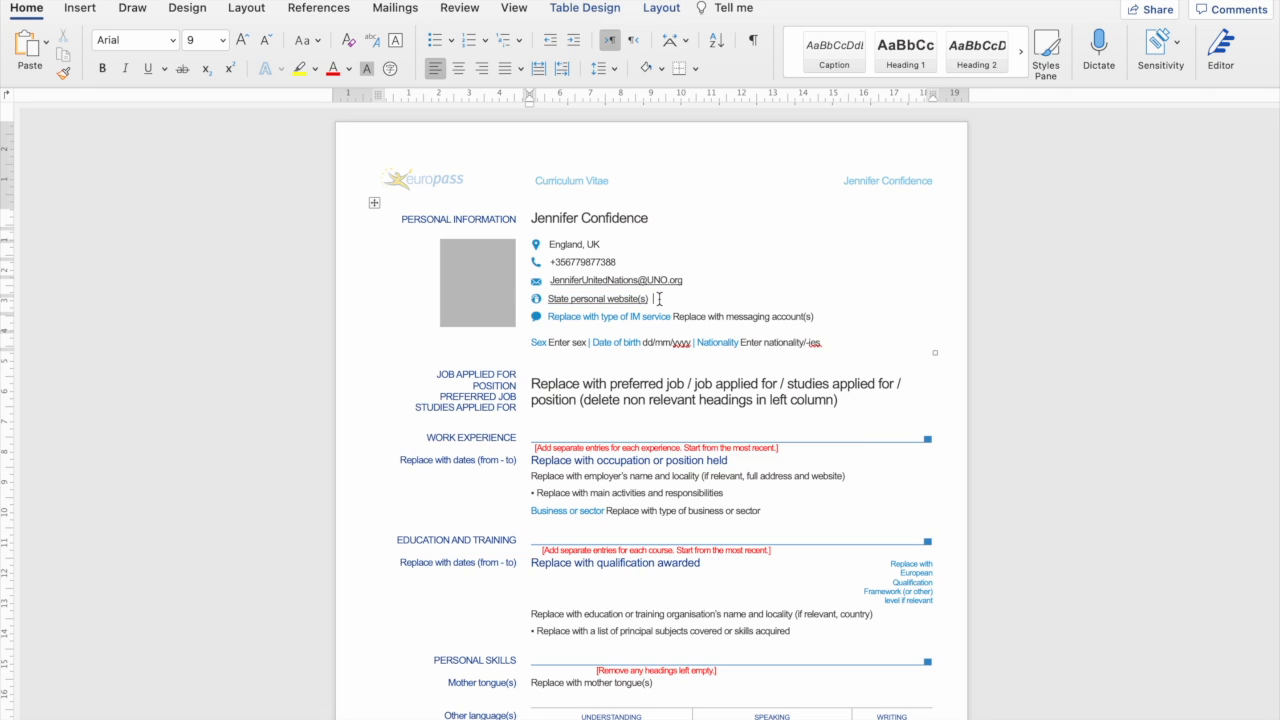
pyautogui.moveTo(657, 298); pyautogui.dragTo(537, 303)
pyautogui.press('BackSpace')
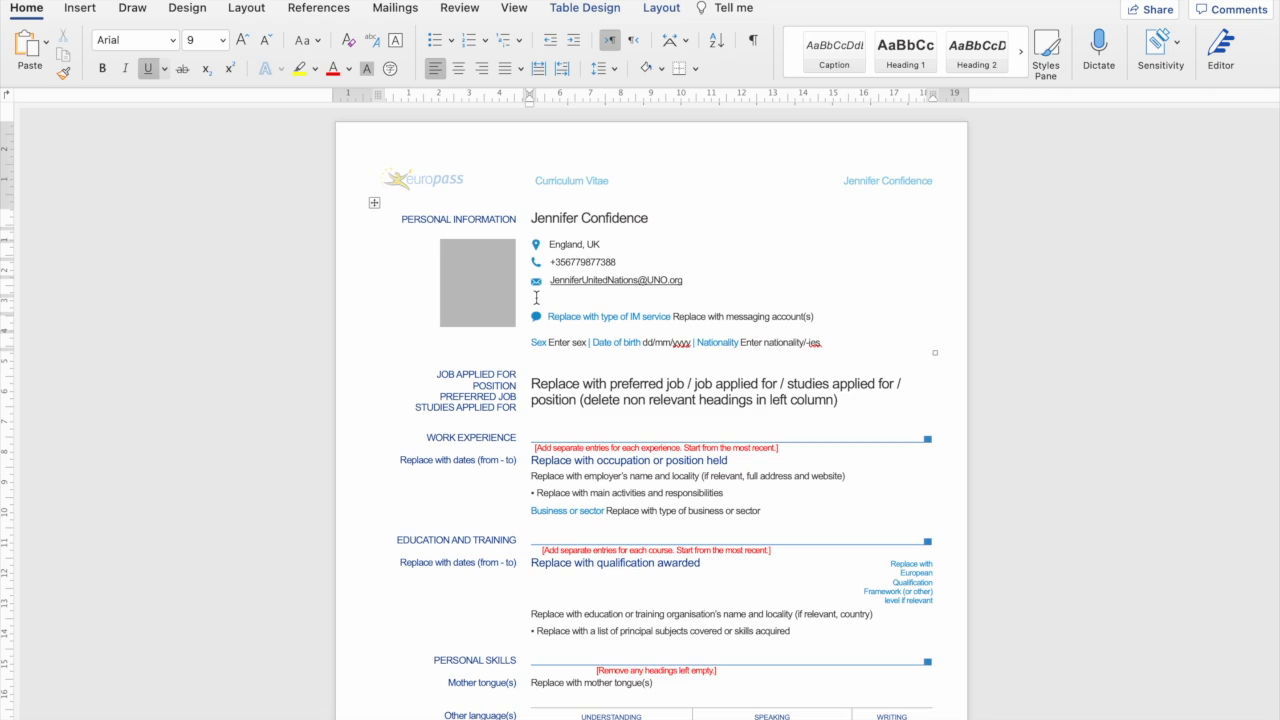
pyautogui.press('super+u')
pyautogui.click(482, 287)
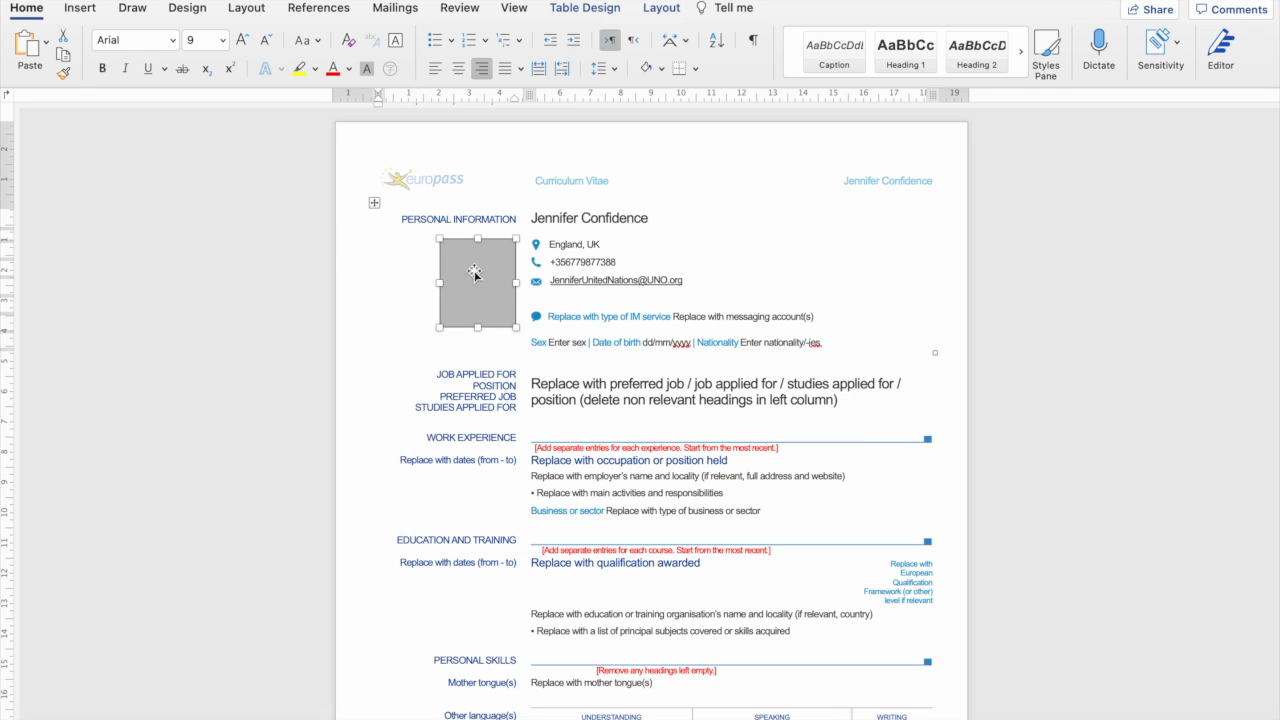
# Delete the photo placeholder plus the empty and instant-messaging rows, shifting cells left.
pyautogui.press('Delete')
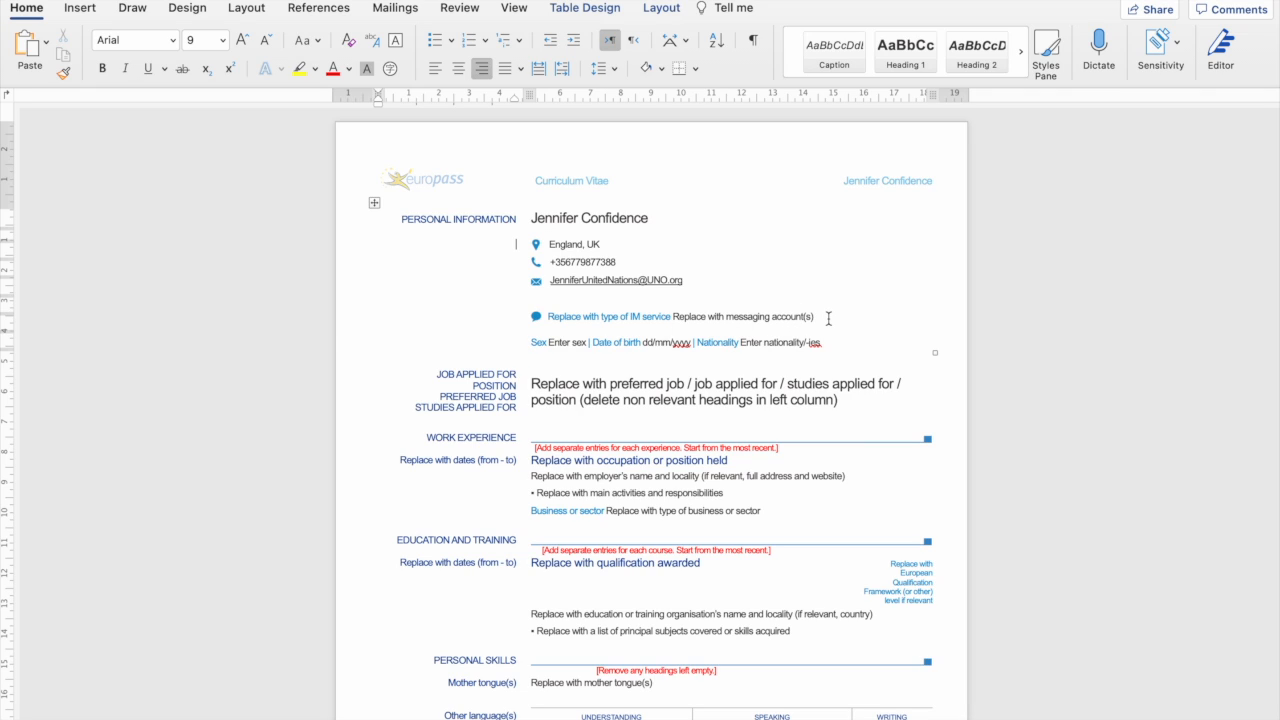
pyautogui.moveTo(828, 318); pyautogui.dragTo(545, 304)
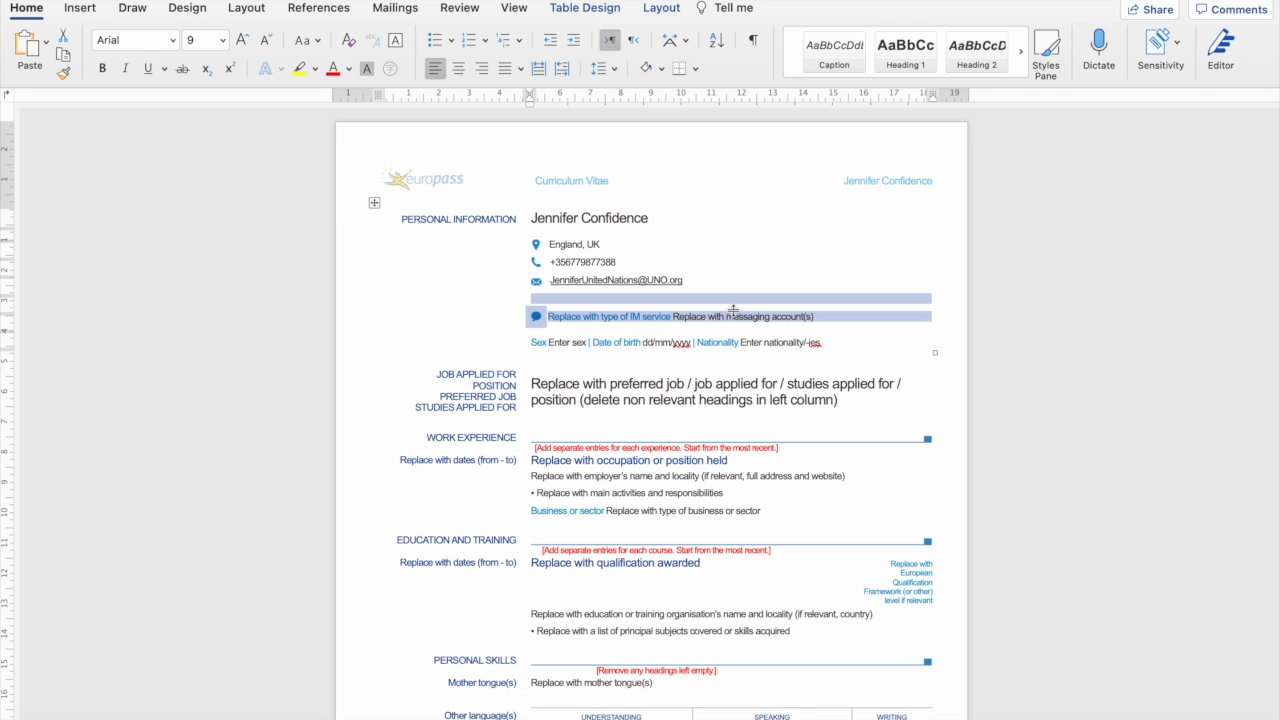
pyautogui.press('BackSpace')
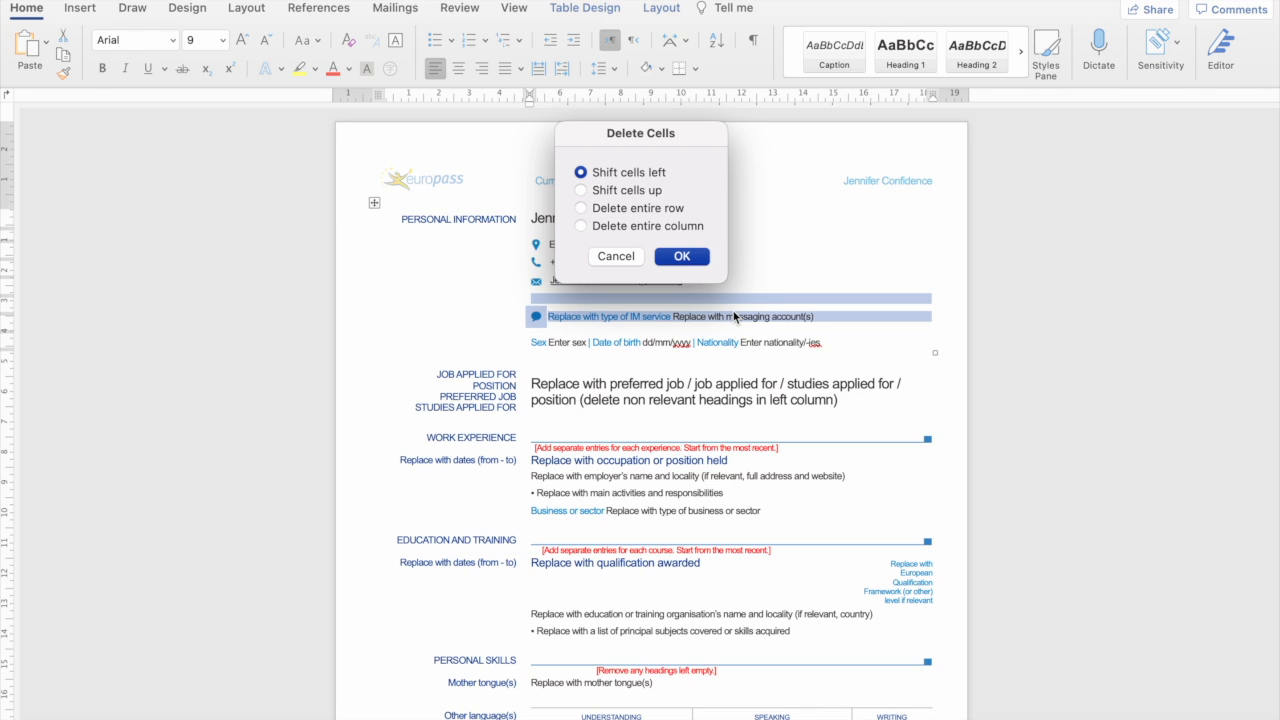
pyautogui.click(680, 257)
pyautogui.click(565, 314)
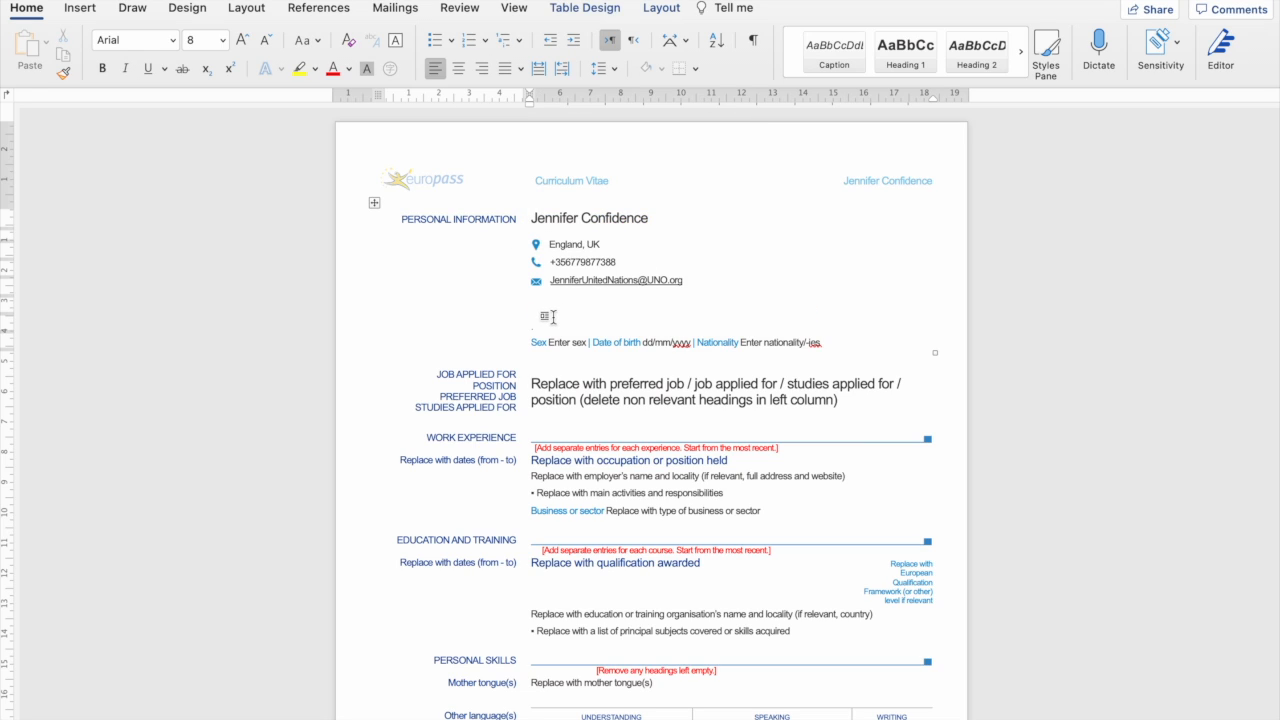
# Remove the leftover icon and the empty row beneath the e-mail line.
pyautogui.press('BackSpace')
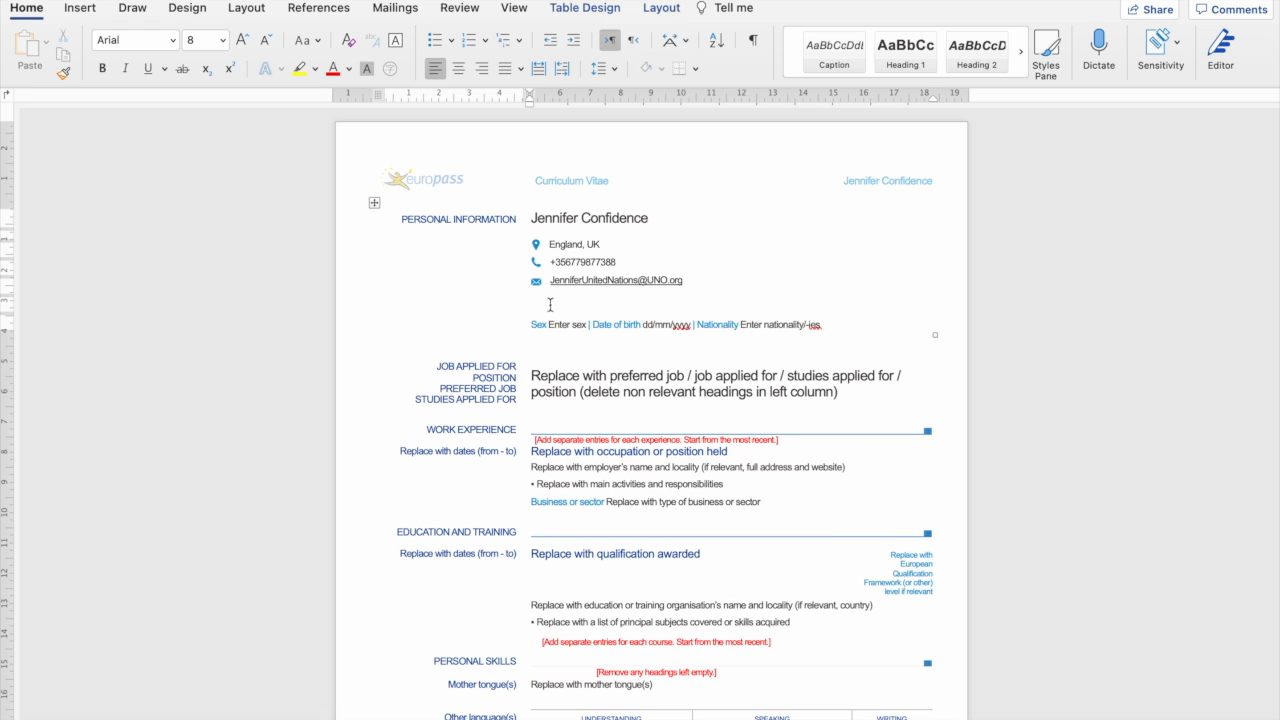
pyautogui.doubleClick(546, 306)
pyautogui.press('BackSpace')
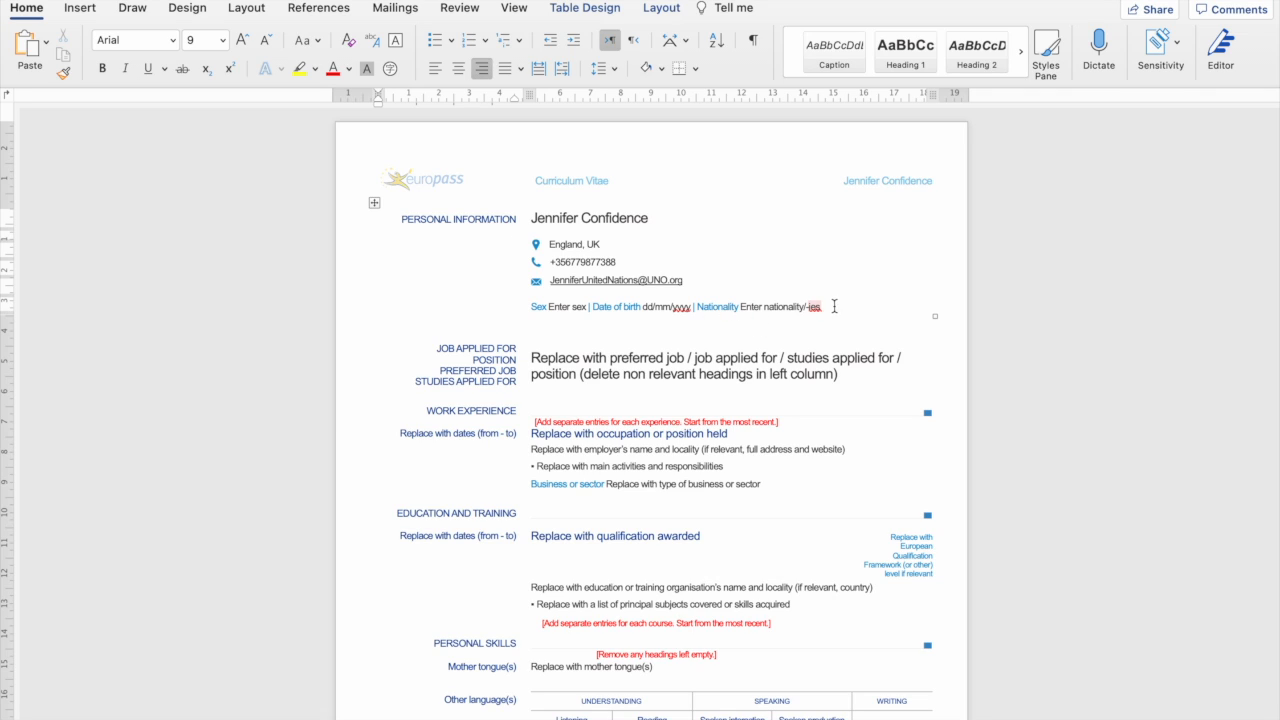
pyautogui.moveTo(838, 306); pyautogui.dragTo(530, 309)
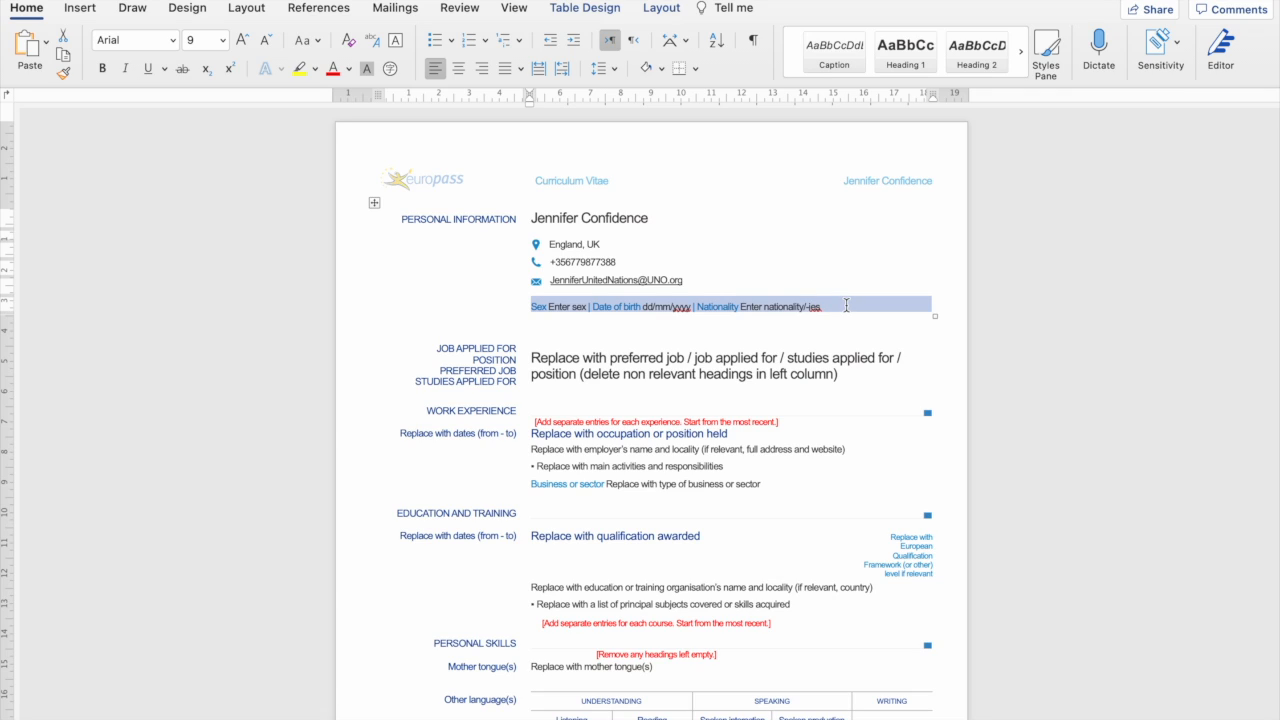
# Delete the Sex, Date of birth and Nationality placeholder line.
pyautogui.click(796, 304)
pyautogui.click(830, 307)
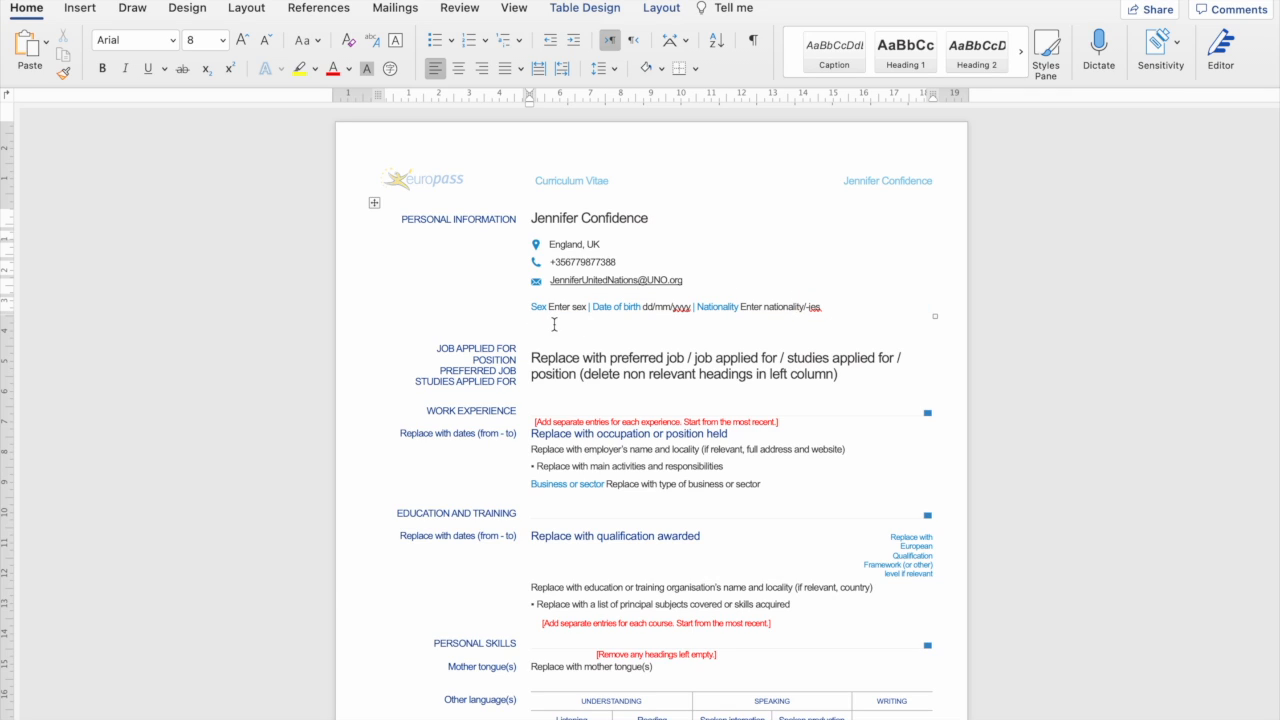
pyautogui.moveTo(548, 307); pyautogui.dragTo(586, 308)
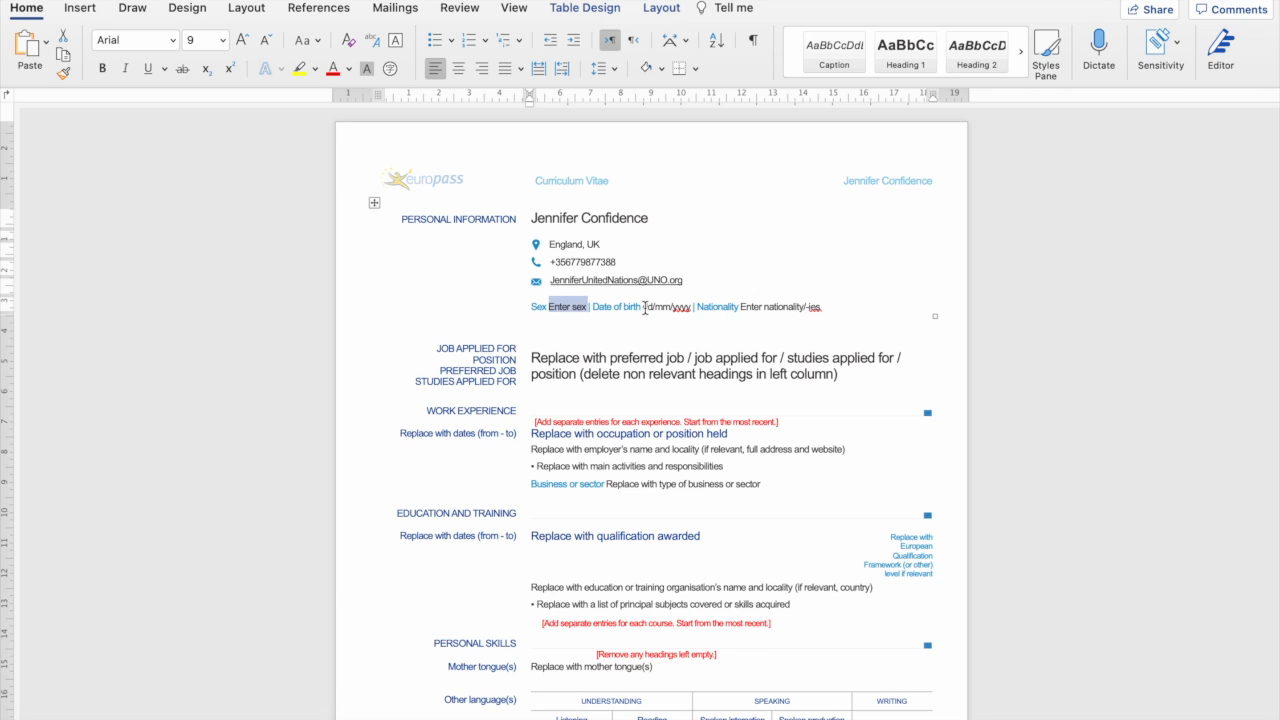
pyautogui.moveTo(643, 307); pyautogui.dragTo(679, 311)
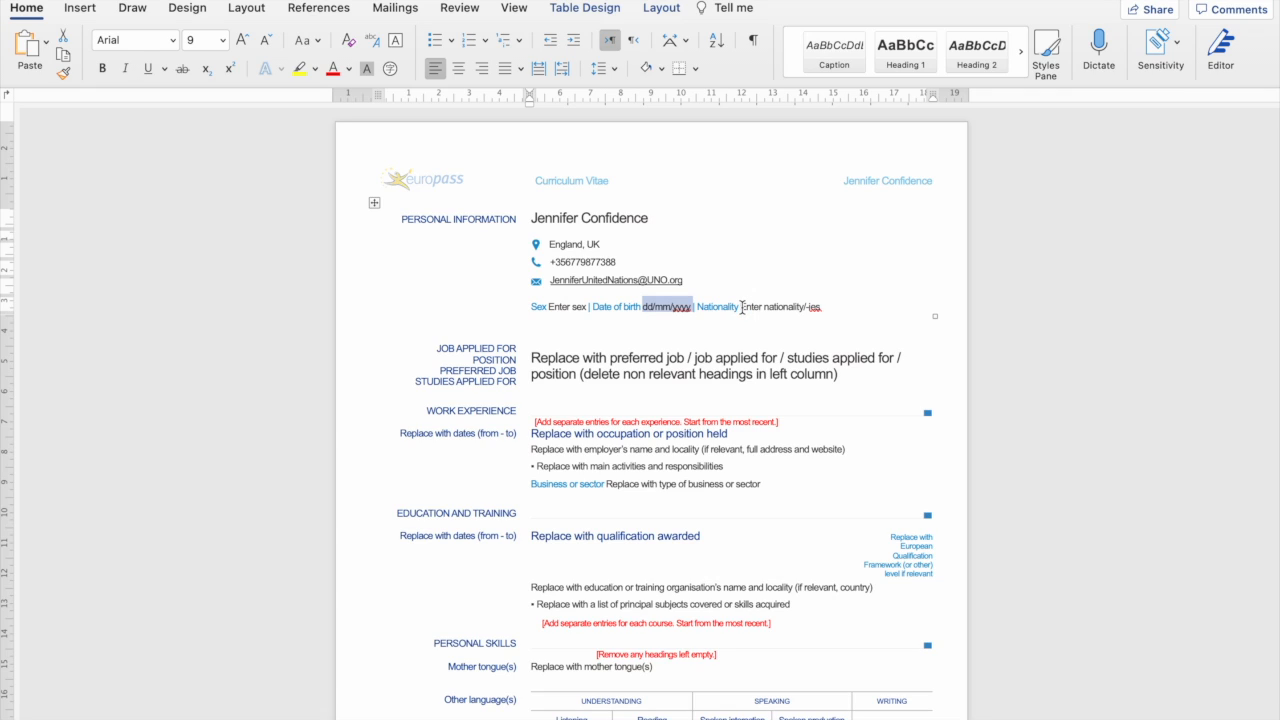
pyautogui.moveTo(741, 308); pyautogui.dragTo(829, 309)
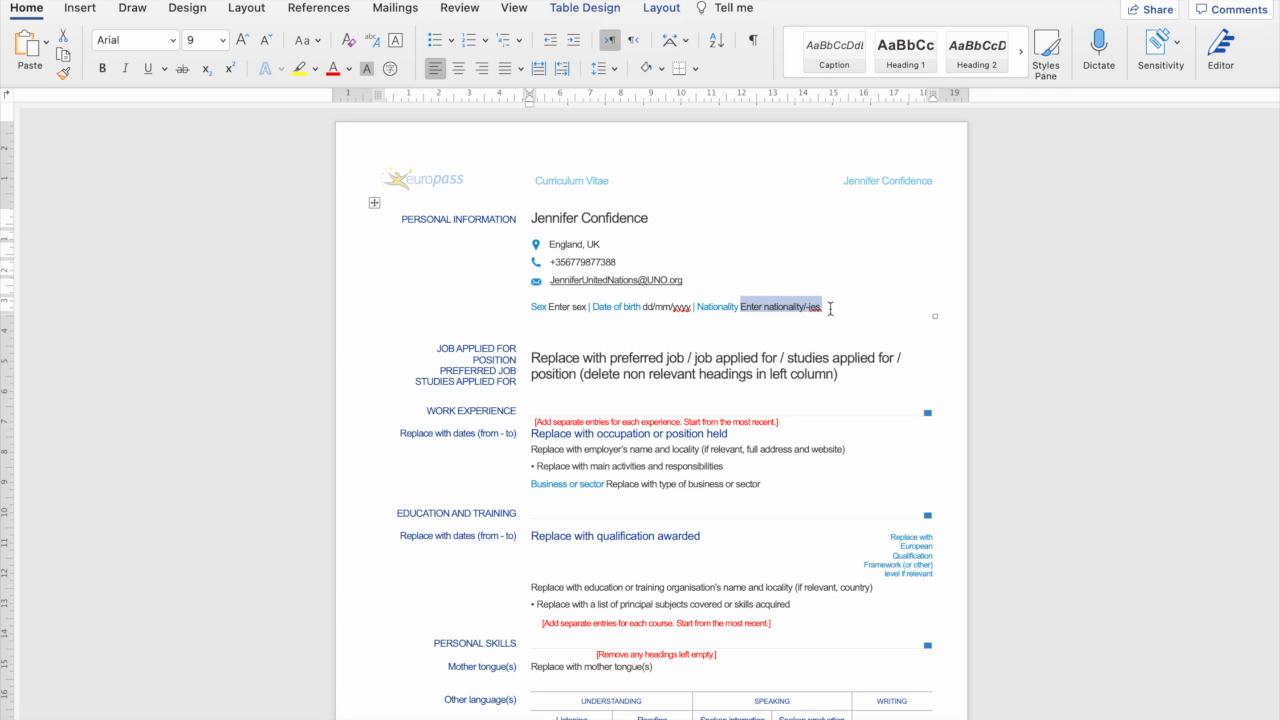
pyautogui.click(835, 308)
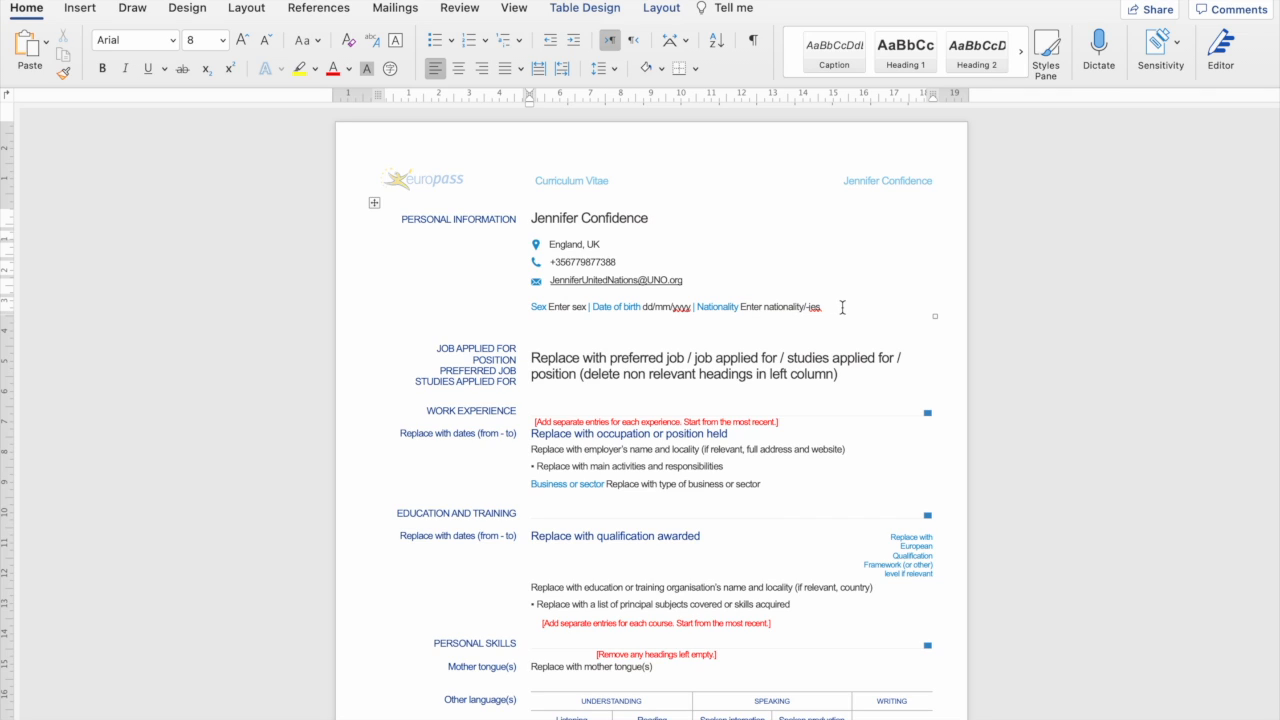
pyautogui.moveTo(842, 308); pyautogui.dragTo(543, 300)
pyautogui.moveTo(823, 308); pyautogui.dragTo(534, 306)
pyautogui.press('BackSpace')
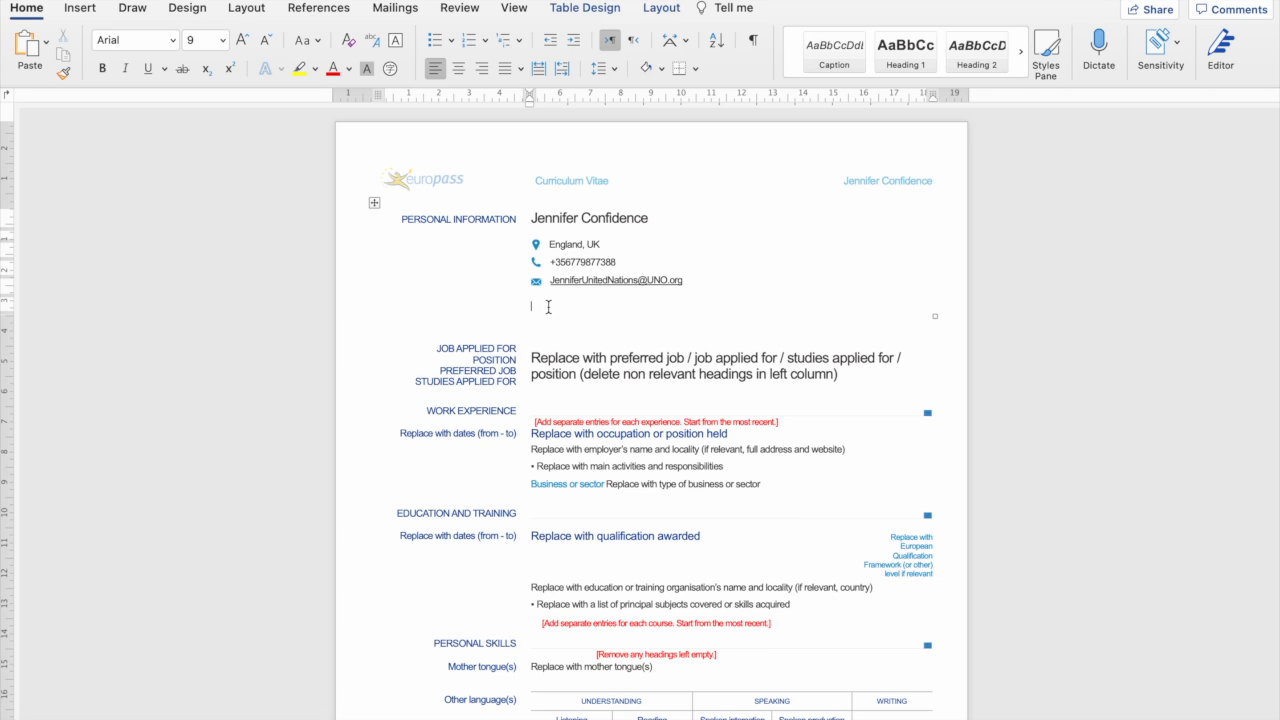
# Remove the leftover empty row and paragraphs beneath the e-mail address.
pyautogui.tripleClick(547, 307)
pyautogui.press('BackSpace')
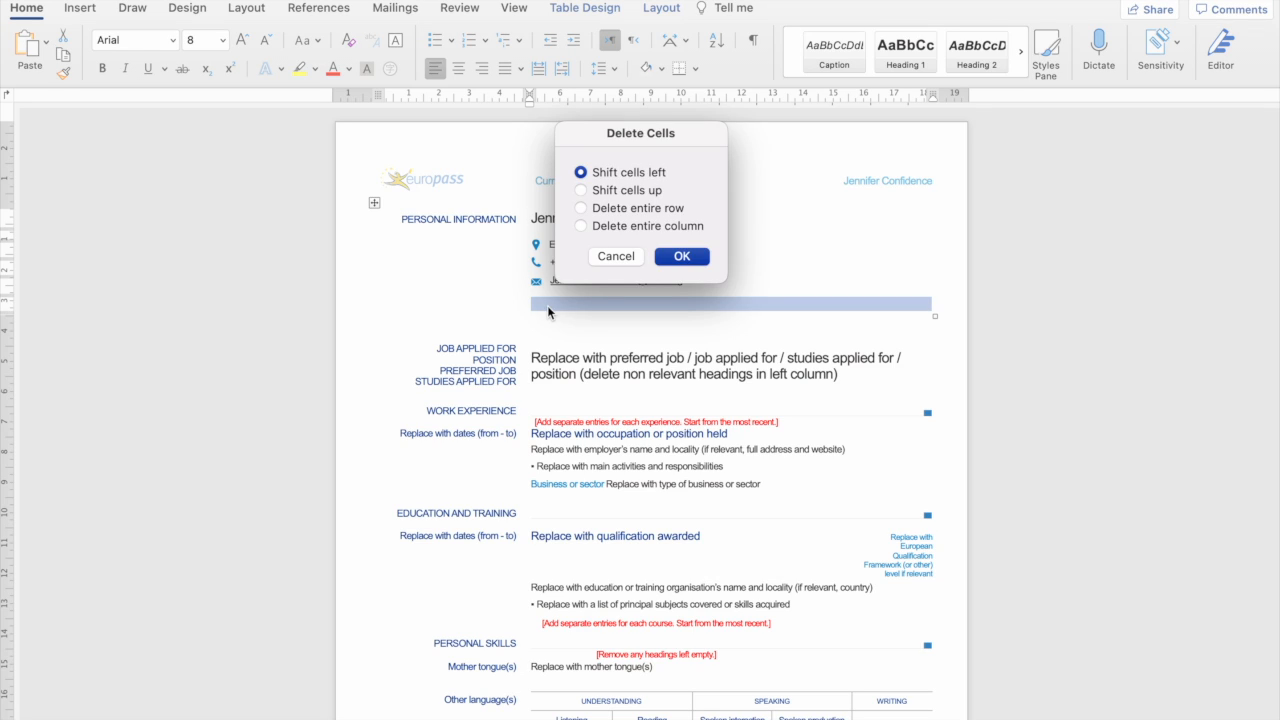
pyautogui.click(668, 262)
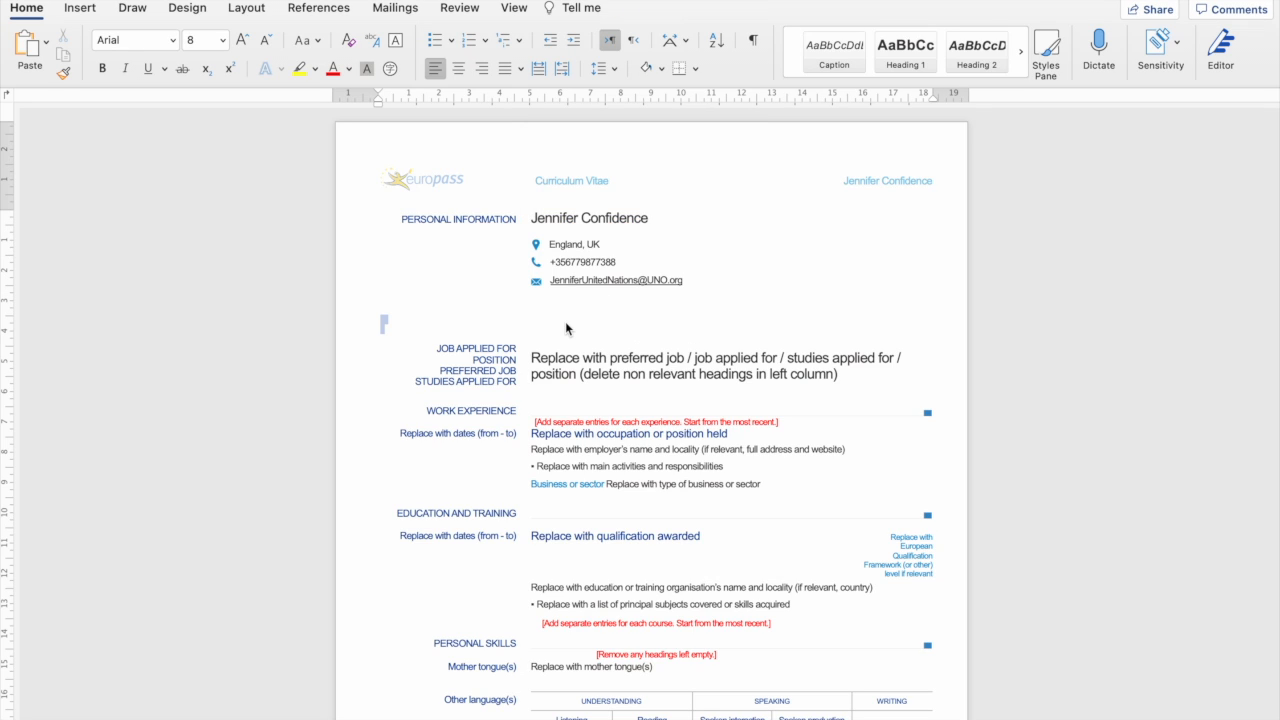
pyautogui.press('BackSpace')
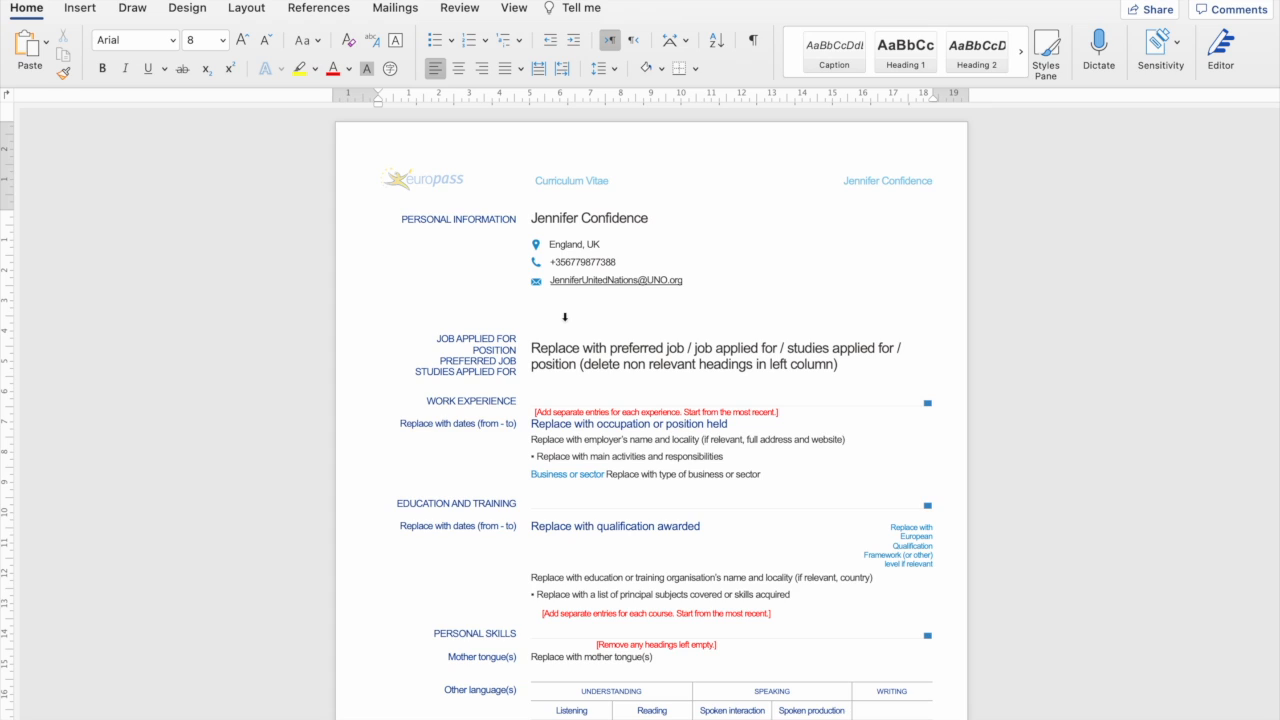
pyautogui.click(565, 317)
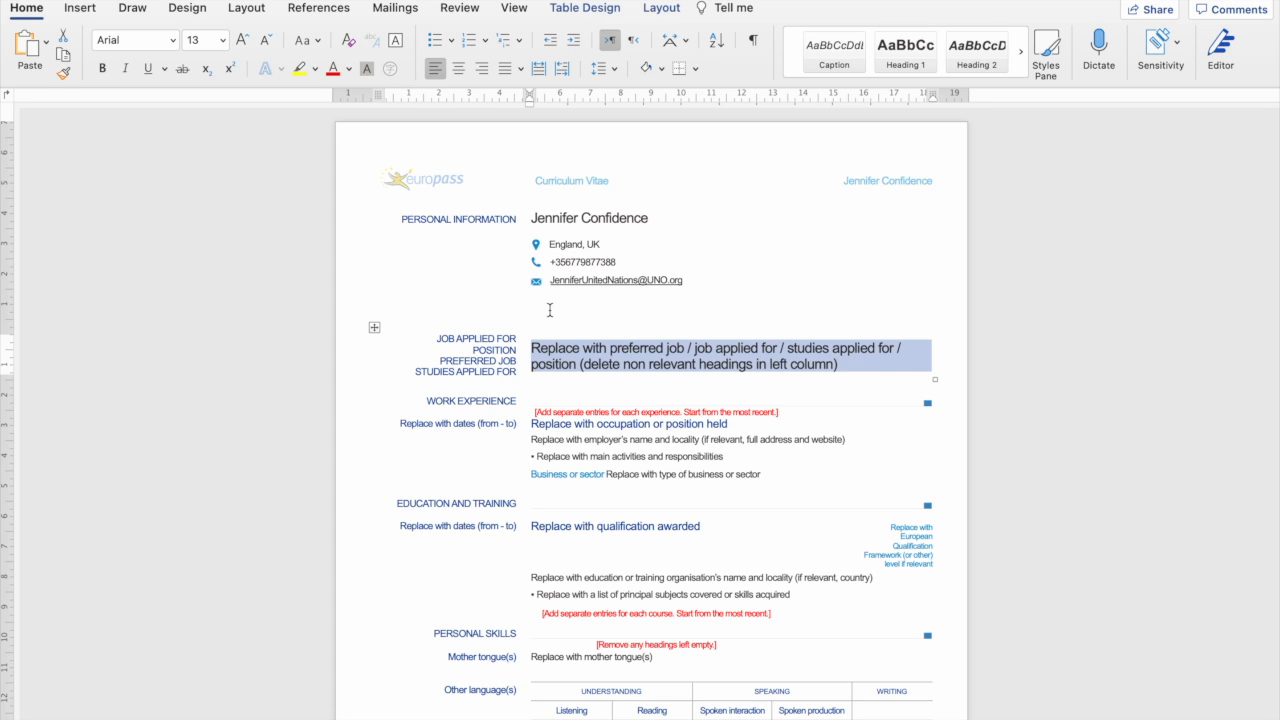
pyautogui.click(552, 310)
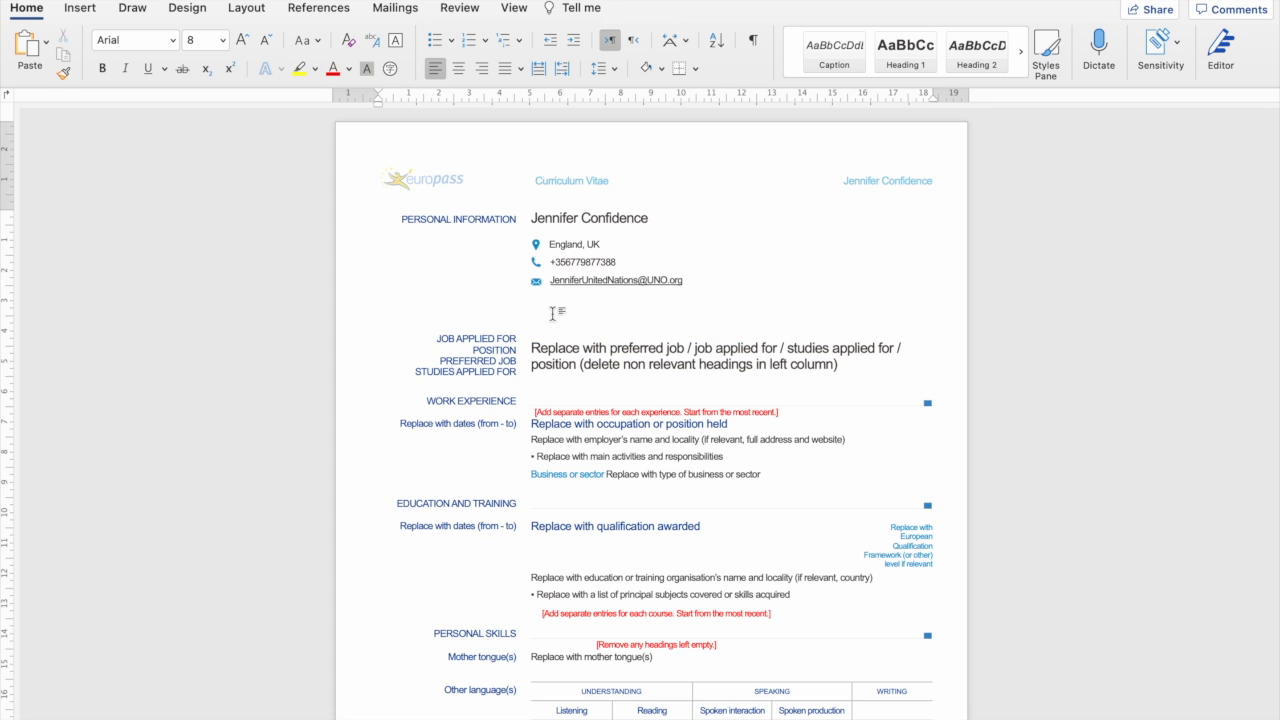
pyautogui.moveTo(551, 309); pyautogui.dragTo(552, 315)
pyautogui.press('BackSpace')
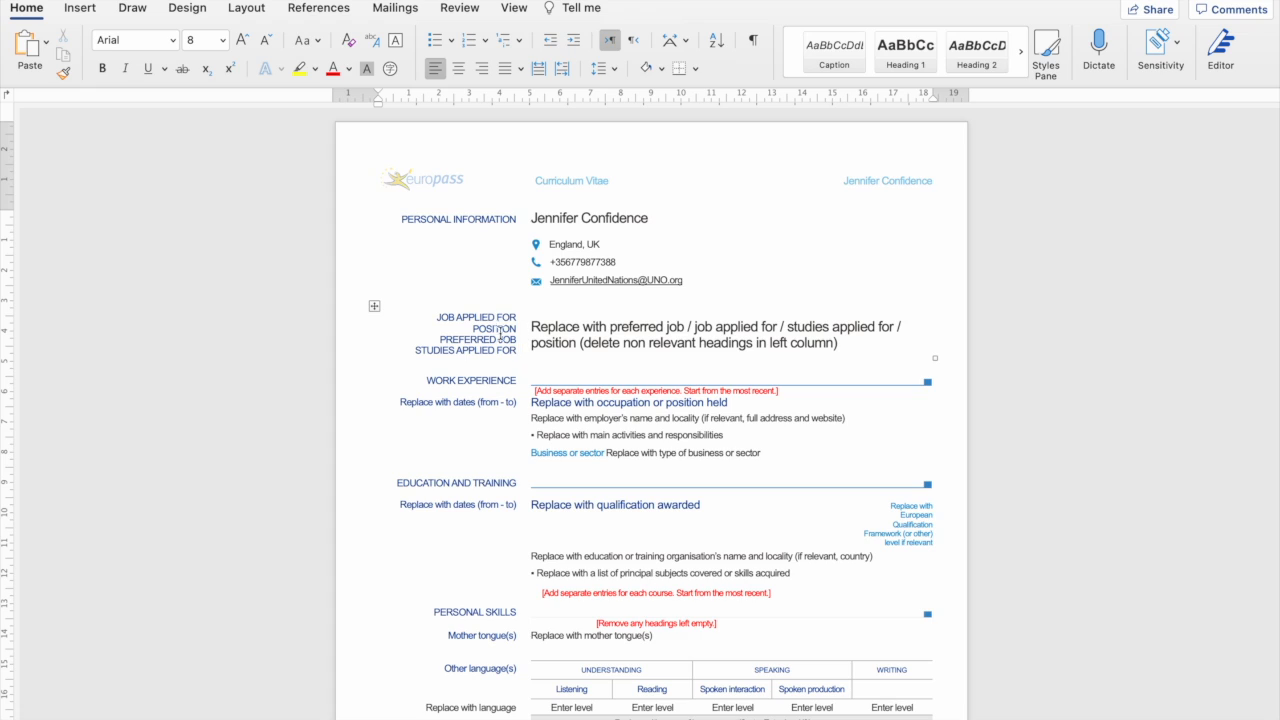
# Delete the JOB APPLIED FOR, POSITION and PREFERRED JOB headings from the left label cell.
pyautogui.moveTo(440, 320); pyautogui.dragTo(520, 353)
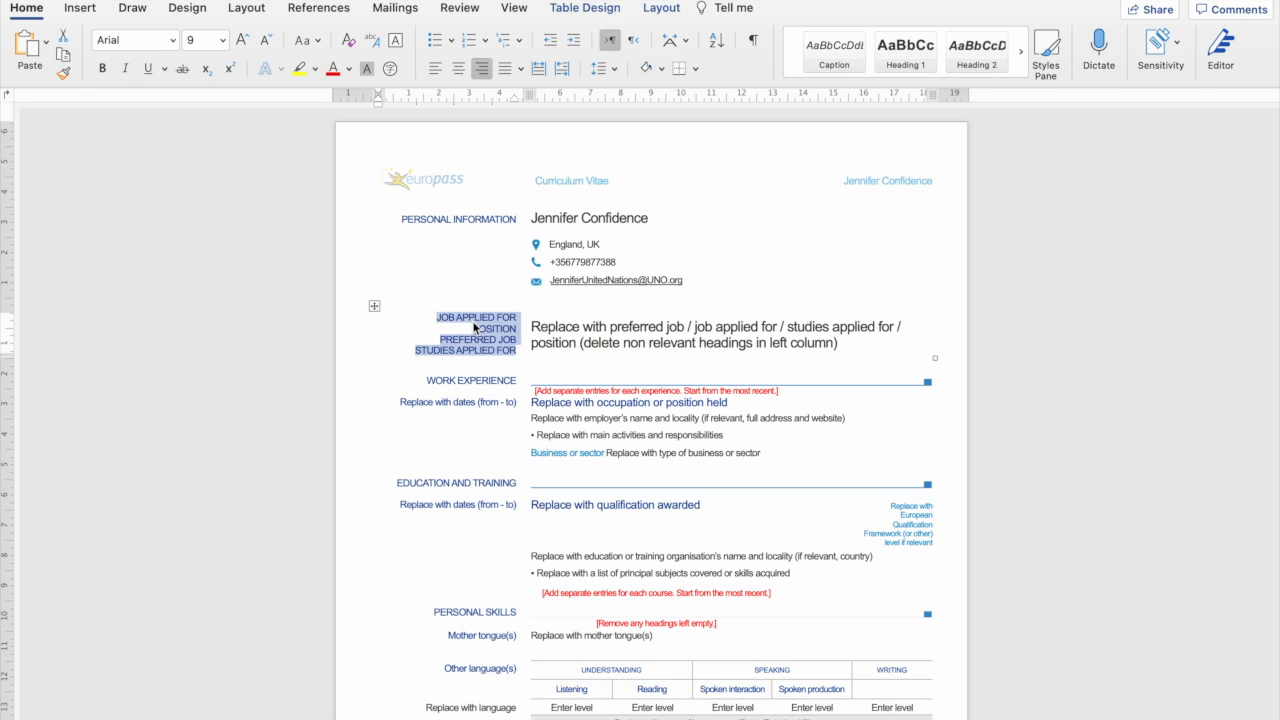
pyautogui.click(488, 321)
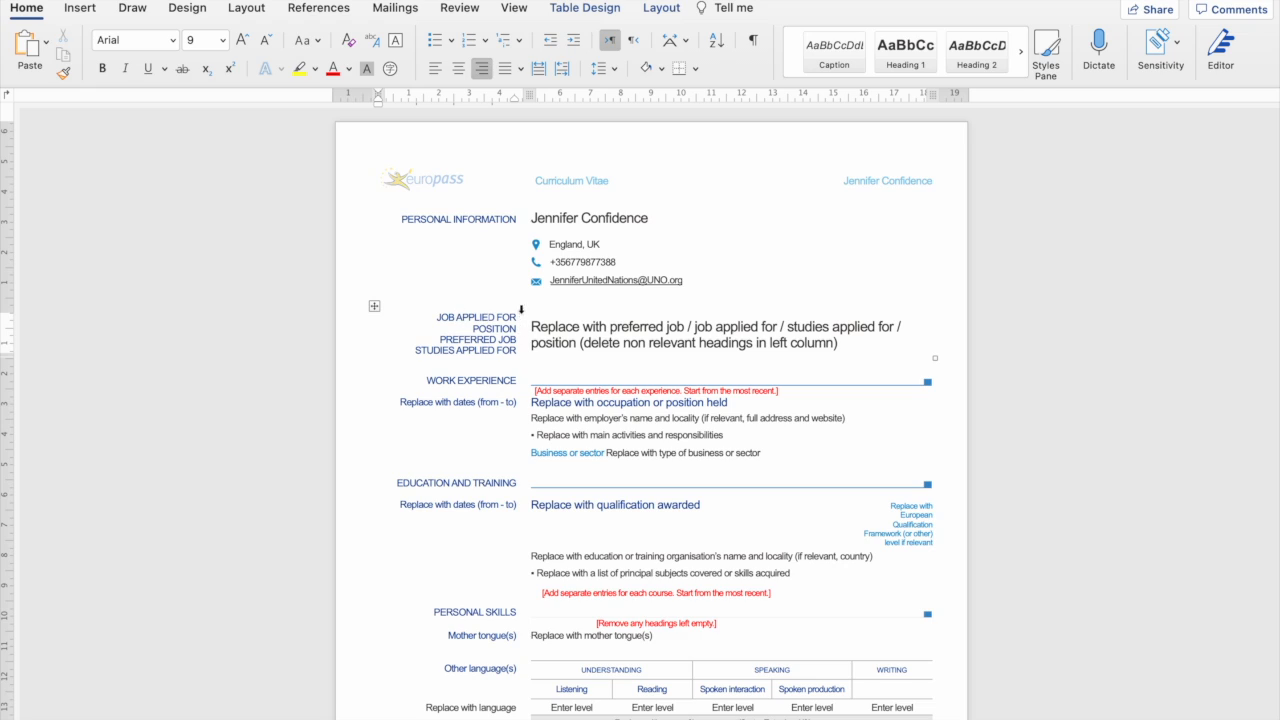
pyautogui.press('End')
pyautogui.press('Home')
pyautogui.press('Down')
pyautogui.press('Home')
pyautogui.press('Right')
pyautogui.press('Right')
pyautogui.press('Right')
pyautogui.press('Right')
pyautogui.press('Left')
pyautogui.press('Left')
pyautogui.press('Left')
pyautogui.press('Up')
pyautogui.moveTo(516, 350); pyautogui.dragTo(424, 352)
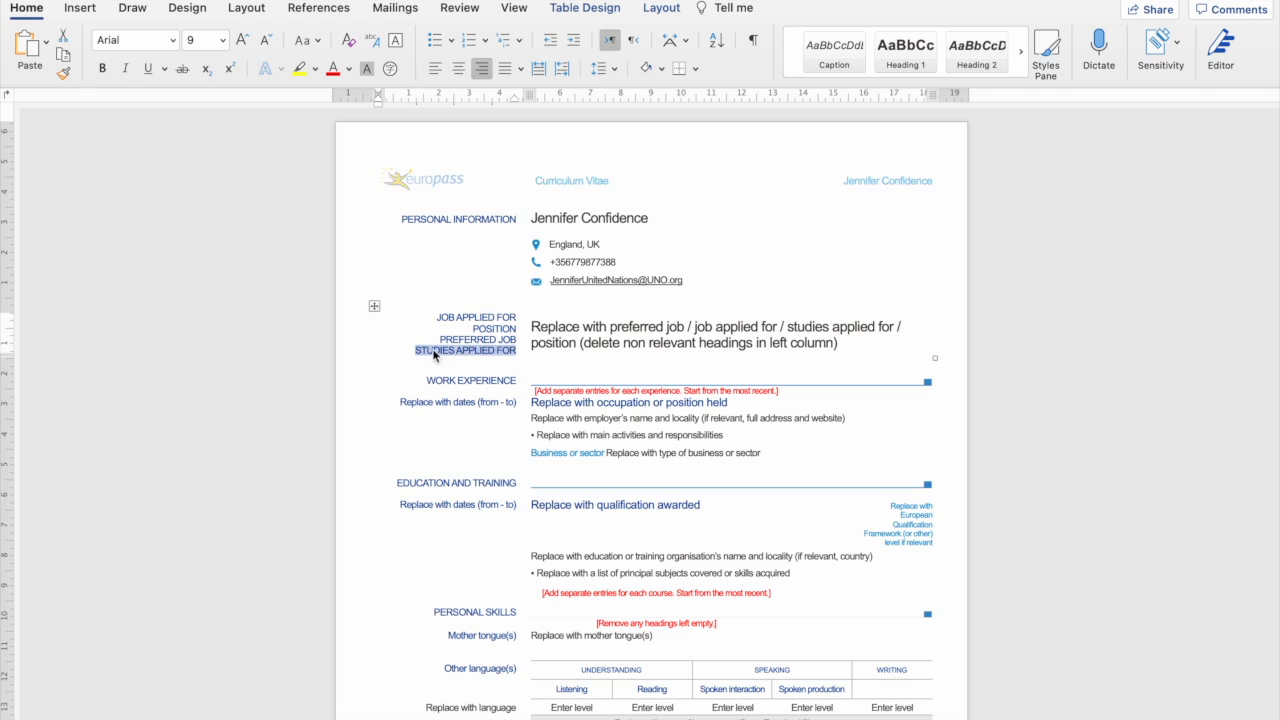
pyautogui.click(515, 333)
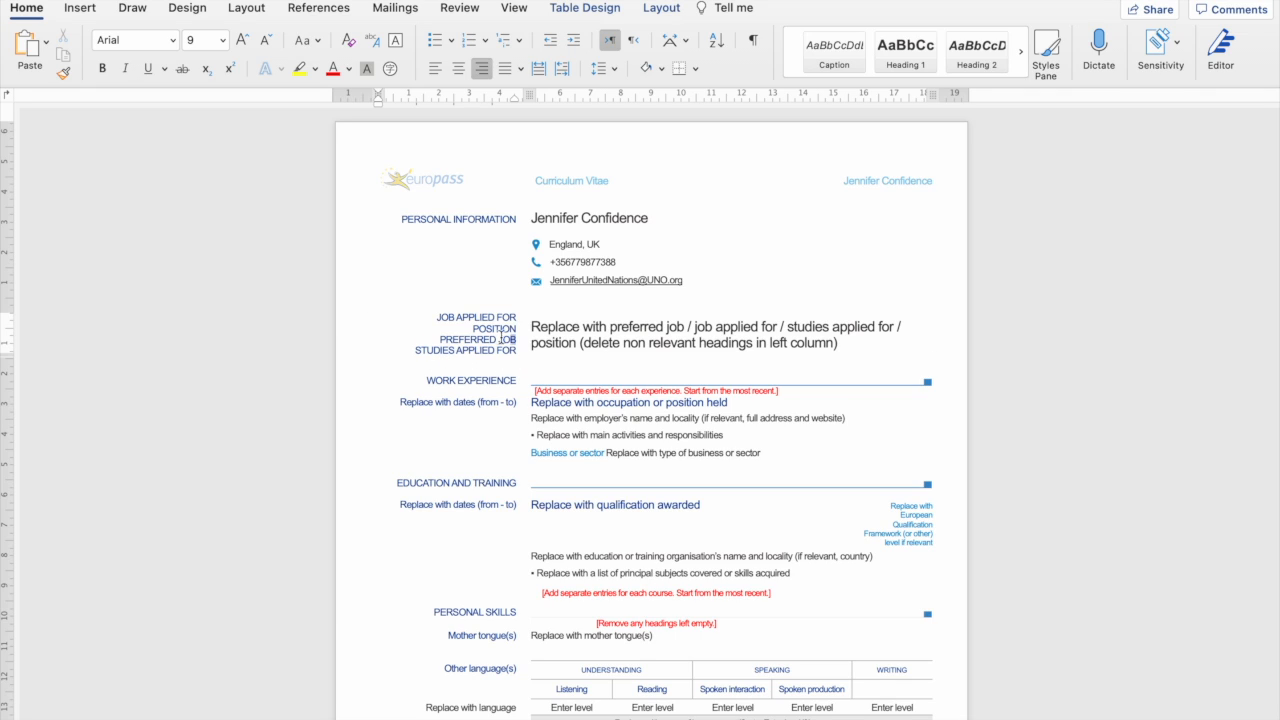
pyautogui.moveTo(517, 338); pyautogui.dragTo(445, 318)
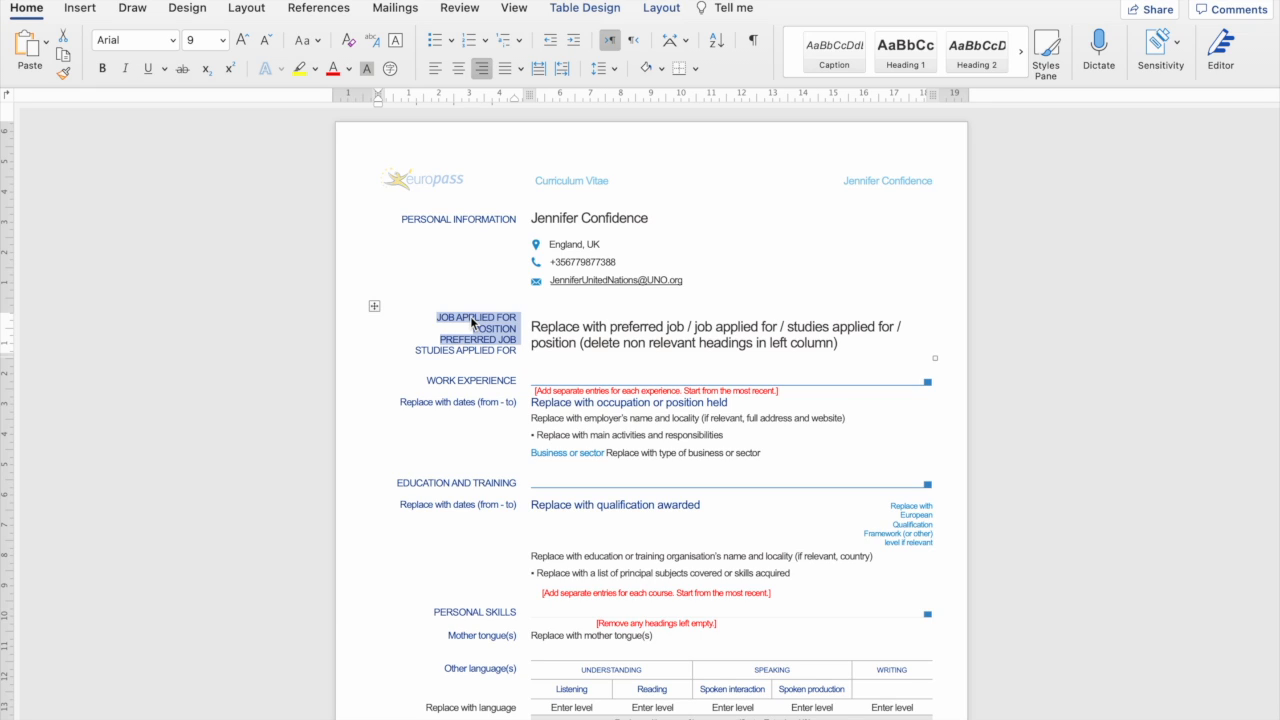
pyautogui.press('Delete')
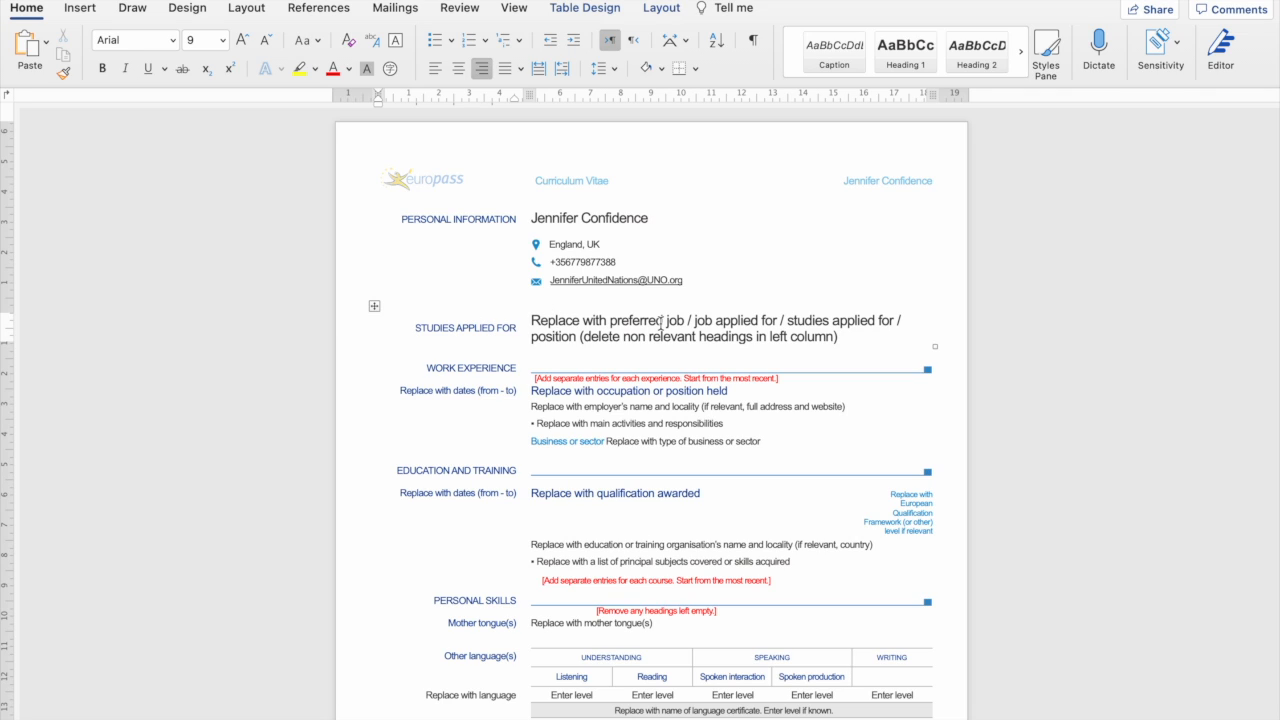
# Replace the placeholder with 'International Master in Security, Intelligence and Strategic Studies', correcting 'Iternational'.
pyautogui.click(801, 337)
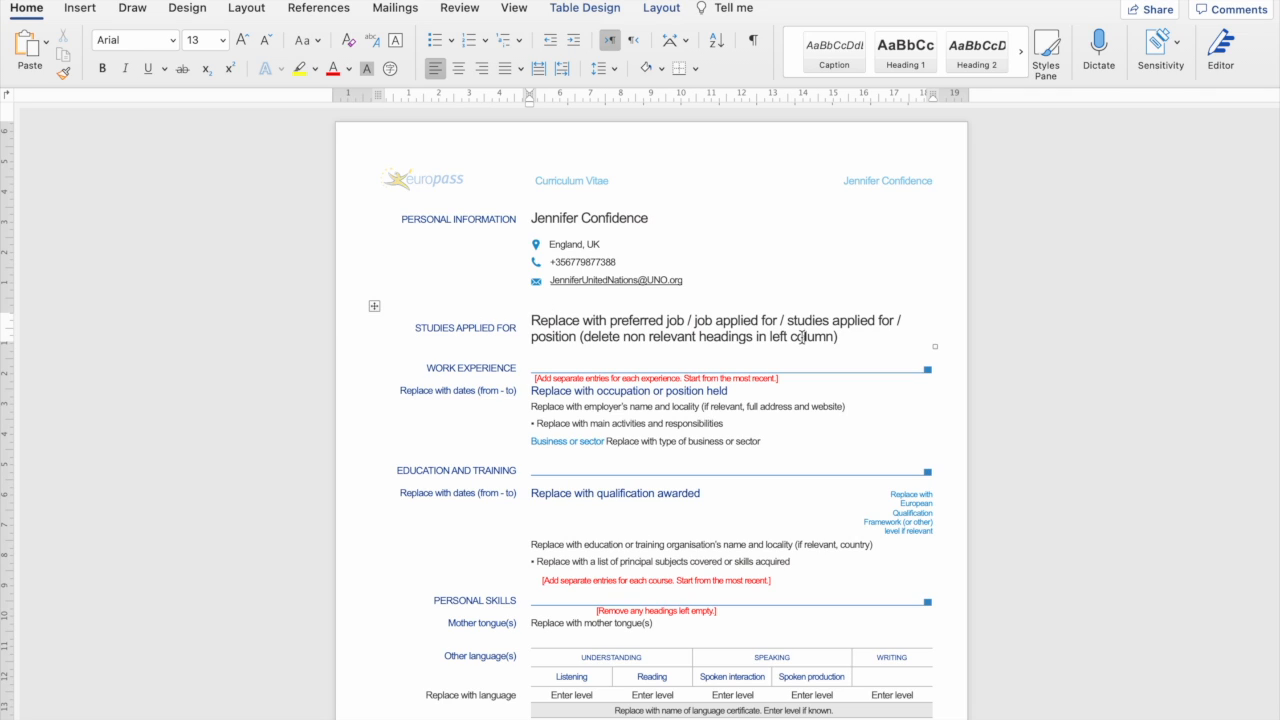
pyautogui.moveTo(842, 337); pyautogui.dragTo(538, 324)
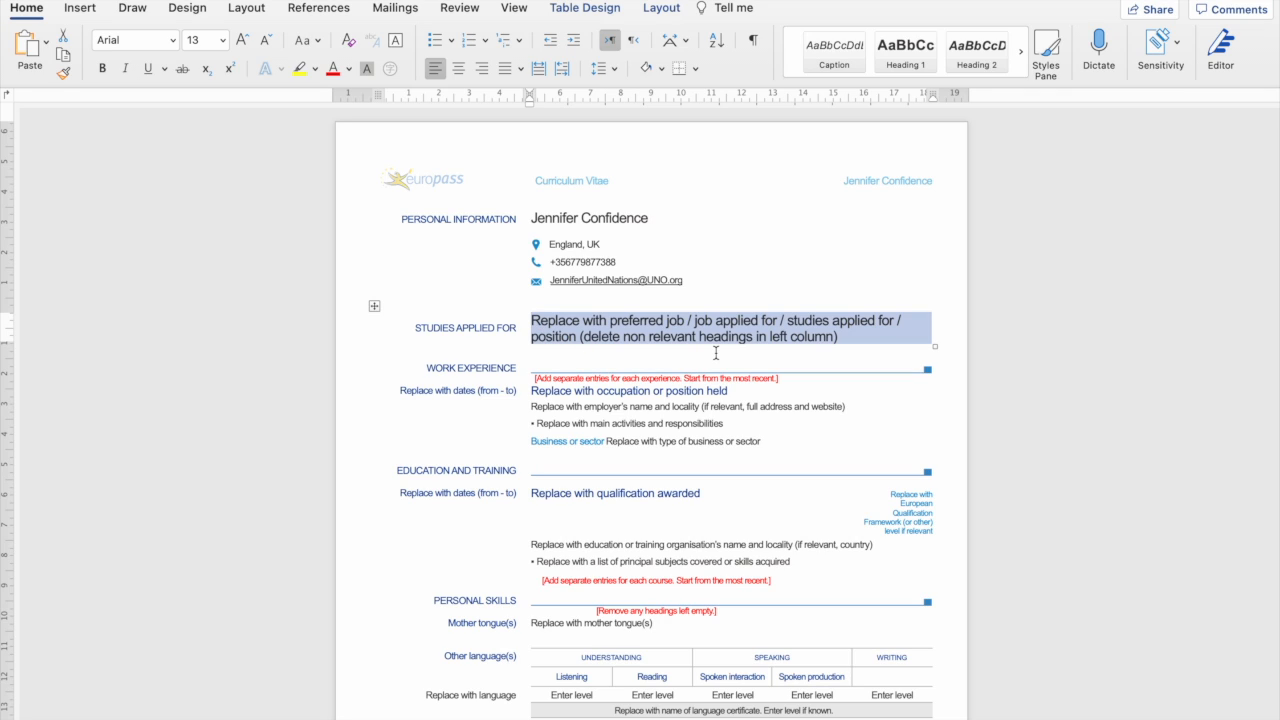
pyautogui.write('I')
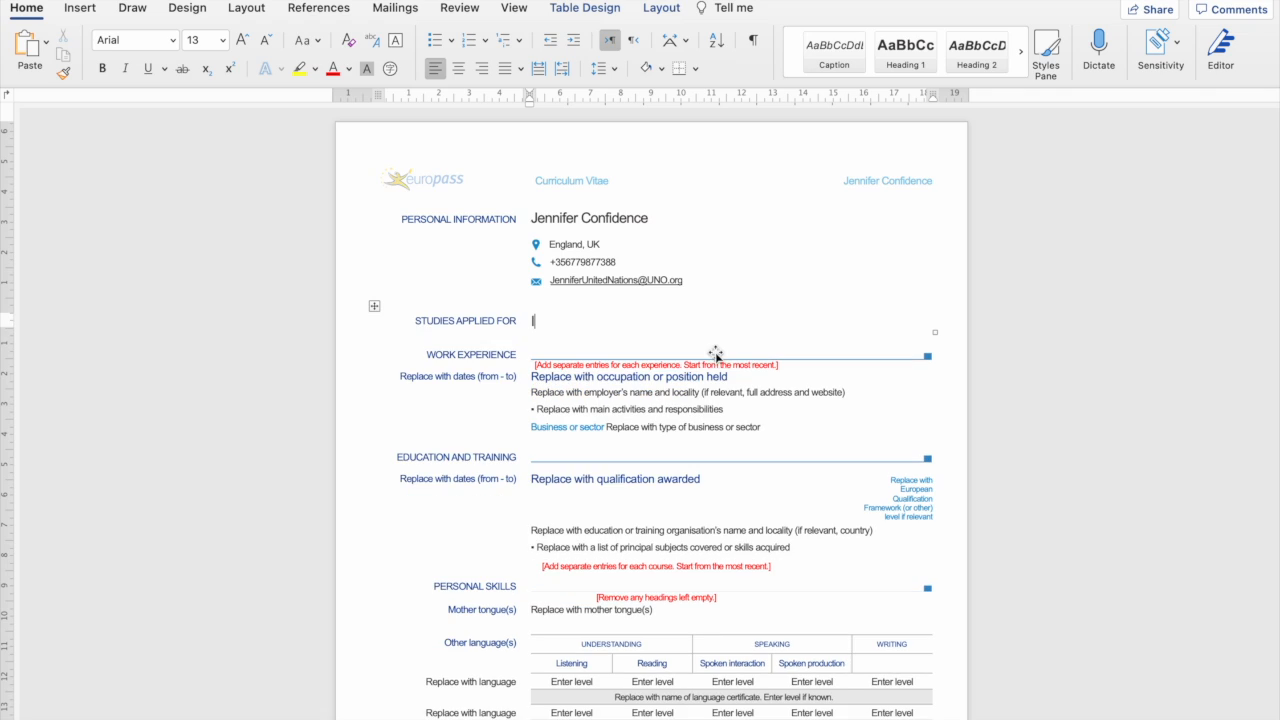
pyautogui.write('nternational Masters')
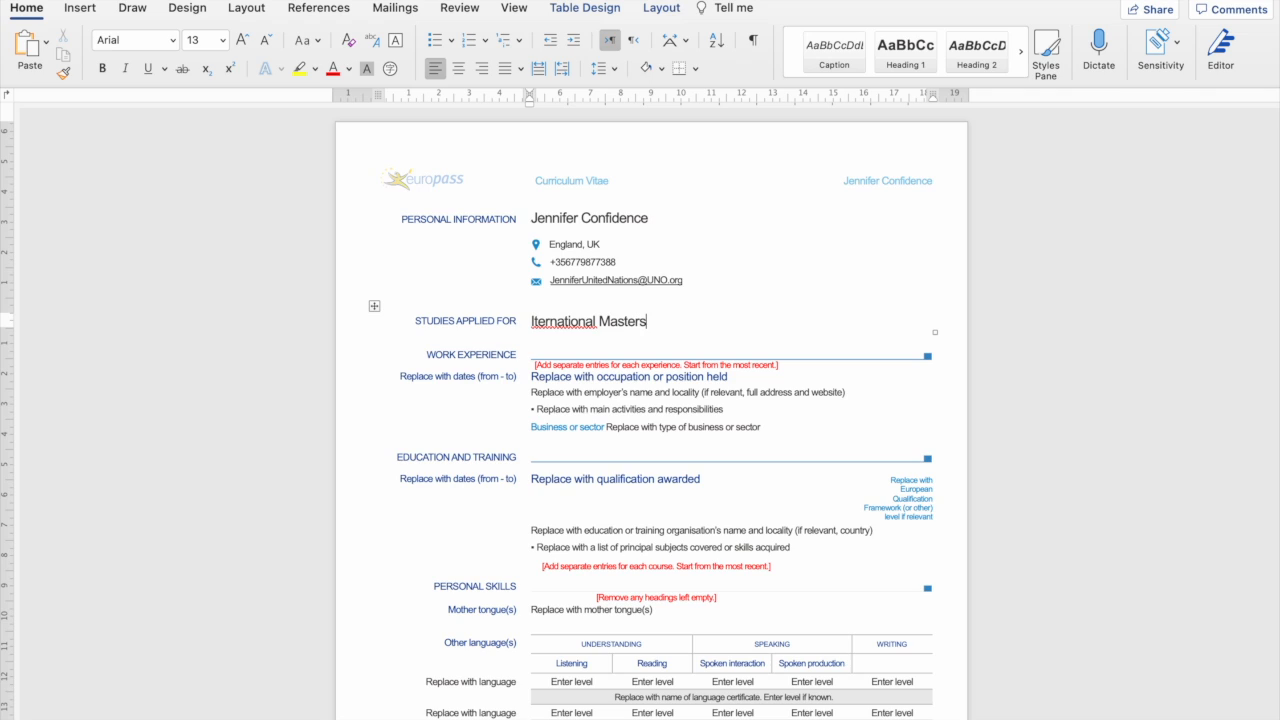
pyautogui.press('BackSpace')
pyautogui.doubleClick(564, 331)
pyautogui.rightClick(542, 325)
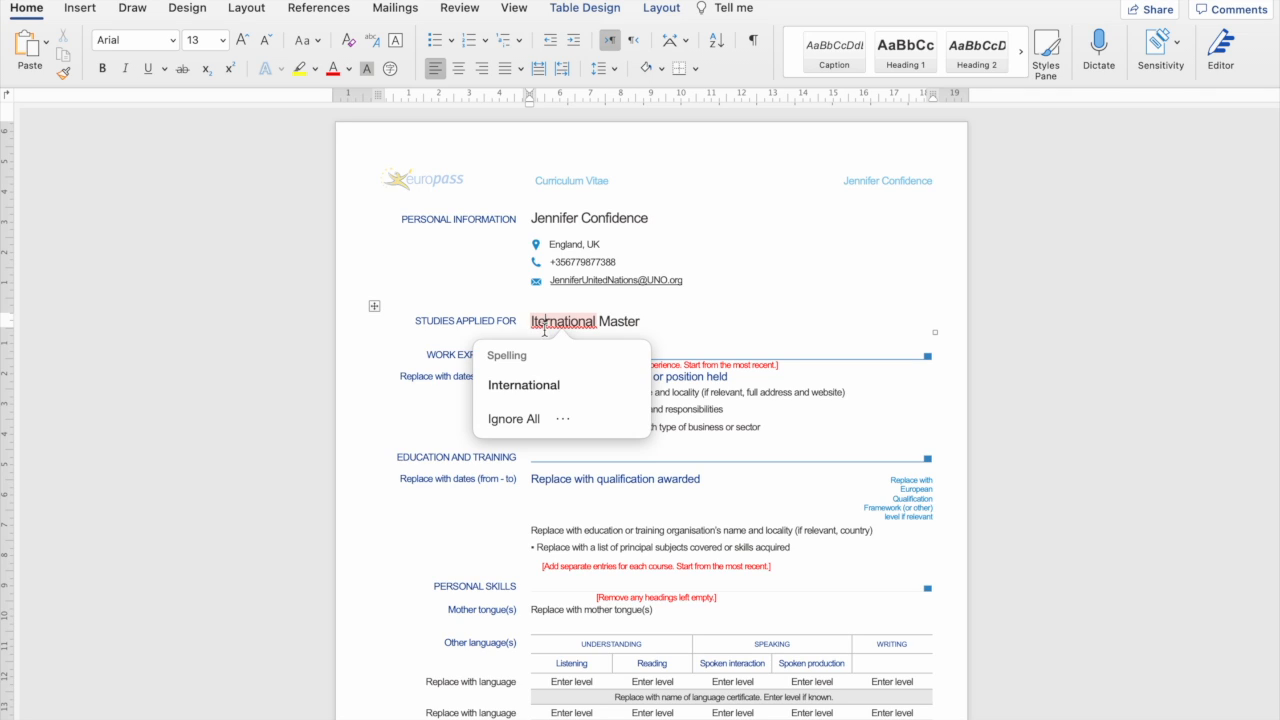
pyautogui.click(535, 320)
pyautogui.rightClick(535, 321)
pyautogui.click(527, 383)
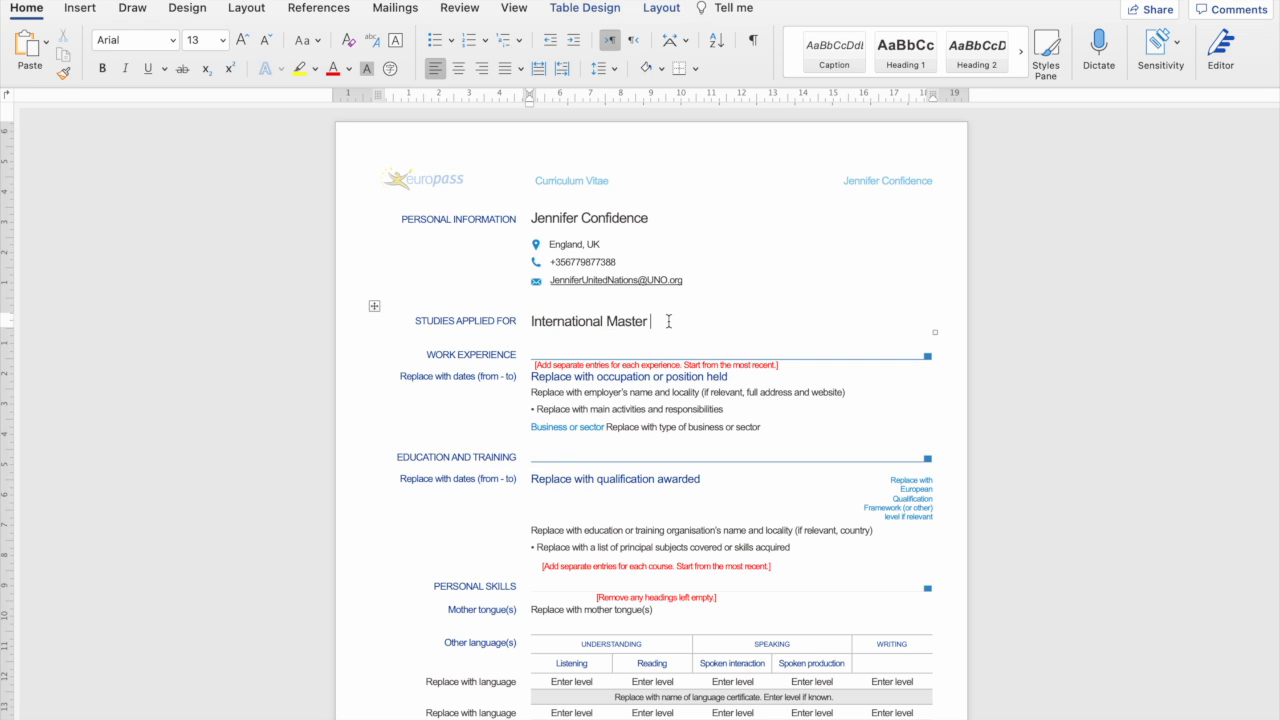
pyautogui.write('in Security, Intelligence ')
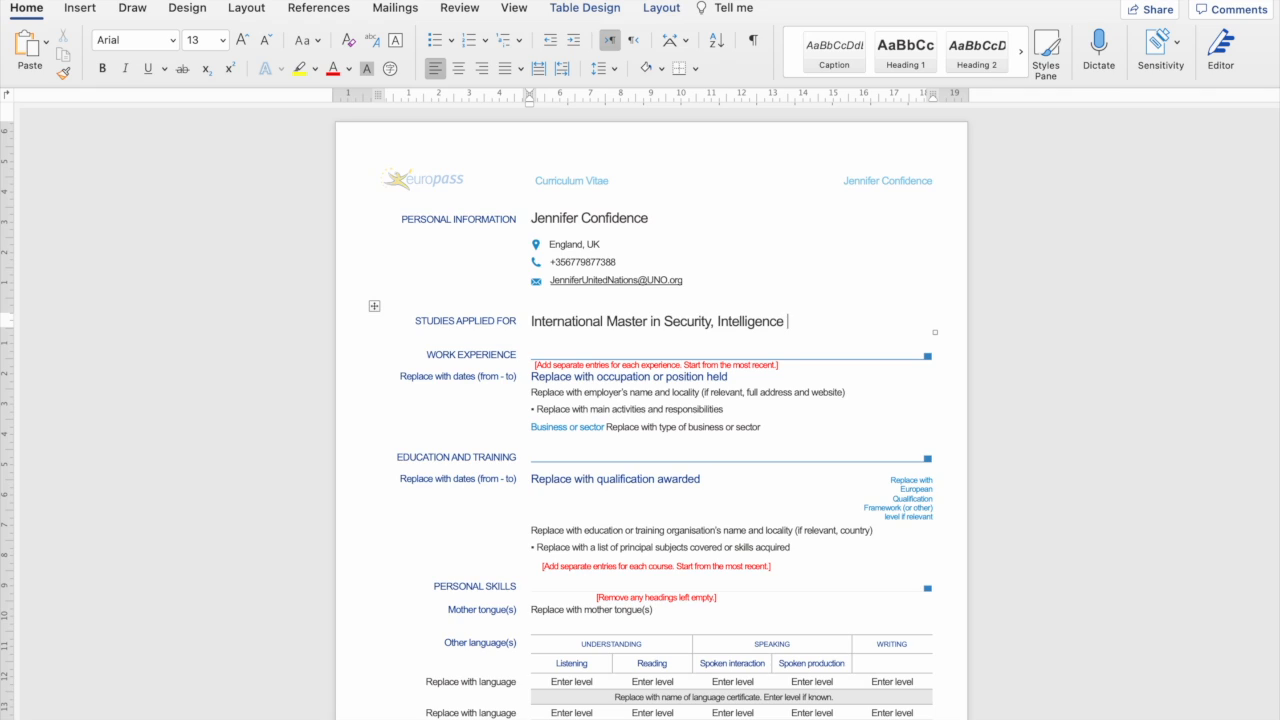
pyautogui.write('and Strategic Studies')
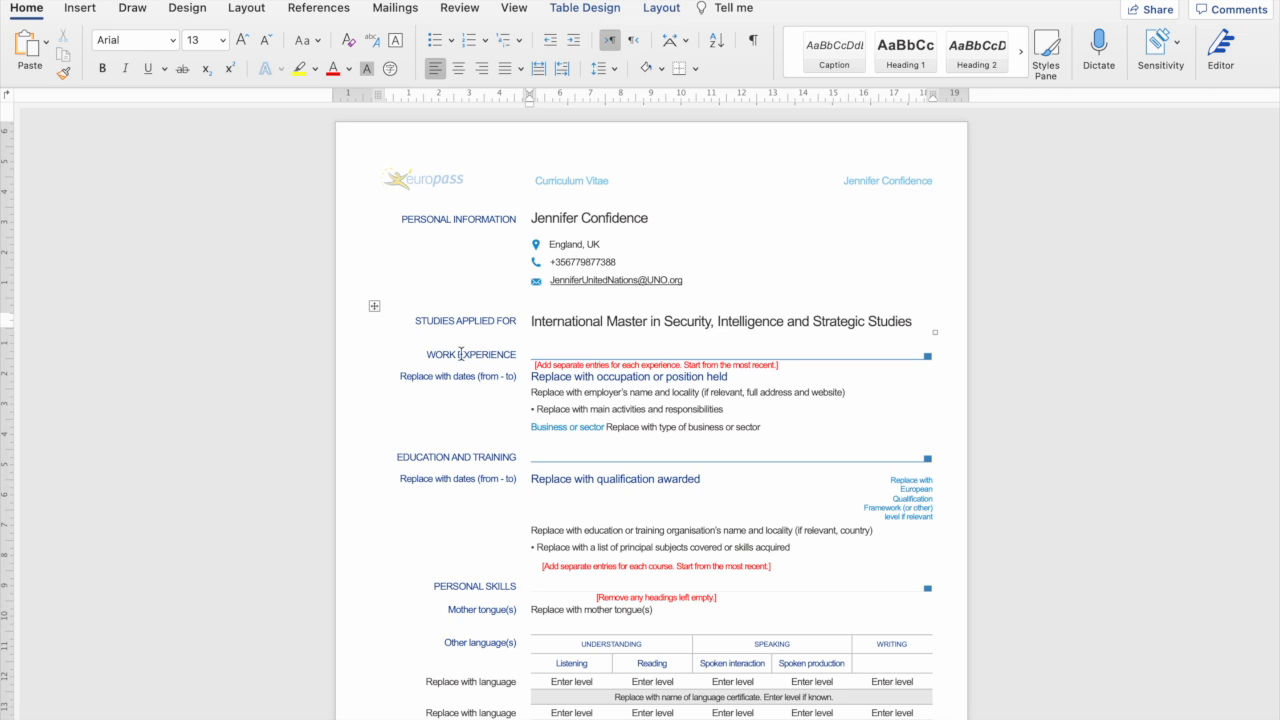
# Enter the work dates 'May 2022 – Sept. 2022' and delete the red separate-entries note.
pyautogui.scroll(-3, 476, 358)
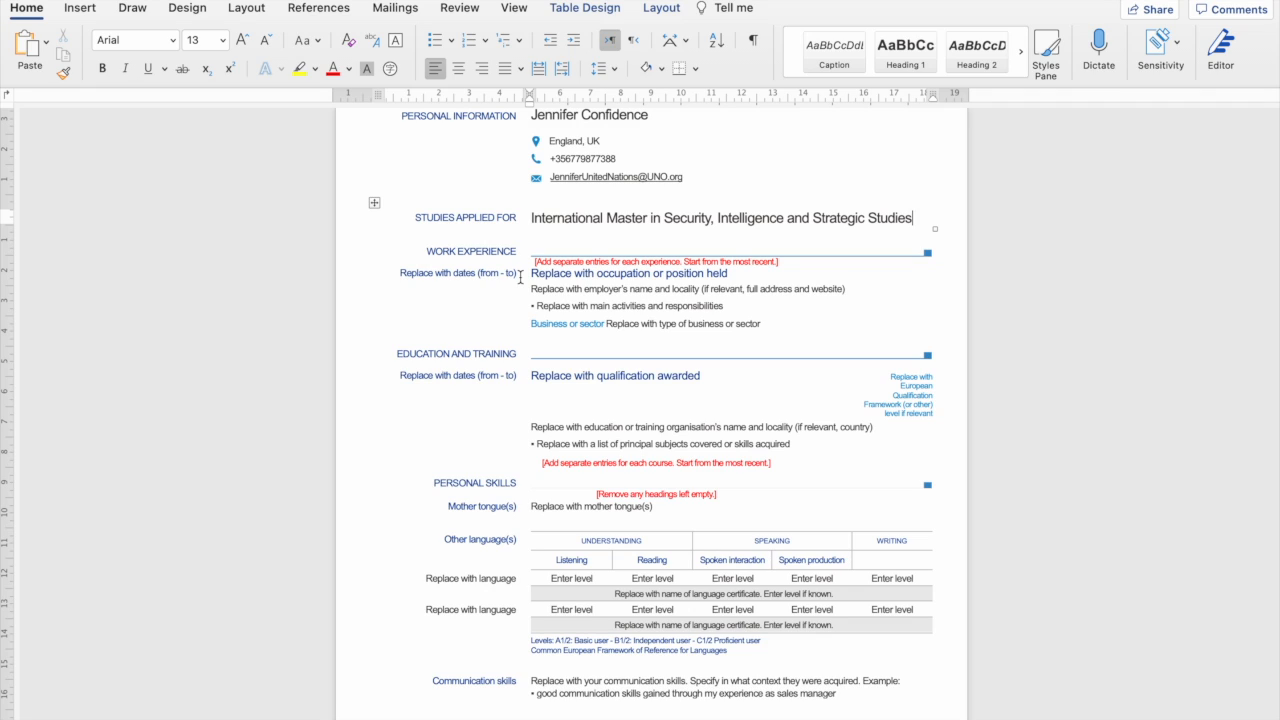
pyautogui.moveTo(517, 274); pyautogui.dragTo(411, 273)
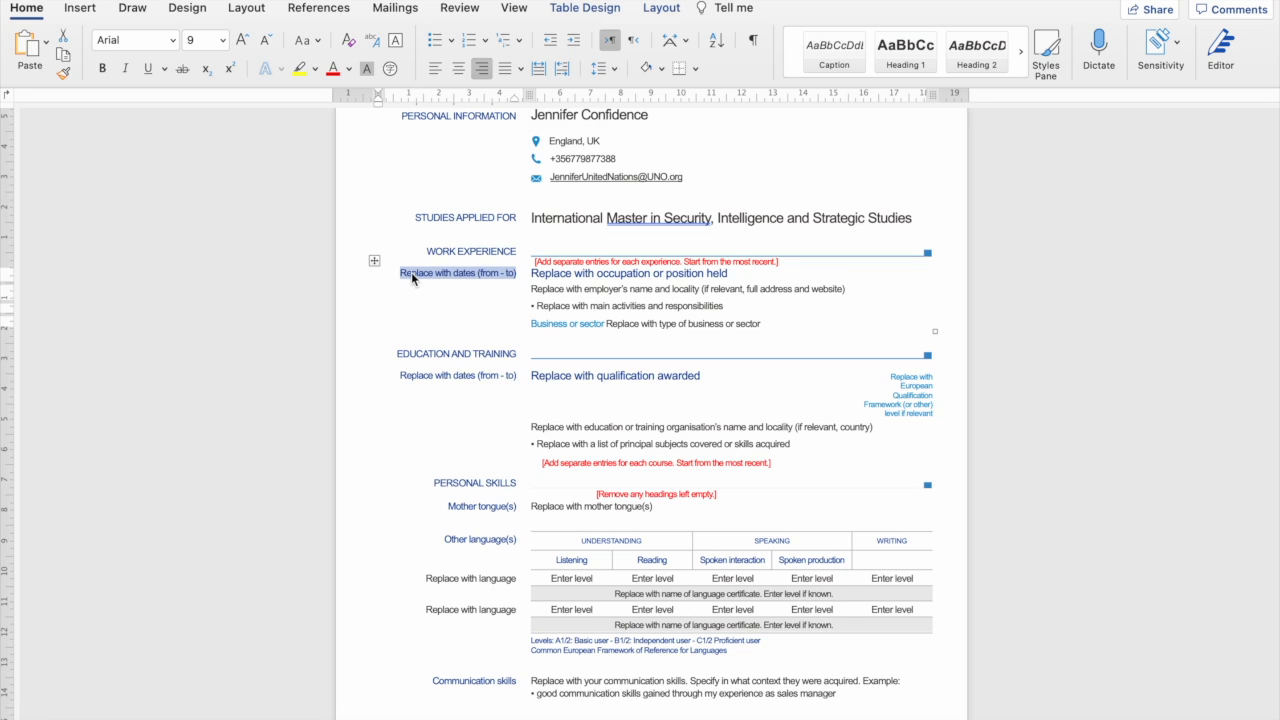
pyautogui.write('May')
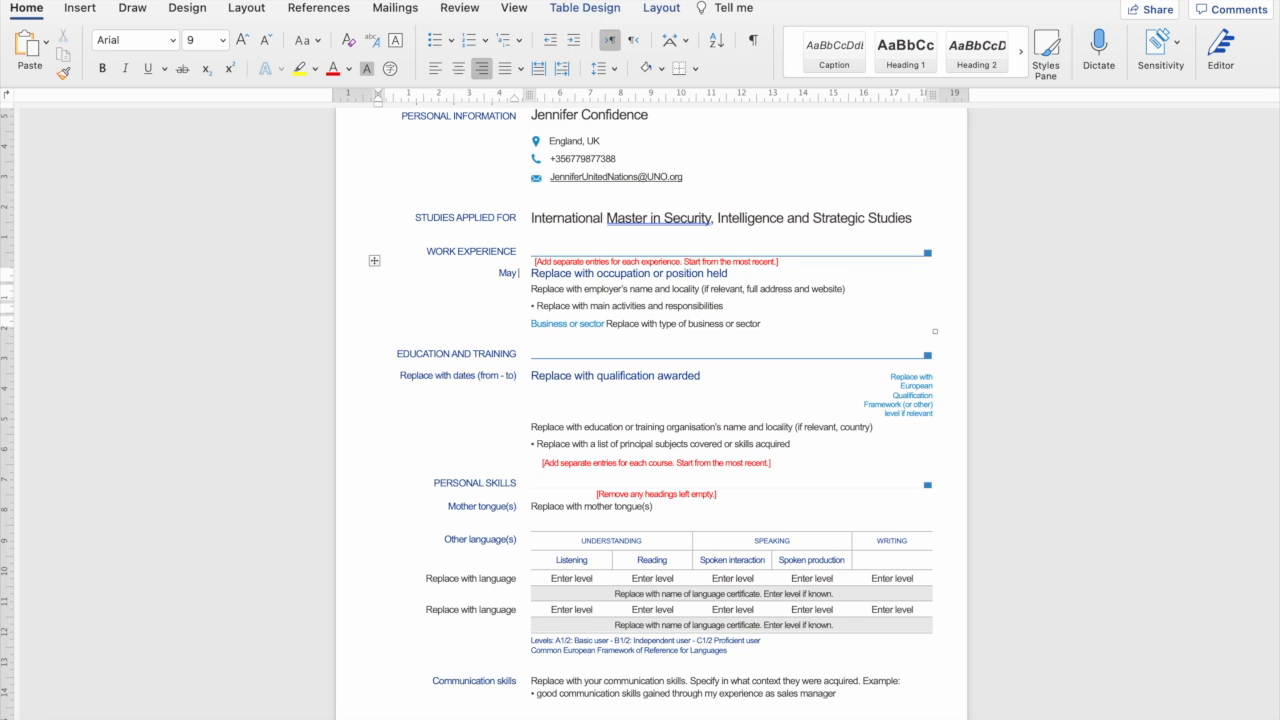
pyautogui.write(' - Sept.')
pyautogui.click(485, 273)
pyautogui.write('2022')
pyautogui.write('. 2022')
pyautogui.moveTo(782, 265); pyautogui.dragTo(535, 269)
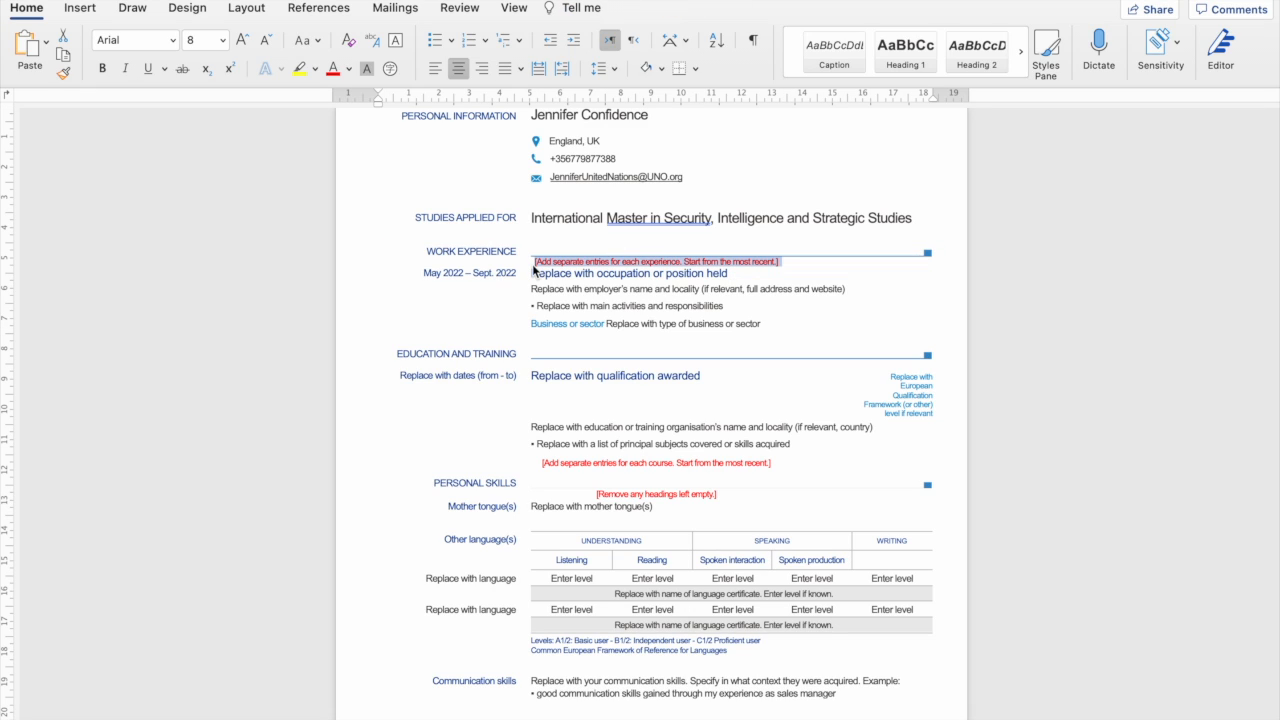
pyautogui.press('BackSpace')
pyautogui.press('BackSpace')
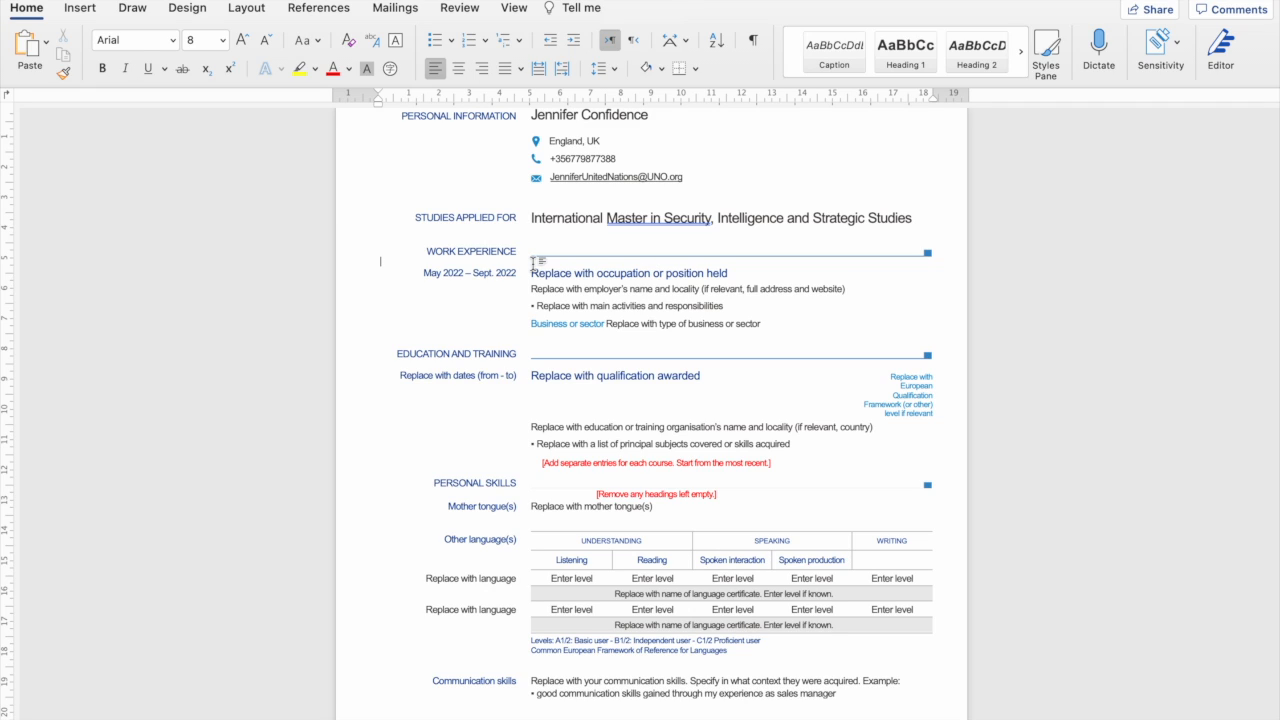
# Replace the occupation placeholder with 'Research Assistant'.
pyautogui.click(715, 292)
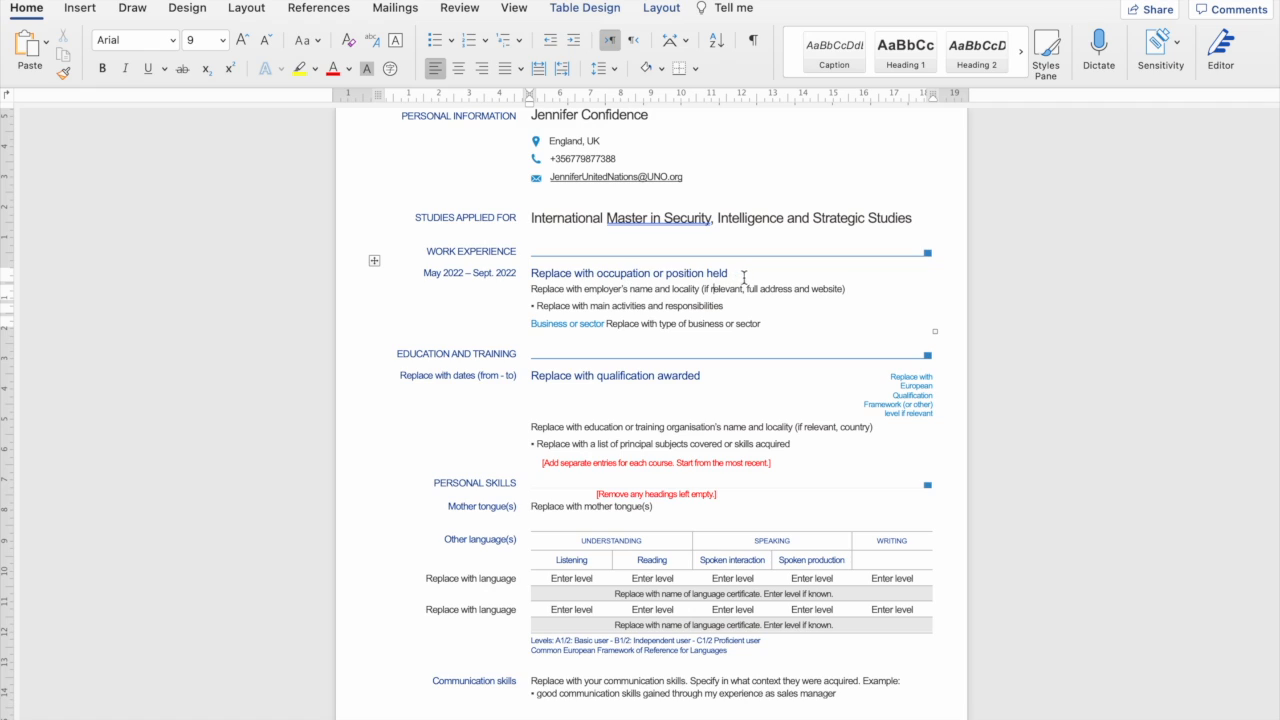
pyautogui.moveTo(737, 274); pyautogui.dragTo(540, 277)
pyautogui.write('Res')
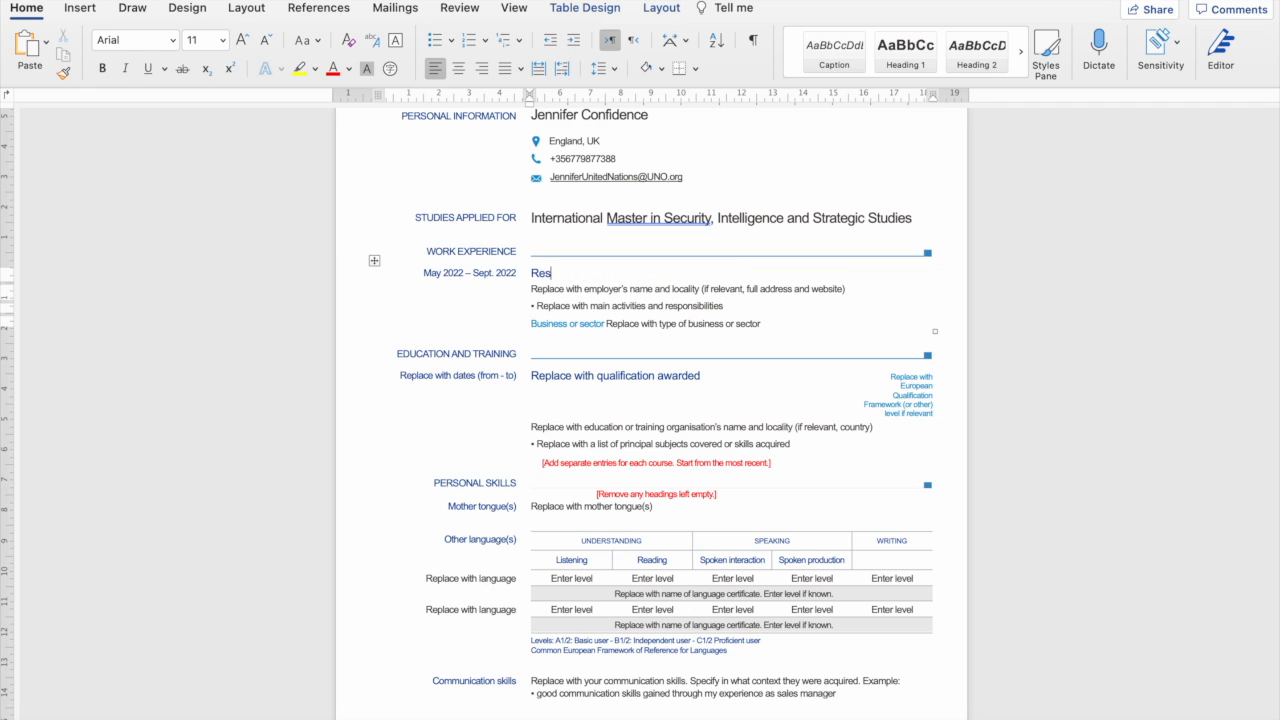
pyautogui.write('earch Assistant')
# Enter the employer line 'Peace Research Center Prague, Czech'.
pyautogui.click(533, 289)
pyautogui.moveTo(531, 289); pyautogui.dragTo(850, 292)
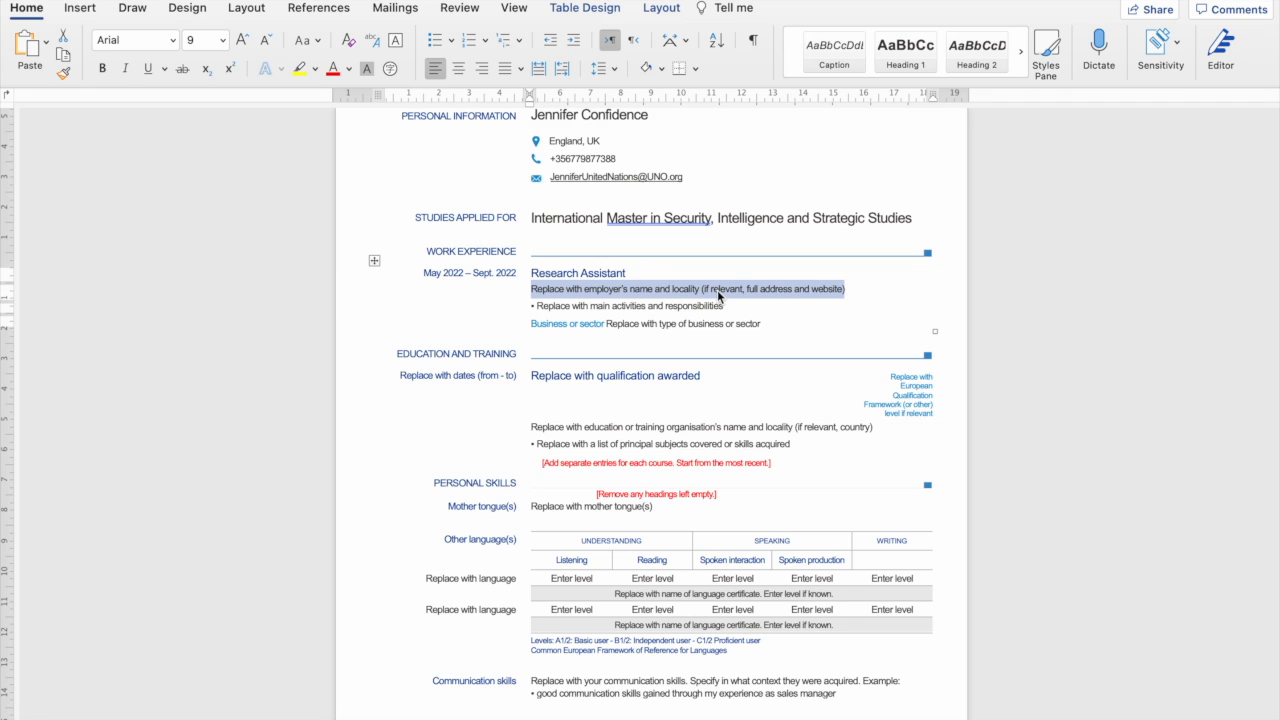
pyautogui.write('Peace Resea')
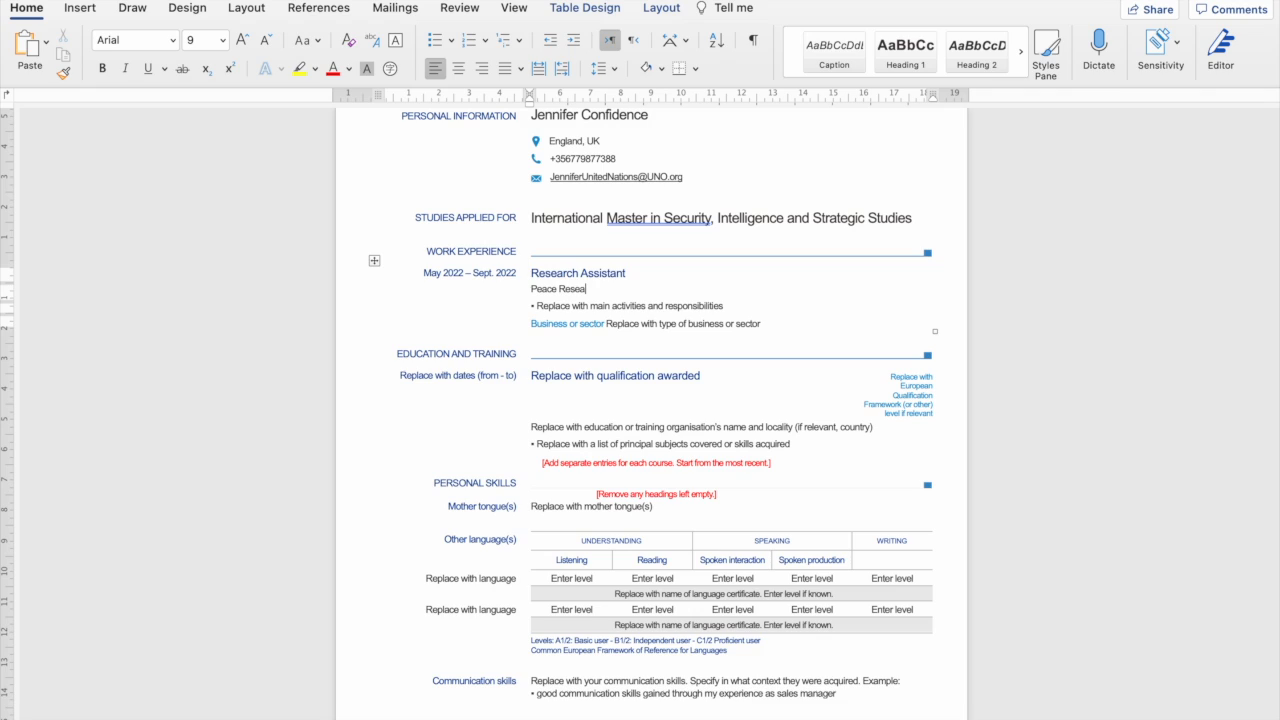
pyautogui.write('rch Center Prague')
pyautogui.write(', Czech')
pyautogui.moveTo(658, 288); pyautogui.dragTo(547, 296)
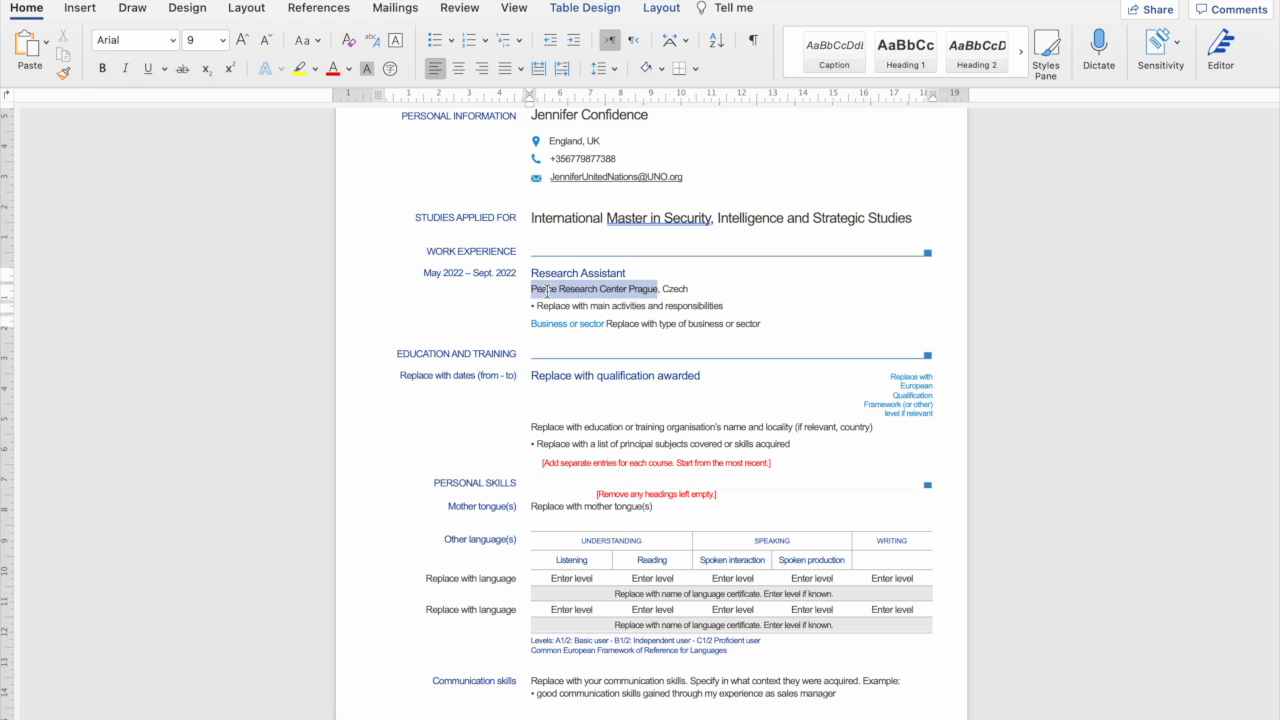
pyautogui.click(697, 289)
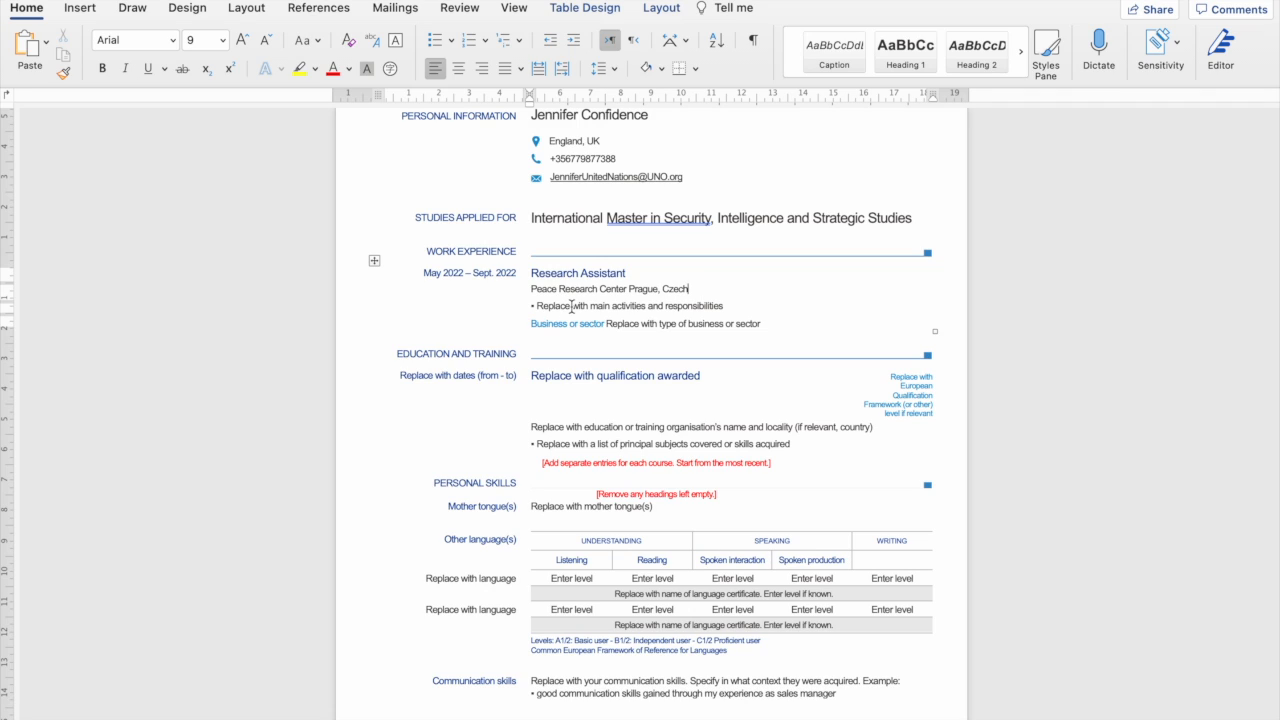
pyautogui.moveTo(738, 309); pyautogui.dragTo(557, 310)
# Type bullets 'Supported Research on Racism in Prague.' and 'Conducted interviews with immigrants.', fixing 'imigrants'.
pyautogui.write('Suppor')
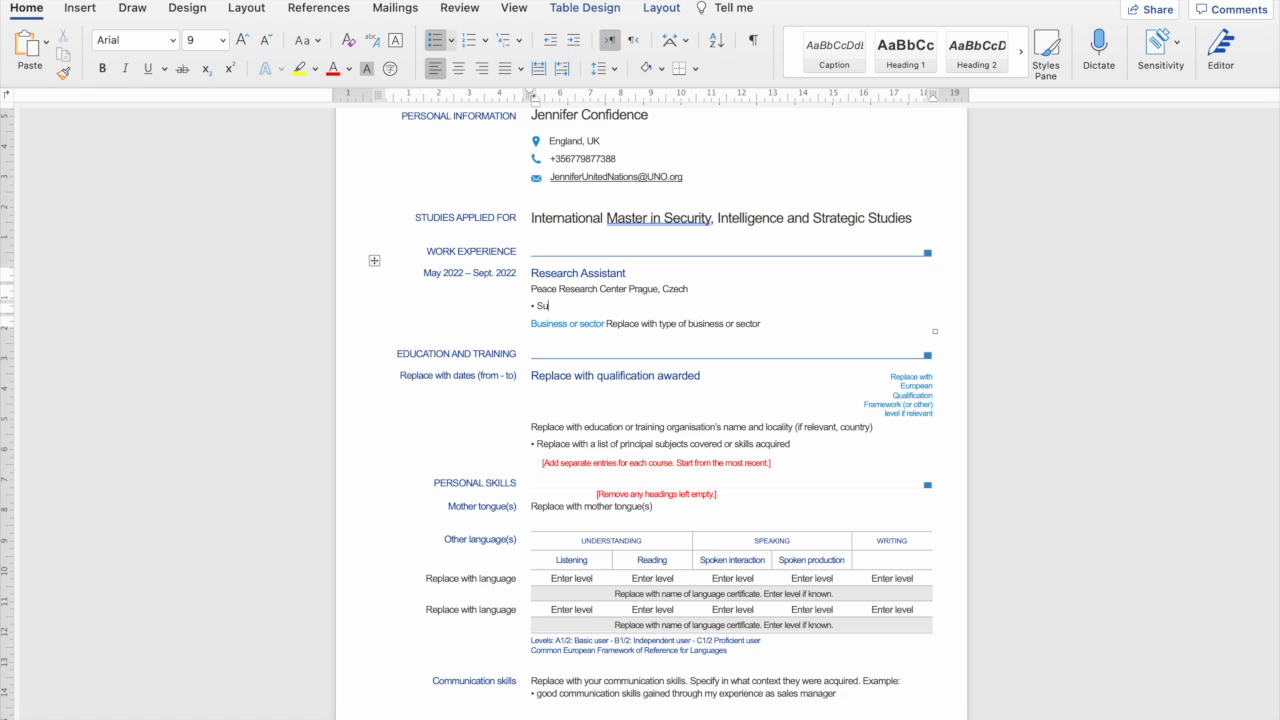
pyautogui.write('ted Research on')
pyautogui.write('Racism in Pr')
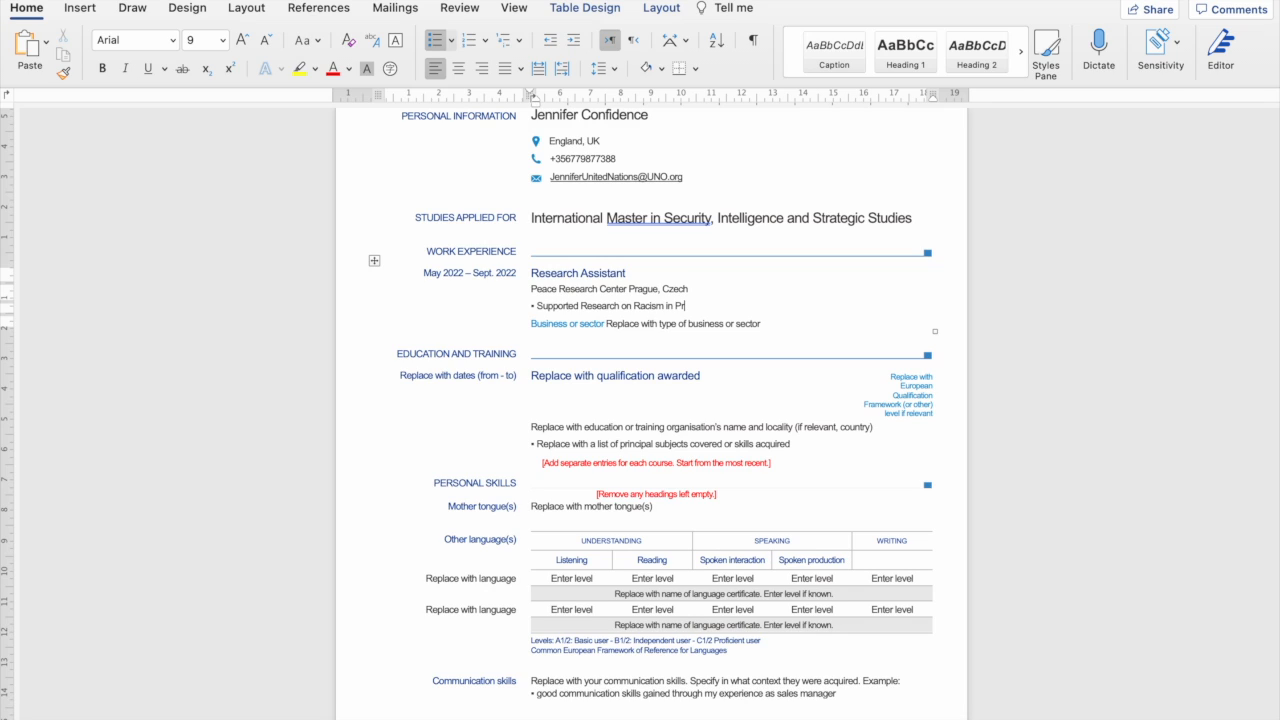
pyautogui.write('ague')
pyautogui.press('Return')
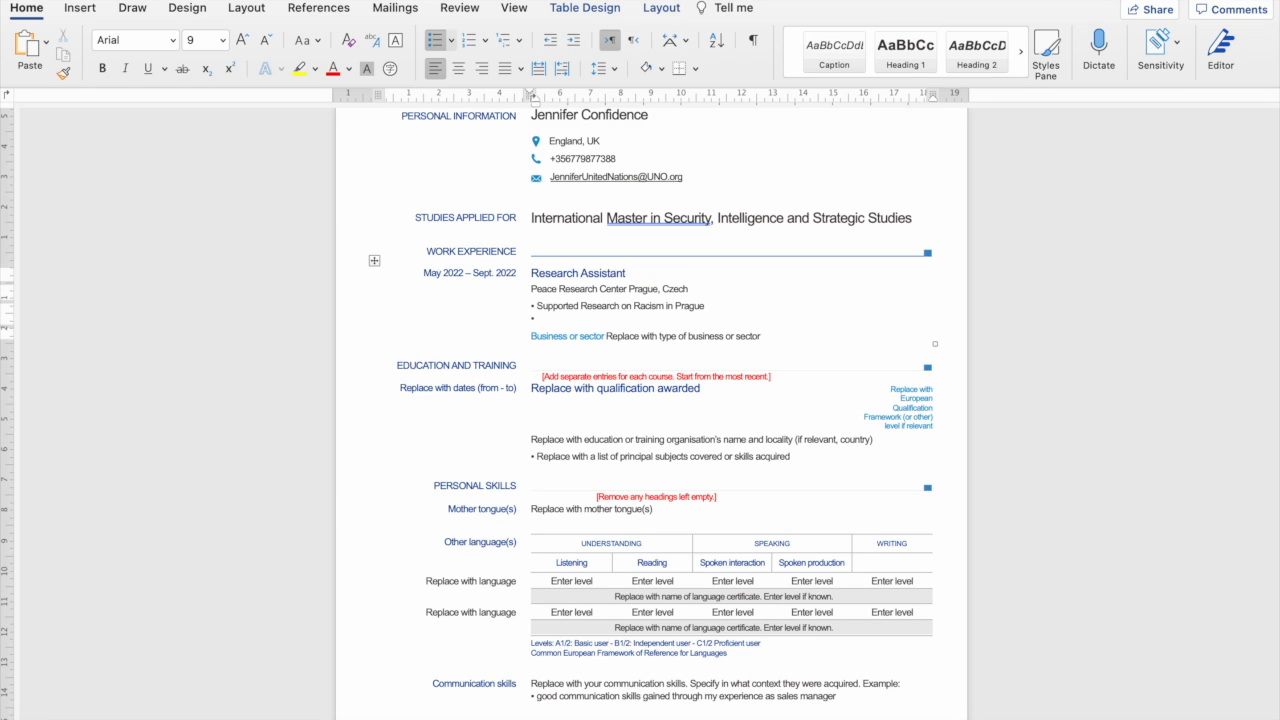
pyautogui.write('Conducted interviews with imigrants.')
pyautogui.rightClick(652, 318)
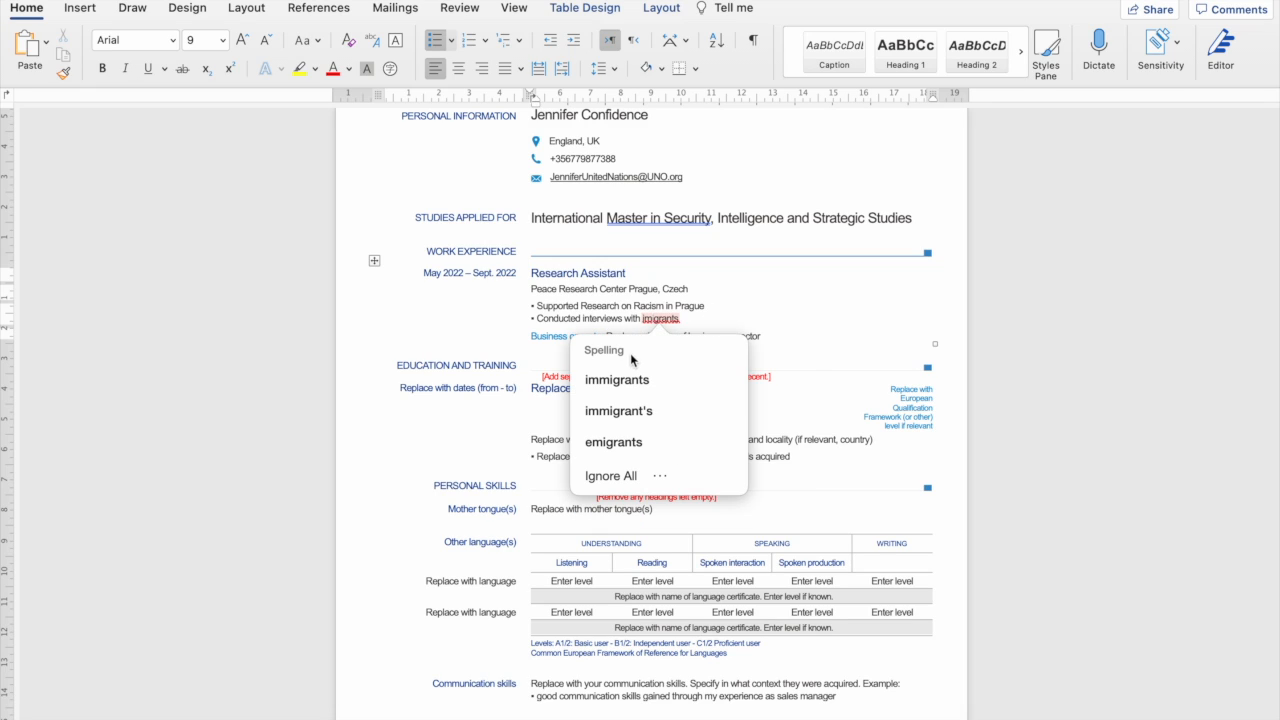
pyautogui.click(632, 377)
pyautogui.click(698, 318)
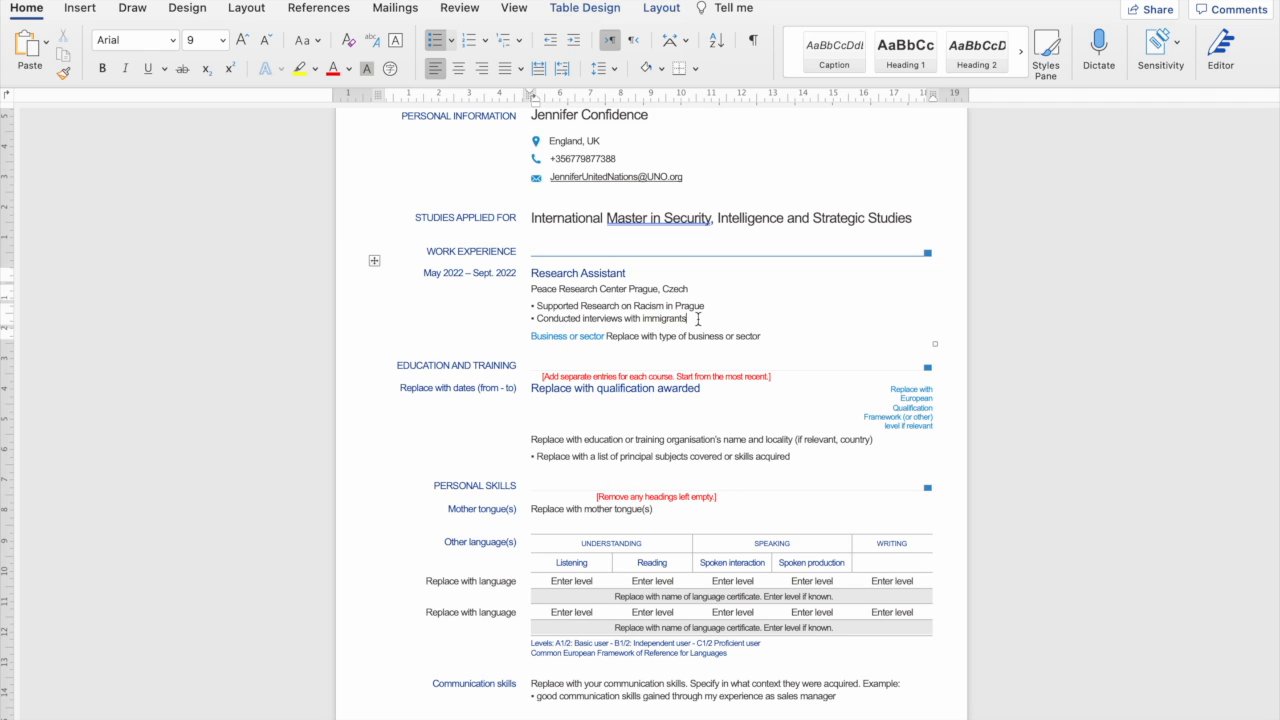
pyautogui.write('.')
pyautogui.click(723, 306)
pyautogui.write('.')
pyautogui.moveTo(766, 337); pyautogui.dragTo(620, 340)
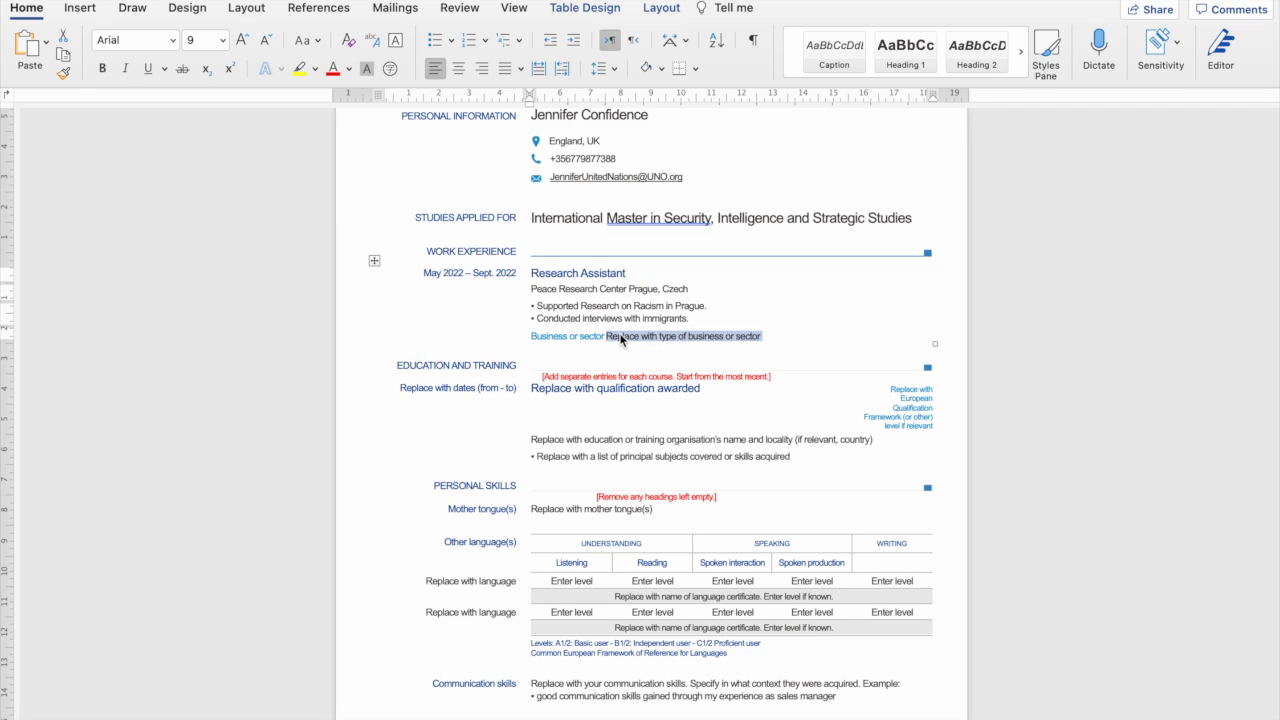
# Set the sector to 'Education and Research' and make the first bullet 'Research: Racism in Prague: An immigrants perspective'.
pyautogui.write('Education and Research')
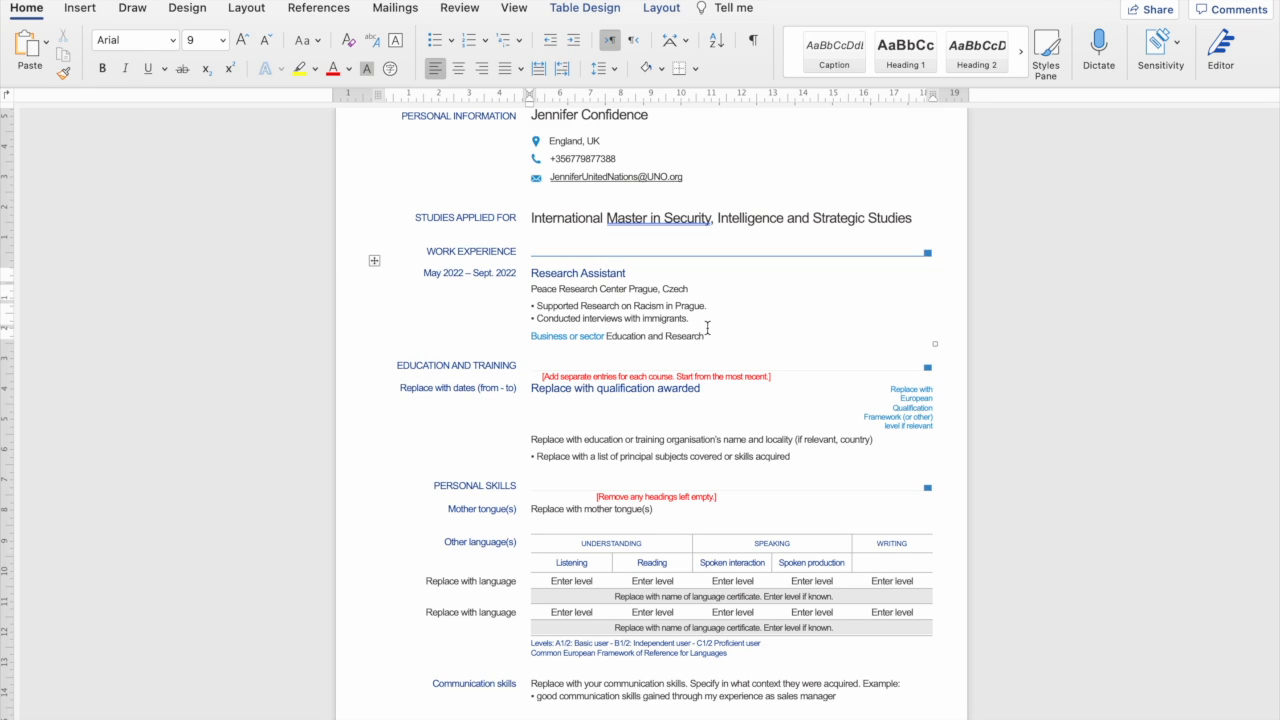
pyautogui.tripleClick(686, 306)
pyautogui.write('Research: Racism in Prague: An immigrants perspective')
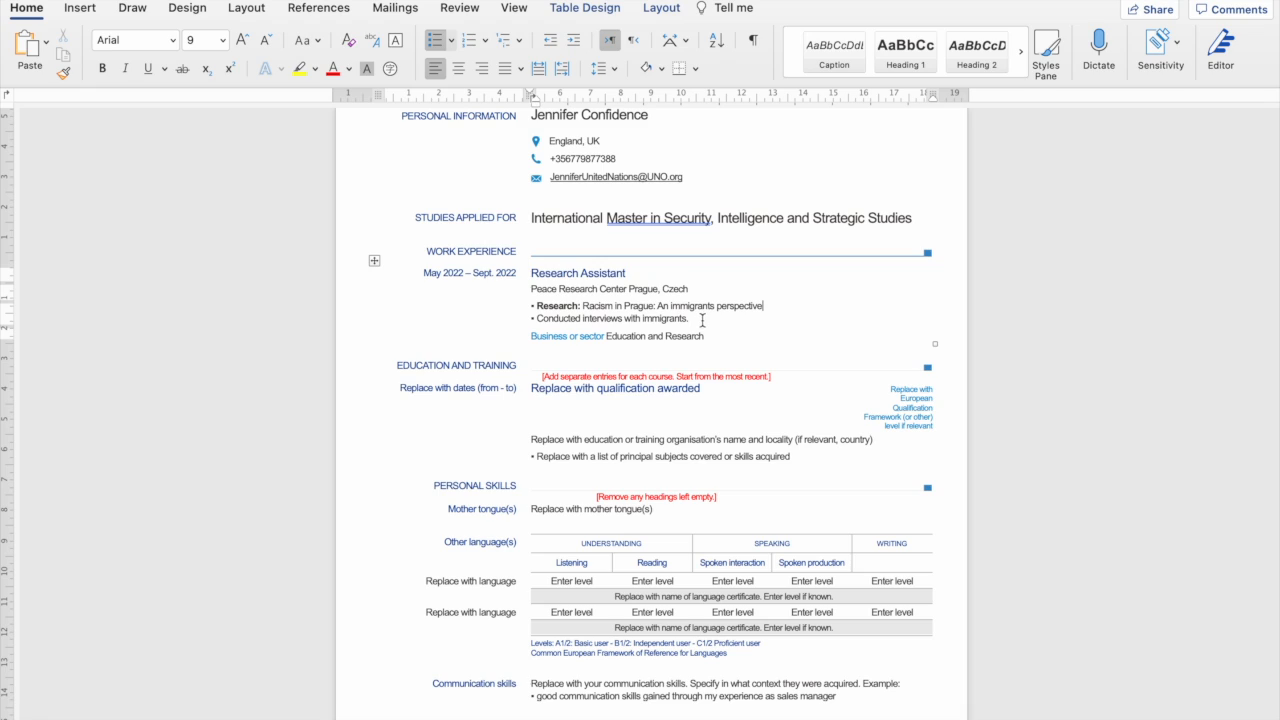
pyautogui.click(695, 318)
pyautogui.click(718, 338)
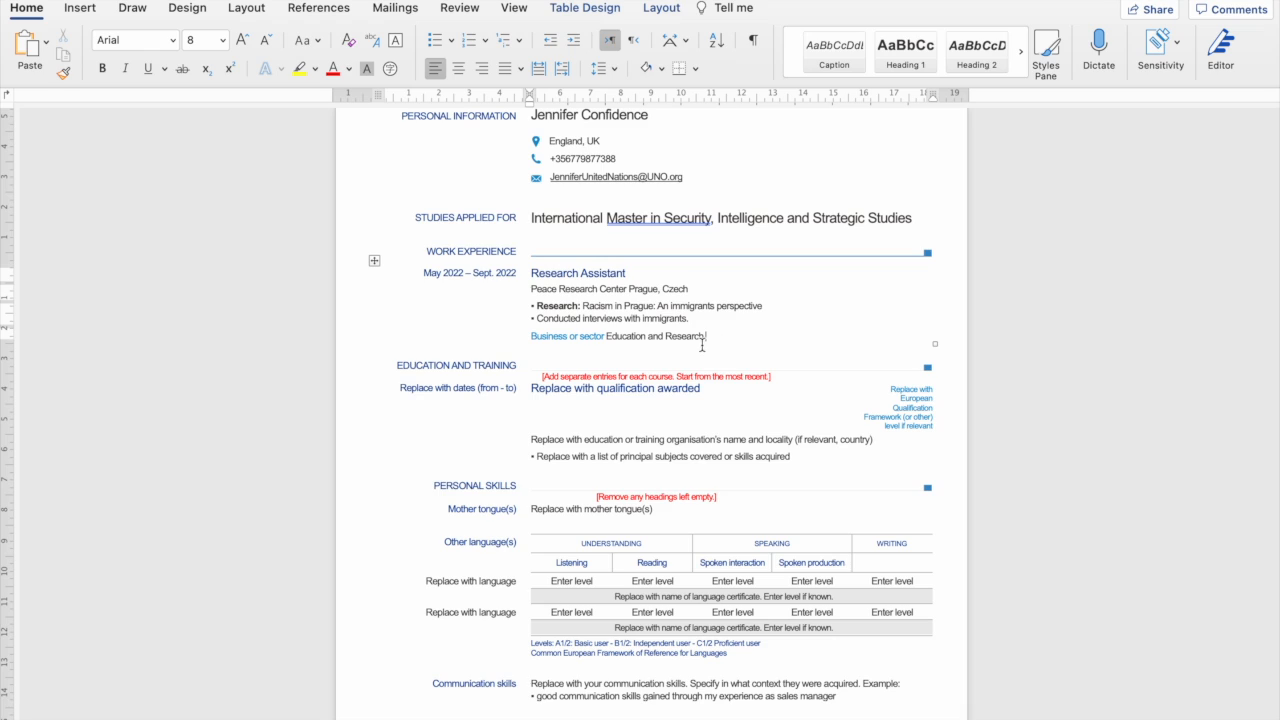
pyautogui.moveTo(702, 337); pyautogui.dragTo(487, 290)
pyautogui.press('super+c')
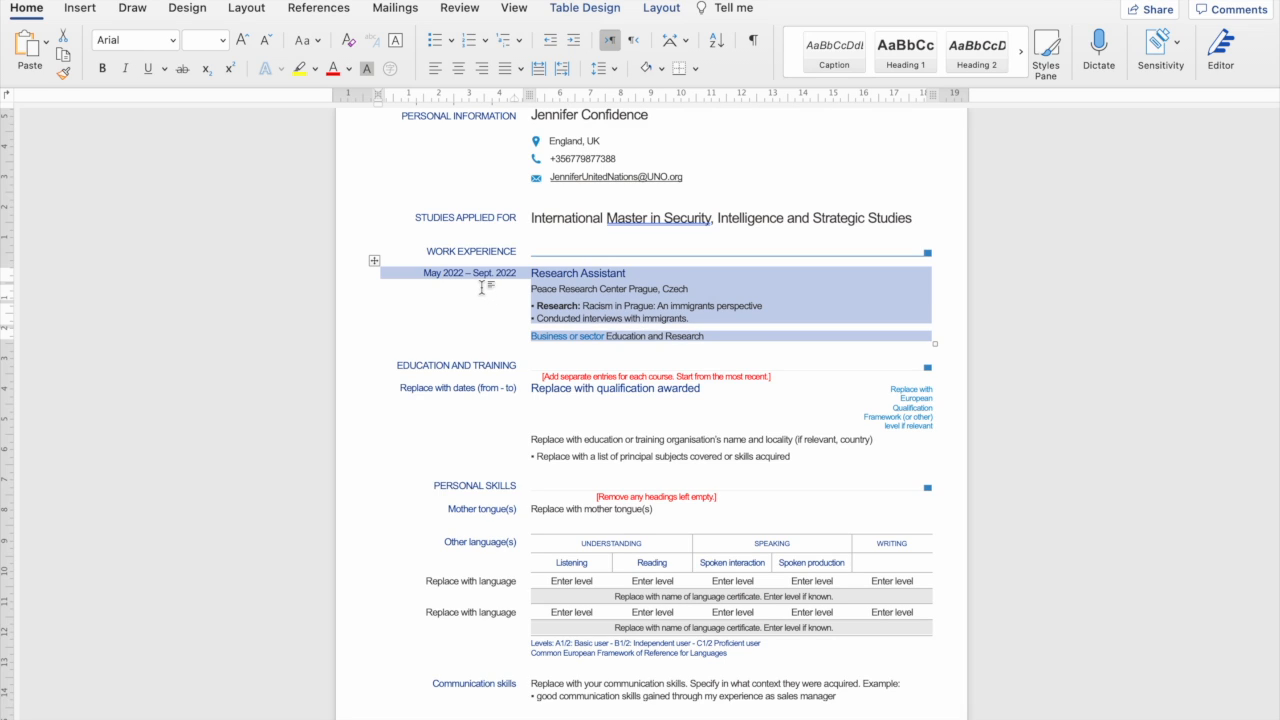
pyautogui.click(714, 322)
pyautogui.click(432, 353)
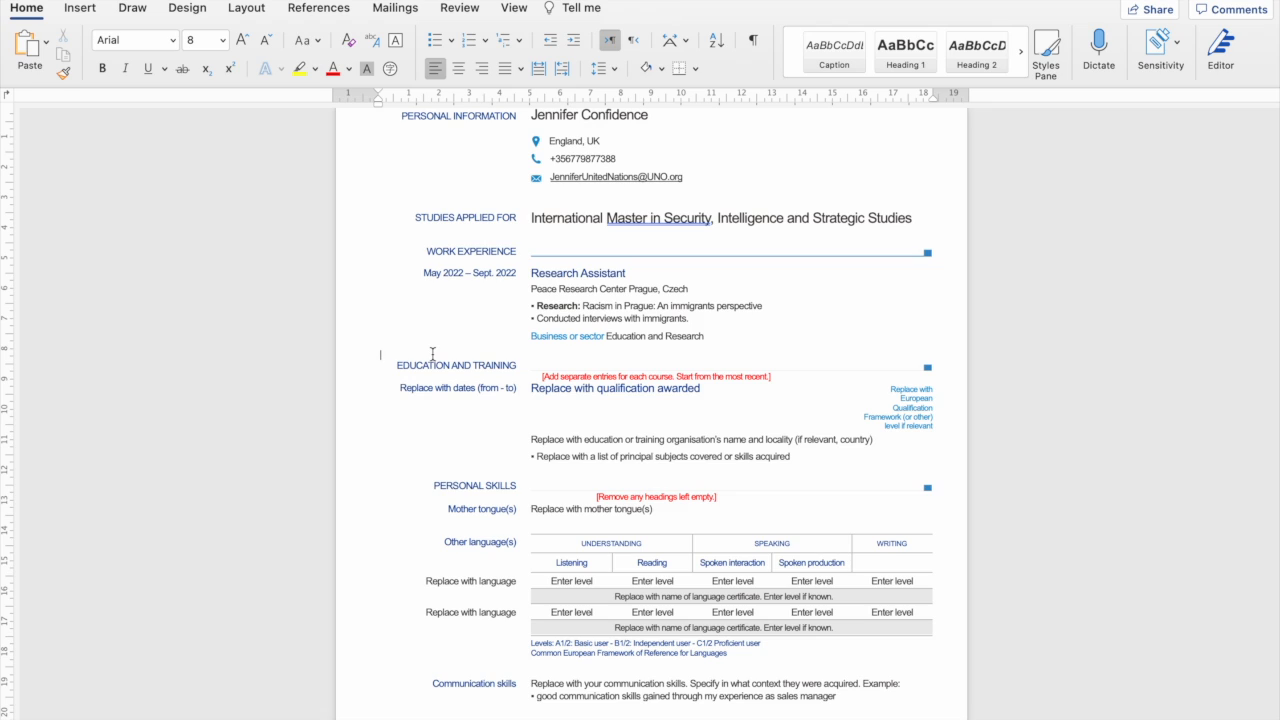
pyautogui.press('super+v')
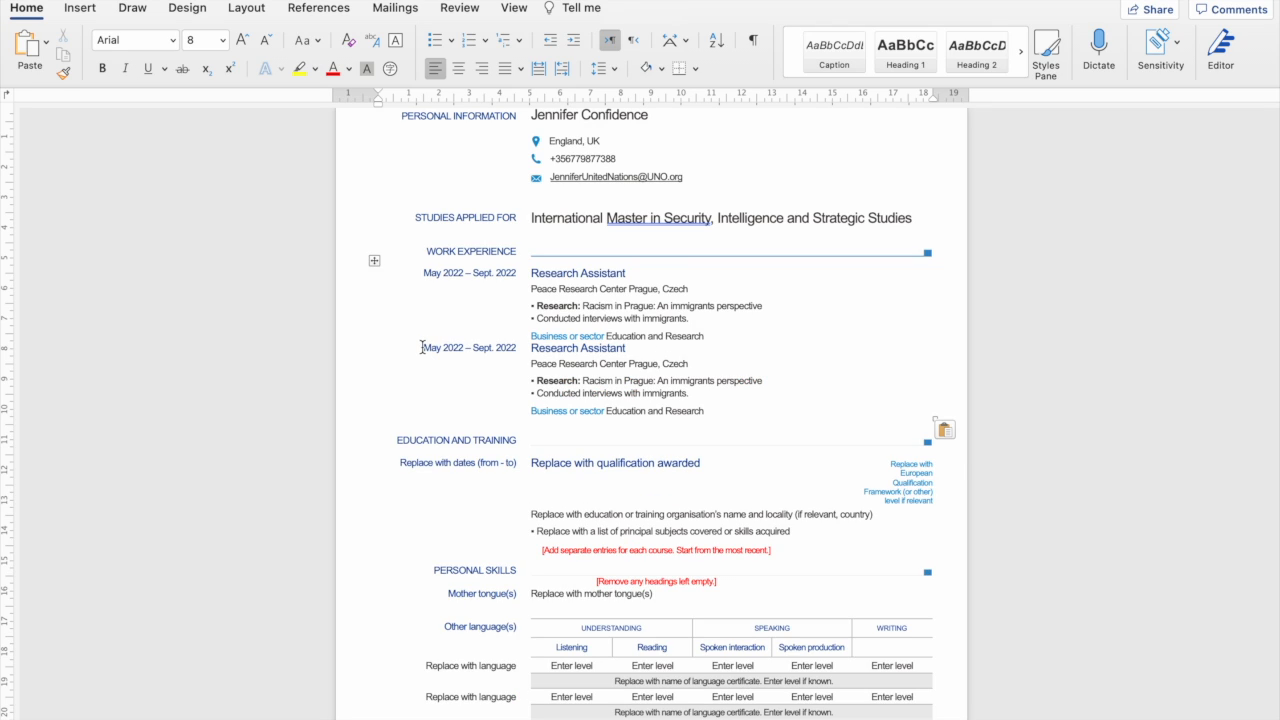
pyautogui.click(422, 347)
pyautogui.press('Return')
pyautogui.press('BackSpace')
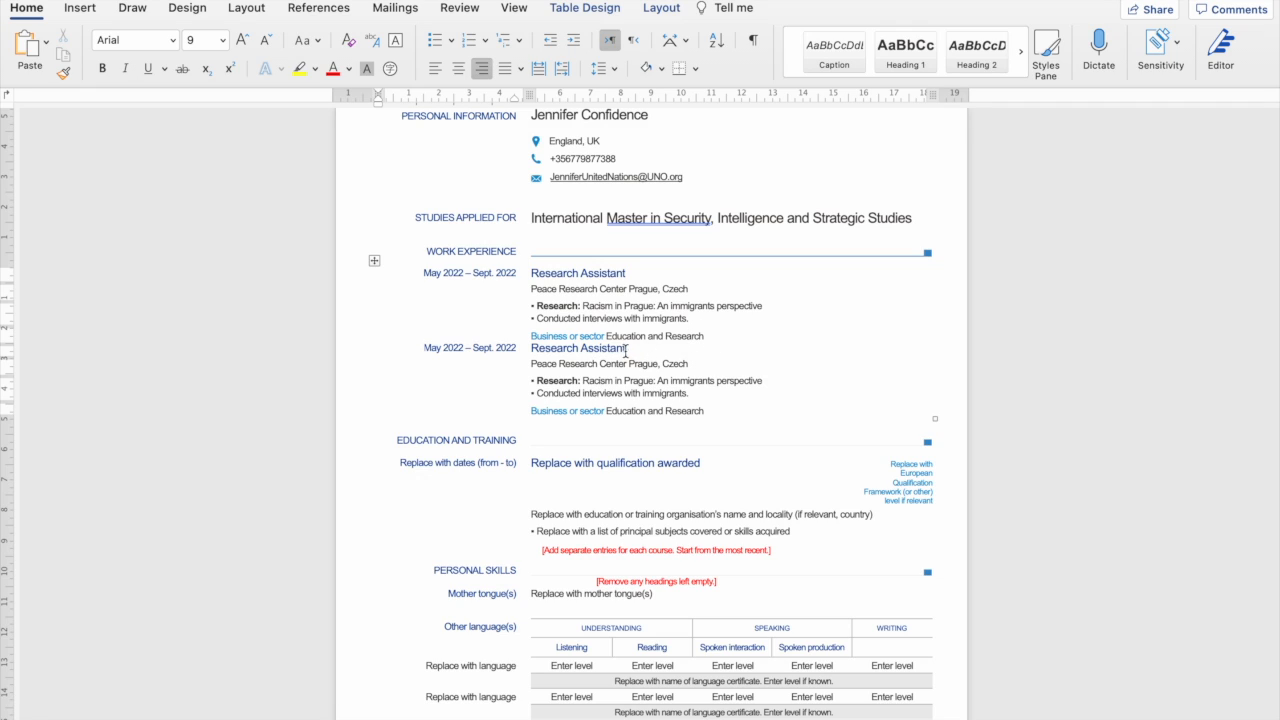
# Retitle the copied work entry 'Social Media Manager'.
pyautogui.moveTo(626, 350); pyautogui.dragTo(531, 350)
pyautogui.press('BackSpace')
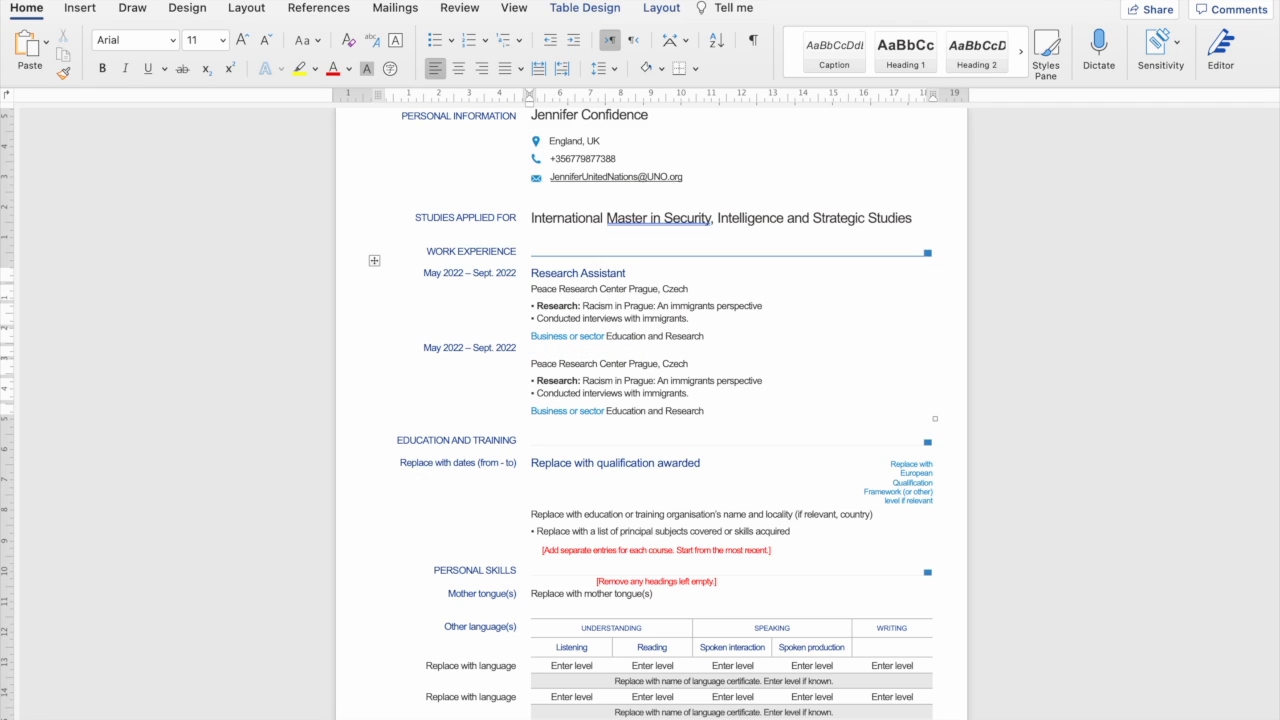
pyautogui.write('Social Media Manager')
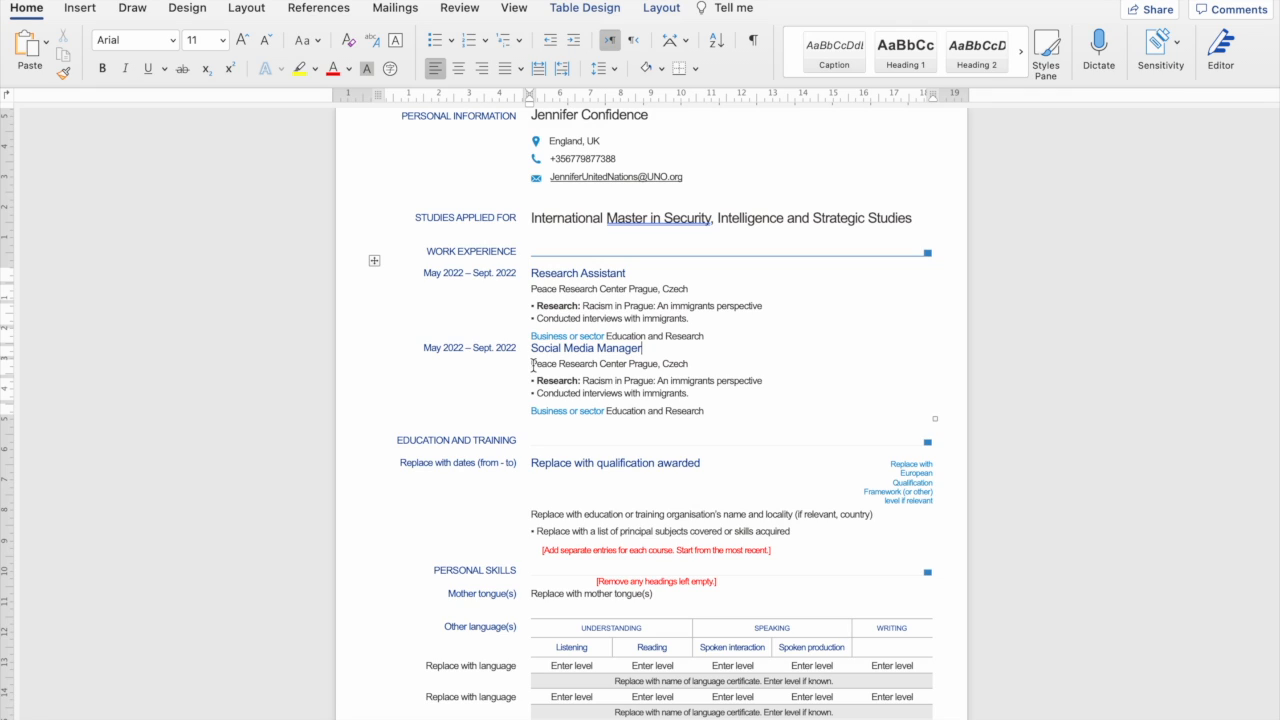
# Change the copied employer line to 'Peace for All, Nairobi, Kenya'.
pyautogui.doubleClick(535, 365)
pyautogui.click(542, 366)
pyautogui.moveTo(560, 365); pyautogui.dragTo(658, 368)
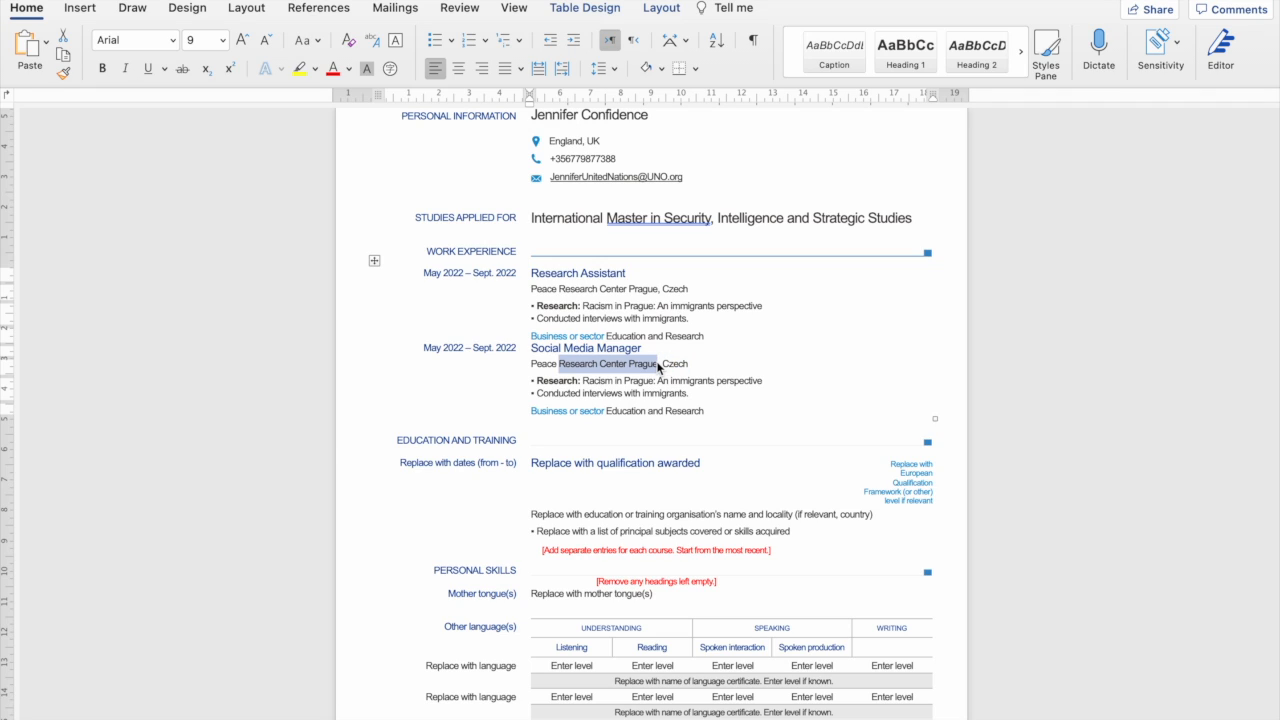
pyautogui.write('for')
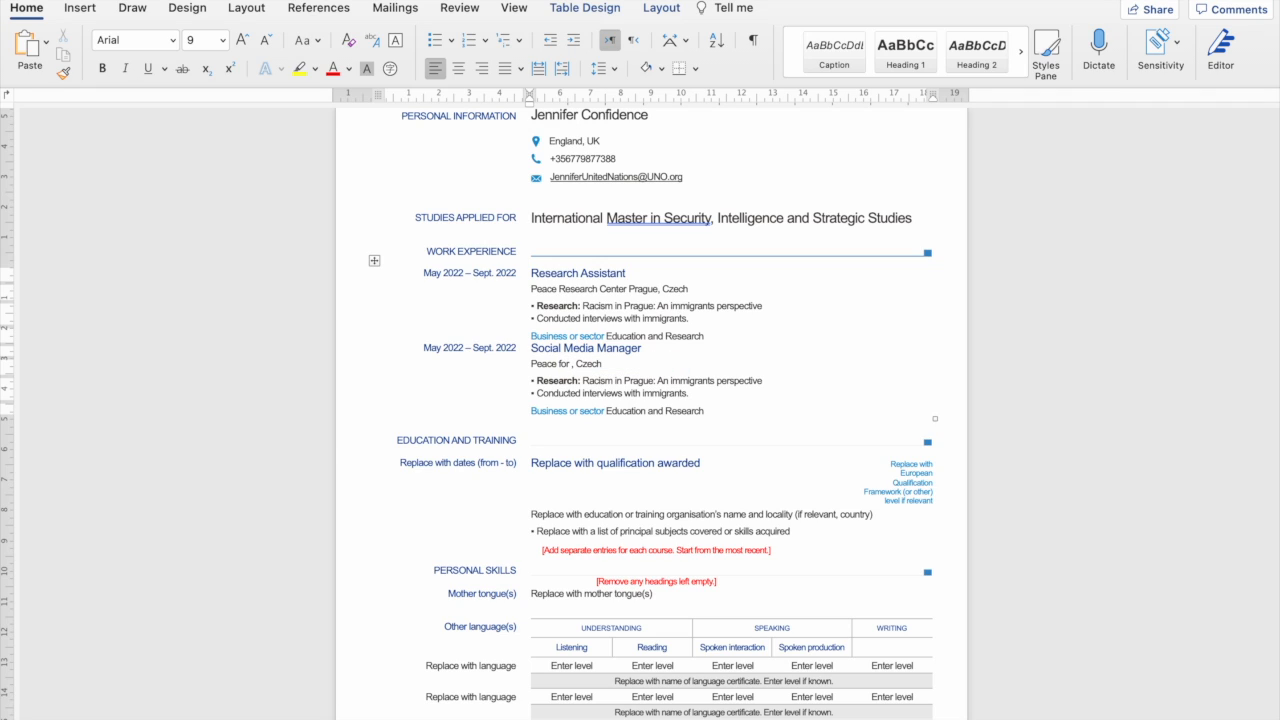
pyautogui.write(' All')
pyautogui.moveTo(586, 364); pyautogui.dragTo(615, 364)
pyautogui.write('Nairobi, Kenya')
# Add line breaks before the date and title so the second entry lines up.
pyautogui.click(424, 349)
pyautogui.press('Return')
pyautogui.click(531, 348)
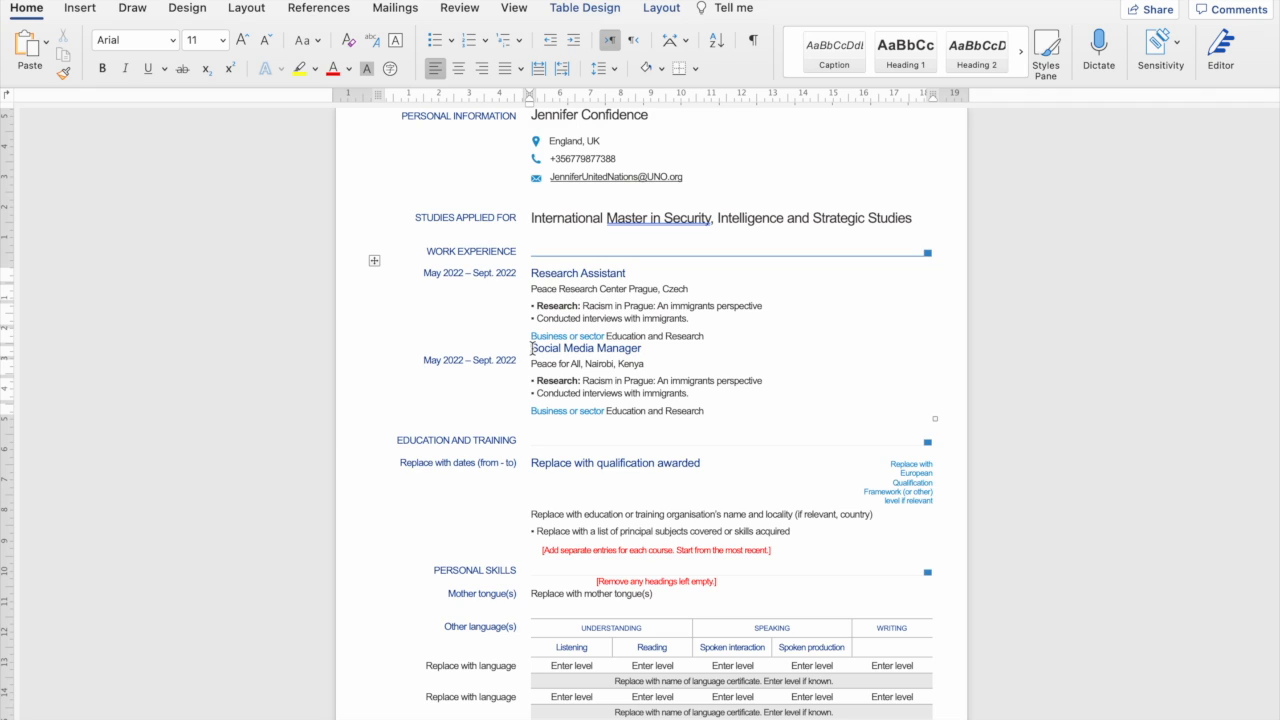
pyautogui.press('Return')
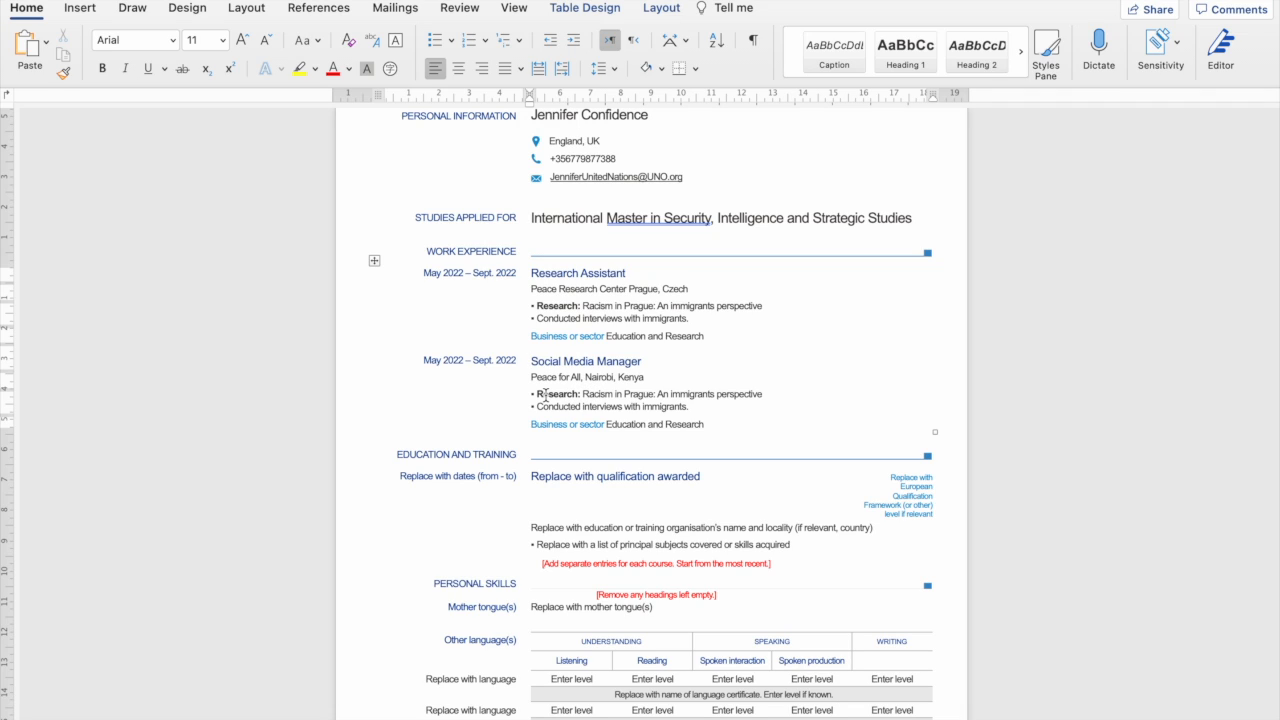
# Replace the first bullet with a non-bold 'Coordinated the public engagement and reputation modelling.'.
pyautogui.moveTo(537, 396); pyautogui.dragTo(754, 396)
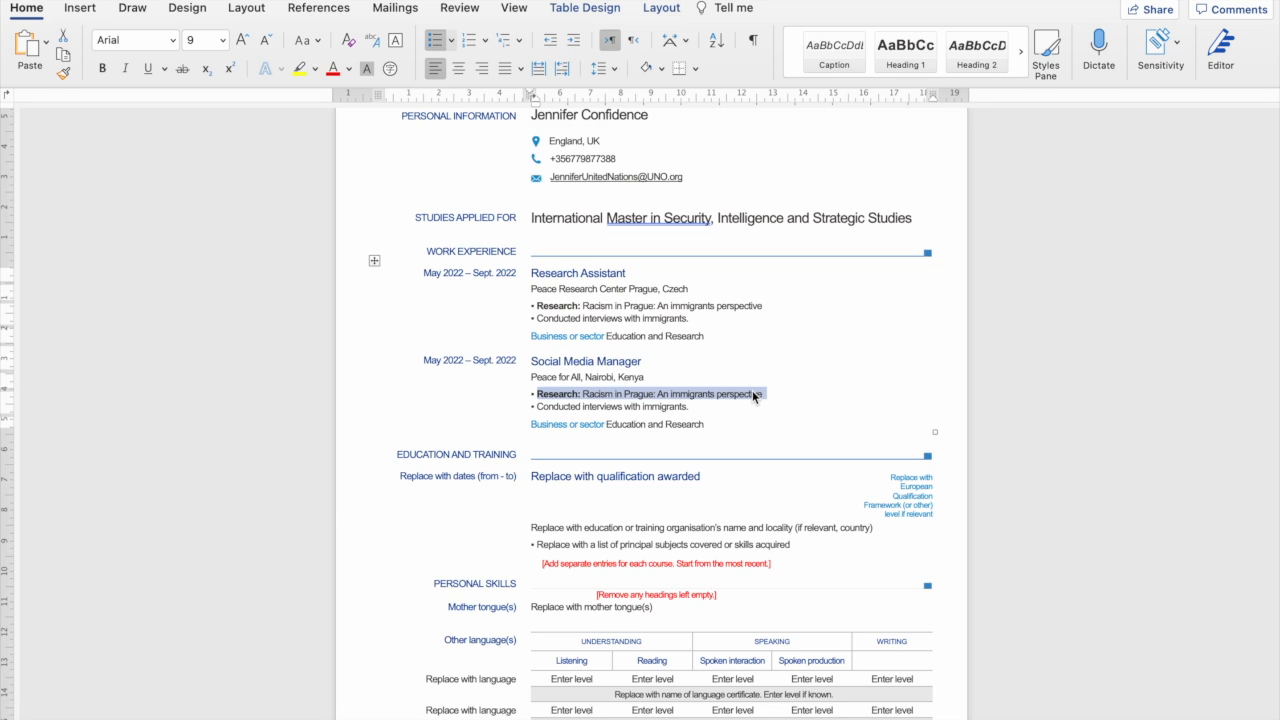
pyautogui.write('Coor')
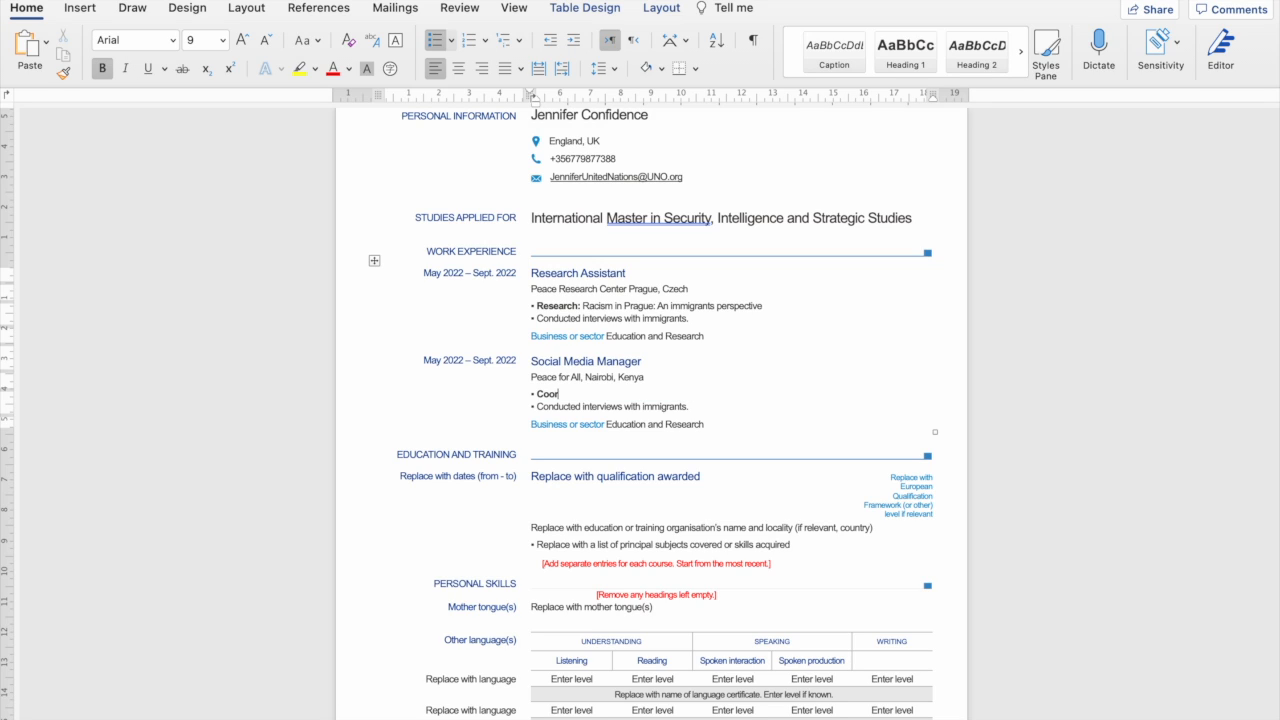
pyautogui.write('dinated the public engagement and re')
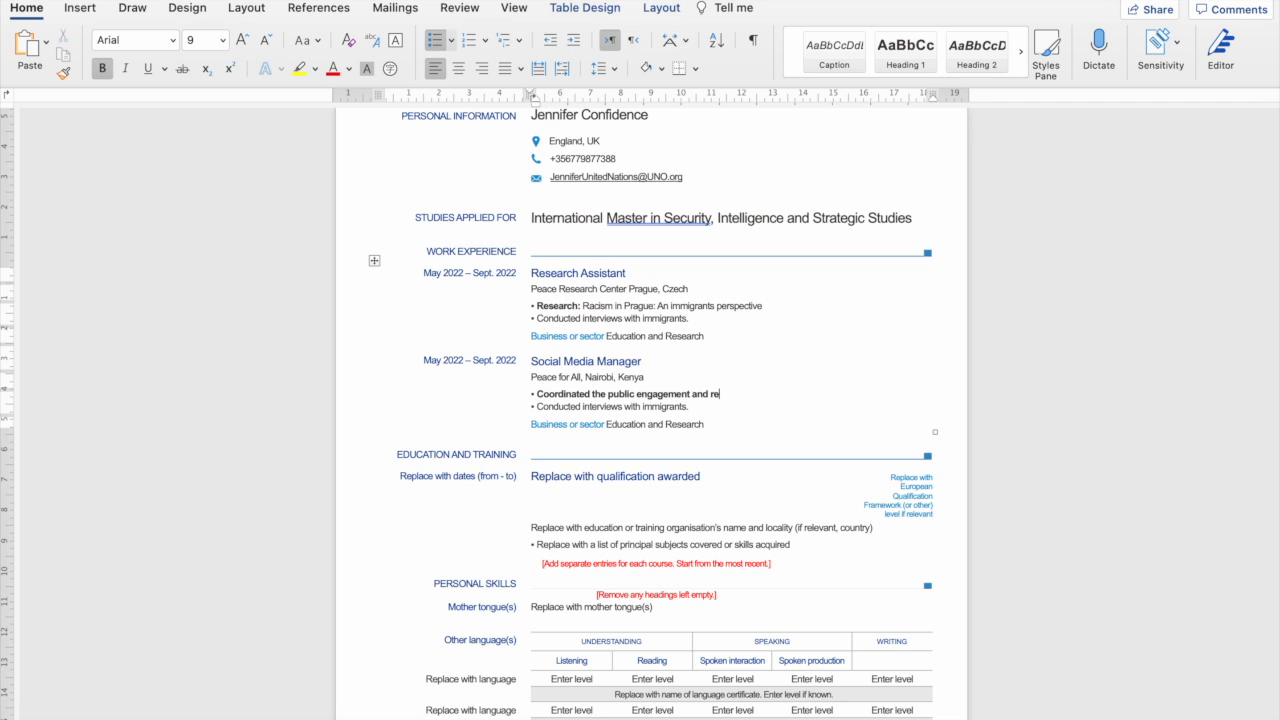
pyautogui.write('putation modelling.')
pyautogui.moveTo(810, 394); pyautogui.dragTo(570, 393)
pyautogui.hotkey('ctrl', 'b')
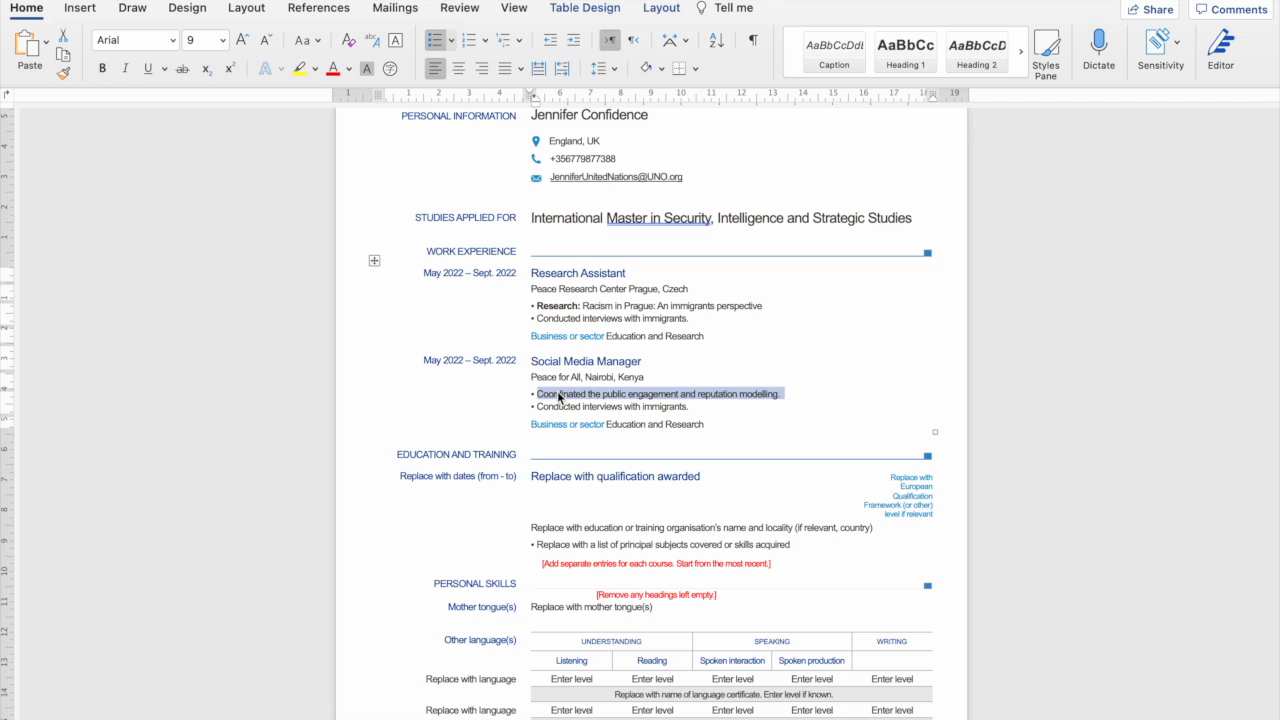
pyautogui.click(600, 395)
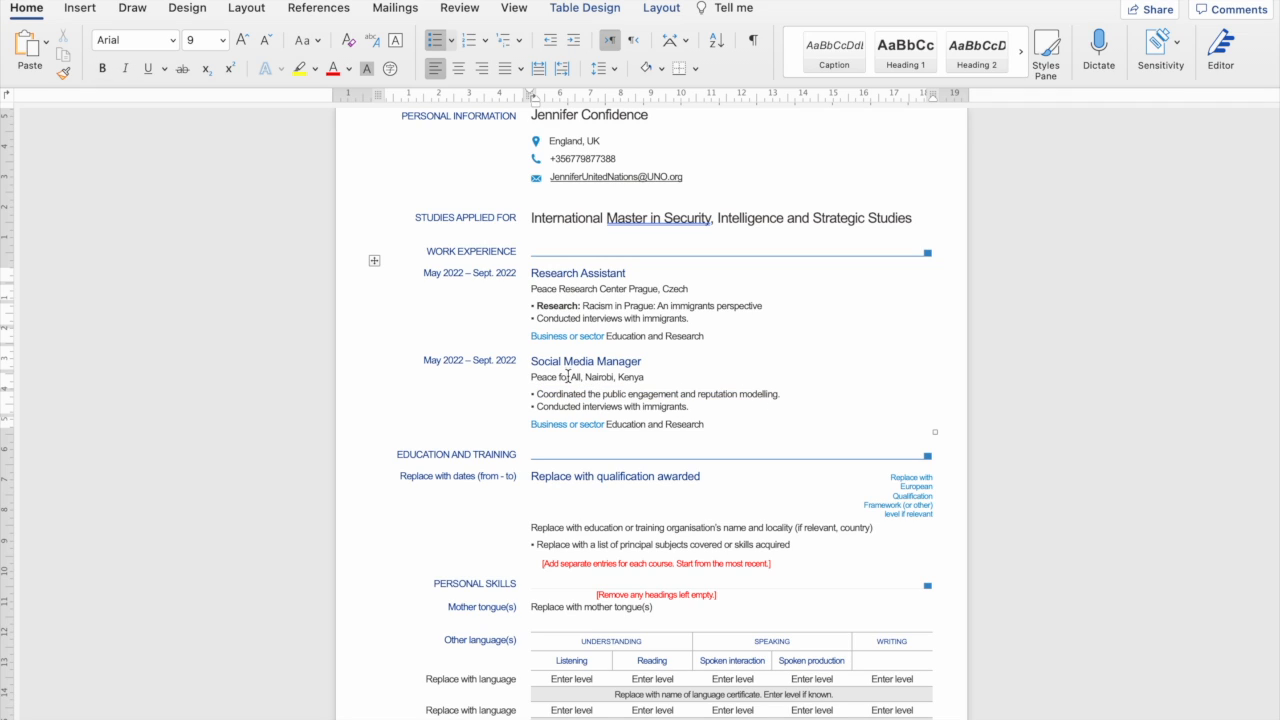
# Start the 'Conducted online po…' bullet and change the sector to 'Peace and Security'.
pyautogui.moveTo(690, 406); pyautogui.dragTo(572, 410)
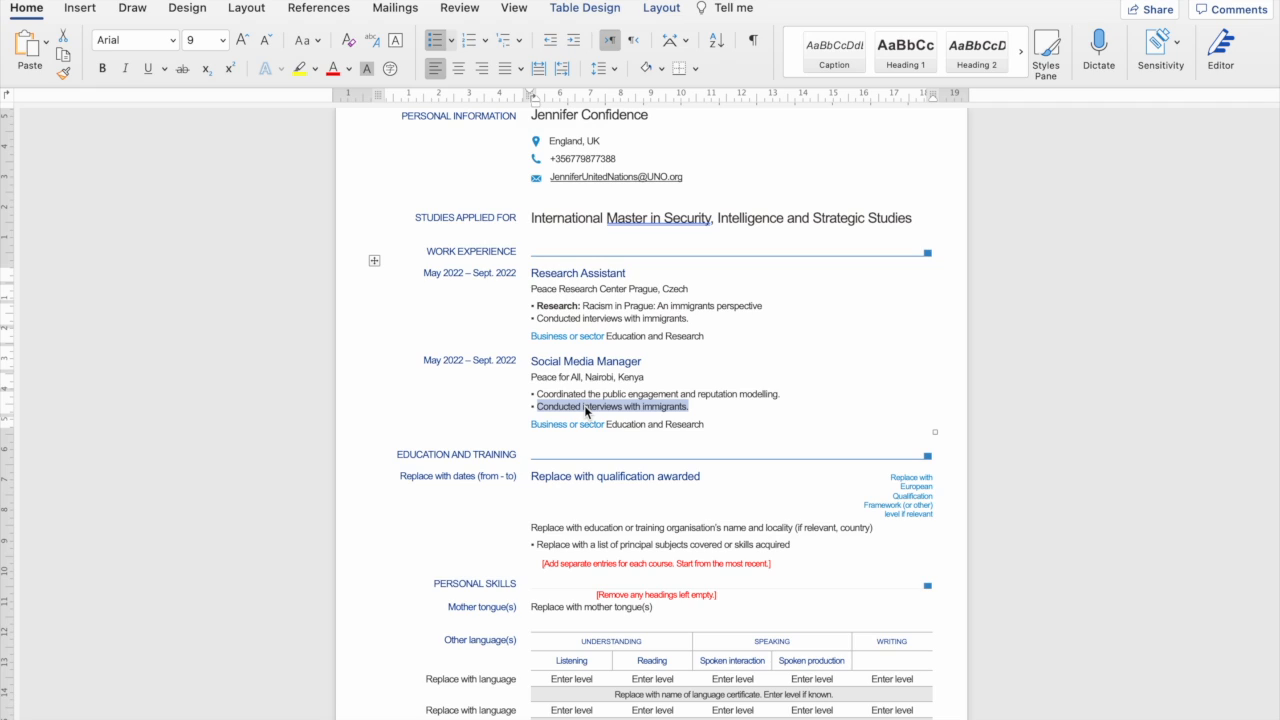
pyautogui.write('Rese')
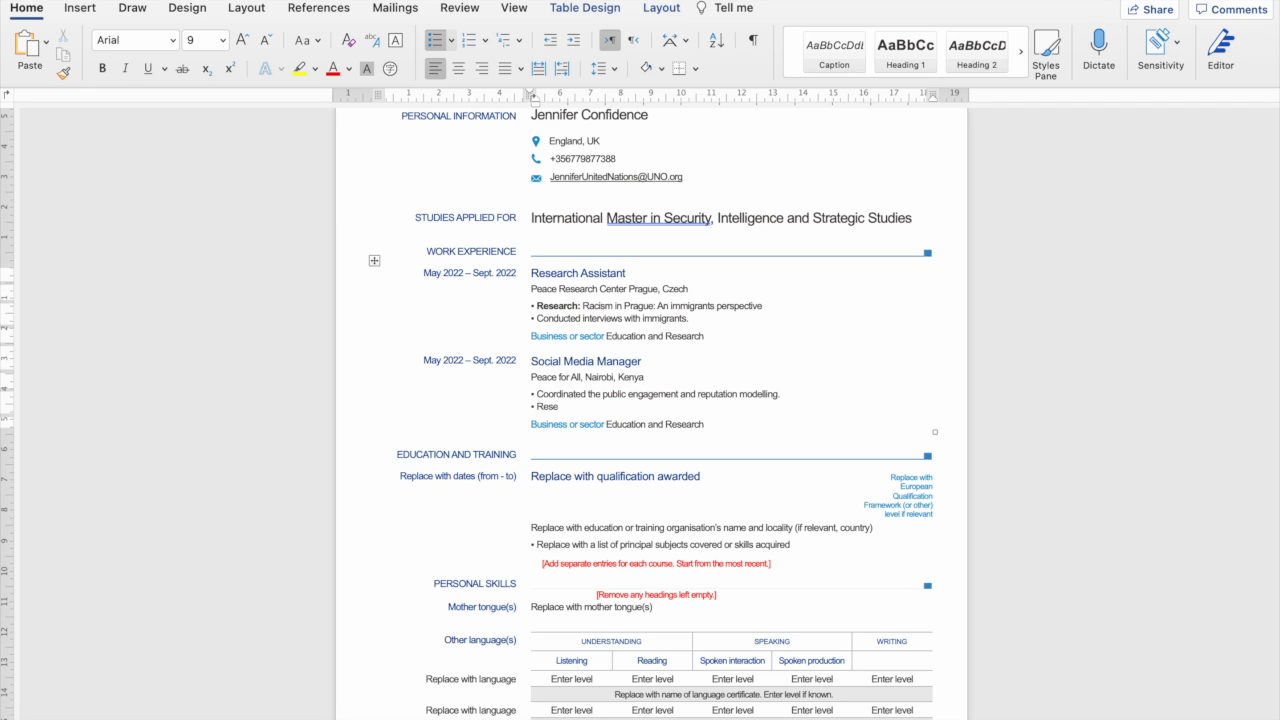
pyautogui.press('BackSpace')
pyautogui.write('spon')
pyautogui.press('BackSpace')
pyautogui.press('BackSpace')
pyautogui.press('BackSpace')
pyautogui.press('BackSpace')
pyautogui.press('BackSpace')
pyautogui.press('BackSpace')
pyautogui.write('Conducted online po')
pyautogui.moveTo(608, 424); pyautogui.dragTo(700, 424)
pyautogui.write('Peace and Secur')
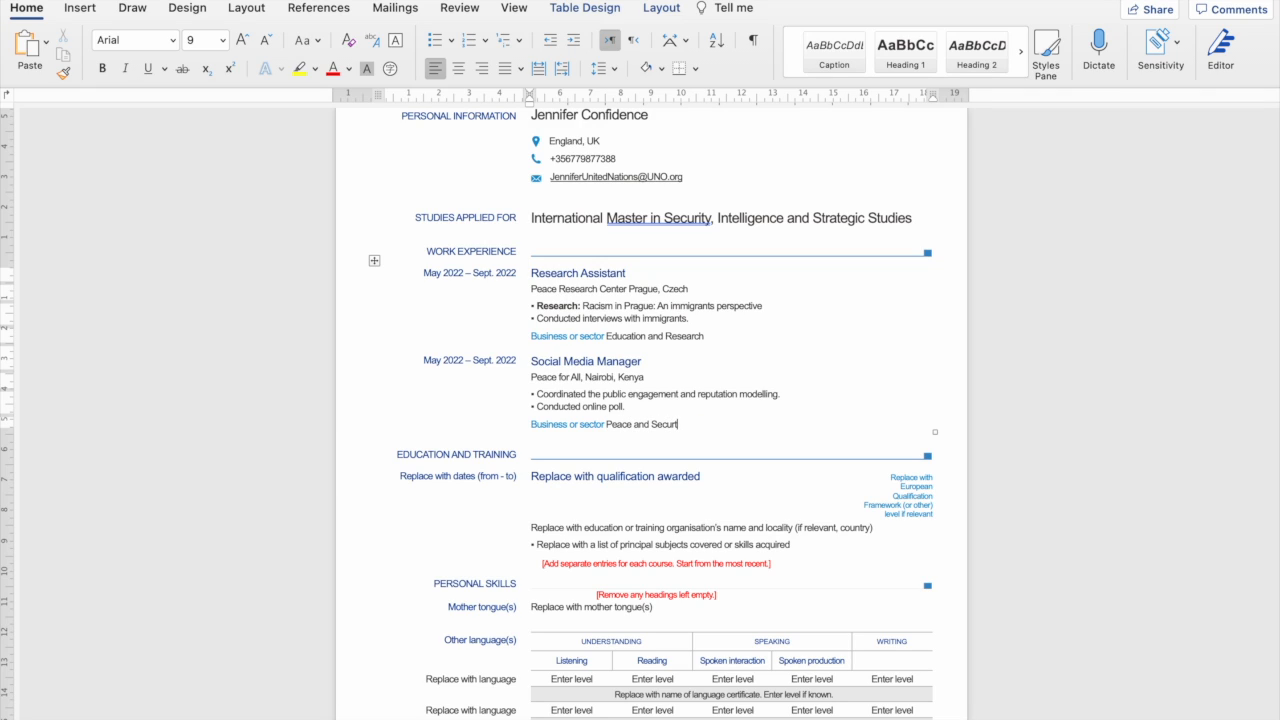
pyautogui.write('ity')
# Replace the education dates placeholder with 'Sept. 2011 - July 2015'.
pyautogui.scroll(-2, 694, 492)
pyautogui.scroll(4, 688, 450)
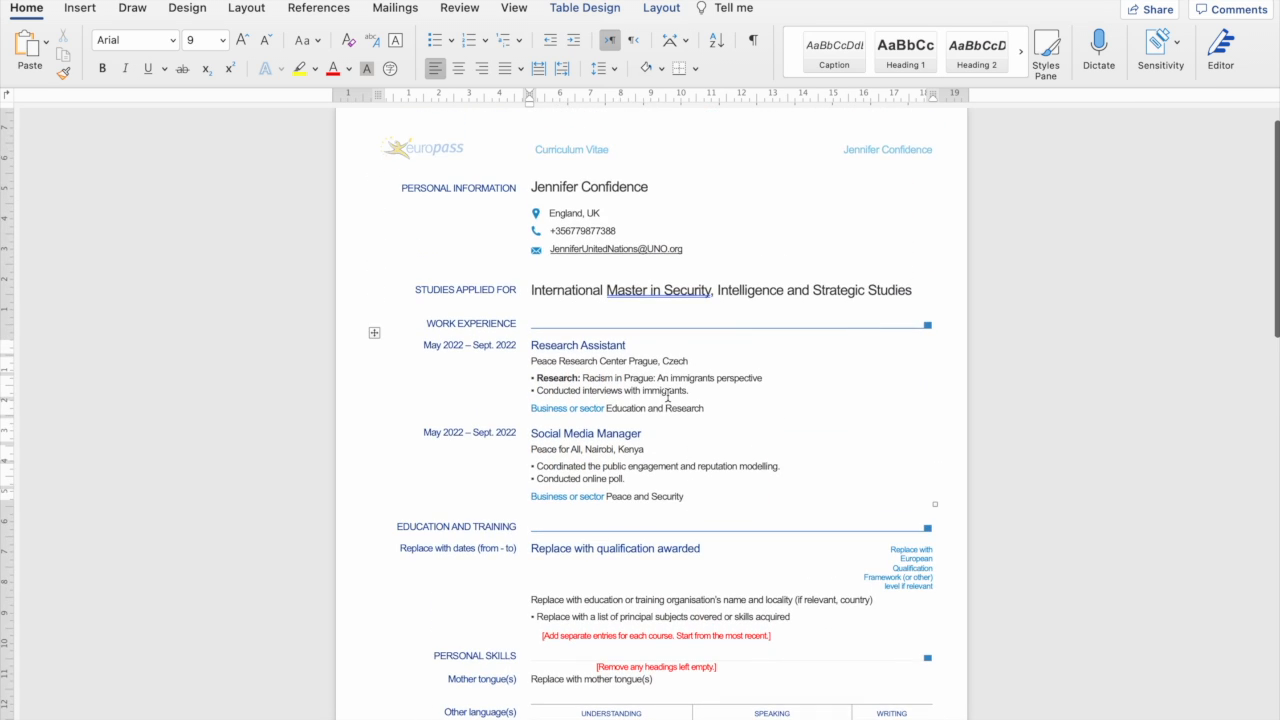
pyautogui.scroll(-7, 604, 478)
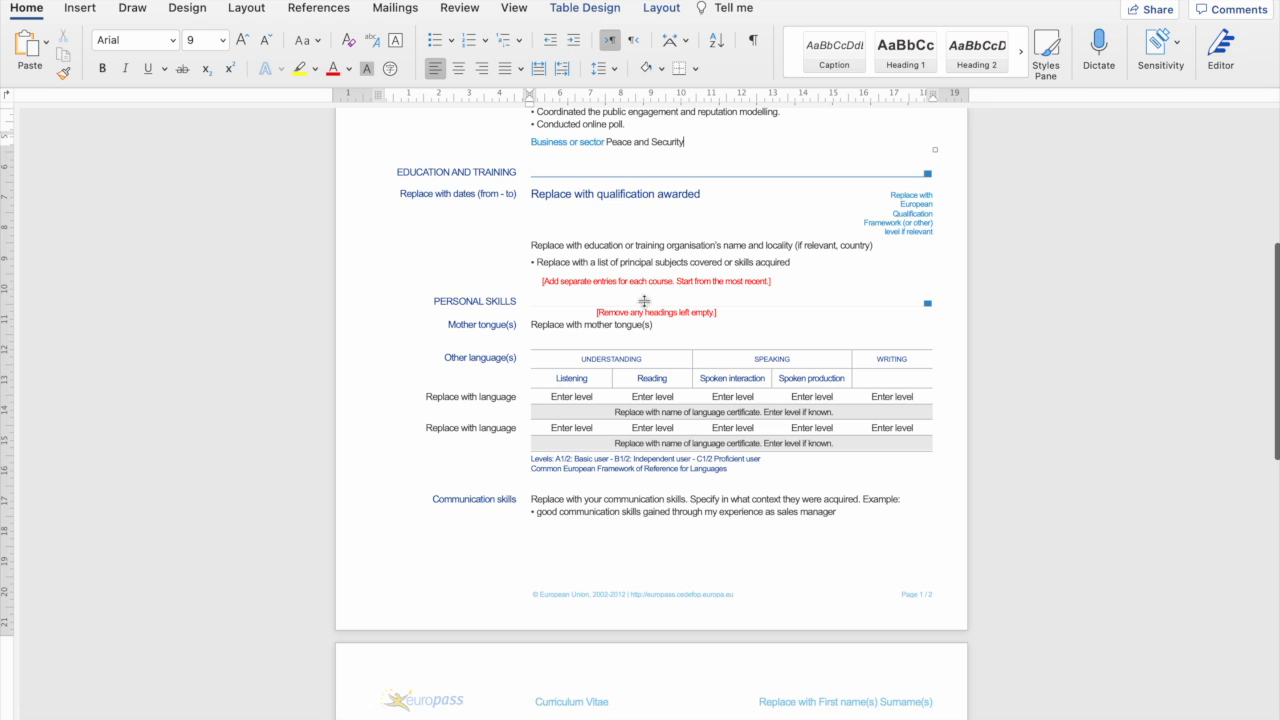
pyautogui.scroll(3, 583, 199)
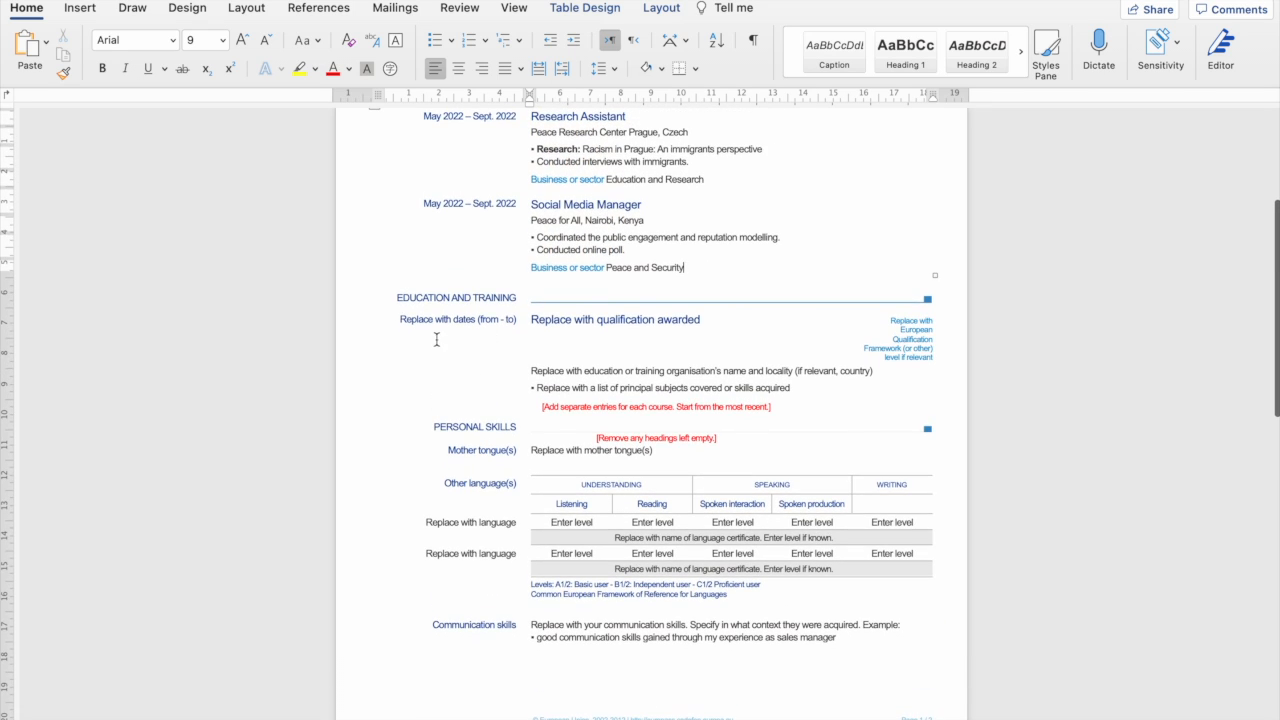
pyautogui.doubleClick(401, 320)
pyautogui.moveTo(447, 321); pyautogui.dragTo(514, 321)
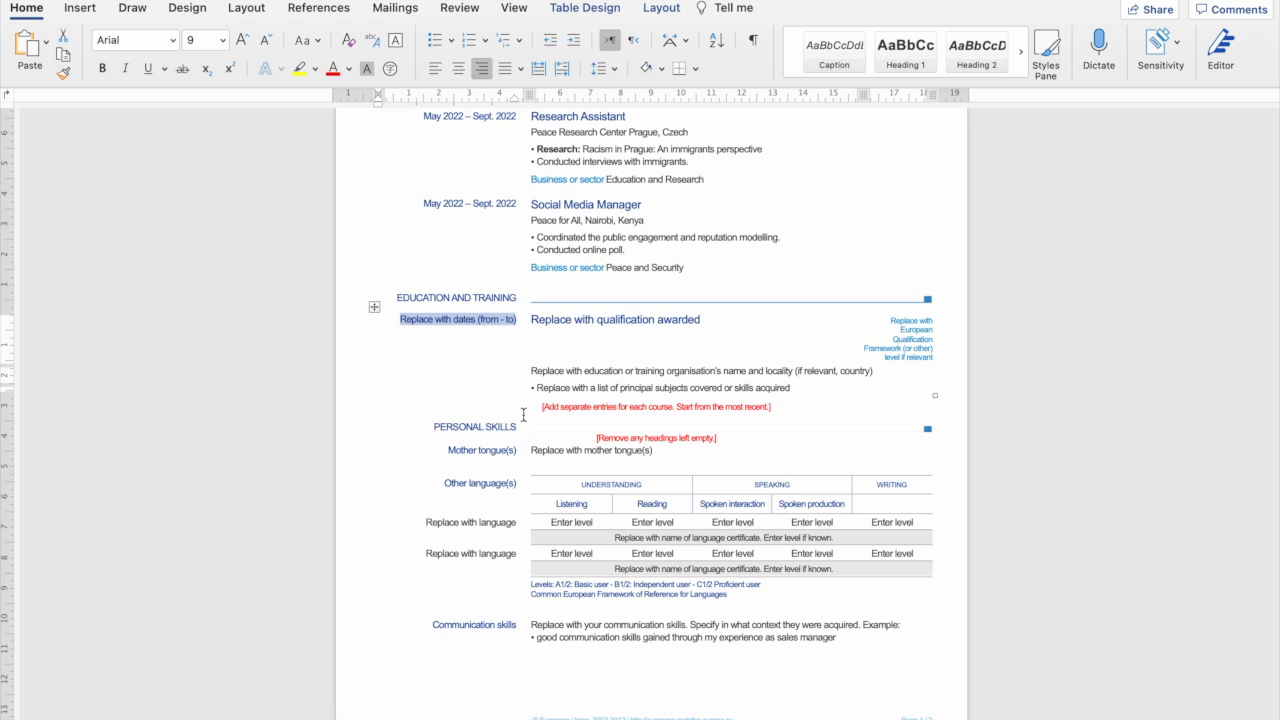
pyautogui.write('Sept')
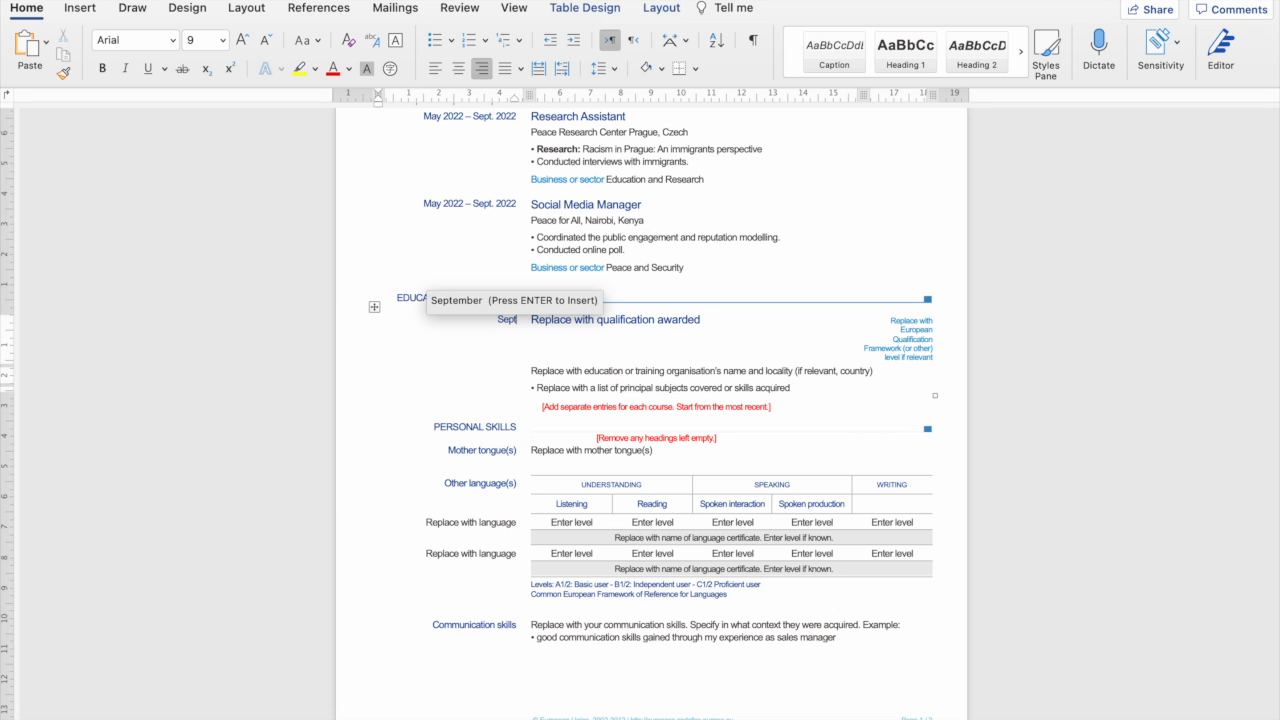
pyautogui.write('. 2011')
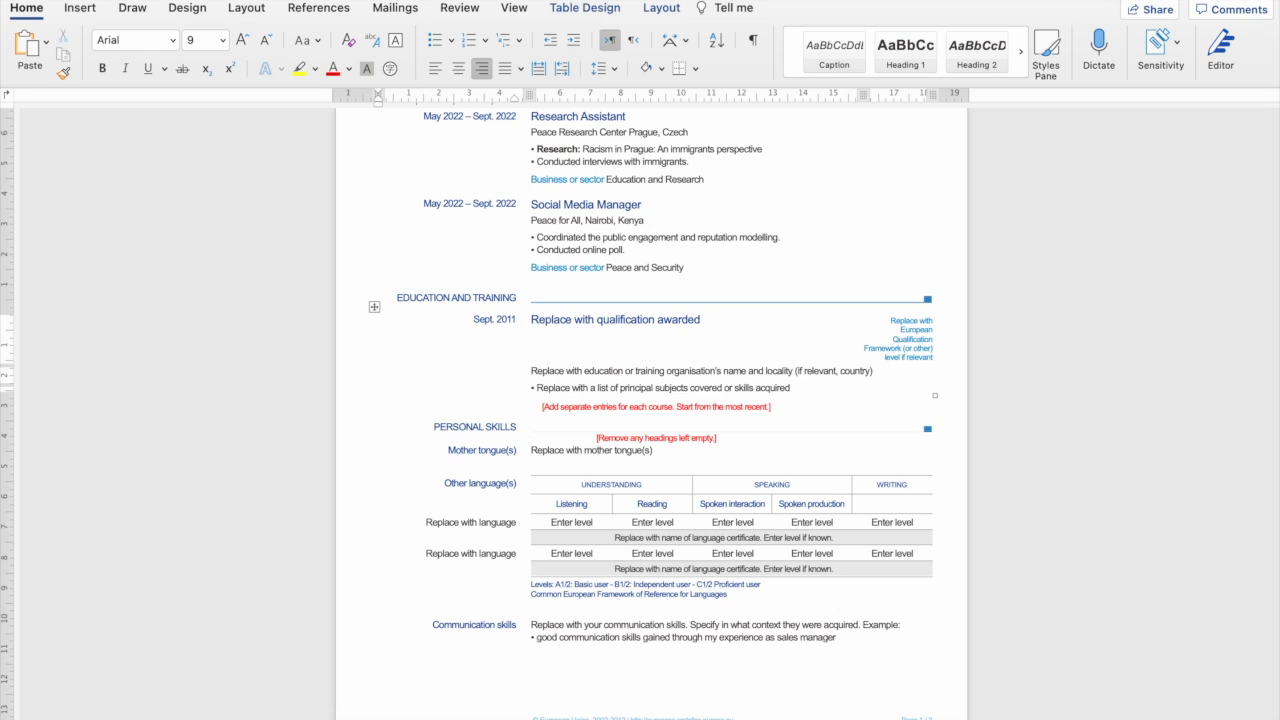
pyautogui.write(' -')
pyautogui.write(' July')
pyautogui.write(' 20')
pyautogui.write('15')
pyautogui.click(626, 330)
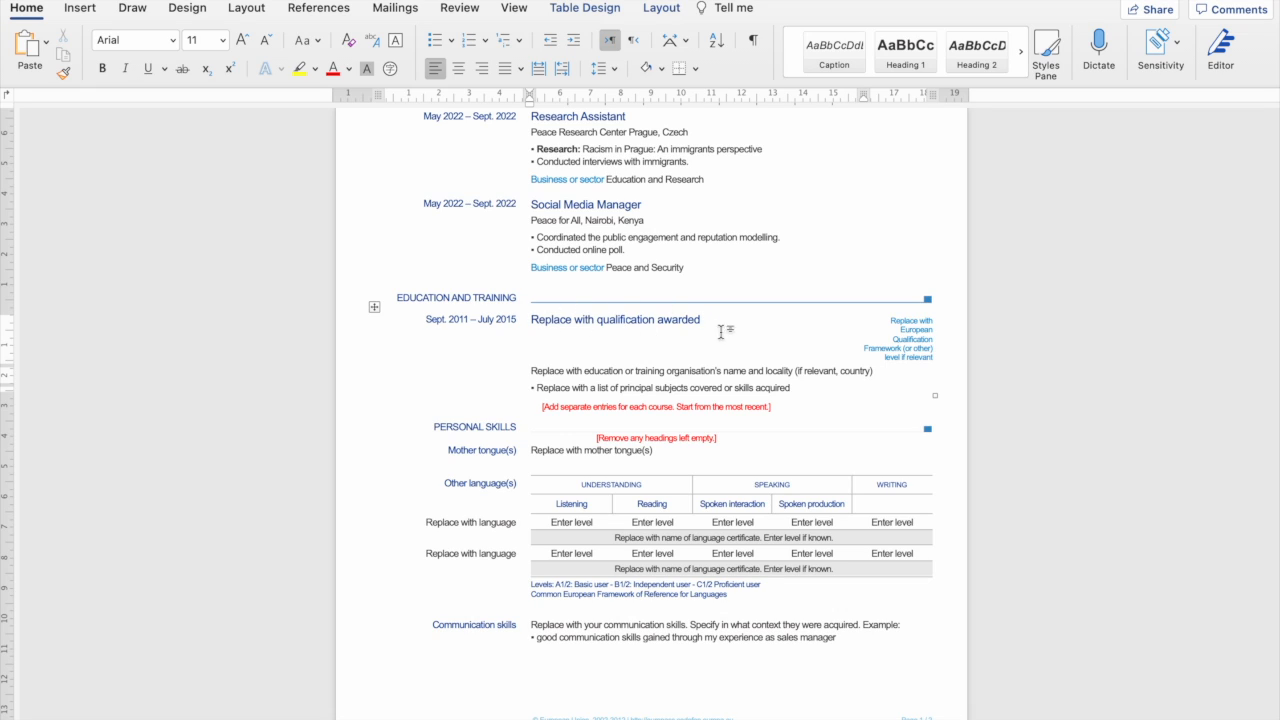
# Replace the qualification heading with 'M.Sc. Conflict and Peace Studies'.
pyautogui.moveTo(703, 320); pyautogui.dragTo(557, 309)
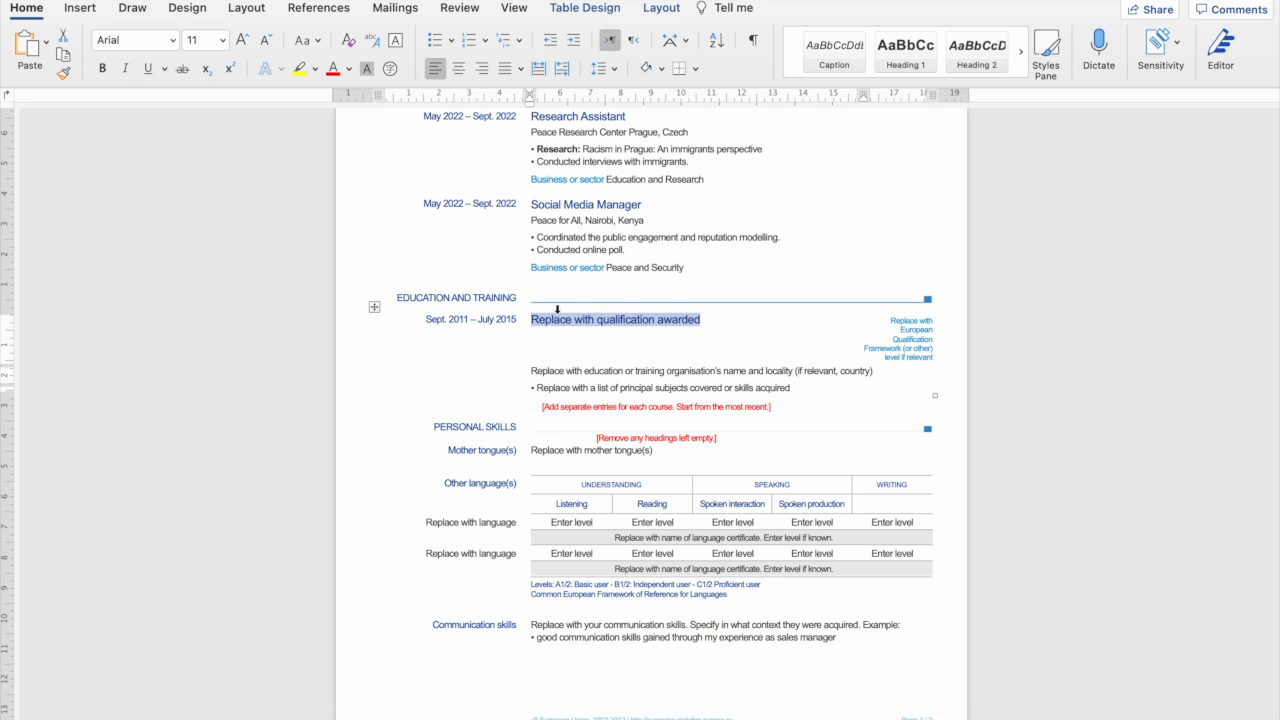
pyautogui.write('Master')
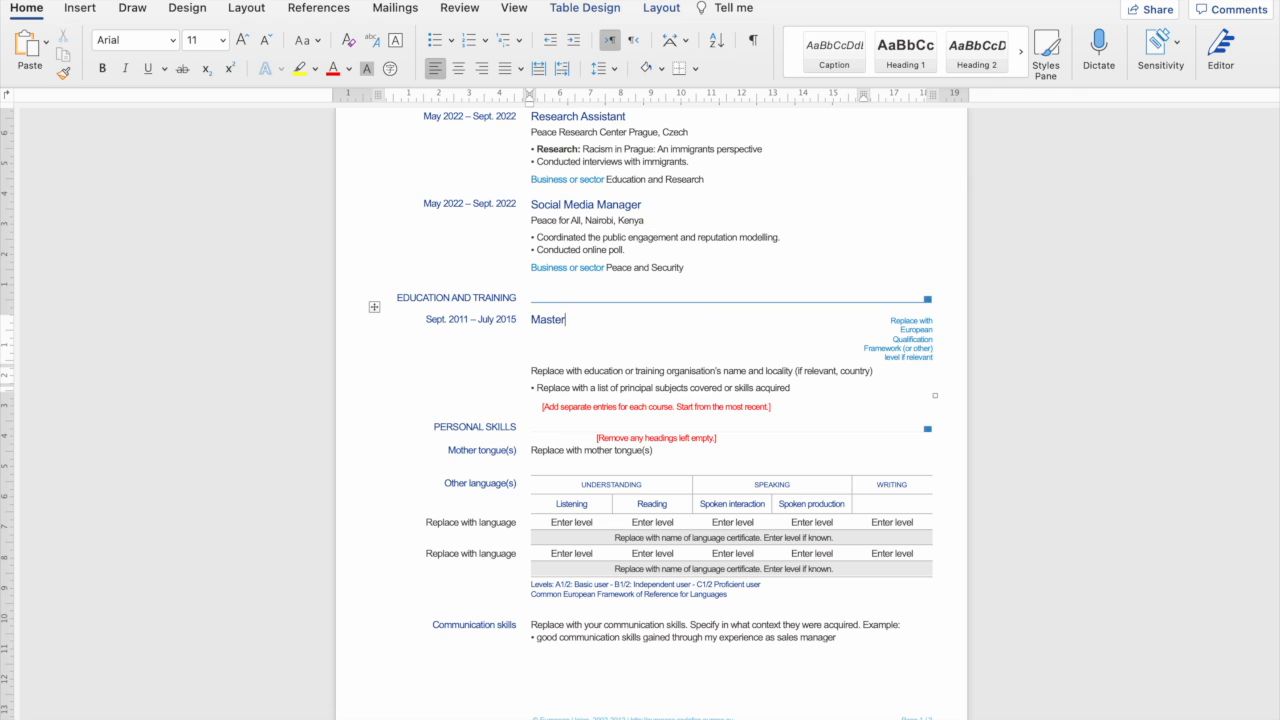
pyautogui.press('BackSpace')
pyautogui.press('BackSpace')
pyautogui.press('BackSpace')
pyautogui.press('BackSpace')
pyautogui.press('BackSpace')
pyautogui.press('BackSpace')
pyautogui.write('M.Sc. Conflict and Peace')
pyautogui.write('Studie')
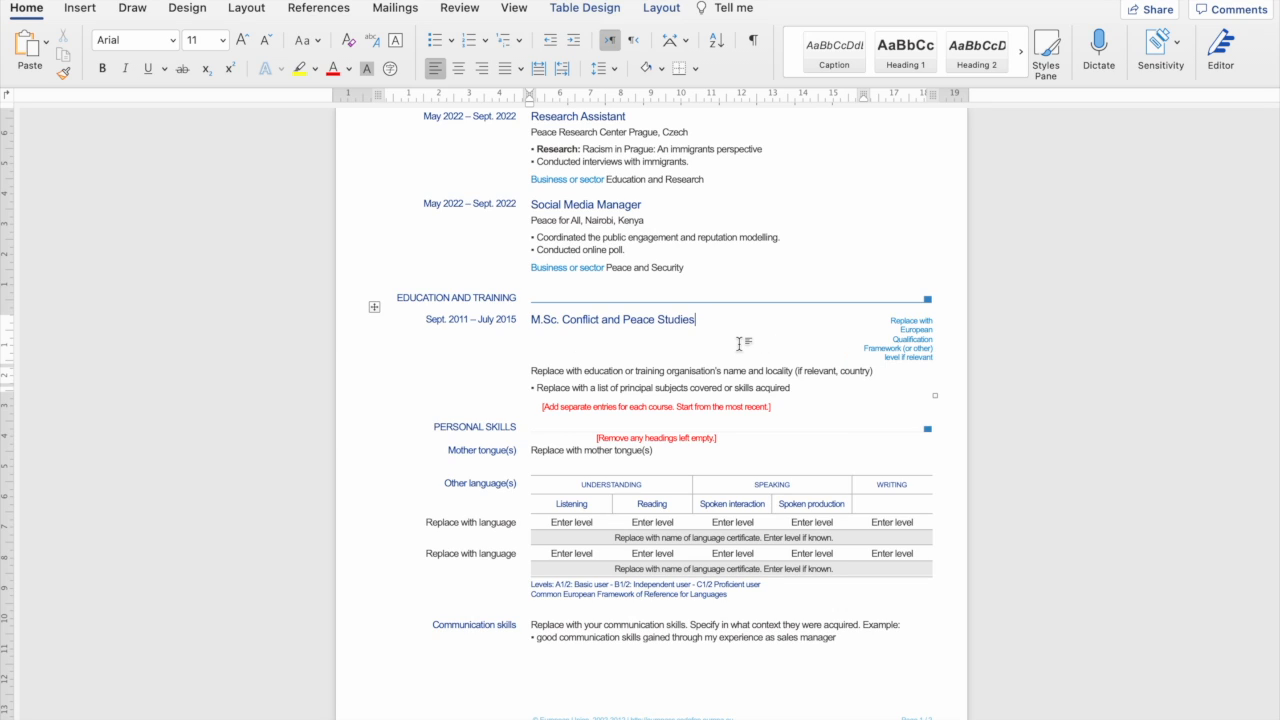
# Replace the qualification level placeholder with the grade 2:2.
pyautogui.click(910, 347)
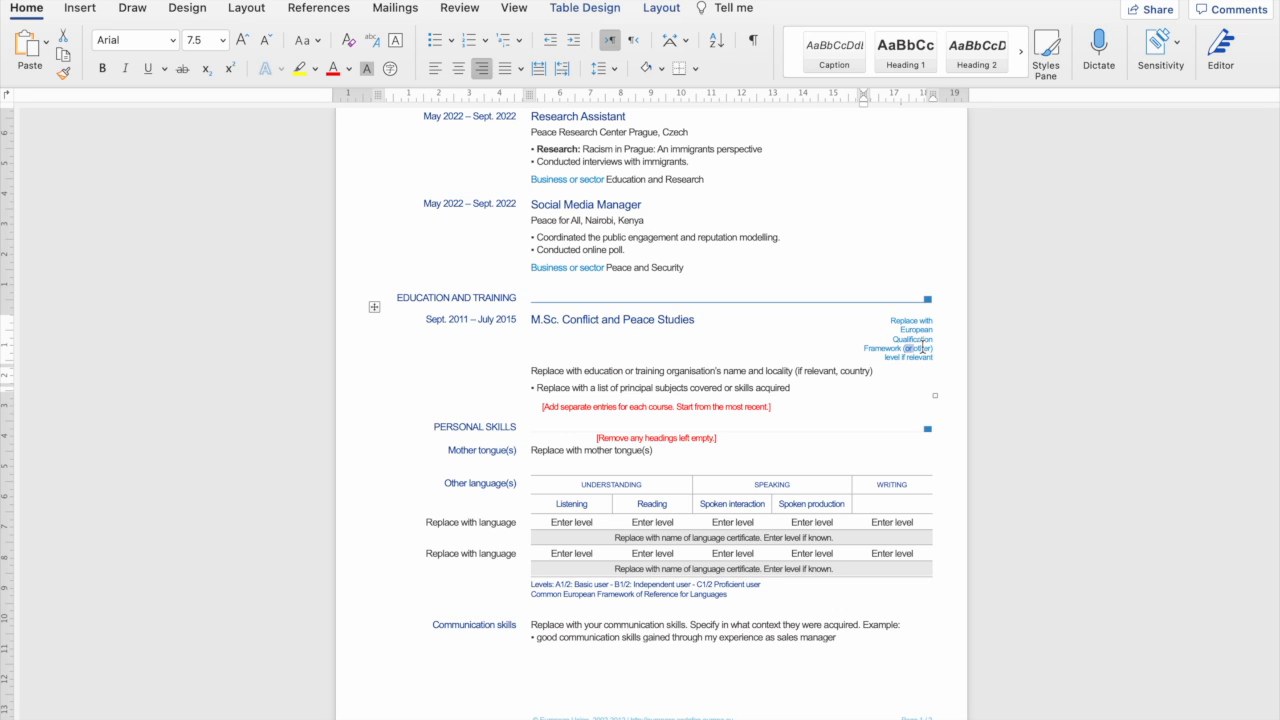
pyautogui.moveTo(889, 320); pyautogui.dragTo(933, 359)
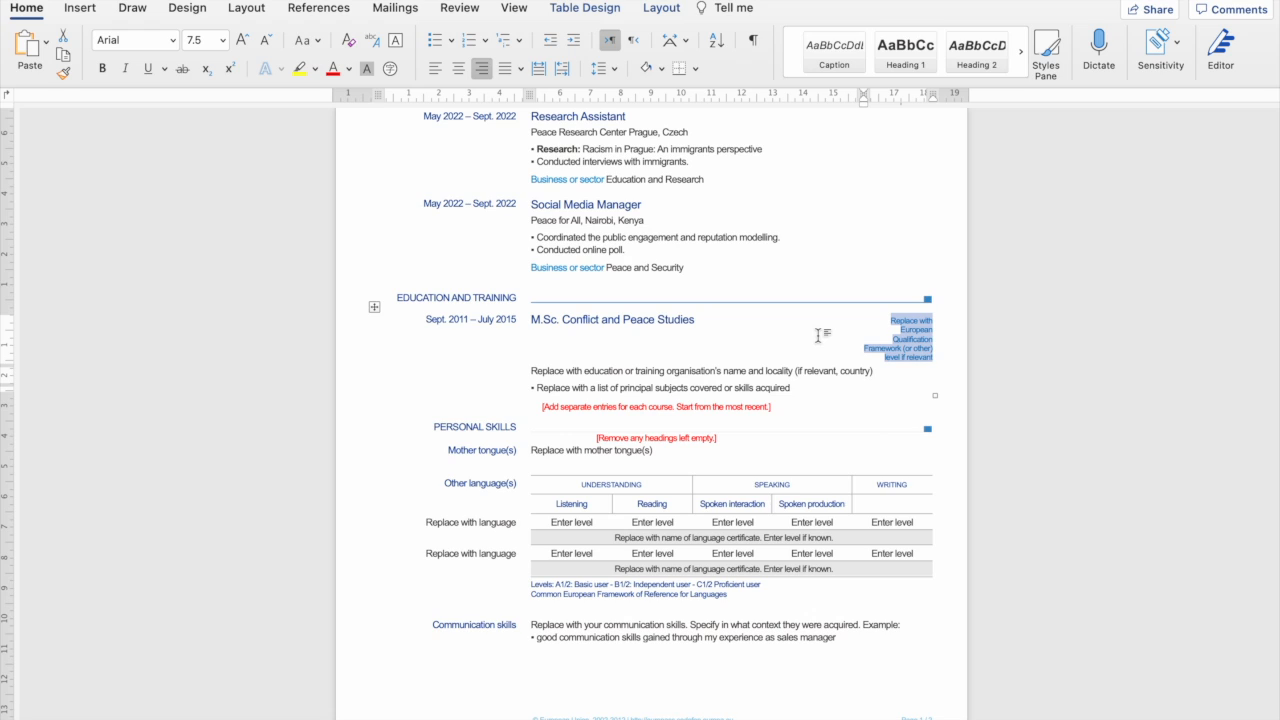
pyautogui.press('Delete')
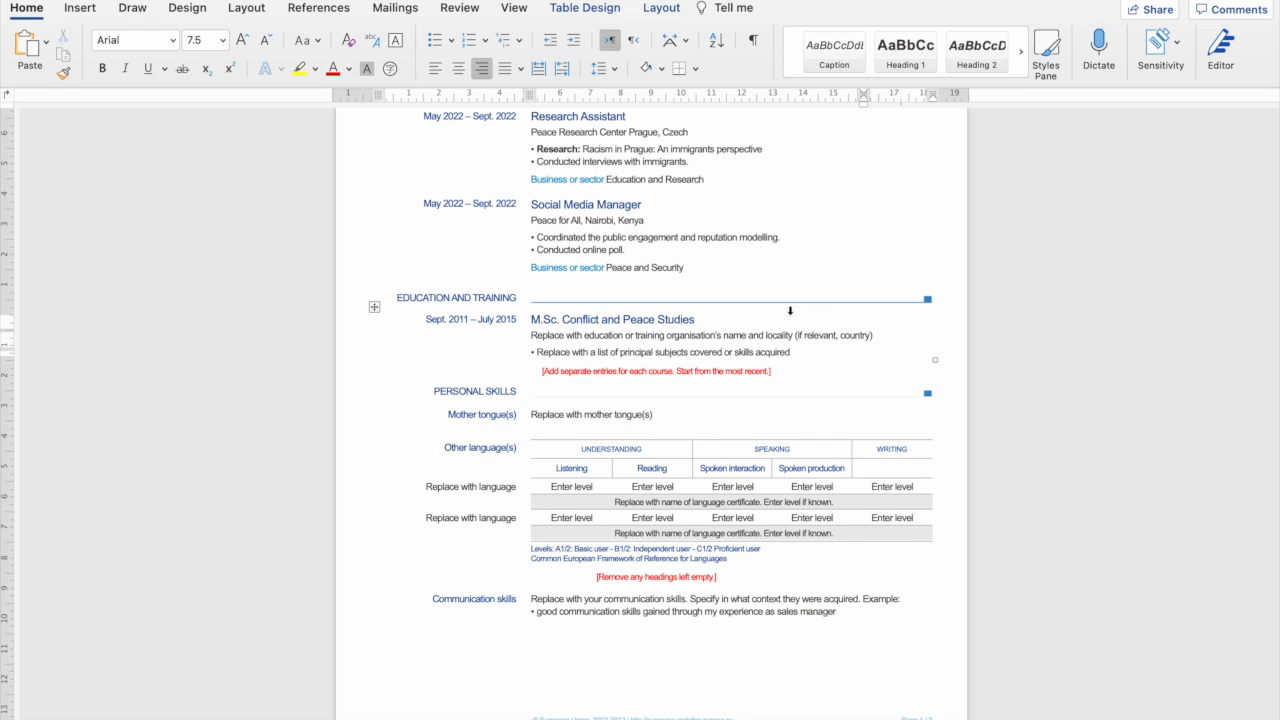
pyautogui.press('super+z')
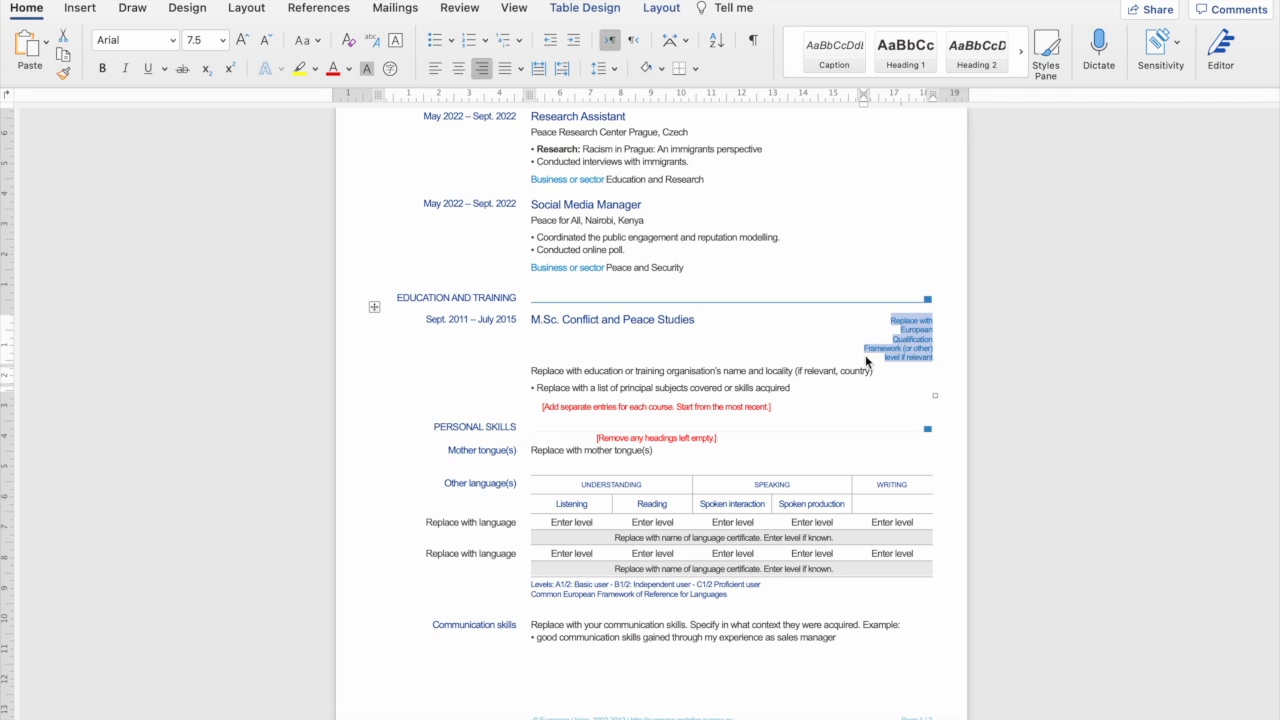
pyautogui.write('2:2')
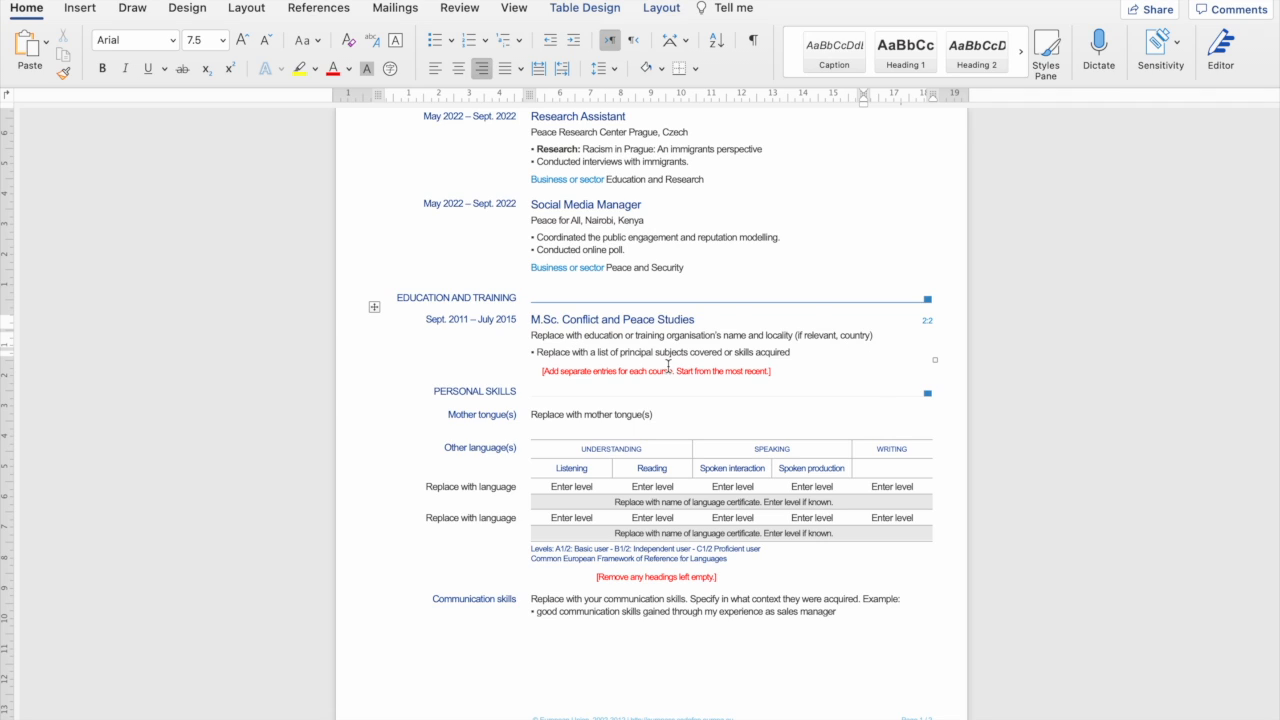
pyautogui.moveTo(531, 338); pyautogui.dragTo(882, 333)
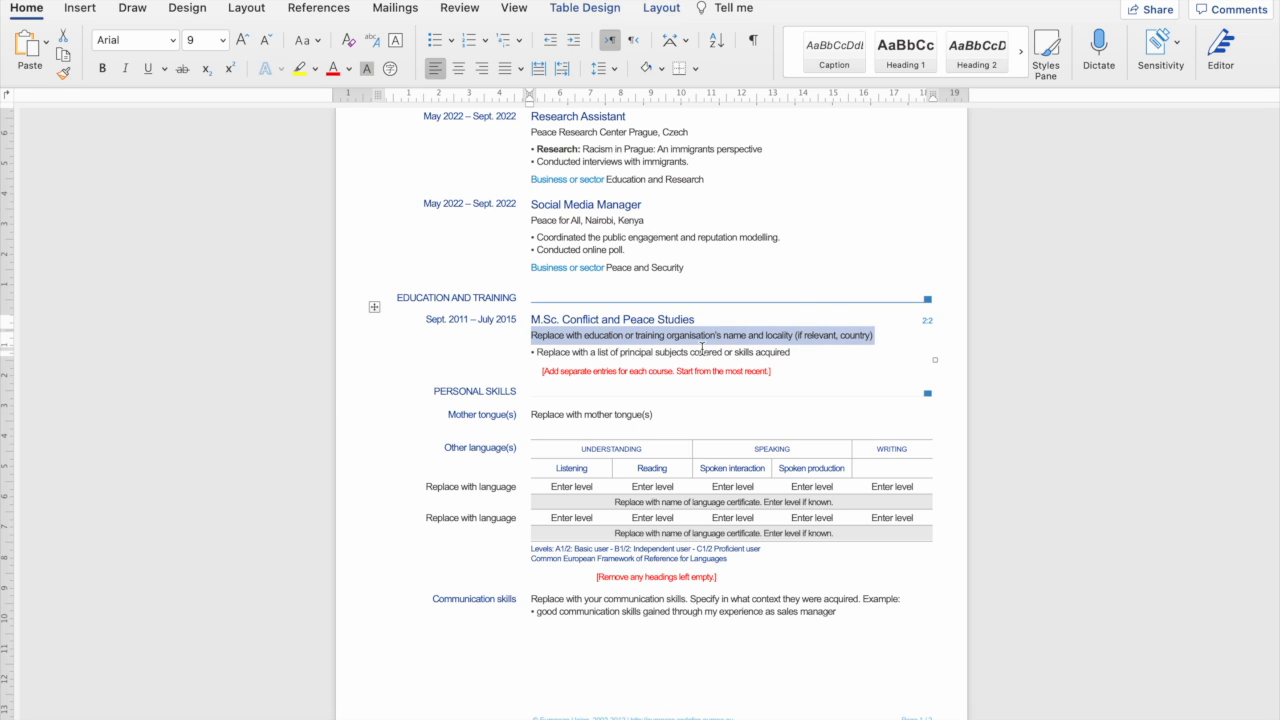
# Enter Nairobi University, Kenya as the M.Sc. entry's institution and location.
pyautogui.write('Na')
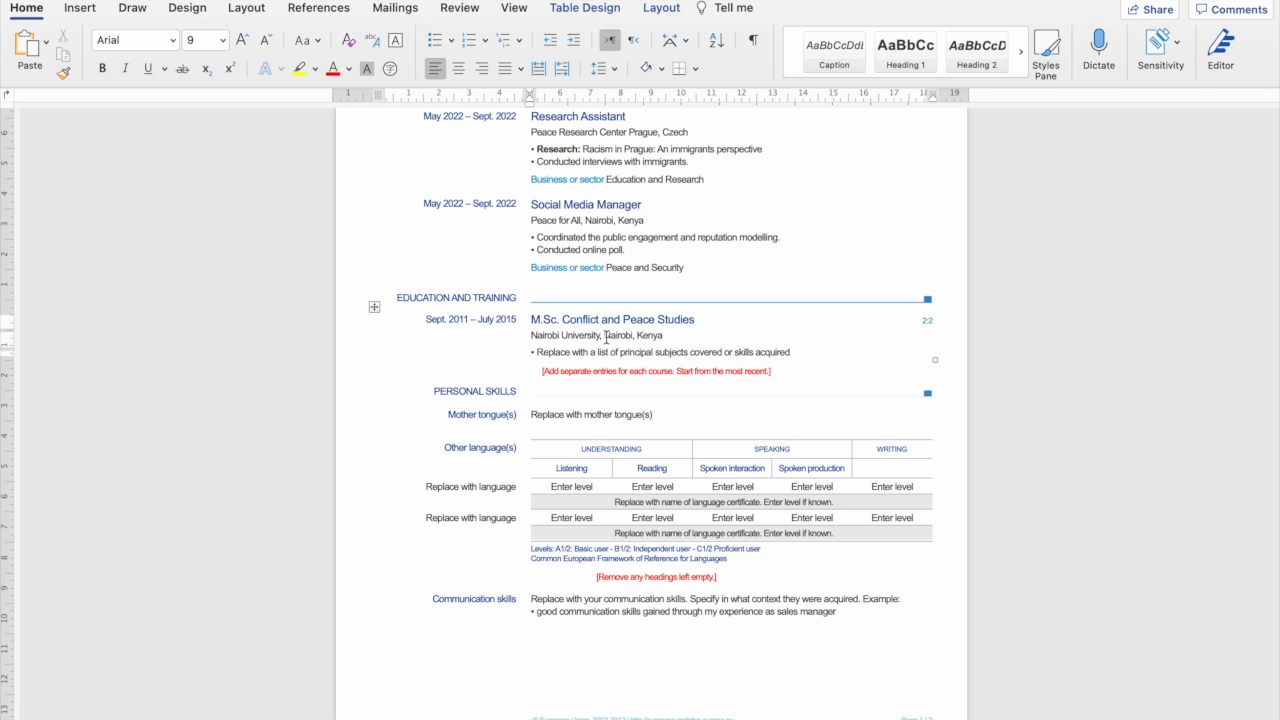
pyautogui.moveTo(604, 336); pyautogui.dragTo(639, 337)
pyautogui.press('BackSpace')
# Replace the subjects placeholder with bullets Conflict Resolution, Alternative Dispute Resolution and UN in World Politics.
pyautogui.moveTo(793, 352); pyautogui.dragTo(556, 356)
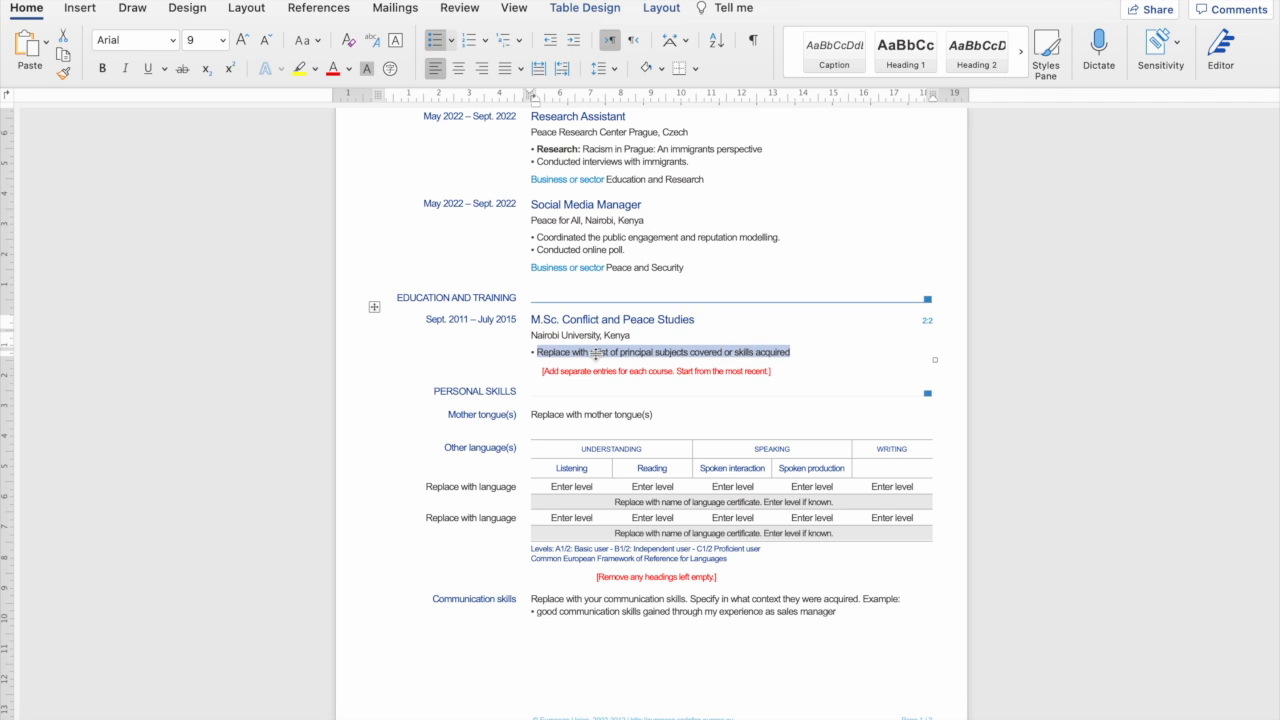
pyautogui.write('C')
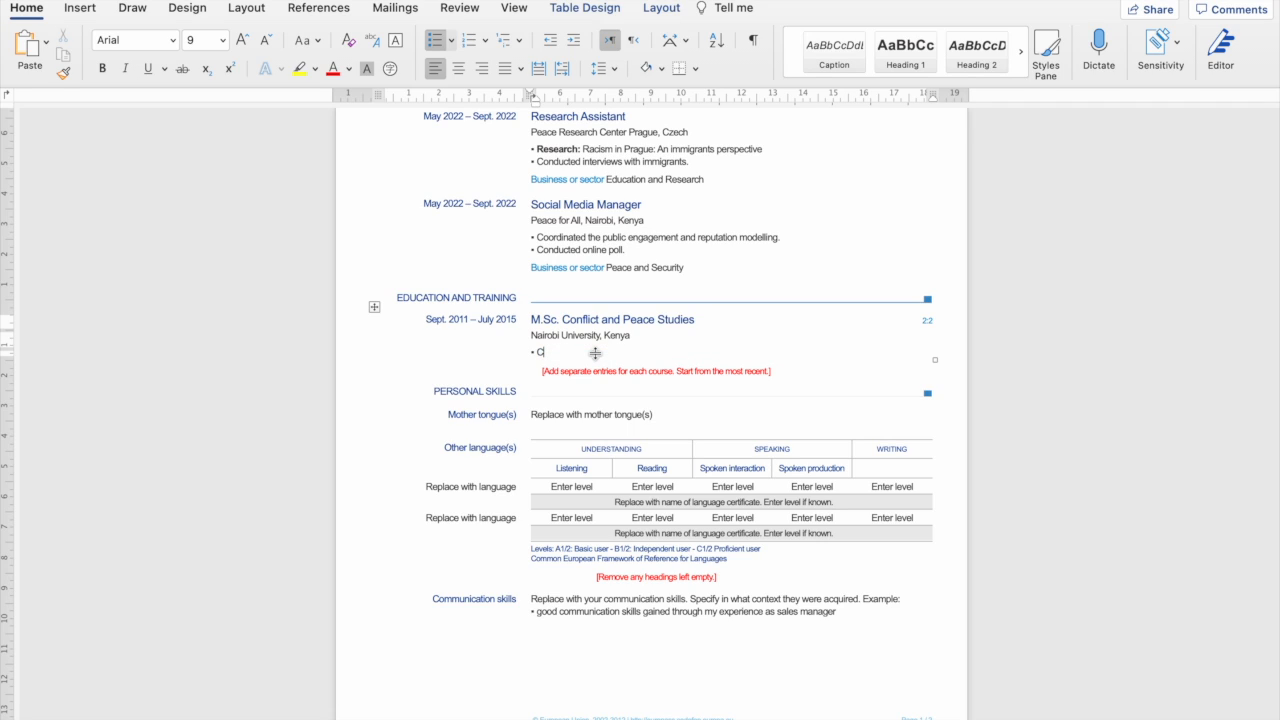
pyautogui.write('O')
pyautogui.write('onf')
pyautogui.write('lict Resolution')
pyautogui.press('Return')
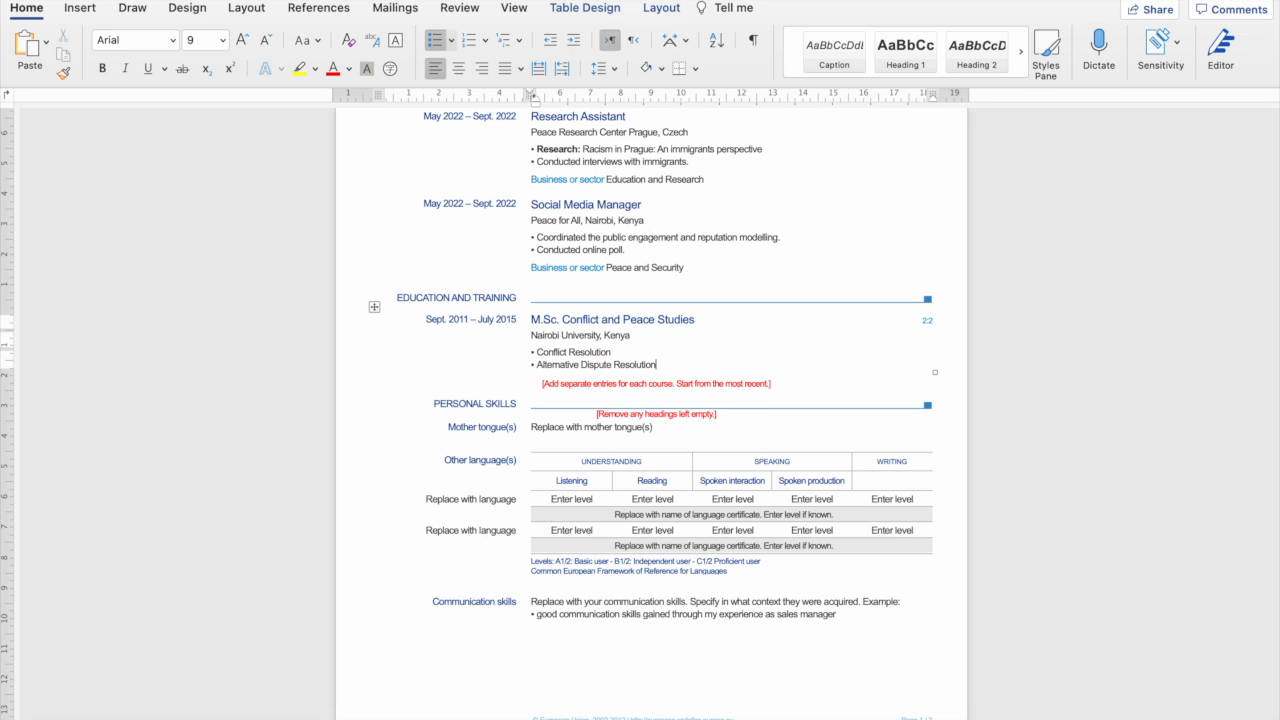
pyautogui.press('Return')
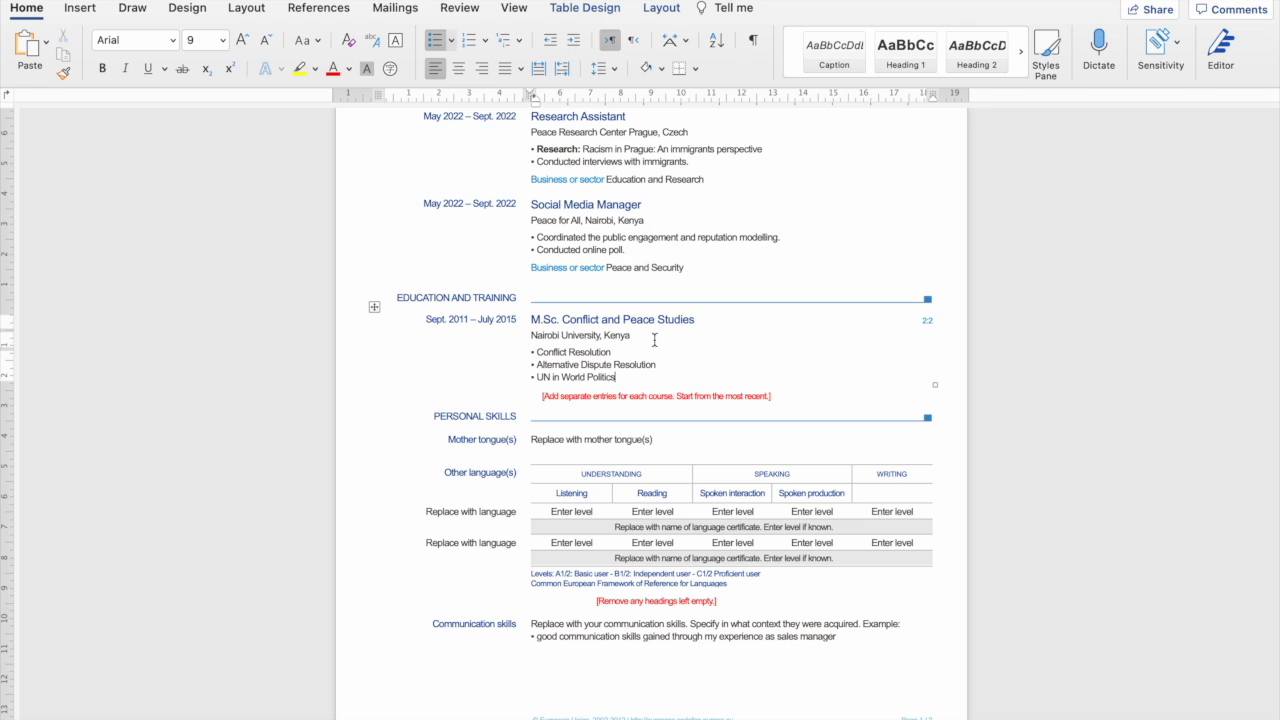
pyautogui.scroll(2, 619, 174)
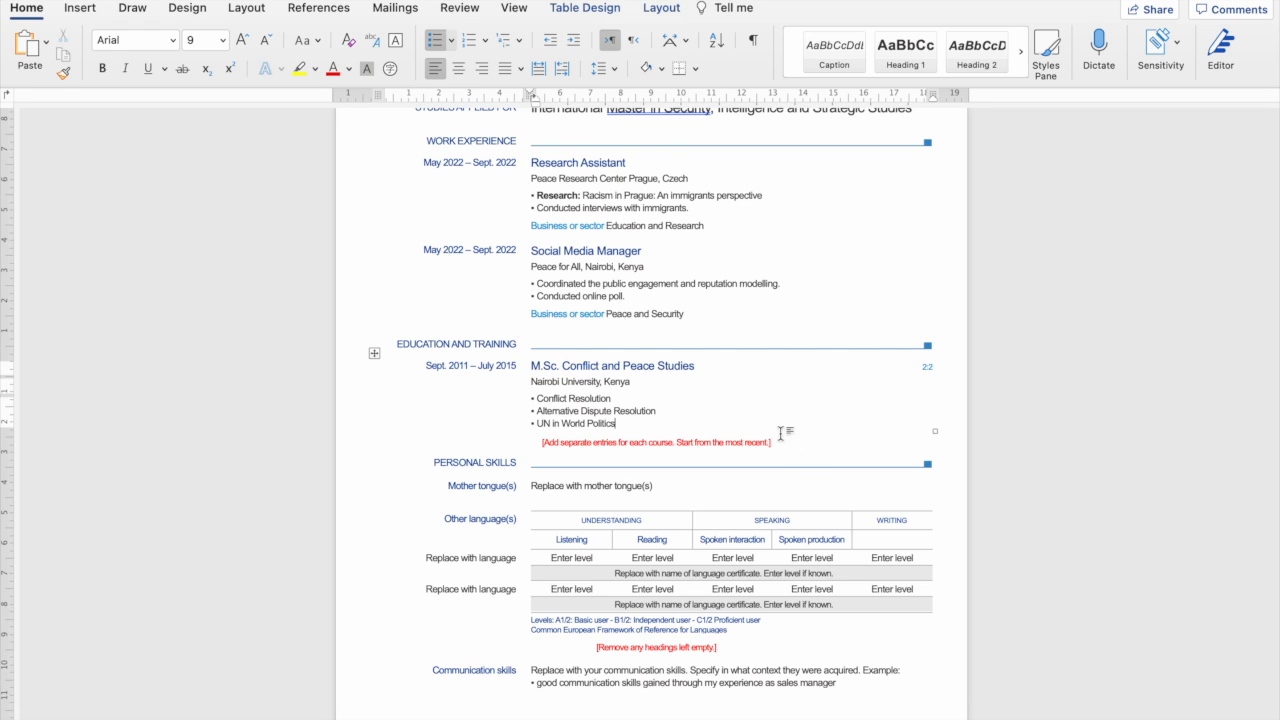
# Delete the red note about using separate entries.
pyautogui.moveTo(777, 441); pyautogui.dragTo(548, 443)
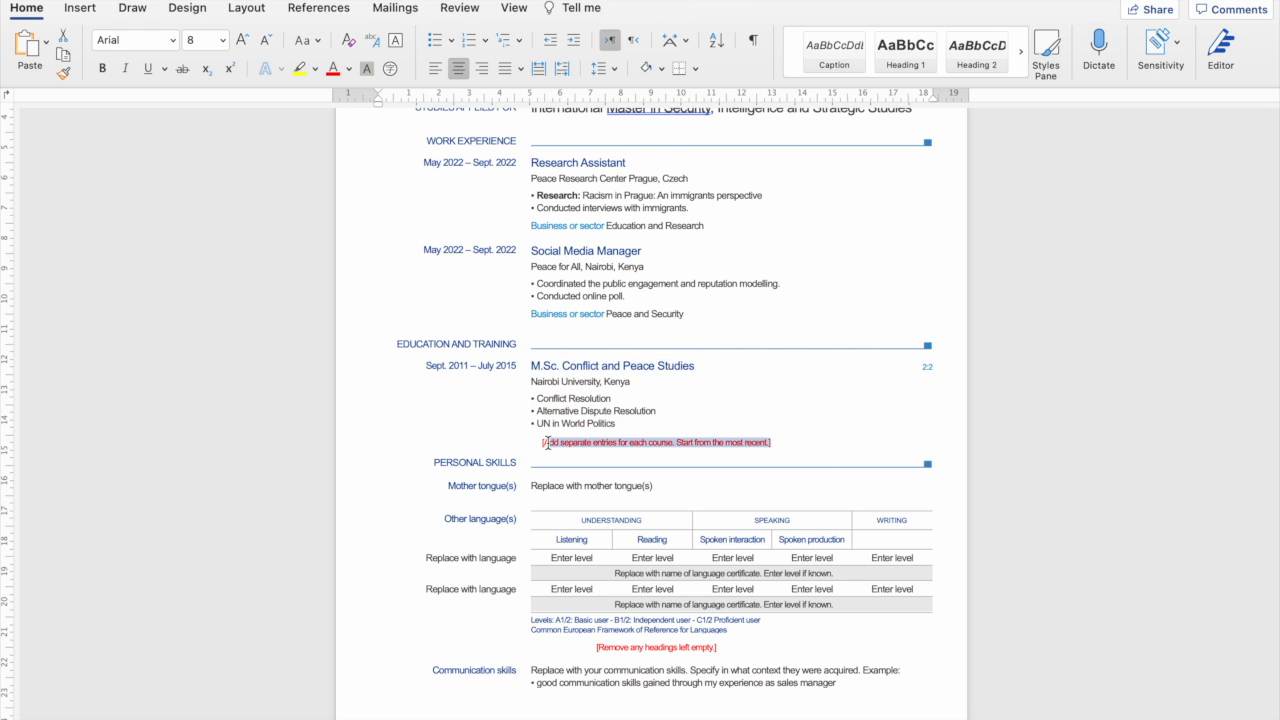
pyautogui.write('A')
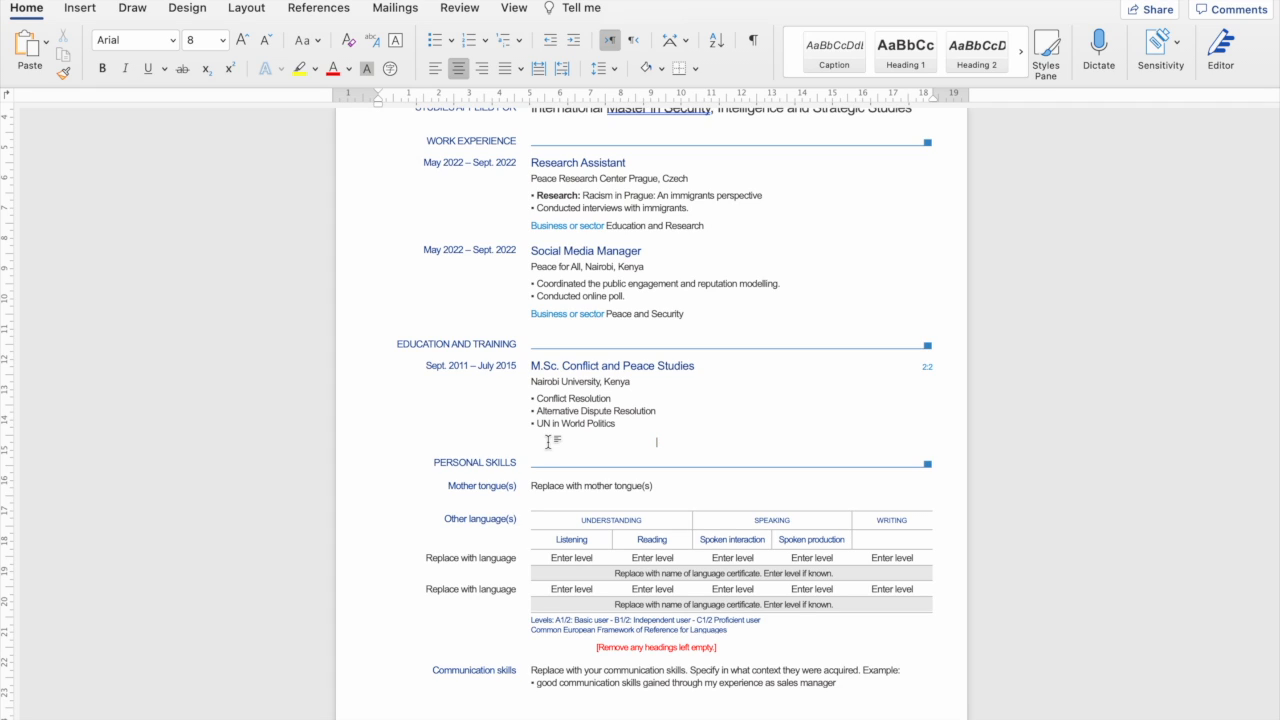
pyautogui.press('super+l')
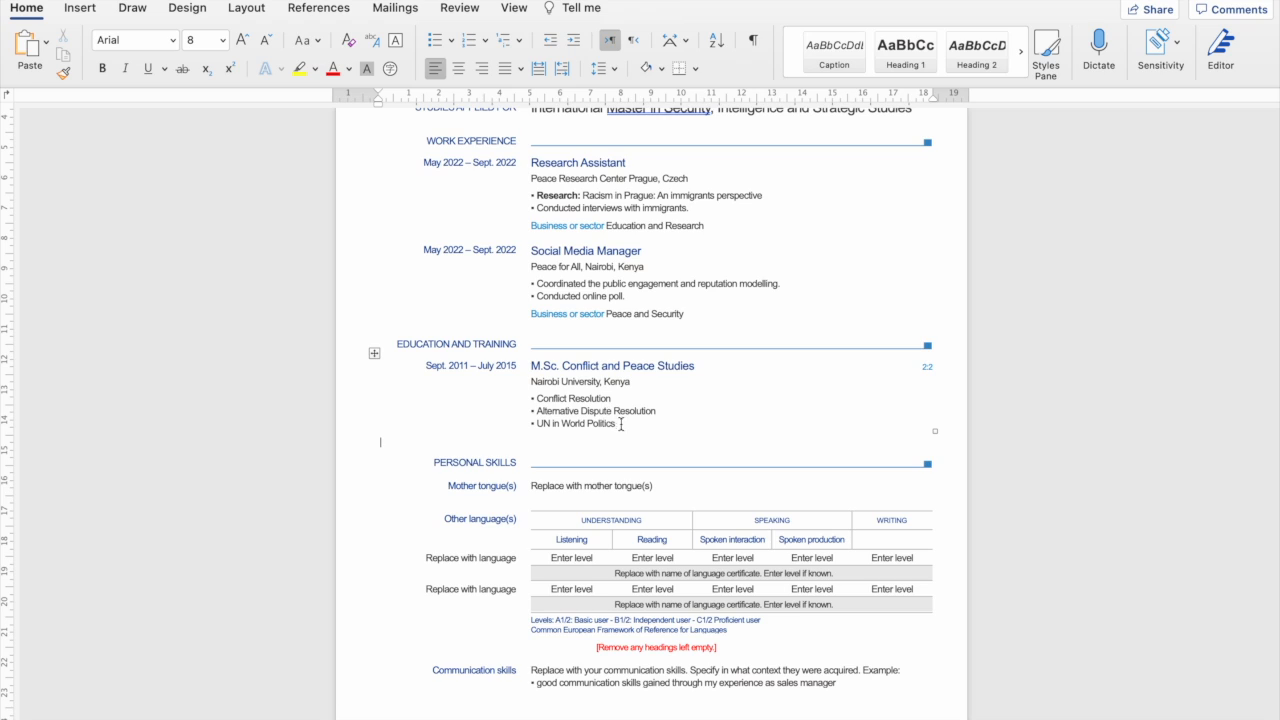
# Duplicate the M.Sc. education entry directly below the original.
pyautogui.moveTo(619, 423); pyautogui.dragTo(469, 378)
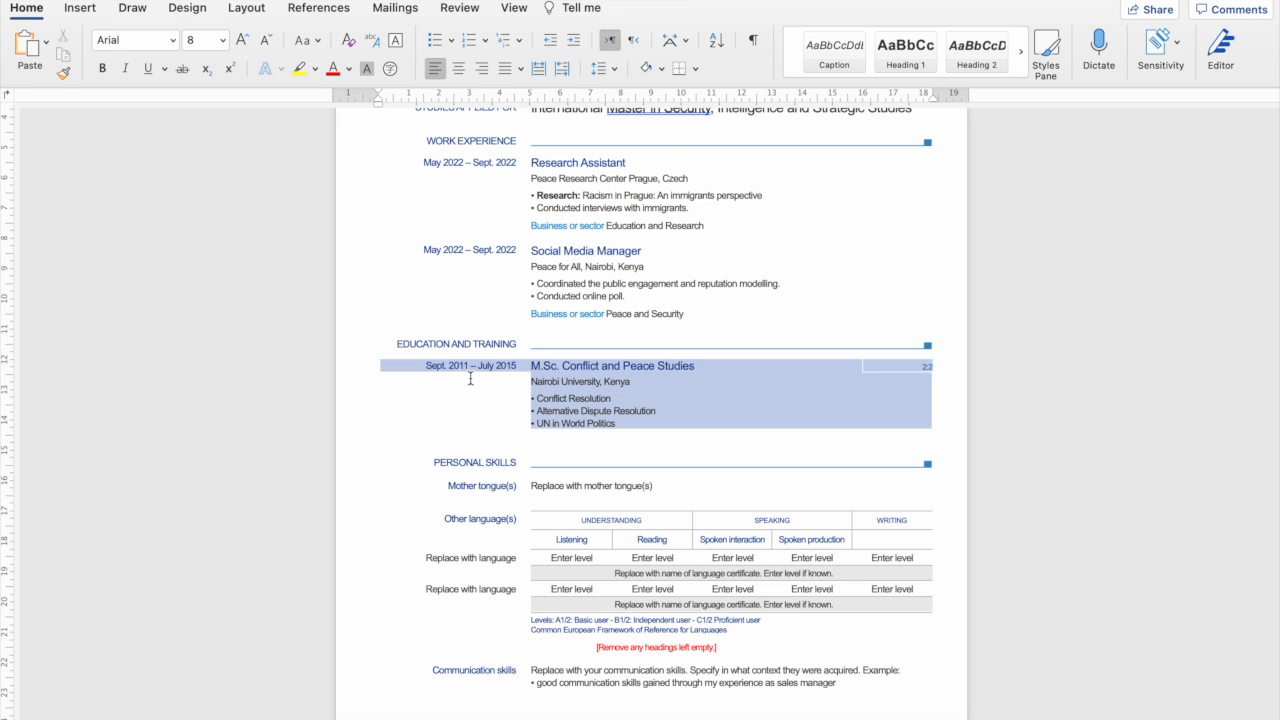
pyautogui.click(464, 445)
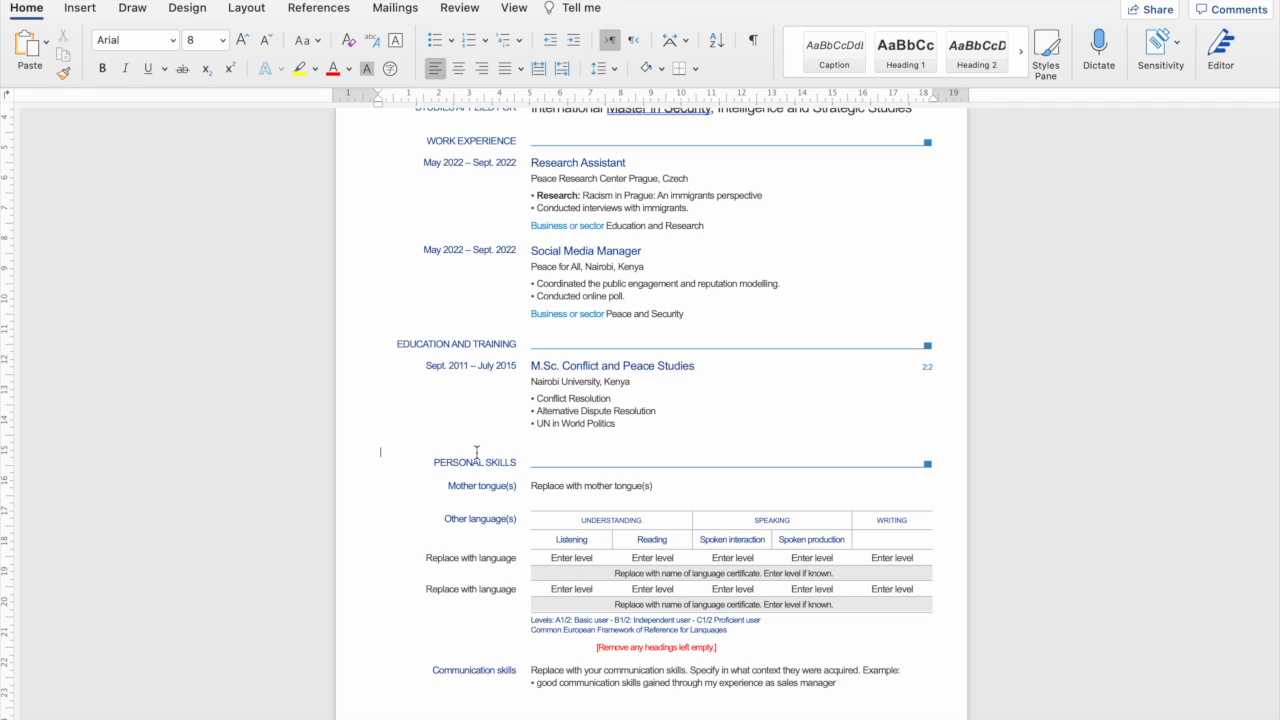
pyautogui.press('Return')
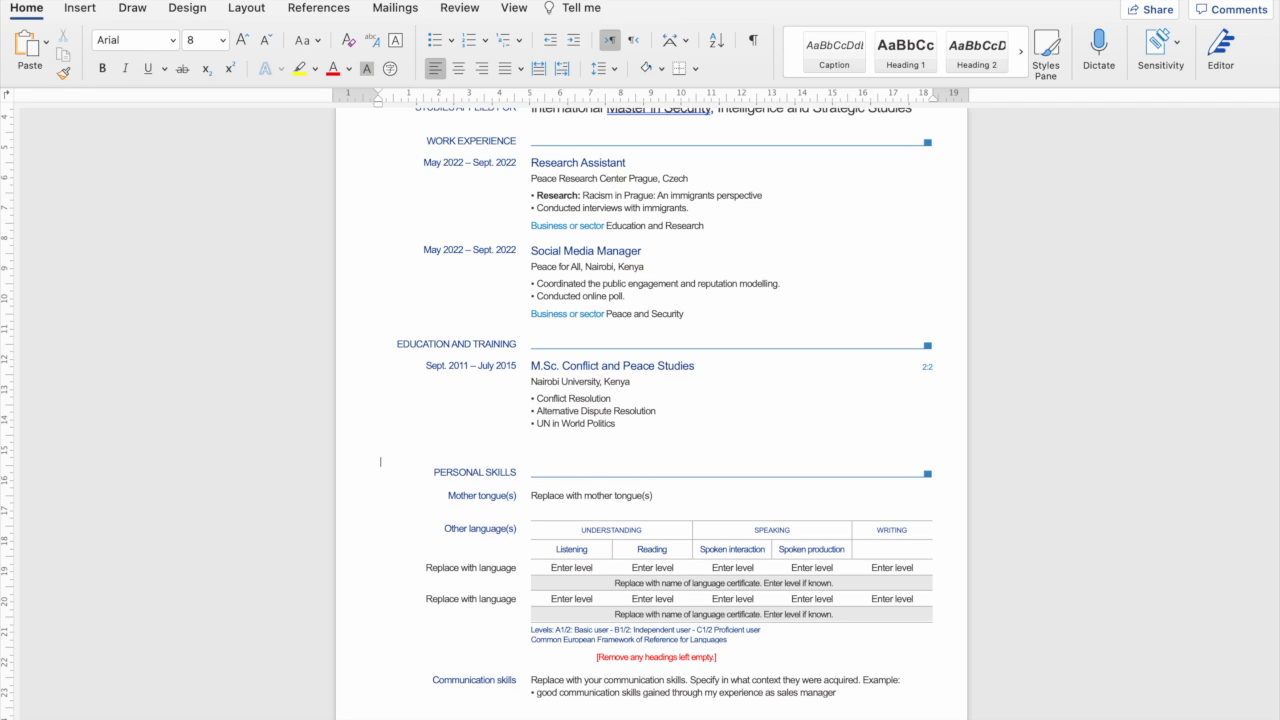
pyautogui.write('Sept. 2011 – July 2015\tM.Sc. Conflict and Peace Studies\t2:2 Nairobi University, Kenya Conflict Resolution Alternative Dispute Resolution UN in World Politics')
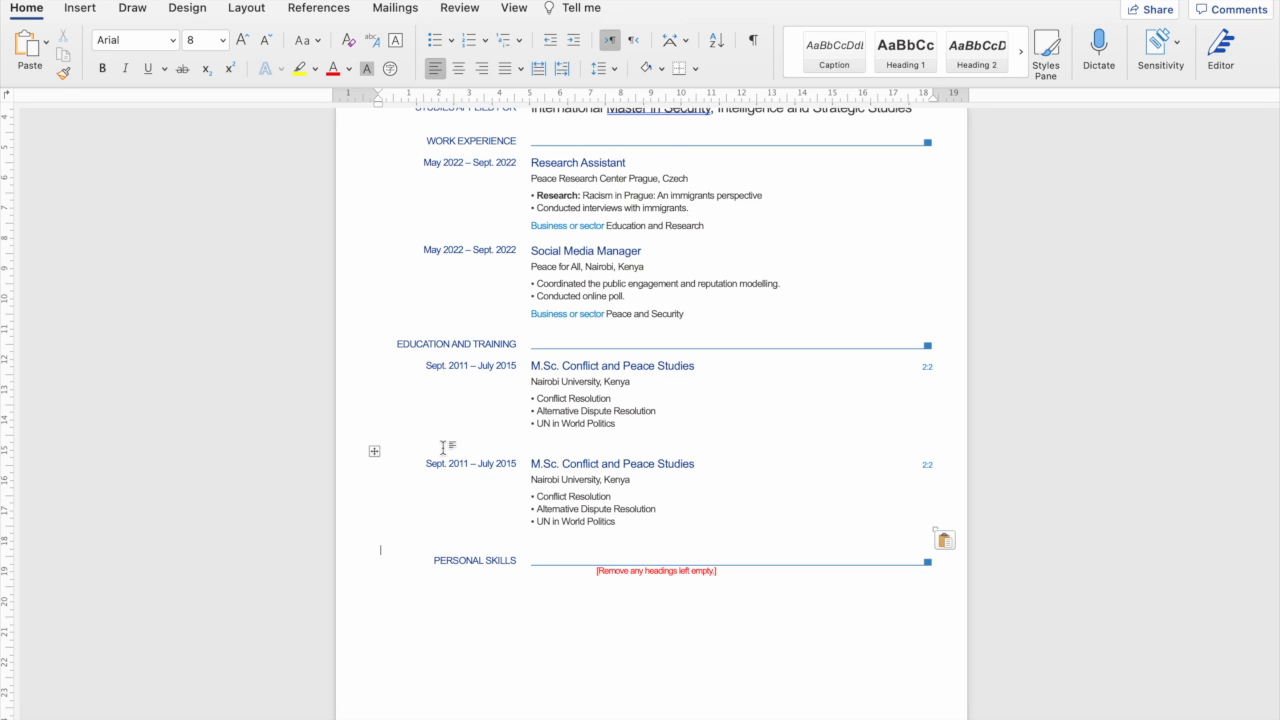
pyautogui.click(443, 446)
pyautogui.scroll(-3, 530, 380)
pyautogui.press('Down')
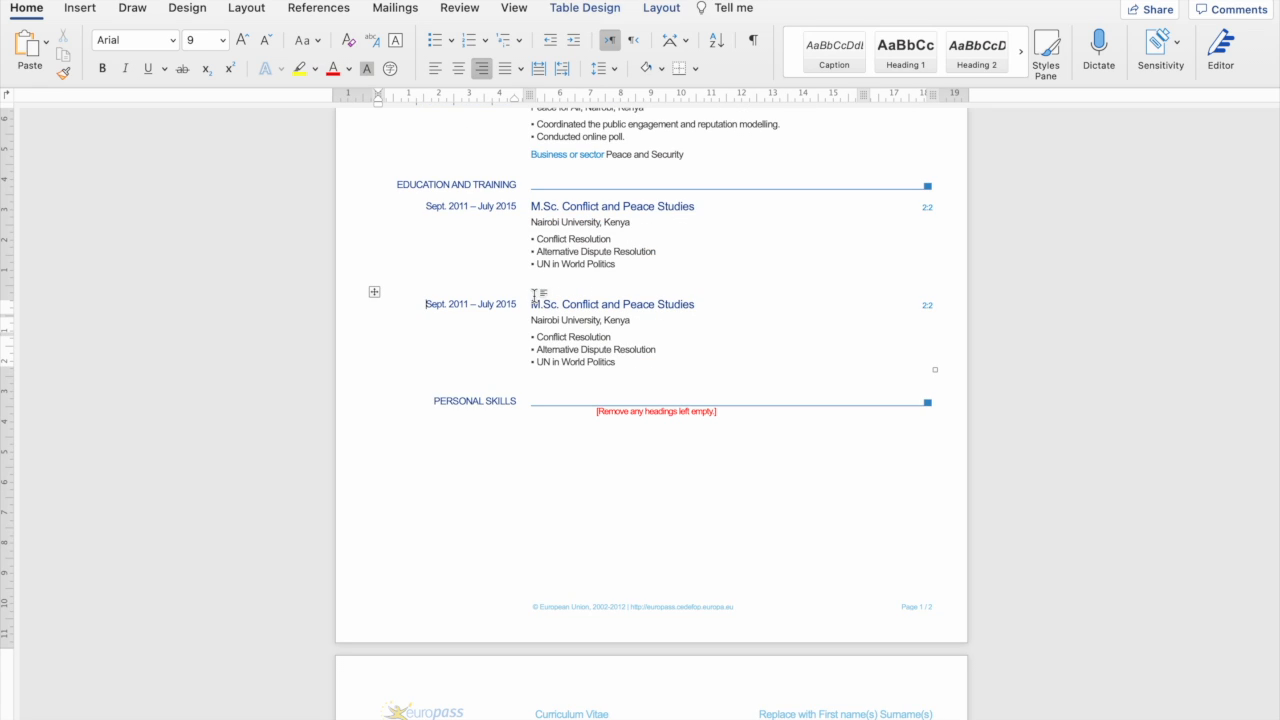
# Retitle the copied entry to B.Sc. Peace Studies and restore the language table under PERSONAL SKILLS.
pyautogui.press('BackSpace')
pyautogui.press('BackSpace')
pyautogui.write('B')
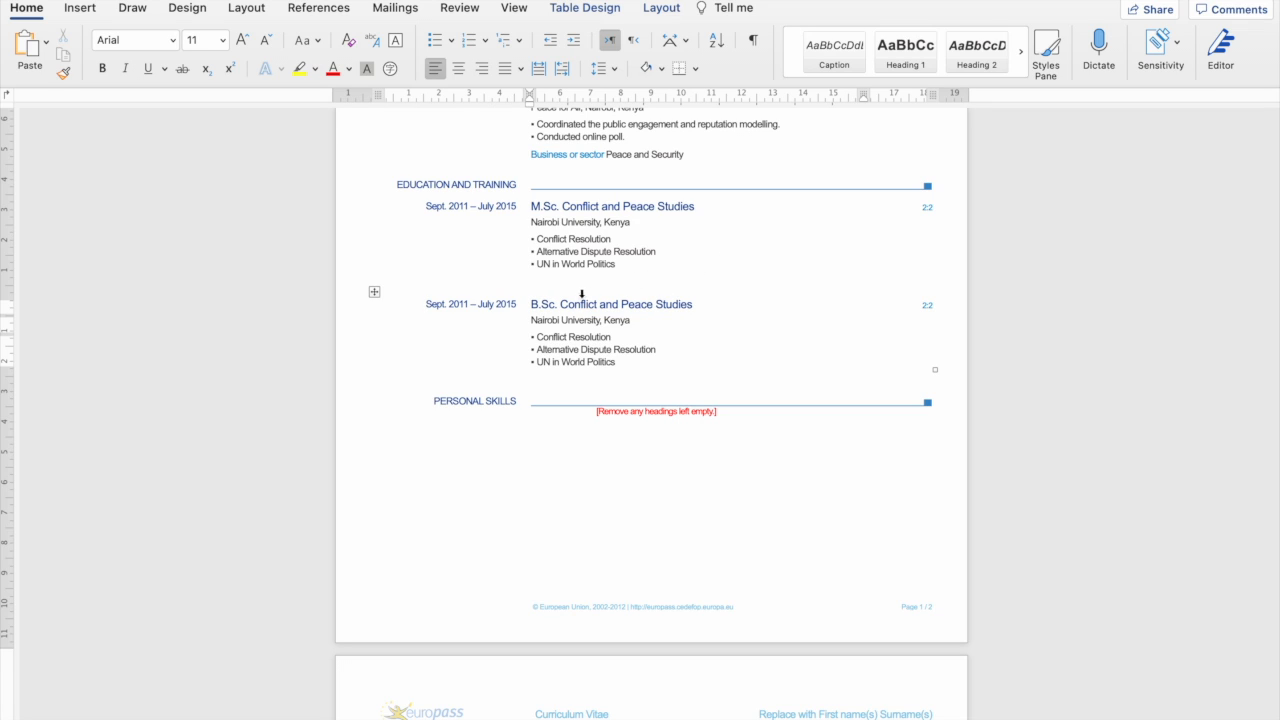
pyautogui.moveTo(561, 304); pyautogui.dragTo(622, 306)
pyautogui.press('BackSpace')
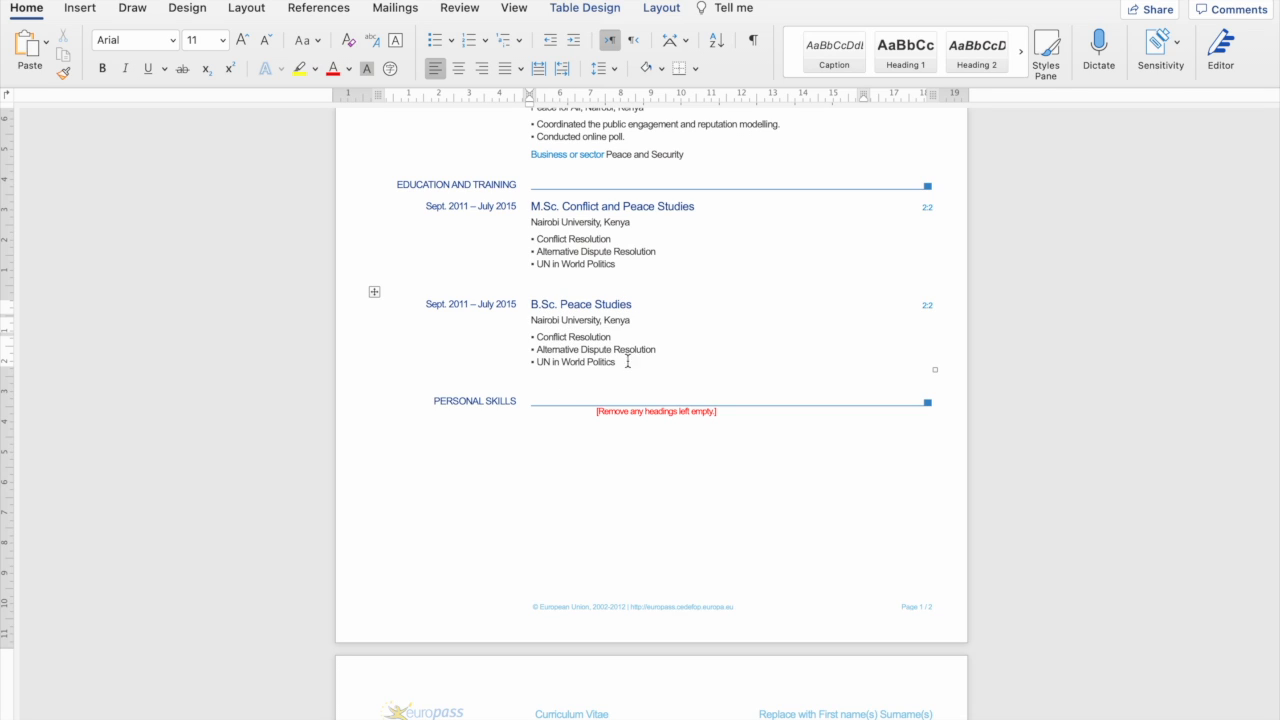
pyautogui.click(557, 387)
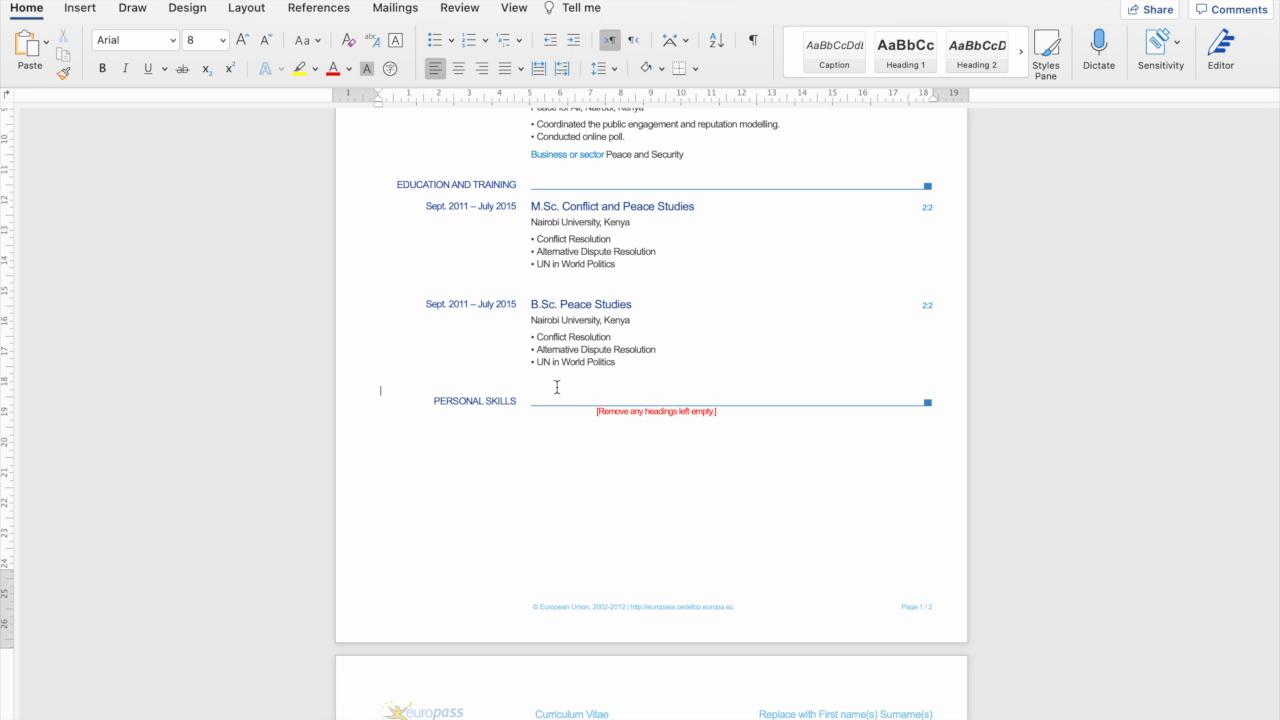
pyautogui.write('Mother tongue(s)\tReplace with mother tongue(s) Other language(s)\tUNDERSTANDING\tSPEAKING\tWRITING Listening\tReading\tSpoken interaction\tSpoken production Replace with language\tEnter level\tEnter level\tEnter level\tEnter level\tEnter level Replace with name of language certificate. Enter level if known. Replace with language\tEnter level\tEnter level\tEnter level\tEnter level\tEnter level Replace with name of language certificate. Enter level if known. Levels: A1/2: Basic user - B1/2: Independent user - C1/2 Proficient user Common European Framework of Reference for Languages')
# Delete the red '[Remove any headings left empty.]' note and its blank line above Mother tongue(s).
pyautogui.scroll(2, 591, 398)
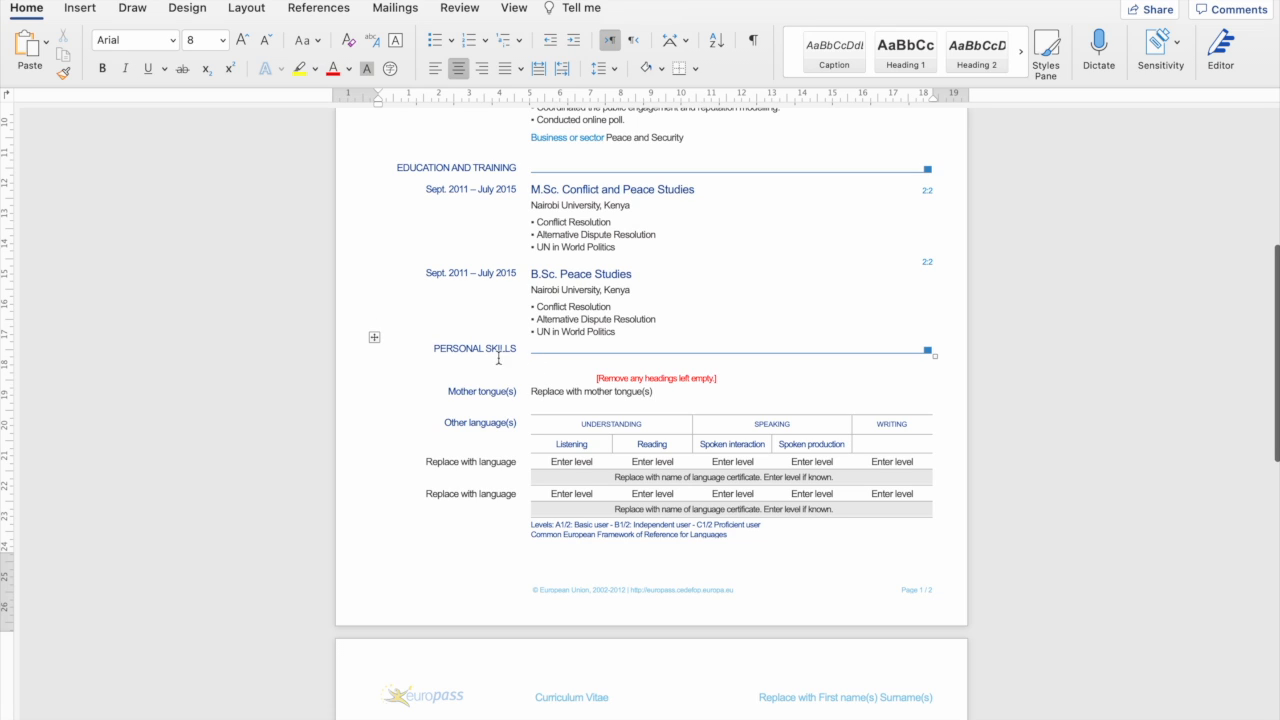
pyautogui.click(433, 348)
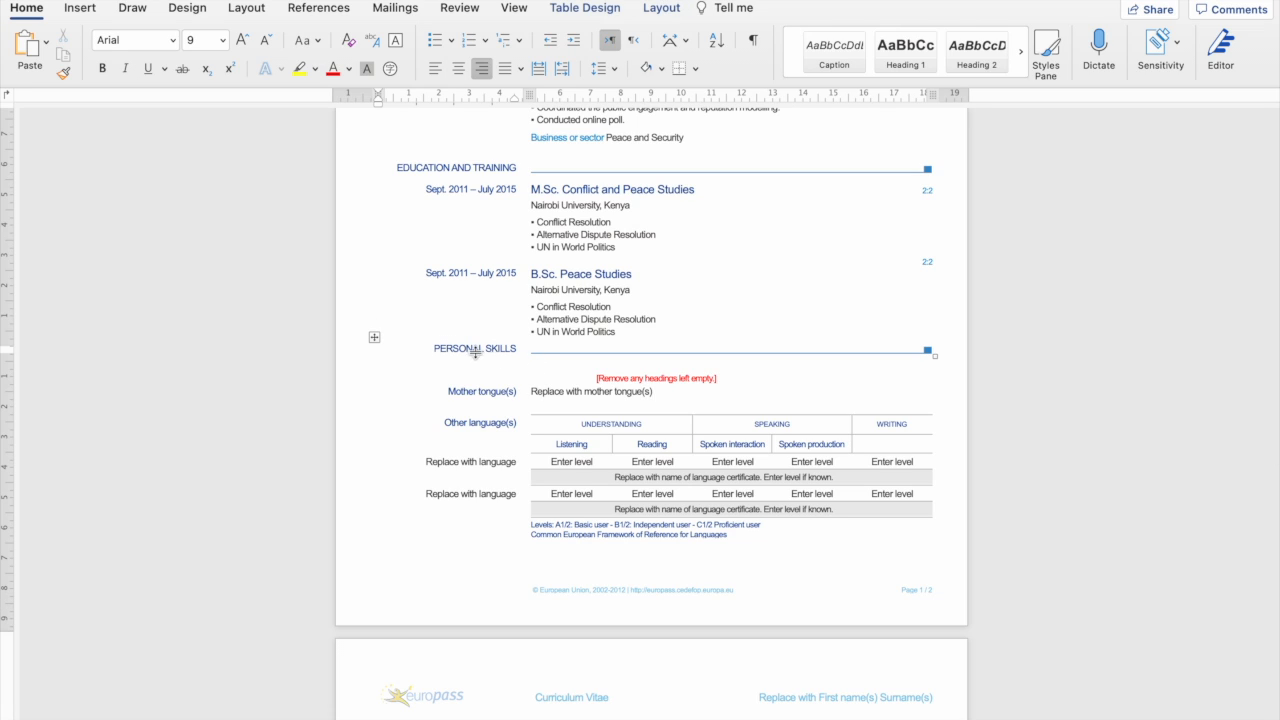
pyautogui.click(373, 350)
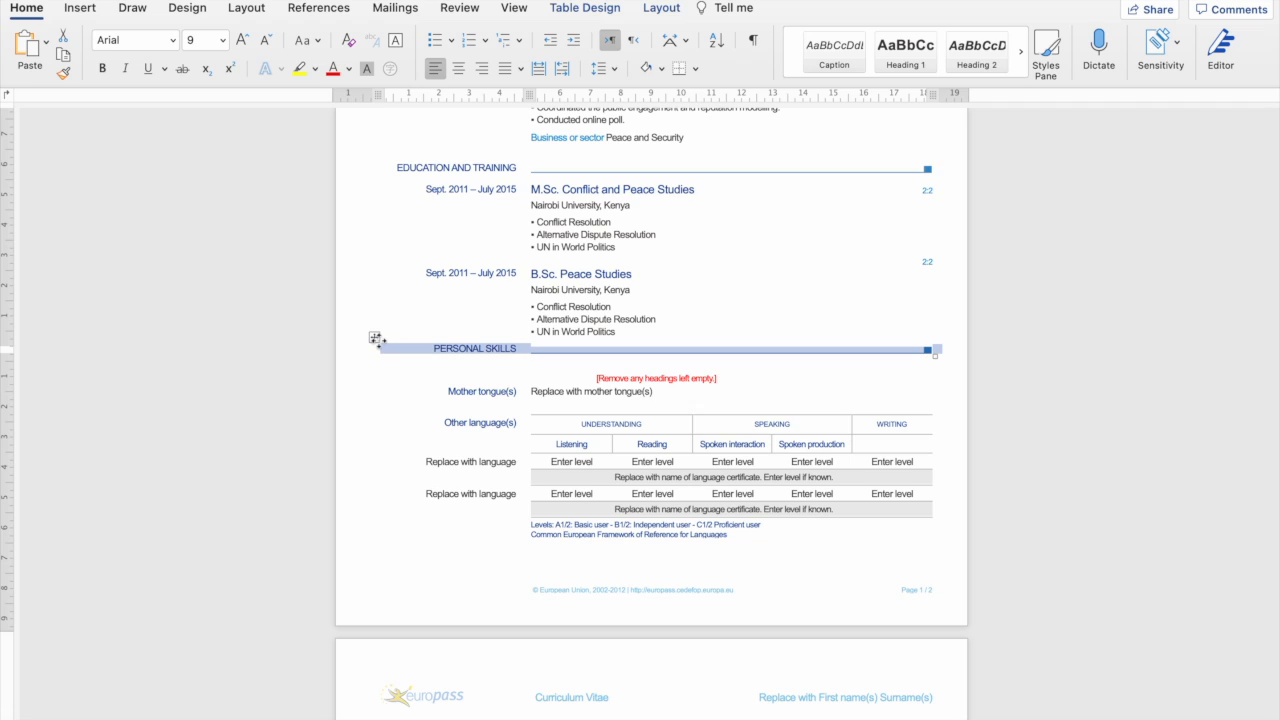
pyautogui.click(651, 440)
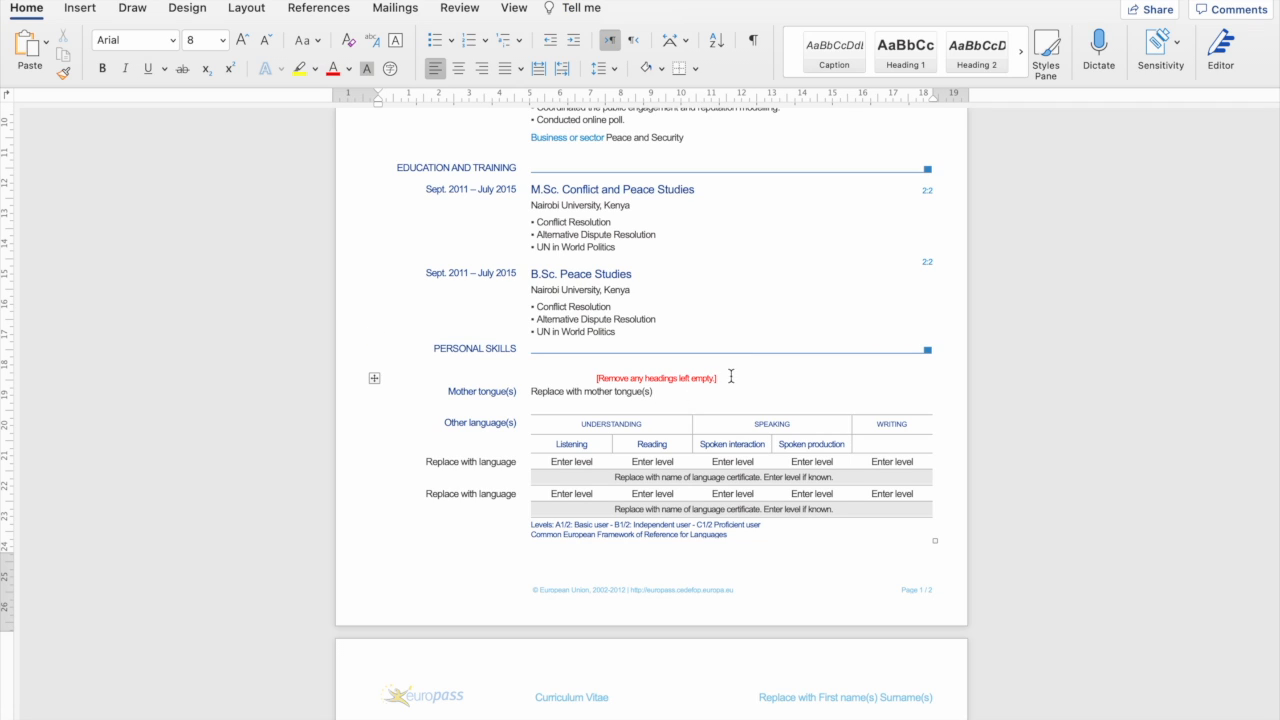
pyautogui.moveTo(720, 378); pyautogui.dragTo(627, 378)
pyautogui.click(628, 378)
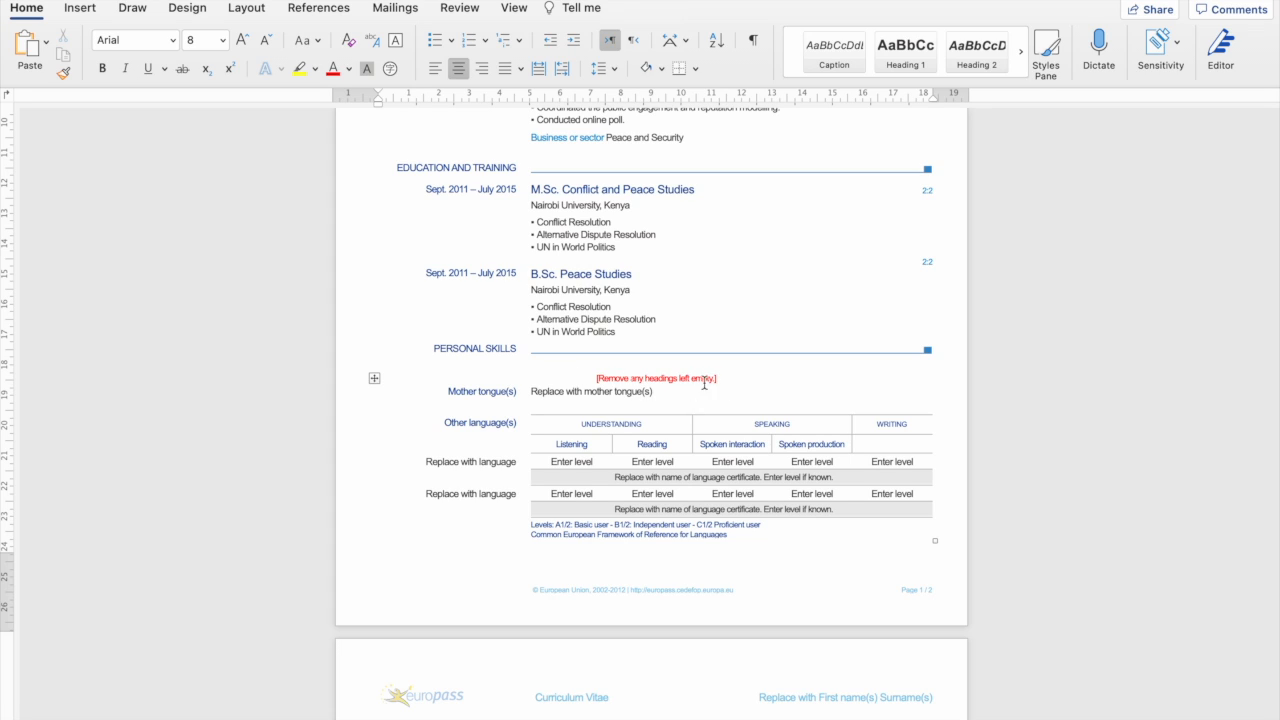
pyautogui.moveTo(725, 378); pyautogui.dragTo(593, 380)
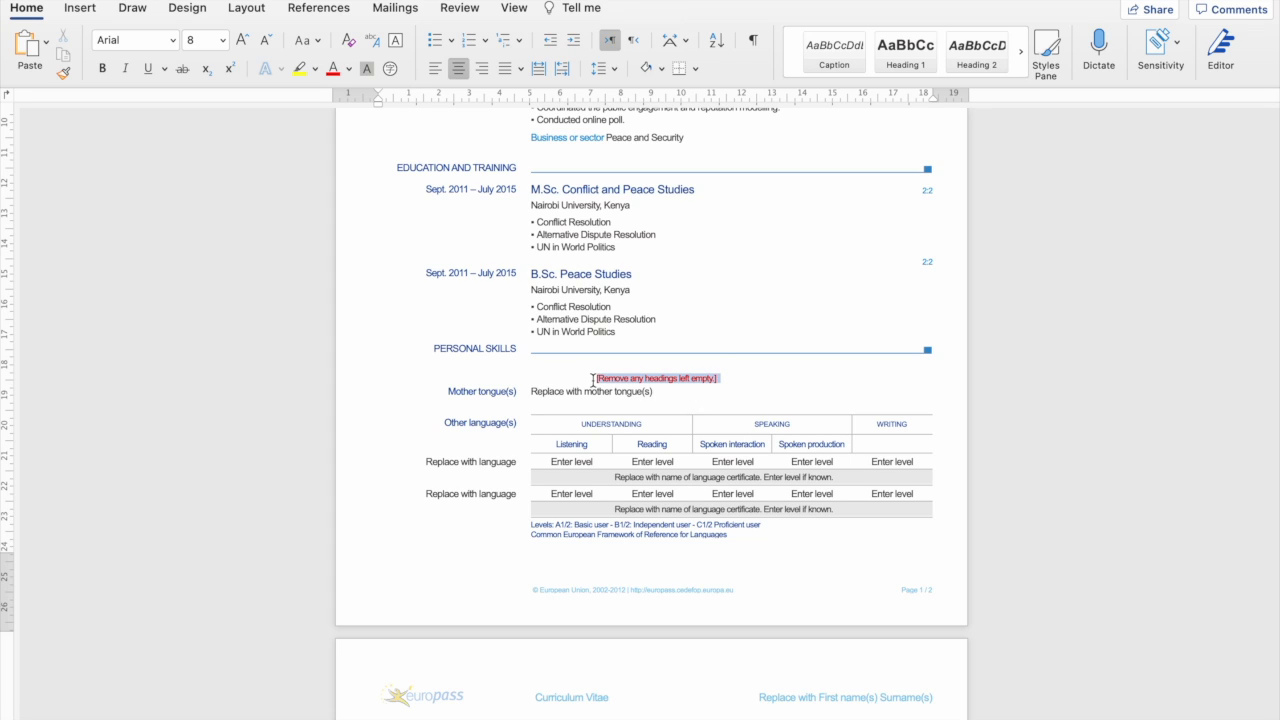
pyautogui.press('BackSpace')
pyautogui.hotkey('ctrl', 'l')
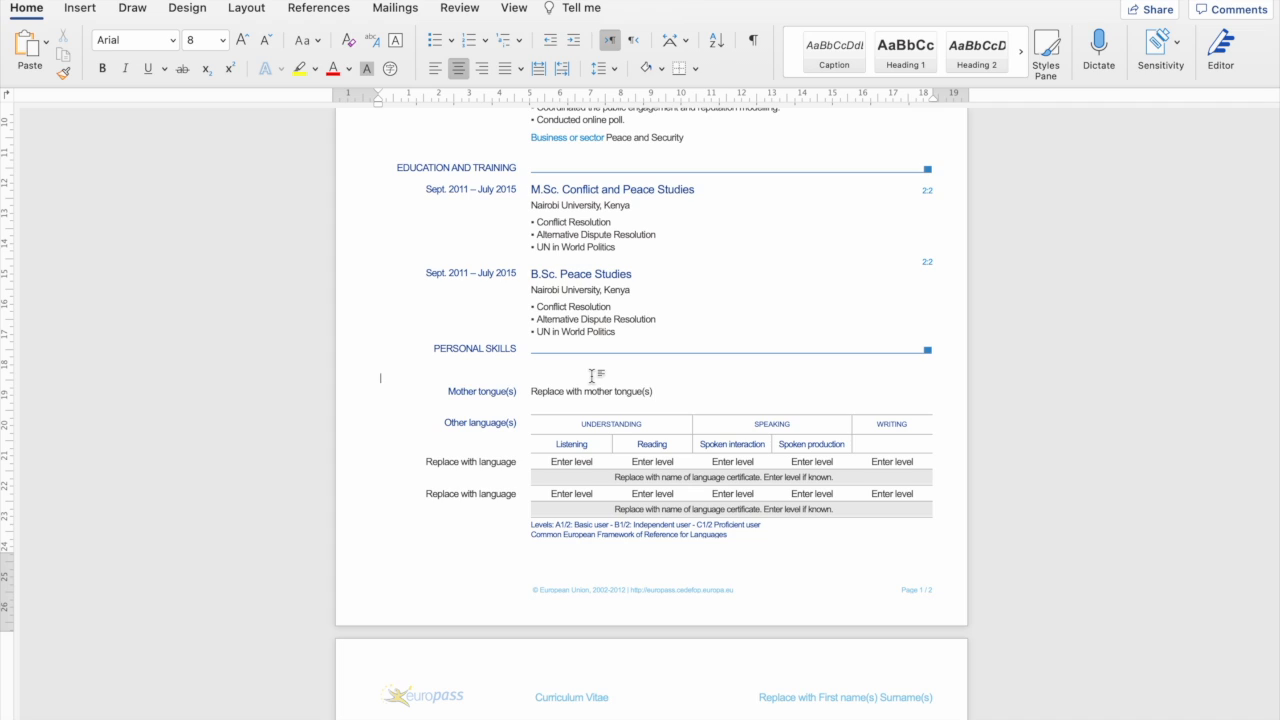
pyautogui.press('BackSpace')
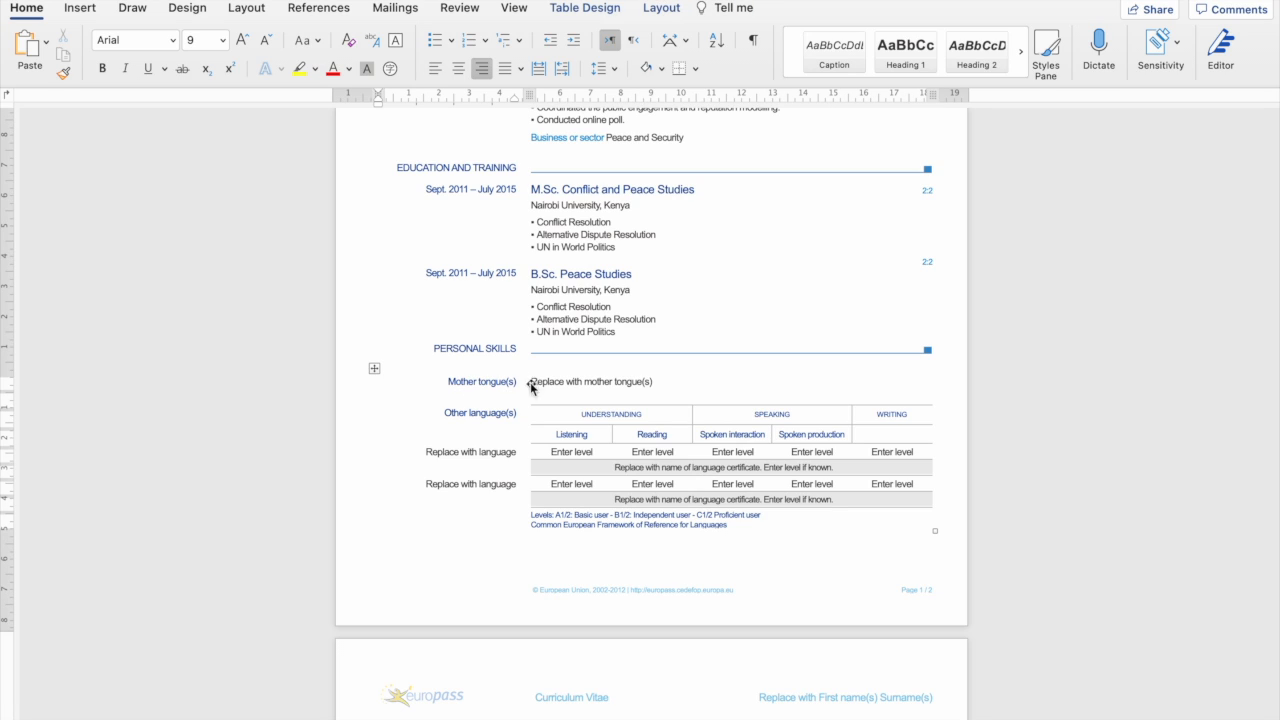
# Enter 'Swahili and English' as the mother tongue and scroll to the other-language table.
pyautogui.moveTo(531, 381); pyautogui.dragTo(653, 381)
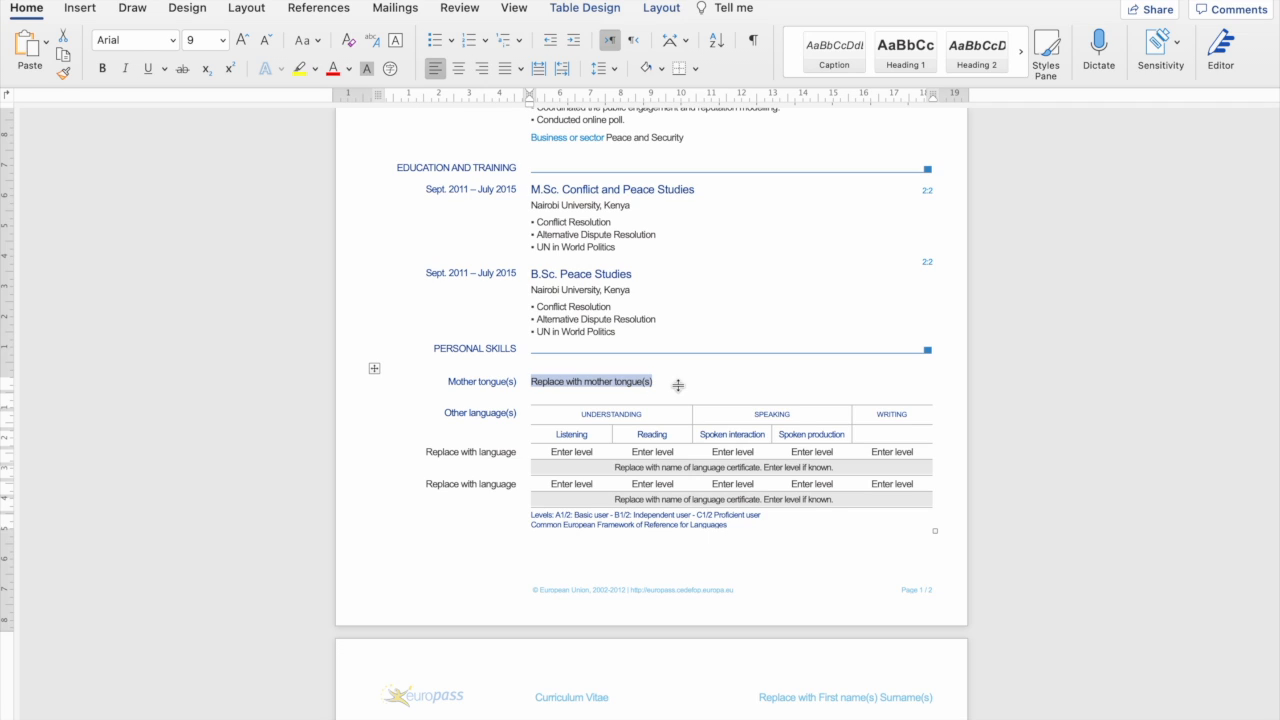
pyautogui.write('Swahili and English')
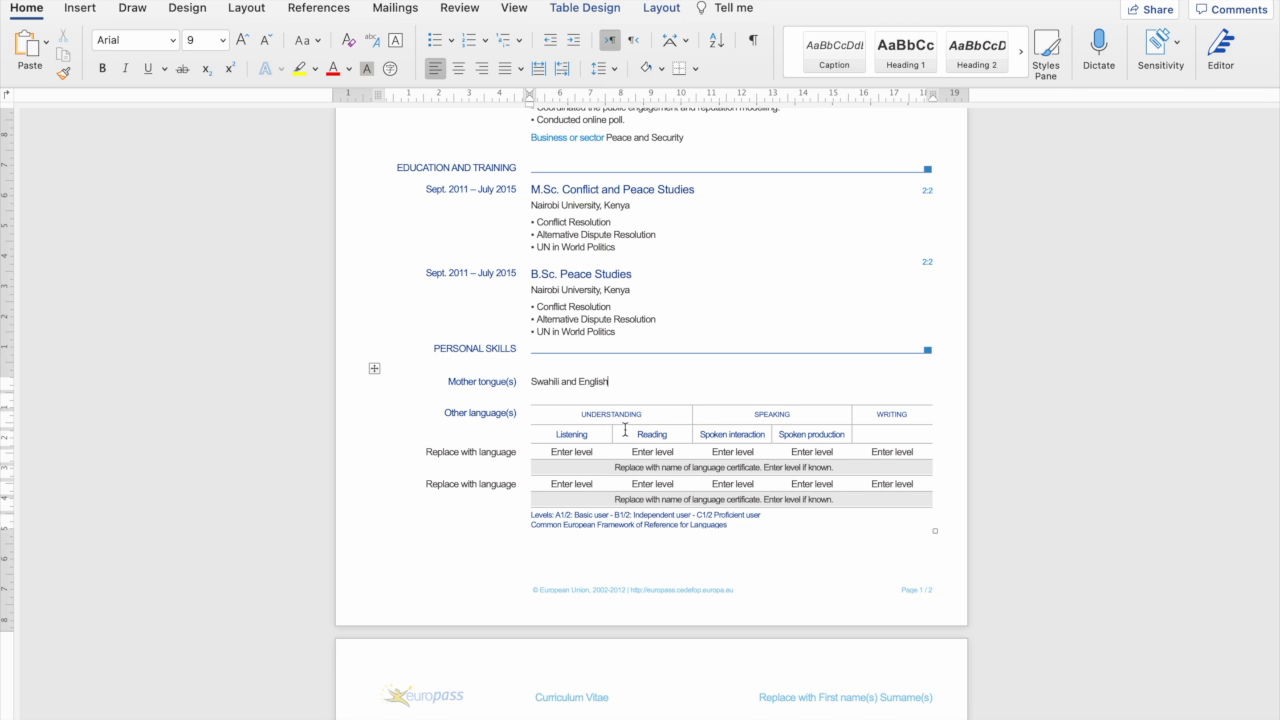
pyautogui.scroll(-3, 625, 429)
pyautogui.scroll(-2, 666, 396)
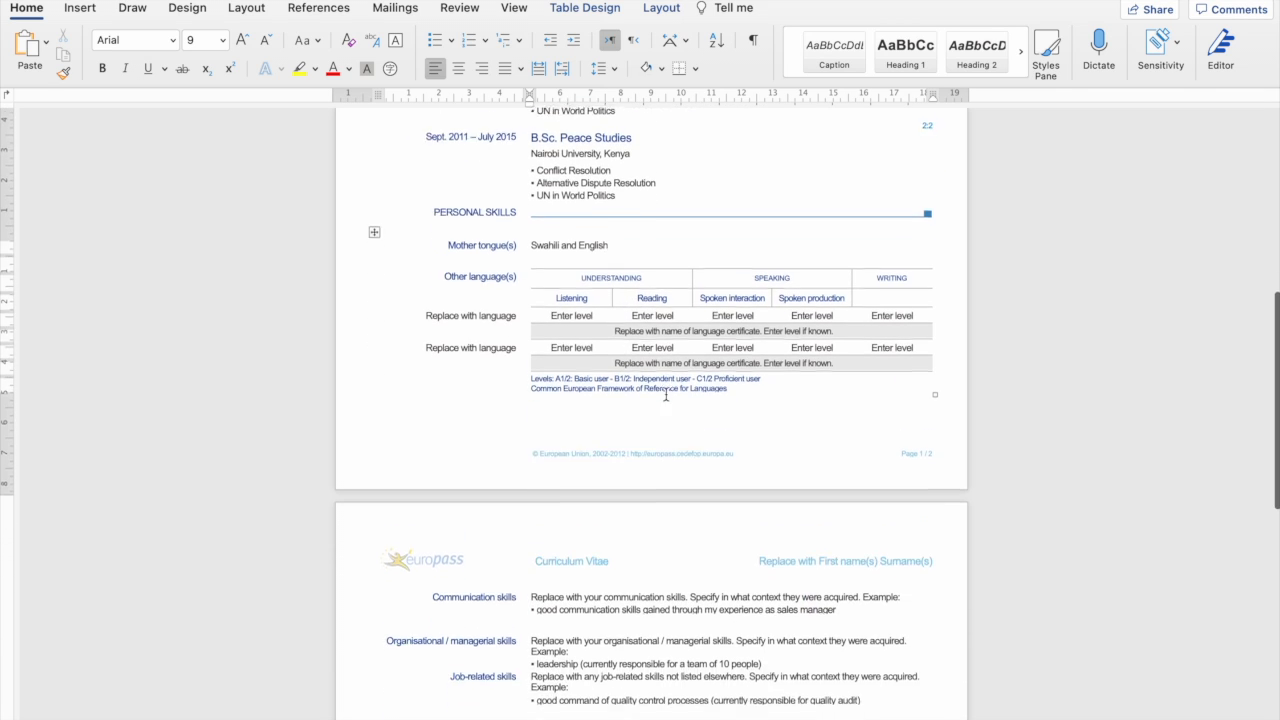
pyautogui.scroll(-2, 665, 396)
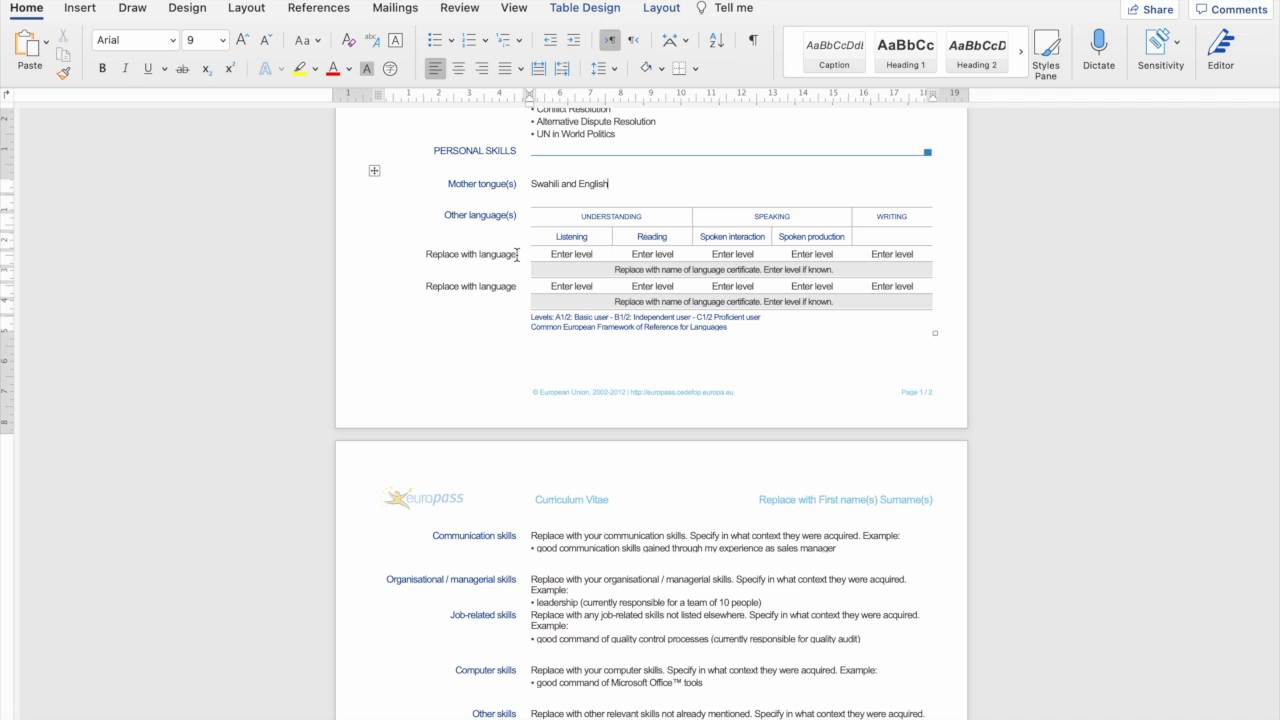
pyautogui.moveTo(517, 255); pyautogui.dragTo(428, 256)
# Replace the first language placeholder with French.
pyautogui.write('French')
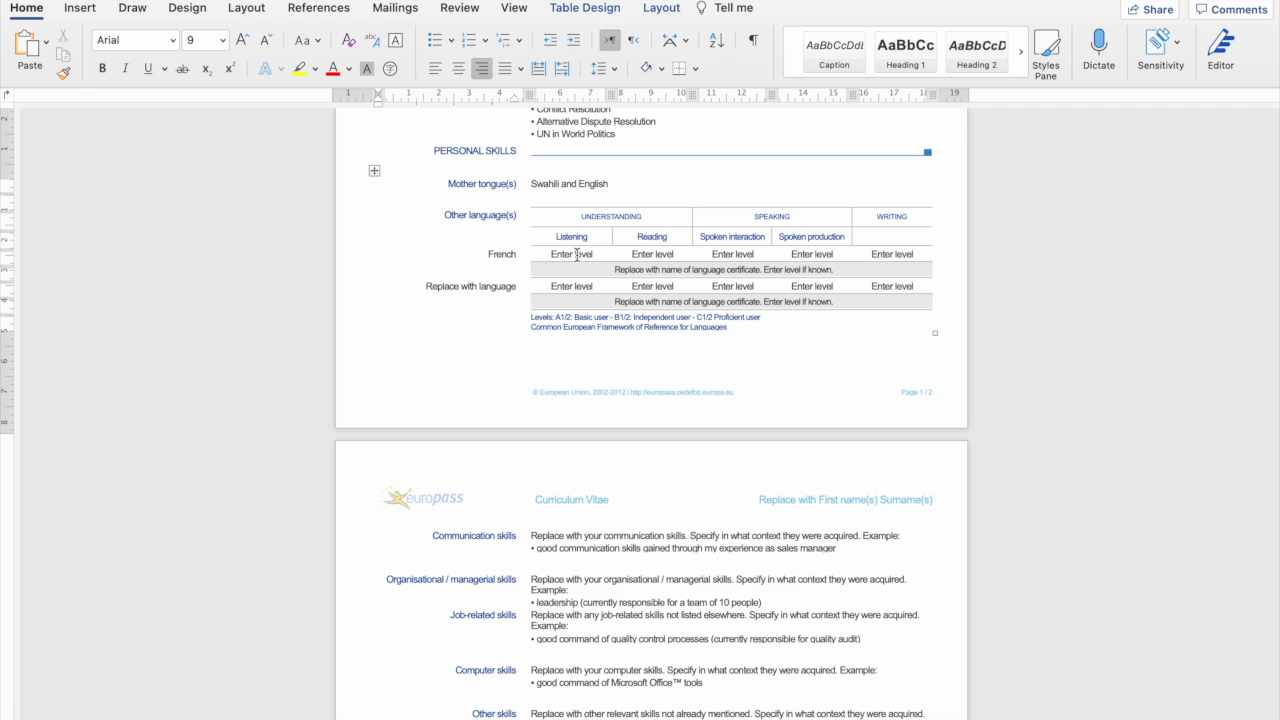
pyautogui.press('super+e')
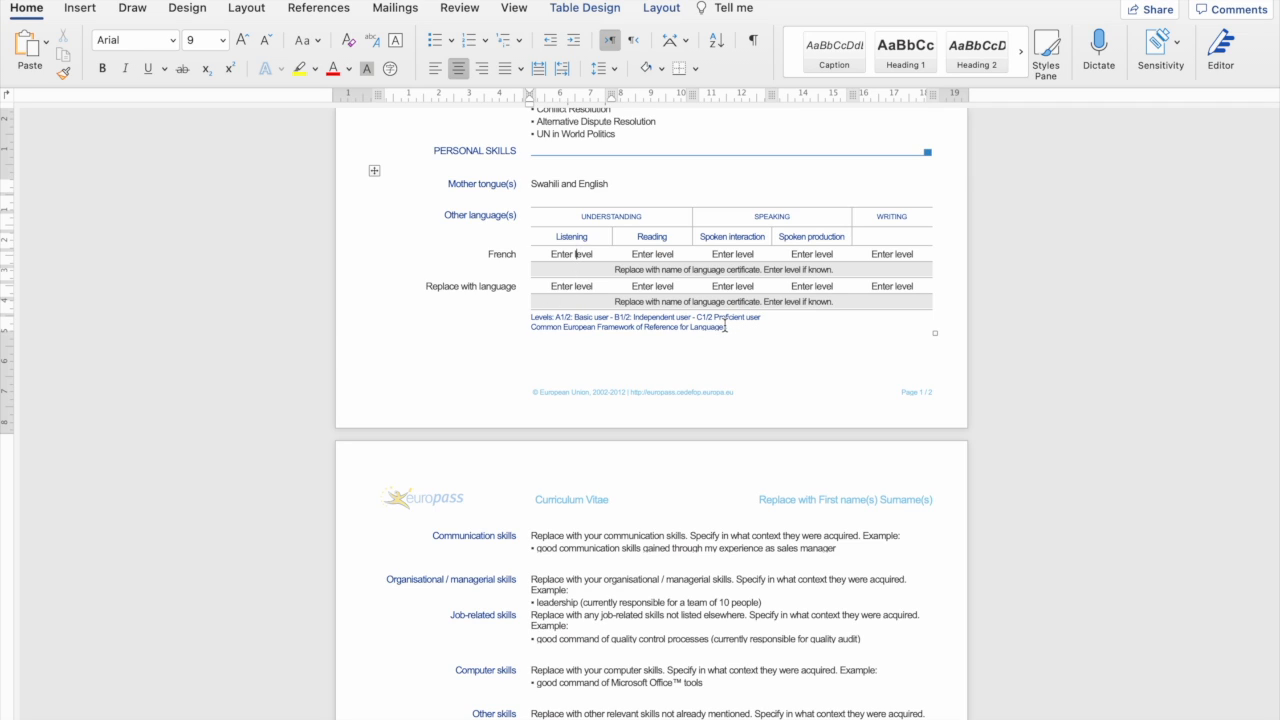
pyautogui.moveTo(727, 327); pyautogui.dragTo(555, 338)
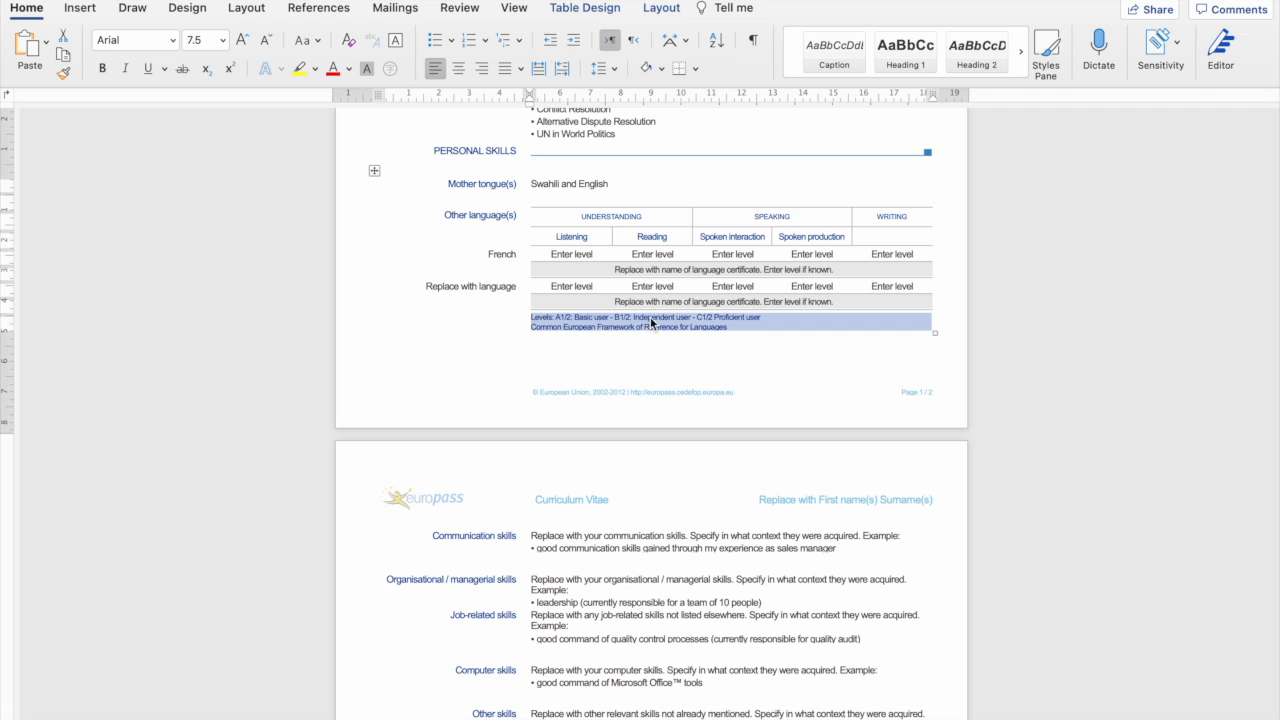
pyautogui.click(680, 330)
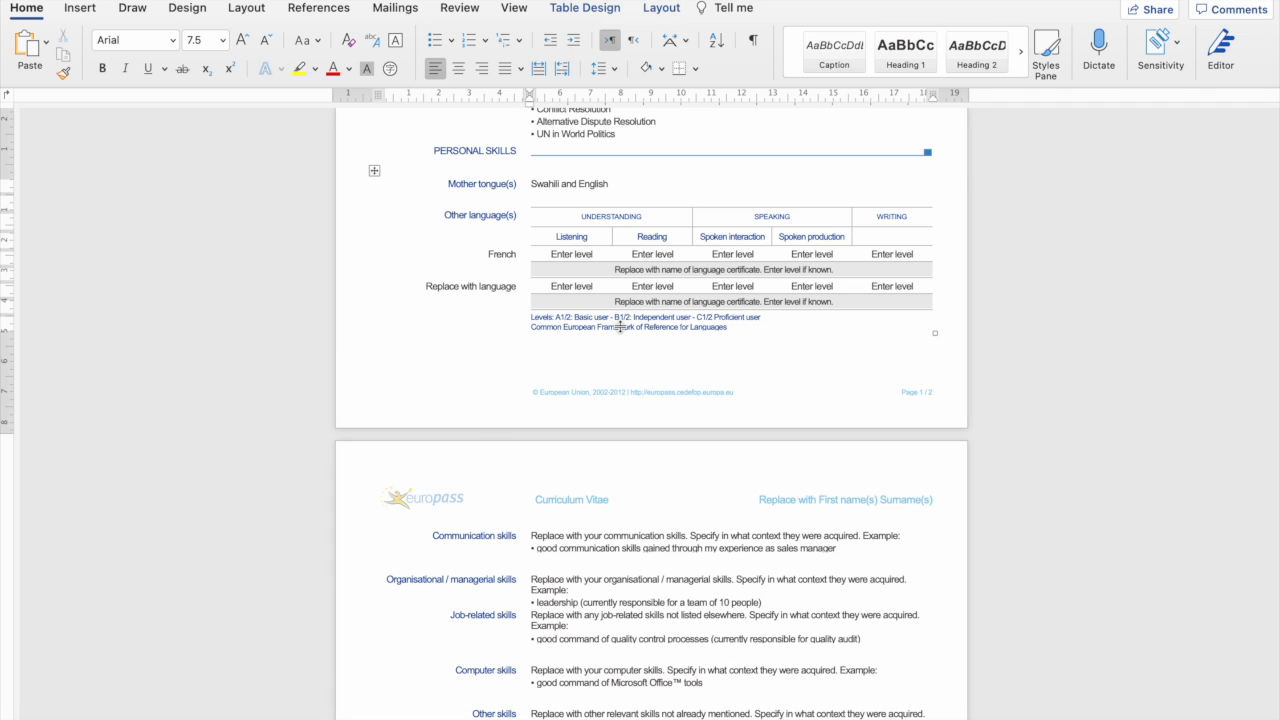
# Set French to B2 for listening, reading, spoken interaction, spoken production and writing.
pyautogui.click(554, 250)
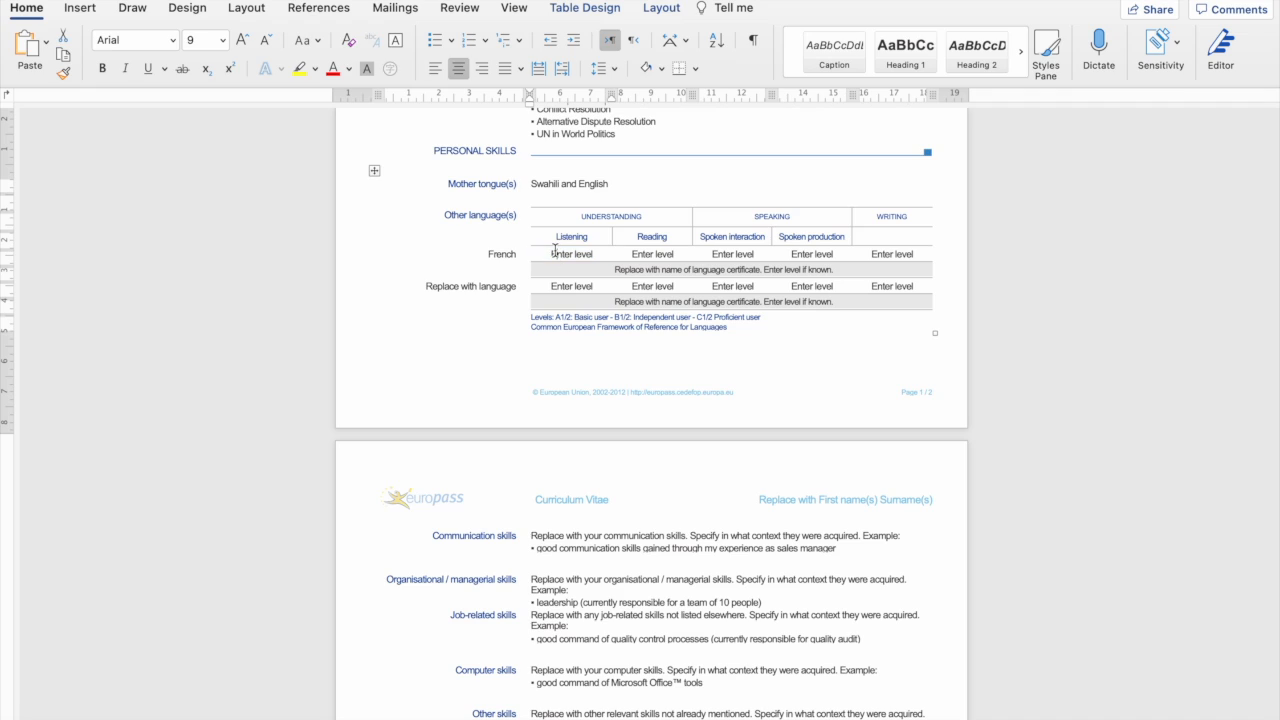
pyautogui.moveTo(598, 254); pyautogui.dragTo(551, 254)
pyautogui.write('B2')
pyautogui.moveTo(676, 254); pyautogui.dragTo(639, 256)
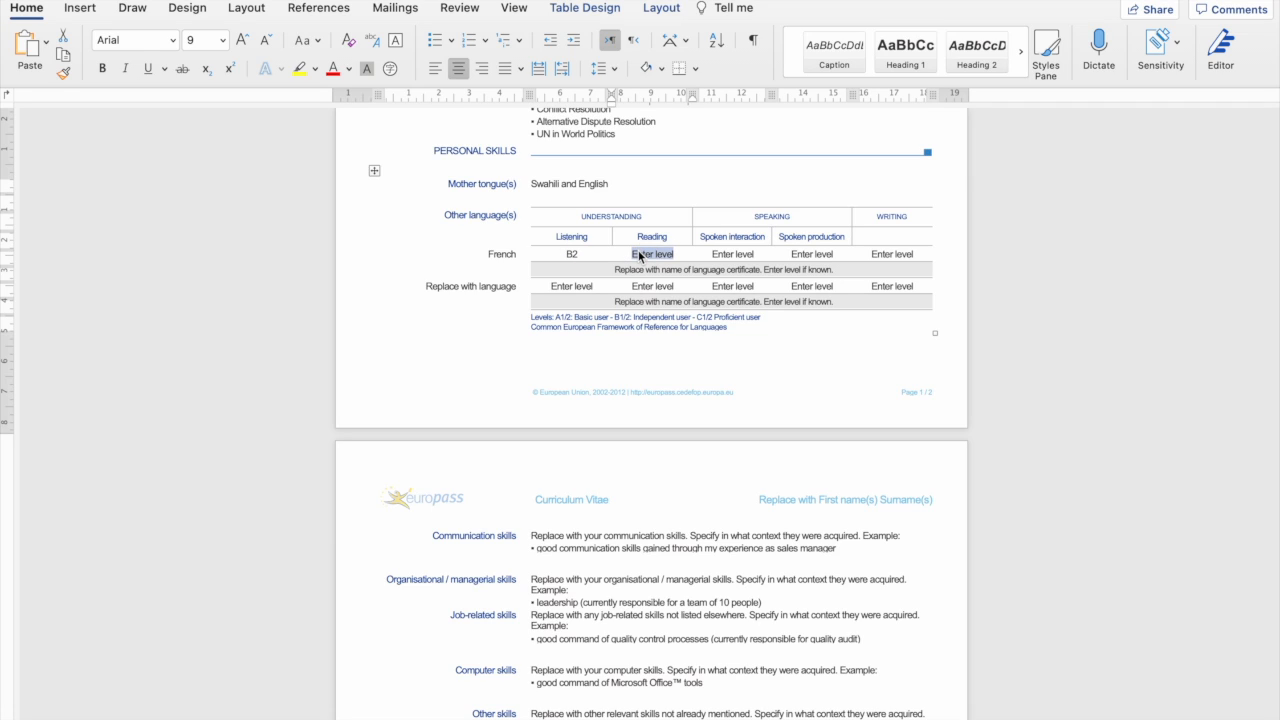
pyautogui.write('B2')
pyautogui.moveTo(713, 254); pyautogui.dragTo(757, 254)
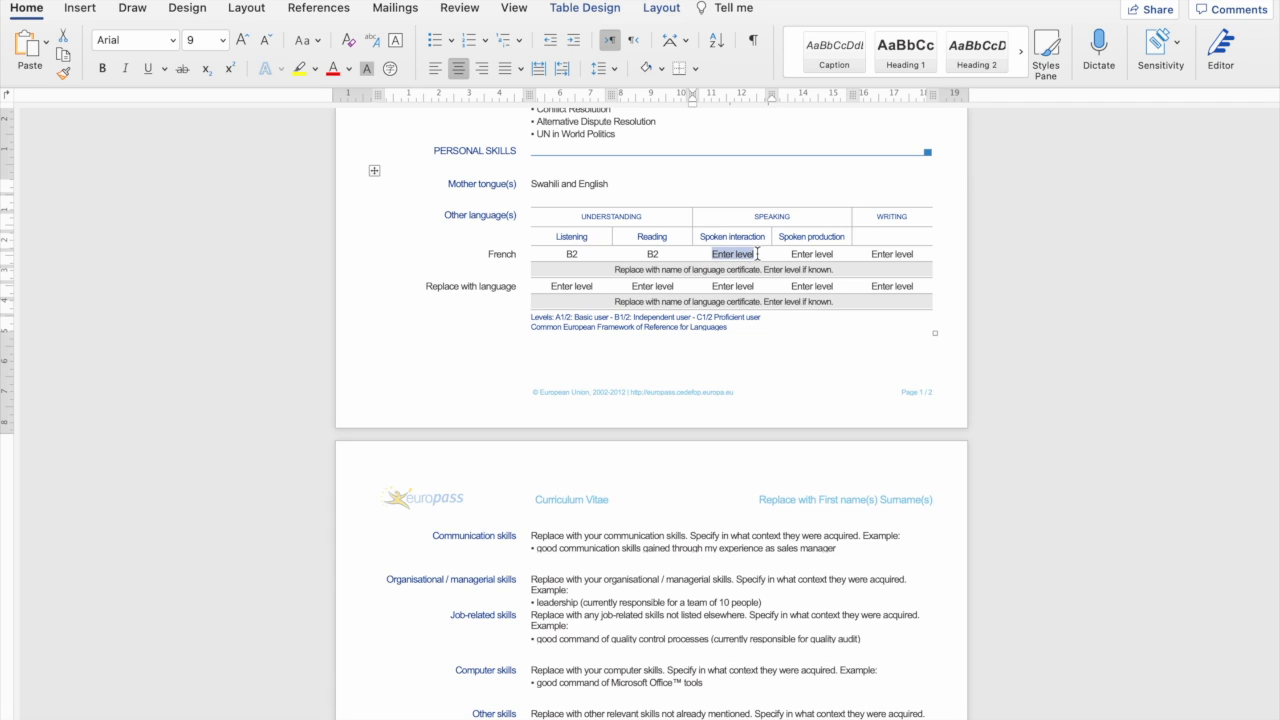
pyautogui.write('B2')
pyautogui.moveTo(791, 254); pyautogui.dragTo(836, 255)
pyautogui.write('B2')
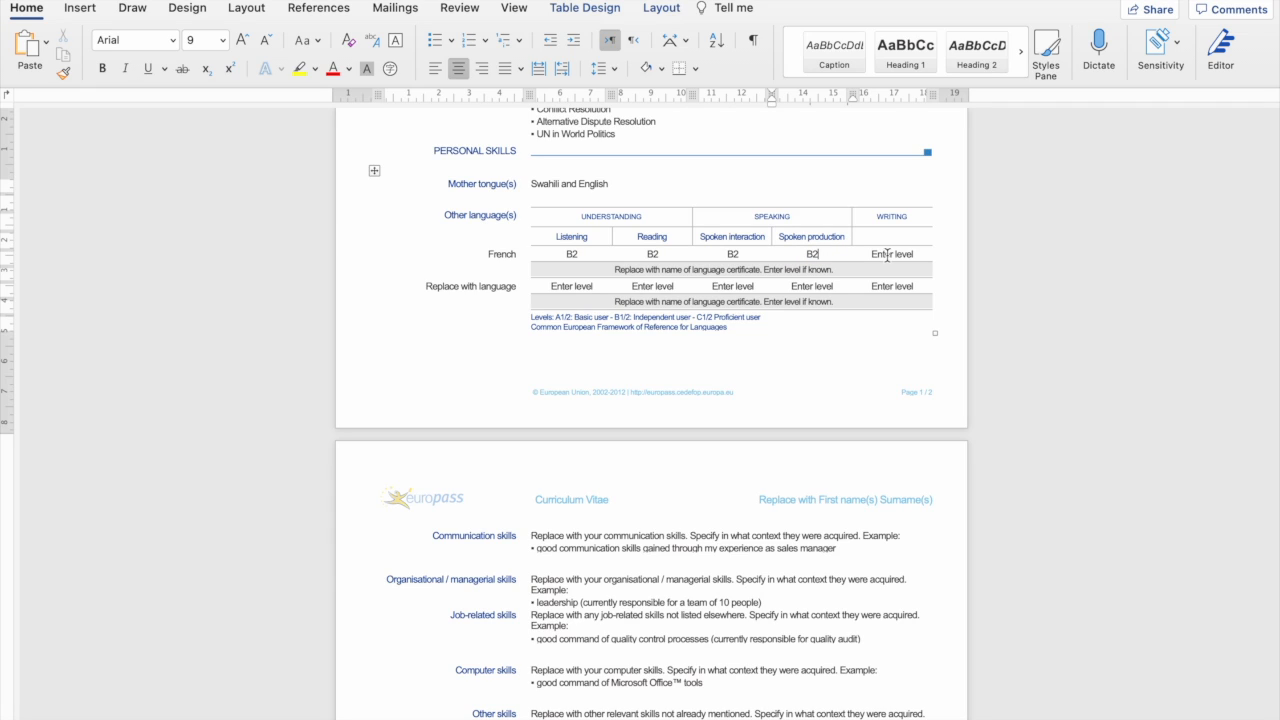
pyautogui.moveTo(871, 254); pyautogui.dragTo(929, 254)
pyautogui.write('B2')
pyautogui.moveTo(518, 286); pyautogui.dragTo(421, 287)
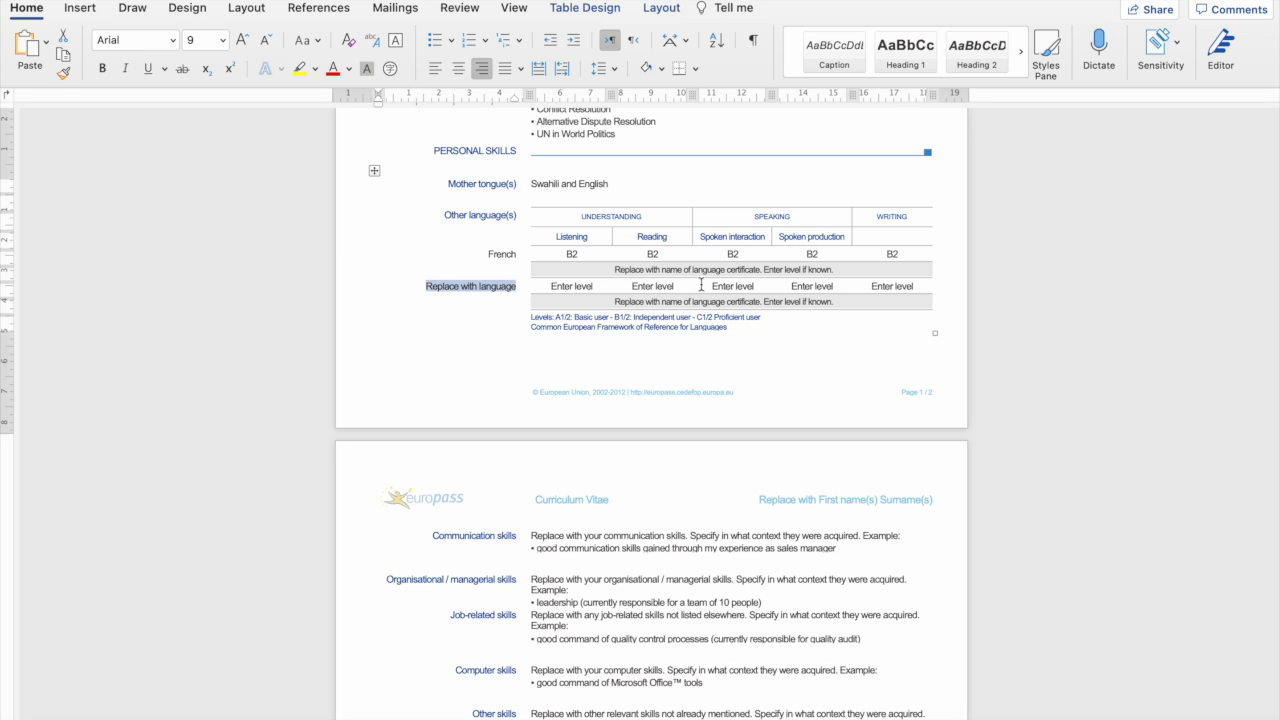
pyautogui.click(517, 291)
# Label the second language row Portuguese.
pyautogui.moveTo(516, 287); pyautogui.dragTo(440, 289)
pyautogui.write('Portuguese')
pyautogui.click(562, 286)
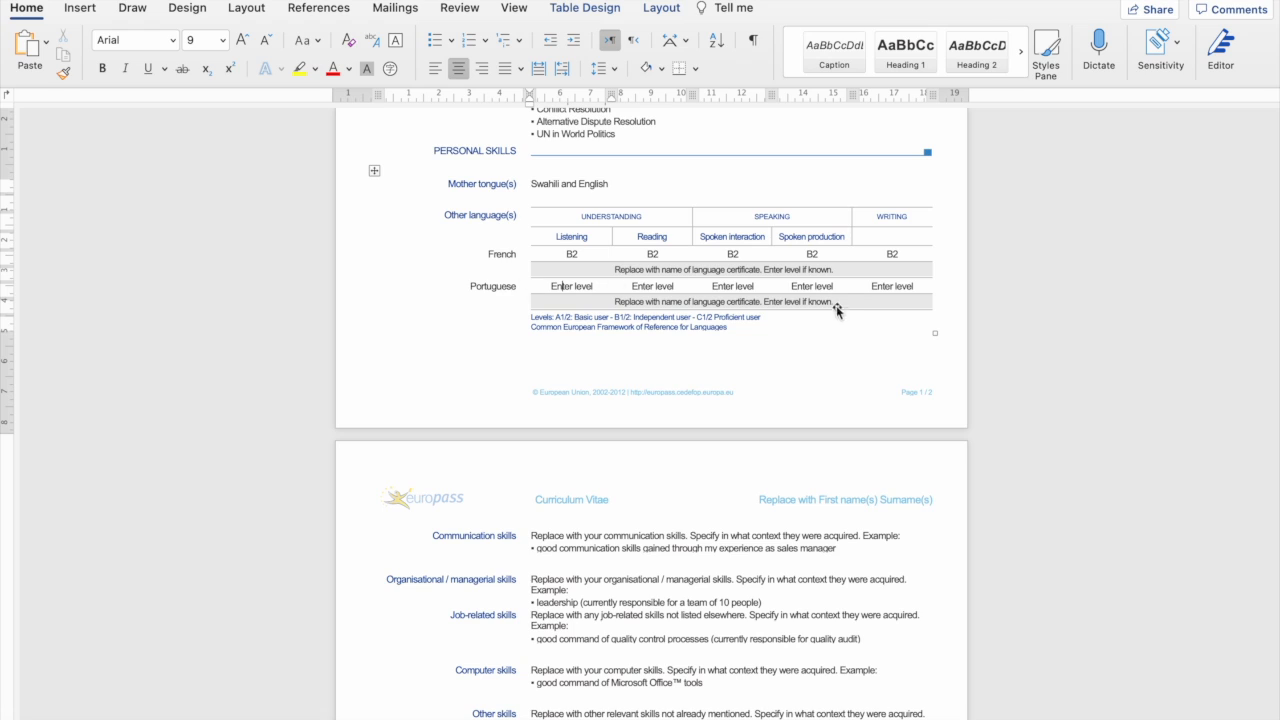
# Delete the Portuguese level cells and certificate row from the language table.
pyautogui.moveTo(934, 306); pyautogui.dragTo(749, 282)
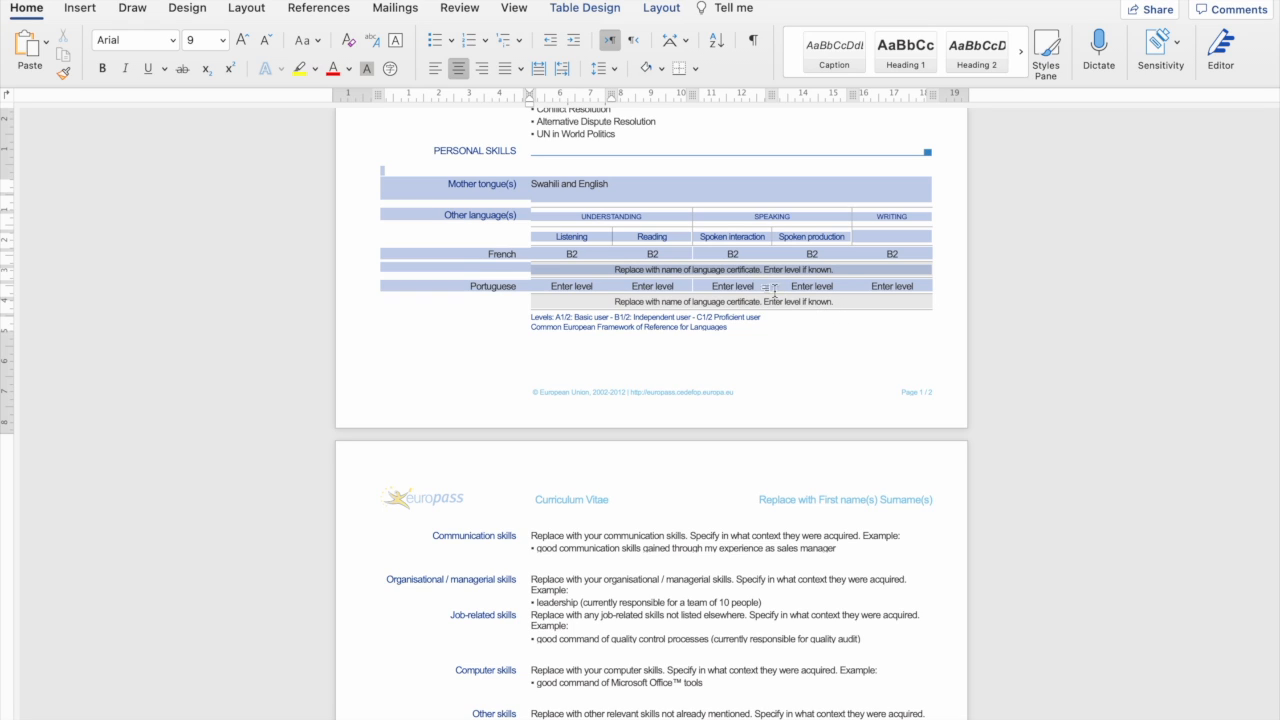
pyautogui.click(749, 283)
pyautogui.moveTo(891, 309); pyautogui.dragTo(690, 289)
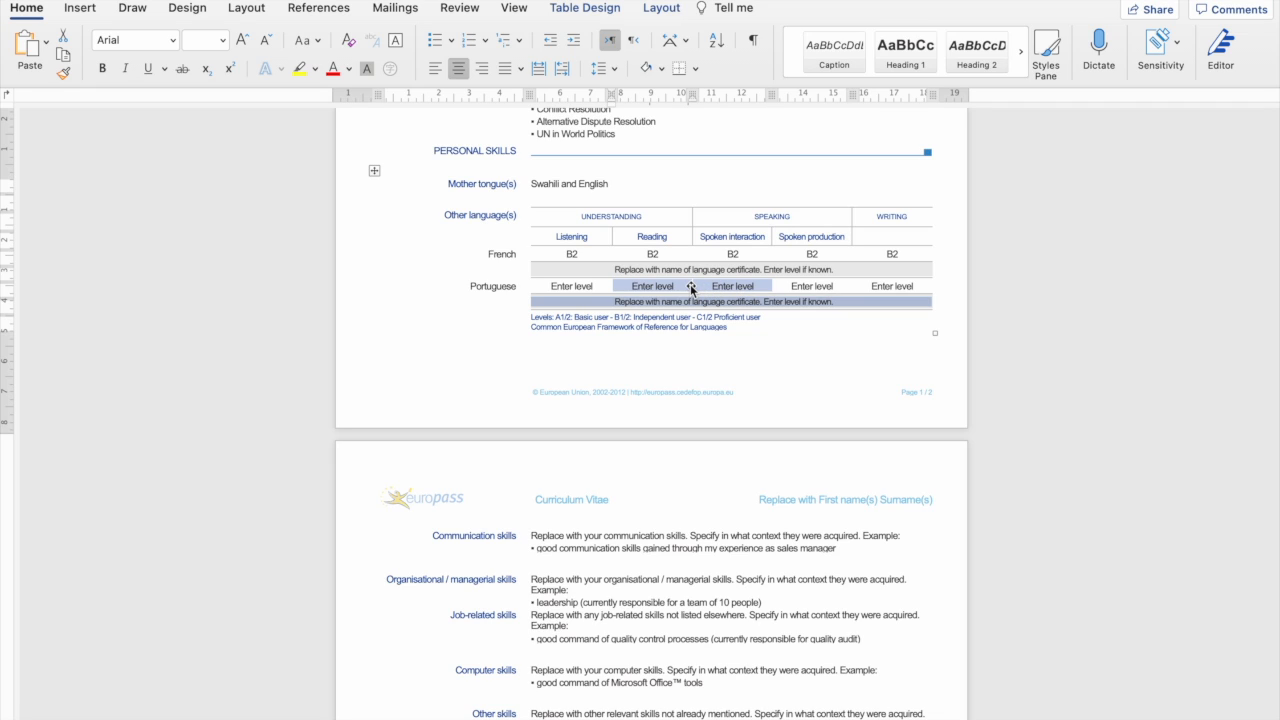
pyautogui.click(666, 289)
pyautogui.moveTo(912, 288); pyautogui.dragTo(557, 285)
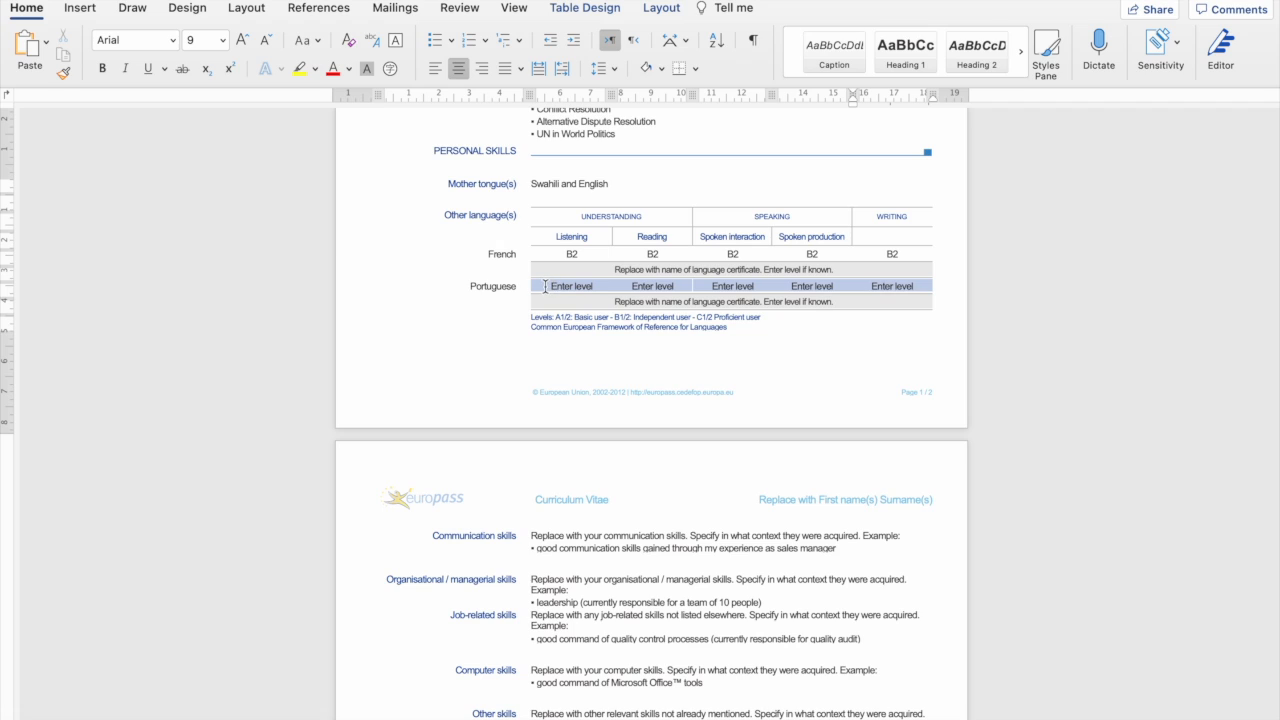
pyautogui.press('BackSpace')
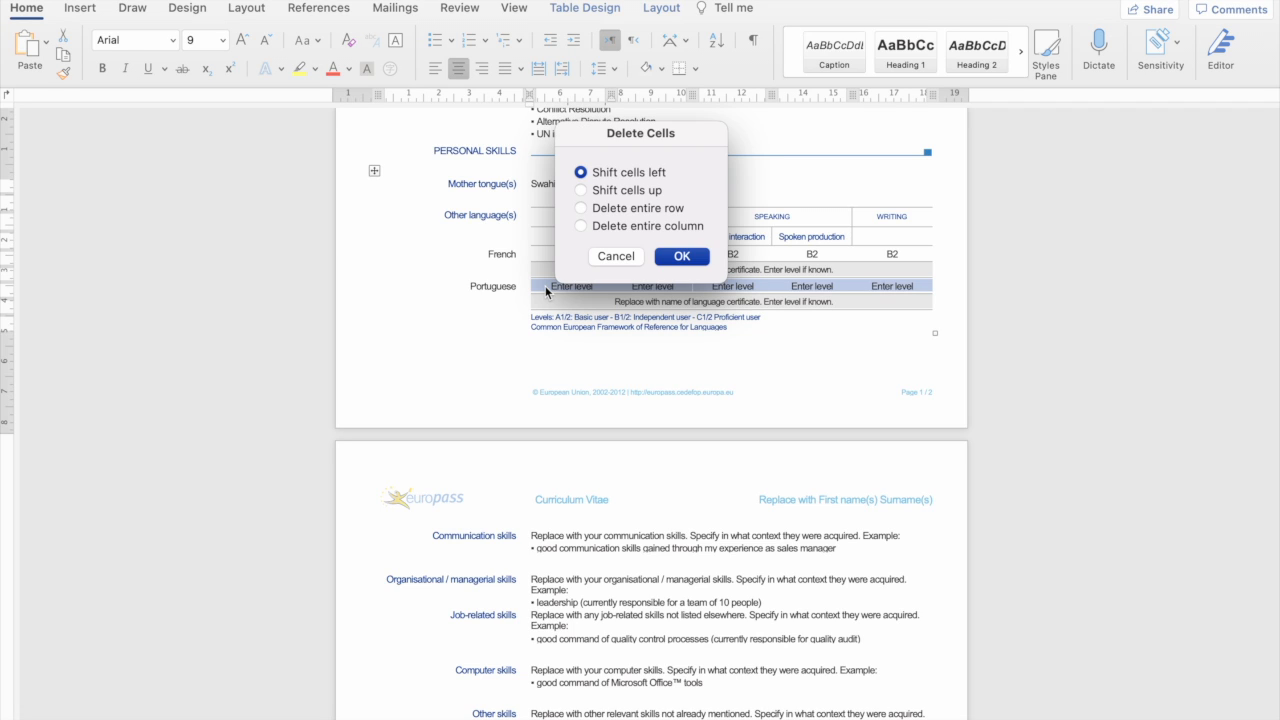
pyautogui.click(684, 256)
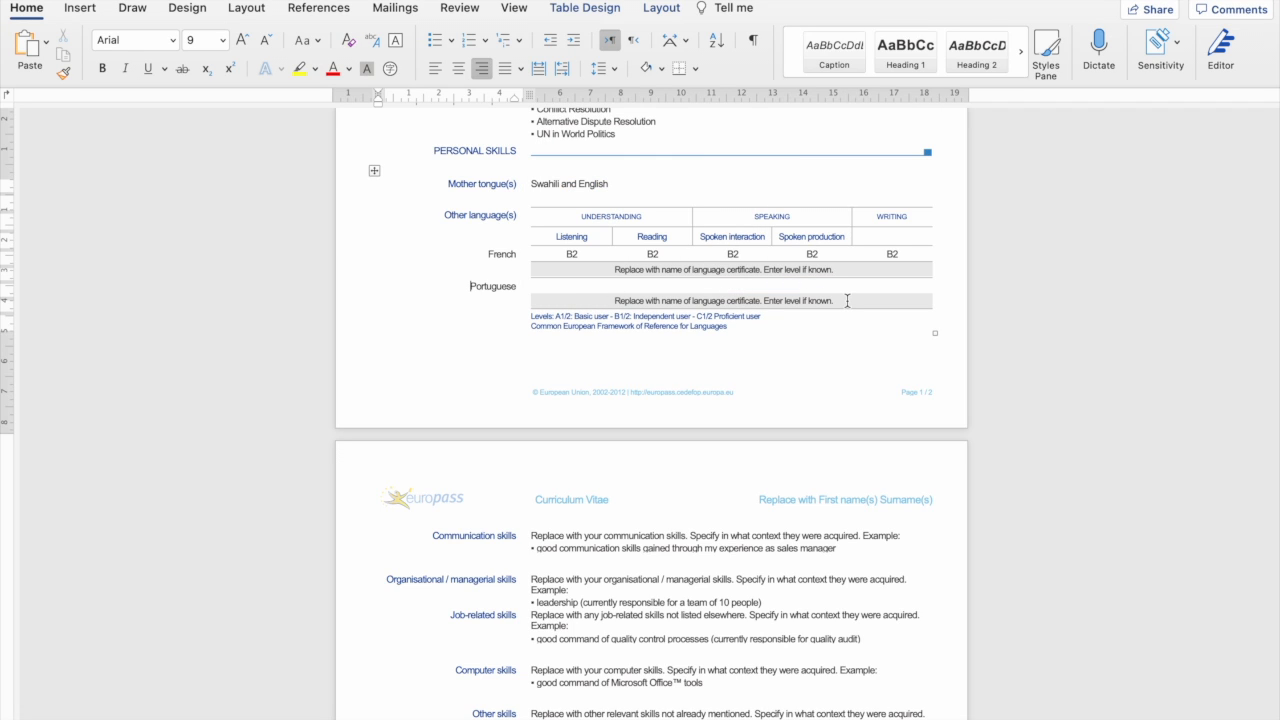
pyautogui.moveTo(845, 300); pyautogui.dragTo(625, 292)
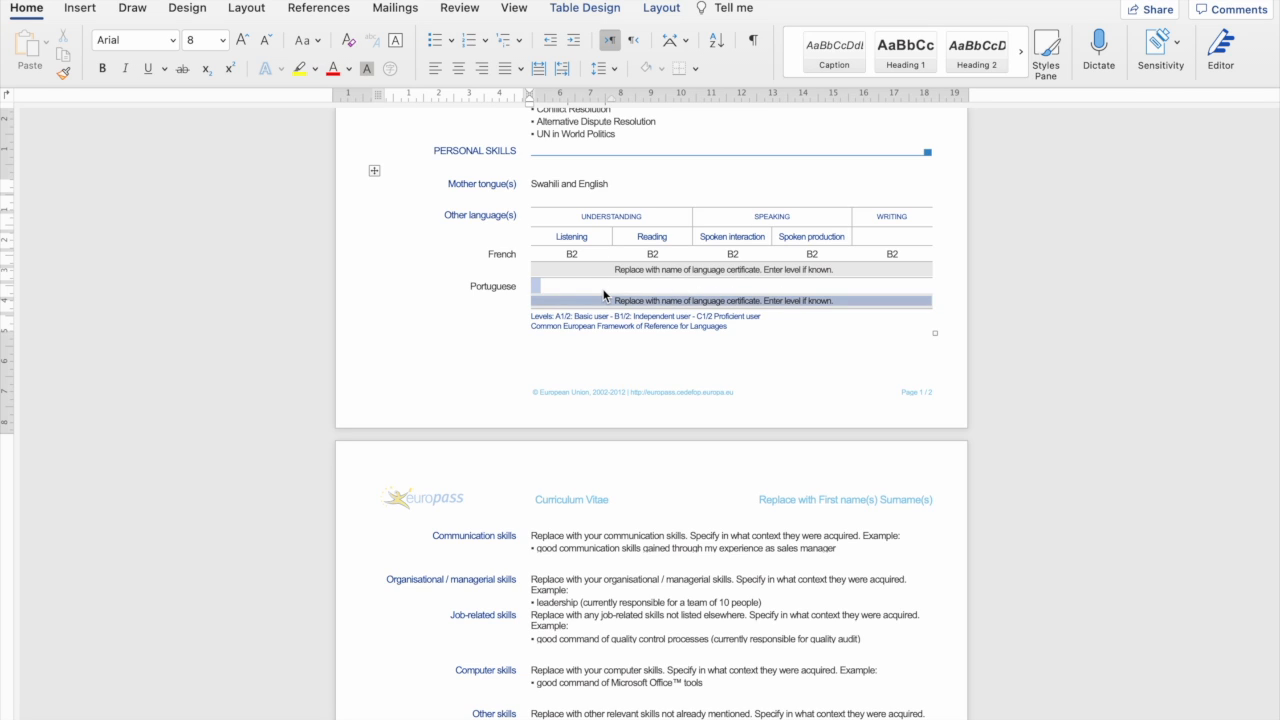
pyautogui.press('BackSpace')
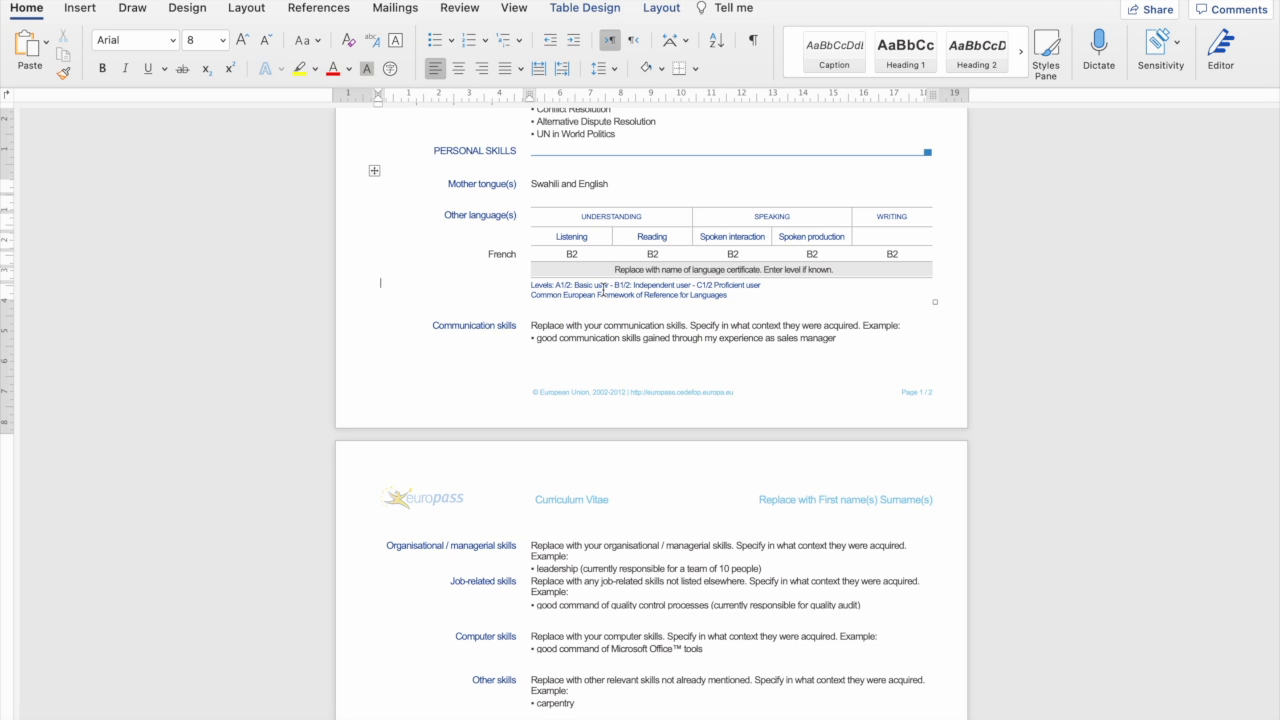
# Fill French's certificate row with 'TOEFL.' and level 95.
pyautogui.click(676, 270)
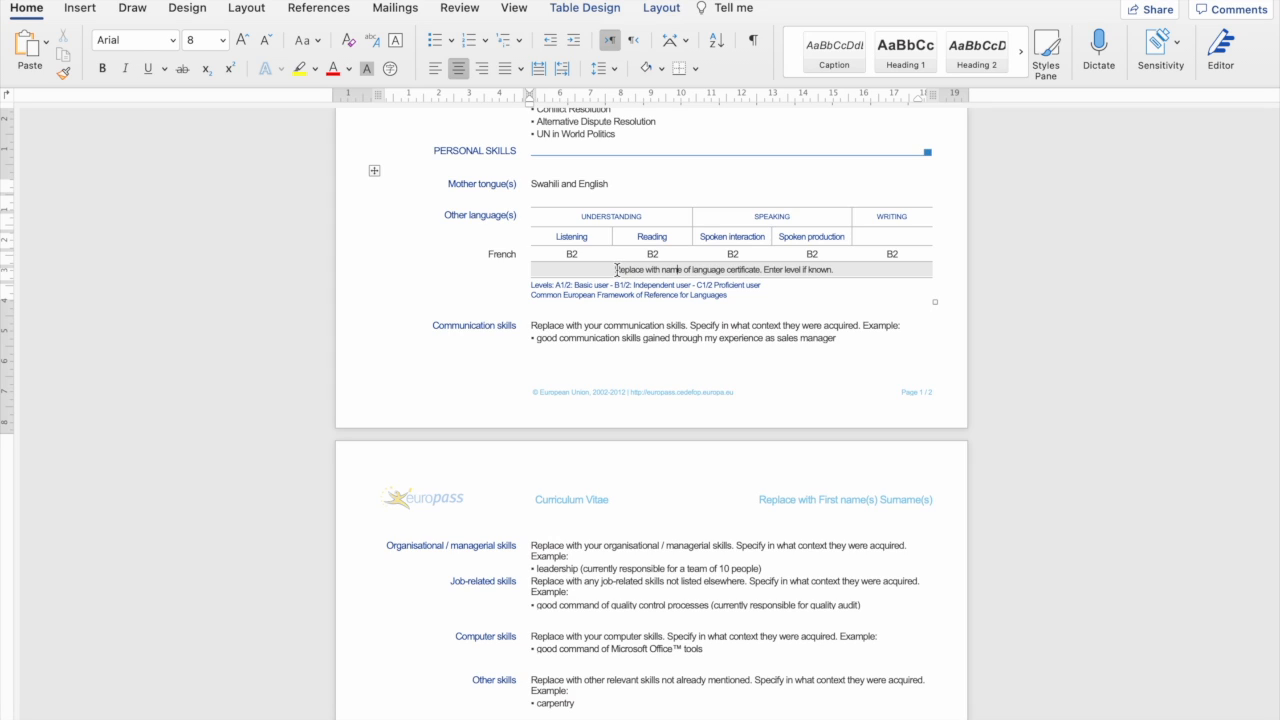
pyautogui.moveTo(612, 270); pyautogui.dragTo(745, 272)
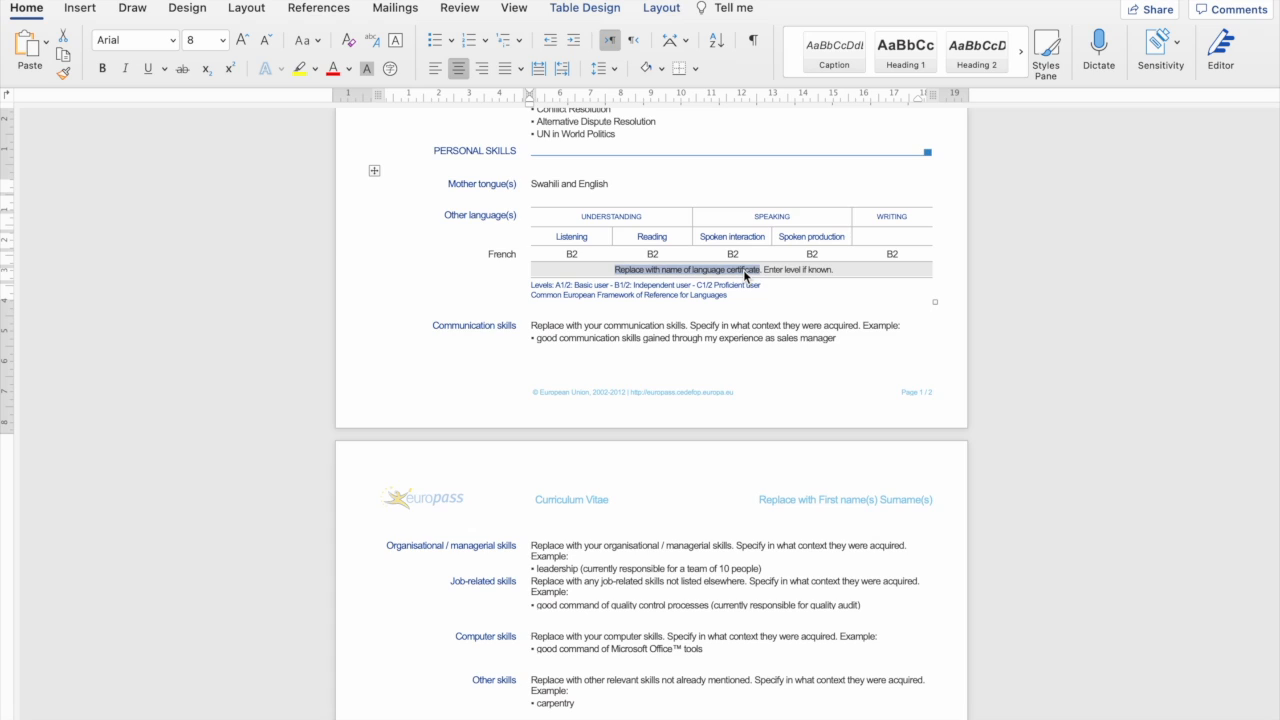
pyautogui.write('Duolingo. Enter level if known')
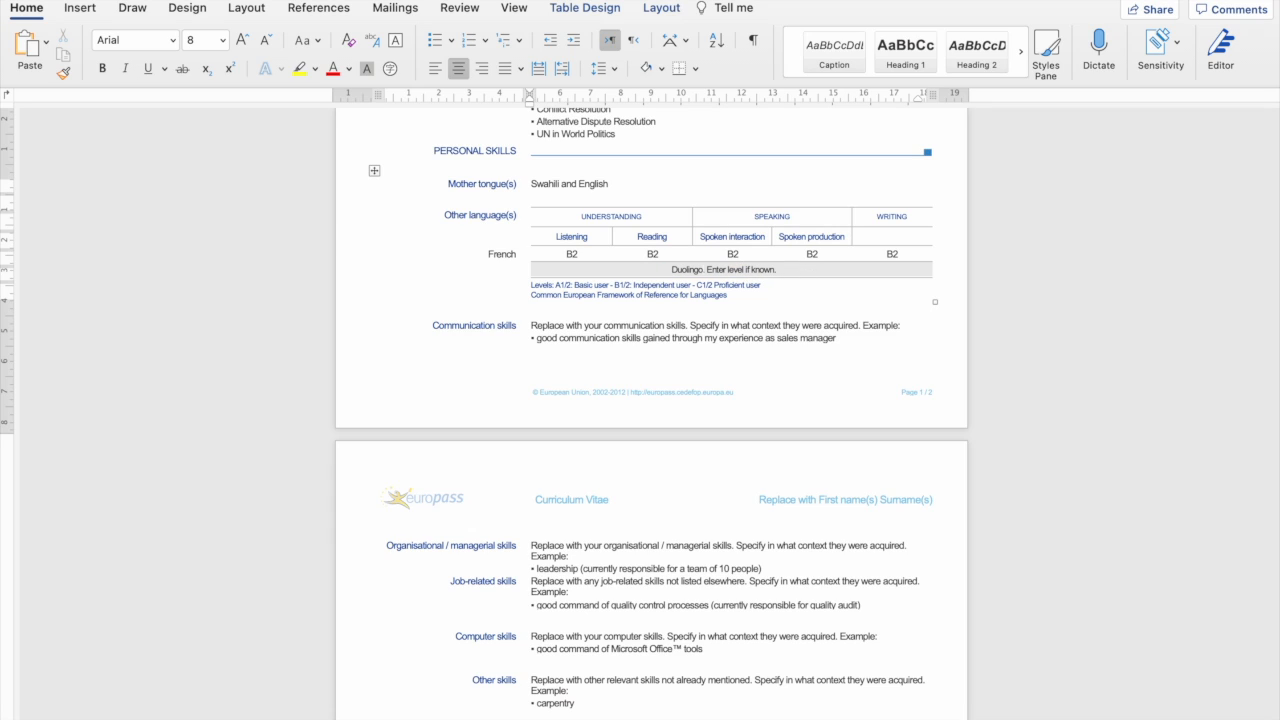
pyautogui.write('....')
pyautogui.press('BackSpace')
pyautogui.press('BackSpace')
pyautogui.press('BackSpace')
pyautogui.press('BackSpace')
pyautogui.press('BackSpace')
pyautogui.press('BackSpace')
pyautogui.press('BackSpace')
pyautogui.press('BackSpace')
pyautogui.press('BackSpace')
pyautogui.press('BackSpace')
pyautogui.press('BackSpace')
pyautogui.press('BackSpace')
pyautogui.press('BackSpace')
pyautogui.write('IELTS')
pyautogui.press('BackSpace')
pyautogui.press('BackSpace')
pyautogui.press('BackSpace')
pyautogui.press('BackSpace')
pyautogui.press('BackSpace')
pyautogui.press('BackSpace')
pyautogui.write('tOEFL.T')
pyautogui.moveTo(777, 273); pyautogui.dragTo(708, 262)
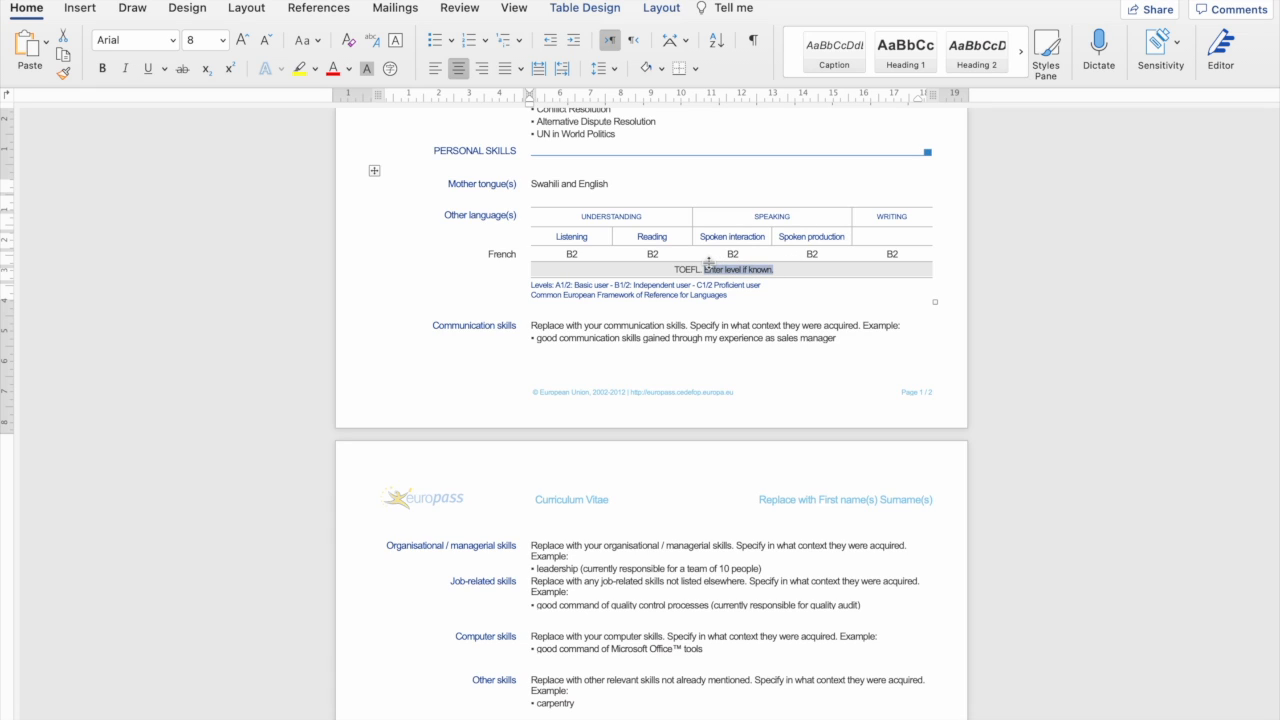
pyautogui.press('BackSpace')
pyautogui.write('95')
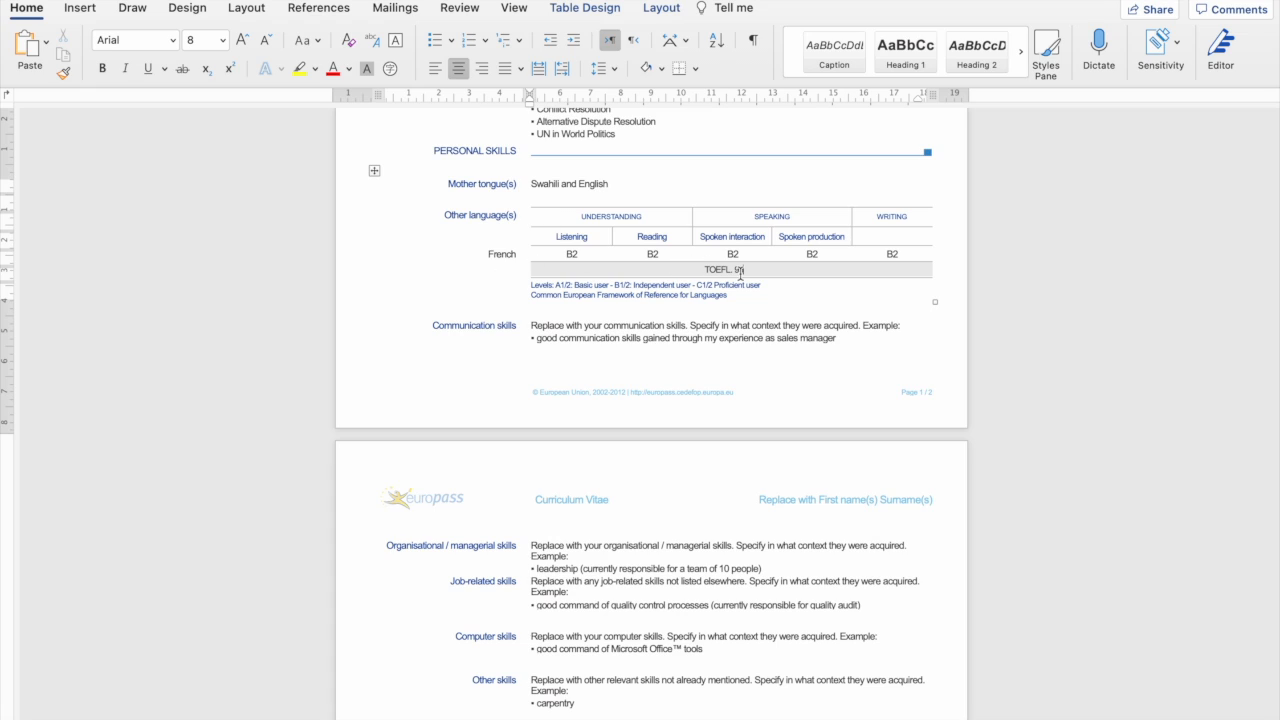
# Check the 'TOEFL.' label and 95 score in French's certificate row.
pyautogui.moveTo(703, 270); pyautogui.dragTo(733, 270)
pyautogui.click(738, 268)
pyautogui.click(748, 268)
pyautogui.moveTo(703, 268); pyautogui.dragTo(733, 276)
pyautogui.click(650, 285)
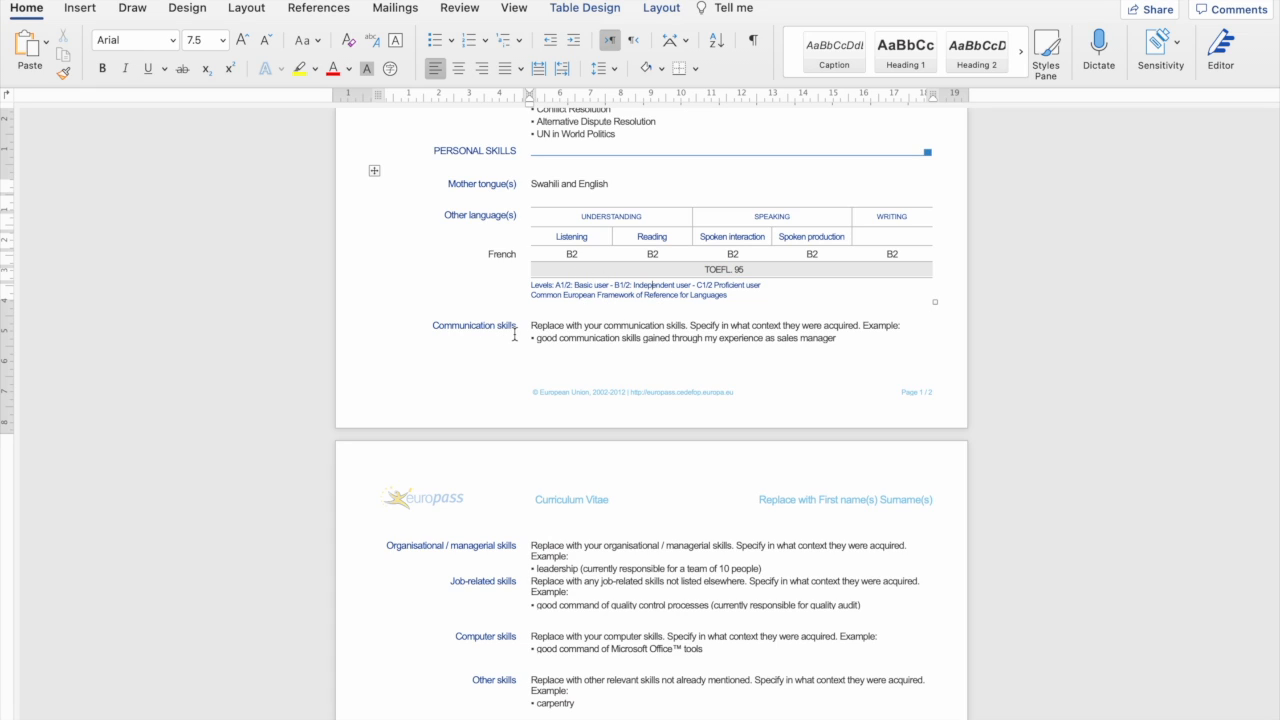
# Delete the Communication skills instruction sentence and blank line, restoring the row after an accidental deletion.
pyautogui.scroll(-5, 514, 334)
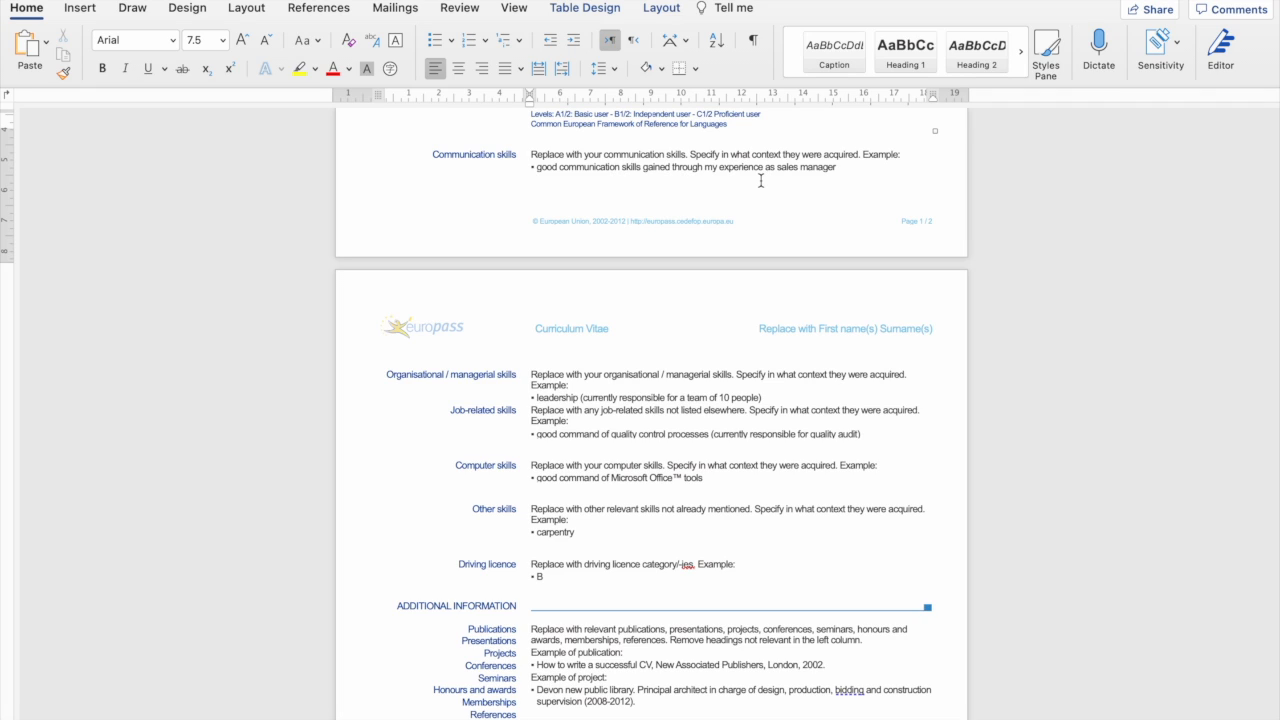
pyautogui.click(834, 167)
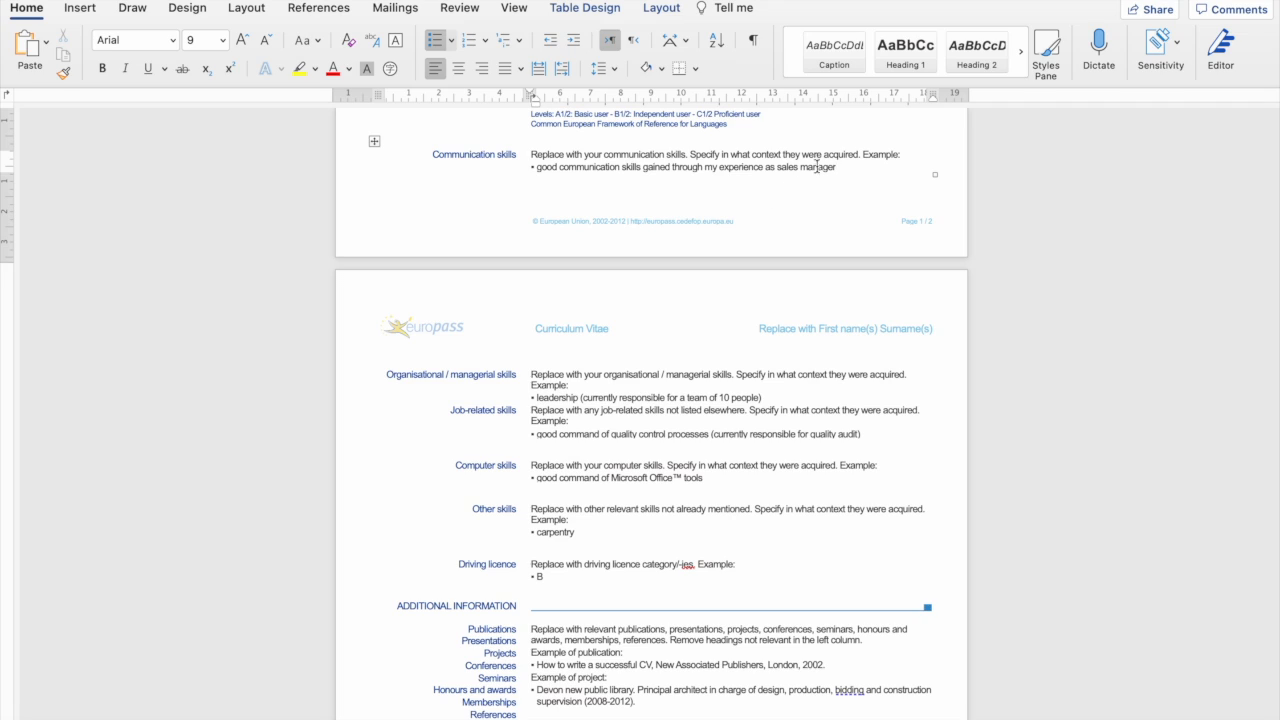
pyautogui.moveTo(844, 167); pyautogui.dragTo(432, 156)
pyautogui.press('BackSpace')
pyautogui.scroll(1, 494, 217)
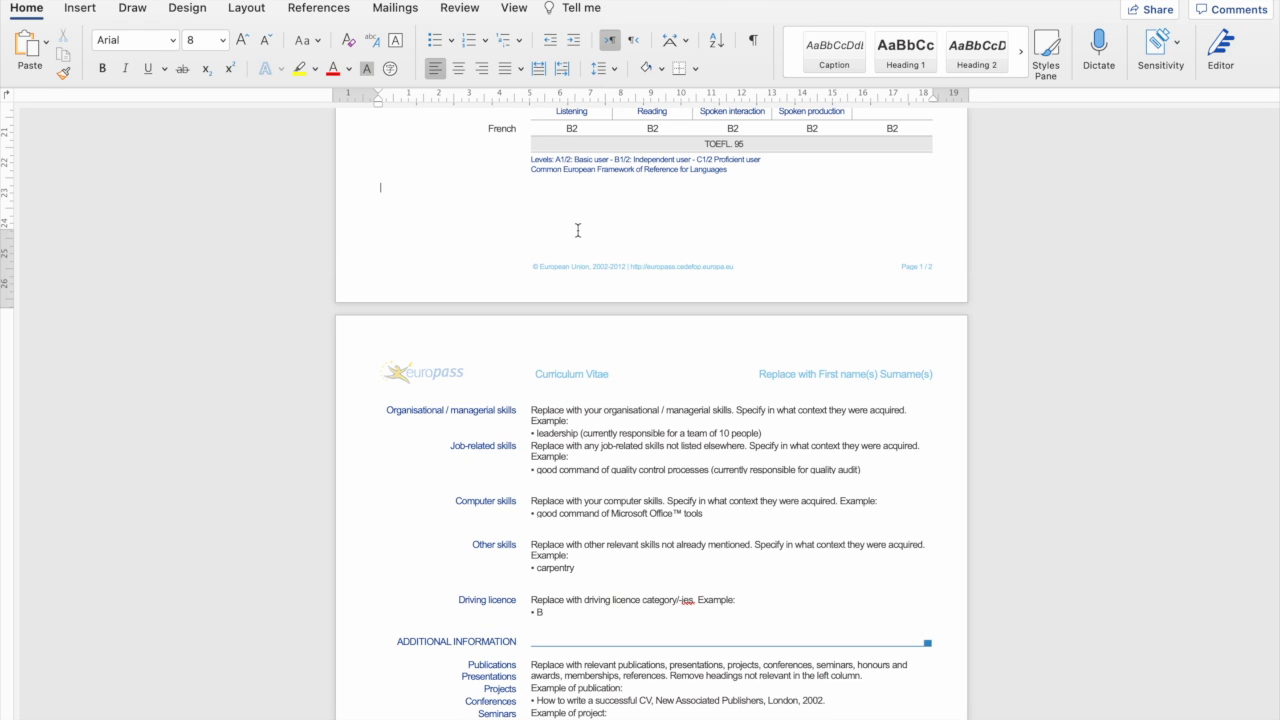
pyautogui.press('super+z')
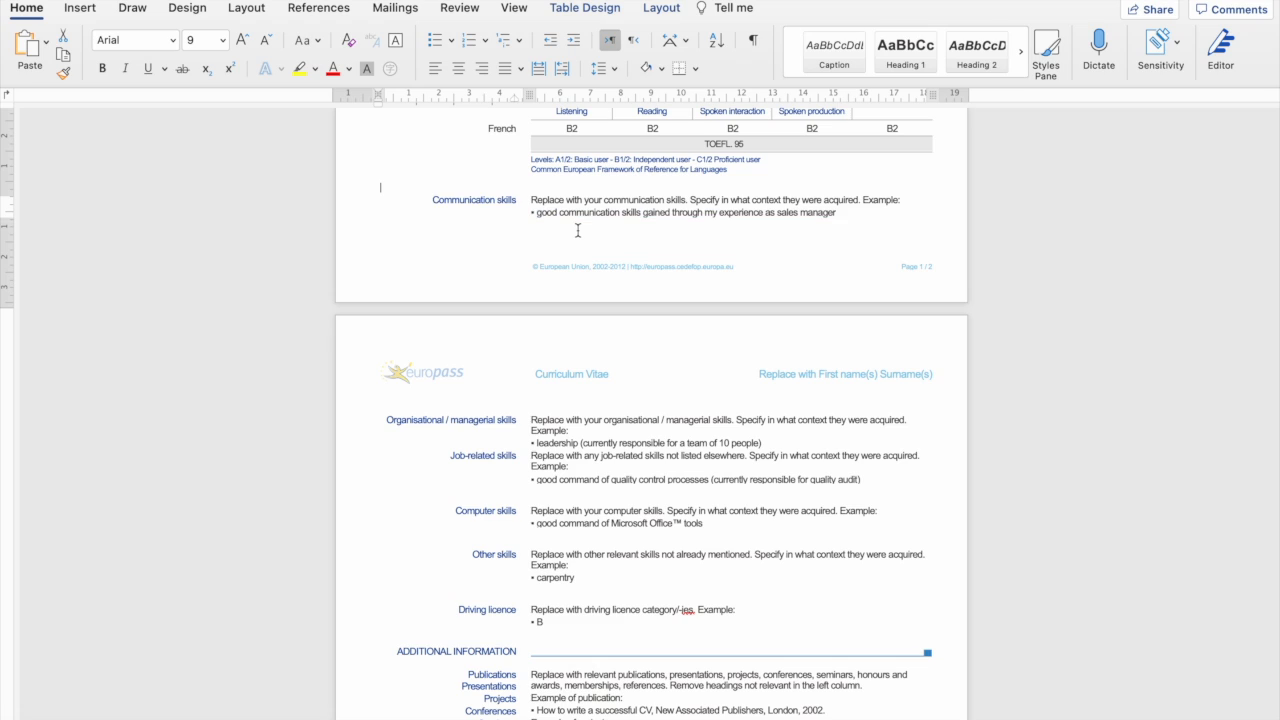
pyautogui.moveTo(531, 200); pyautogui.dragTo(836, 213)
pyautogui.moveTo(754, 202); pyautogui.dragTo(835, 198)
pyautogui.press('BackSpace')
pyautogui.write('.')
pyautogui.press('BackSpace')
pyautogui.press('BackSpace')
pyautogui.press('BackSpace')
pyautogui.press('BackSpace')
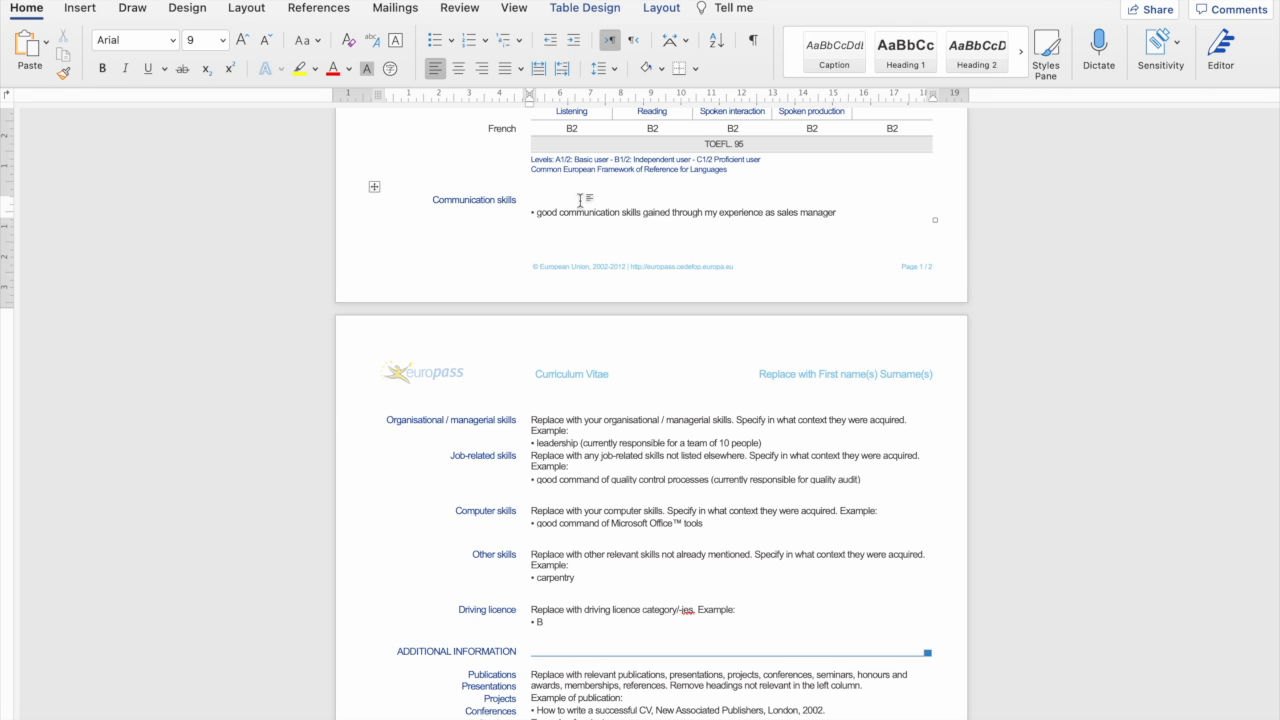
pyautogui.press('Delete')
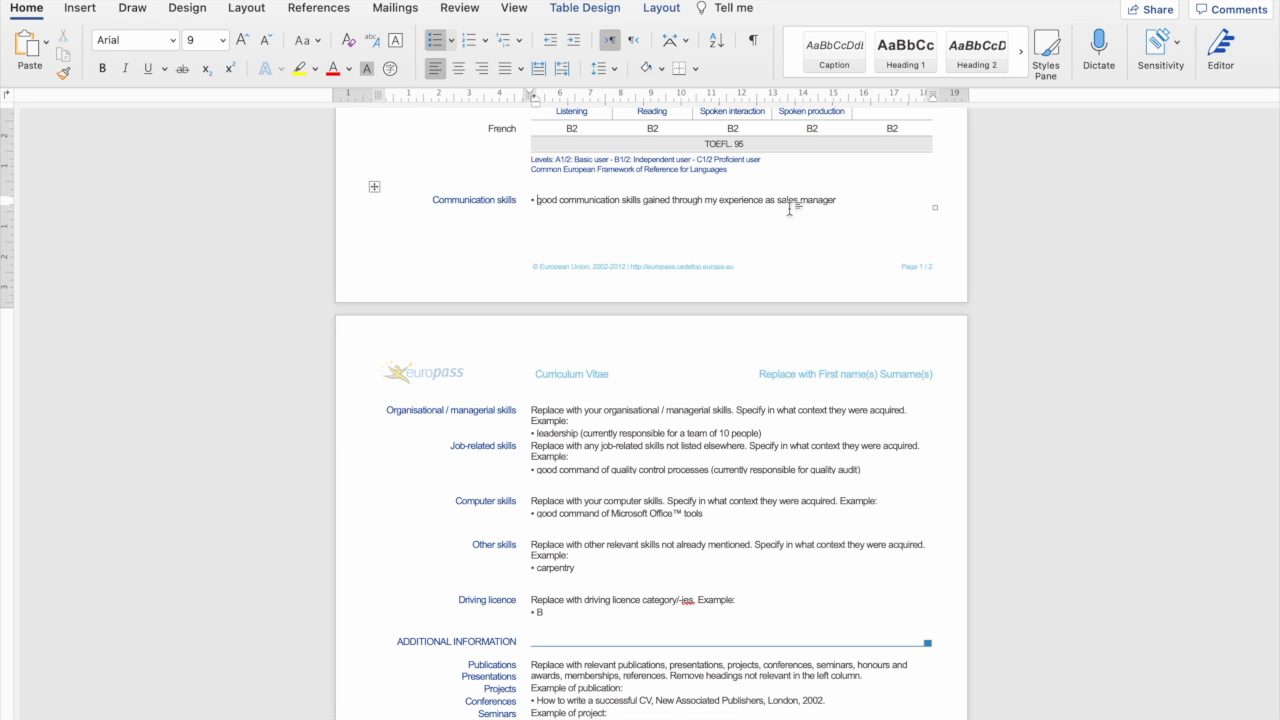
# Change 'sales manager' to 'social media manager' in the Communication skills bullet.
pyautogui.scroll(15, 779, 200)
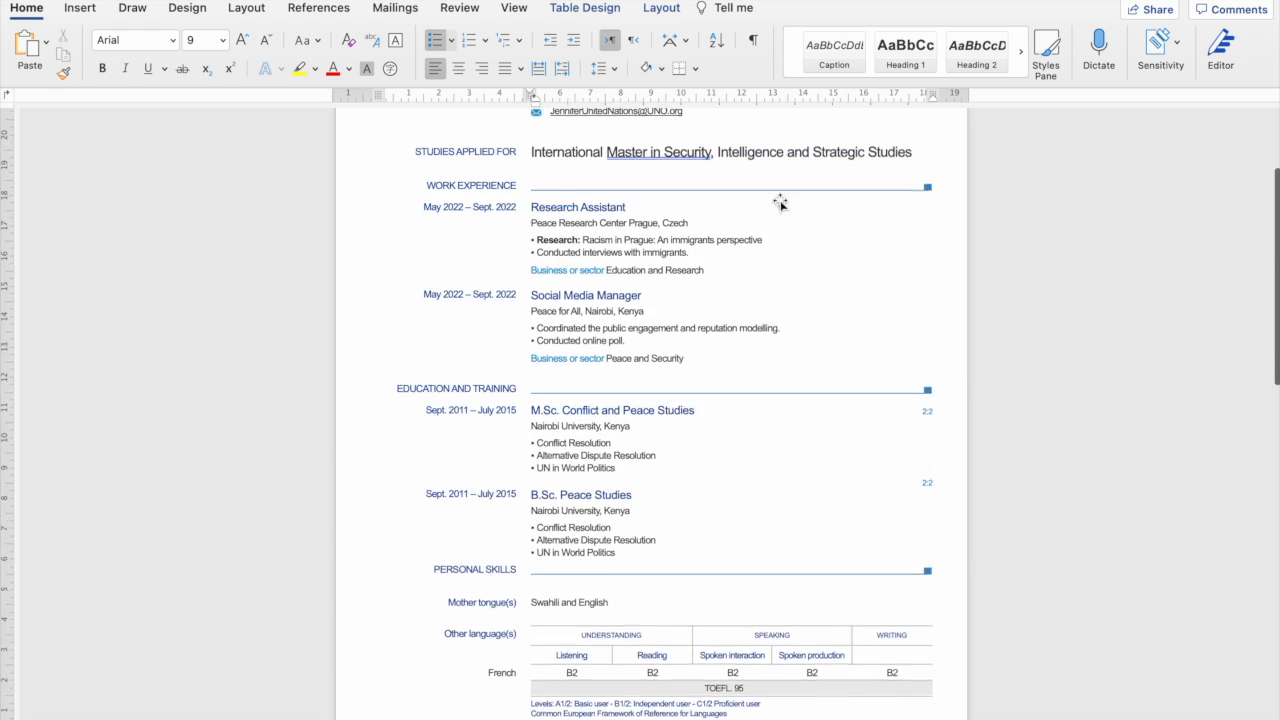
pyautogui.scroll(1, 779, 194)
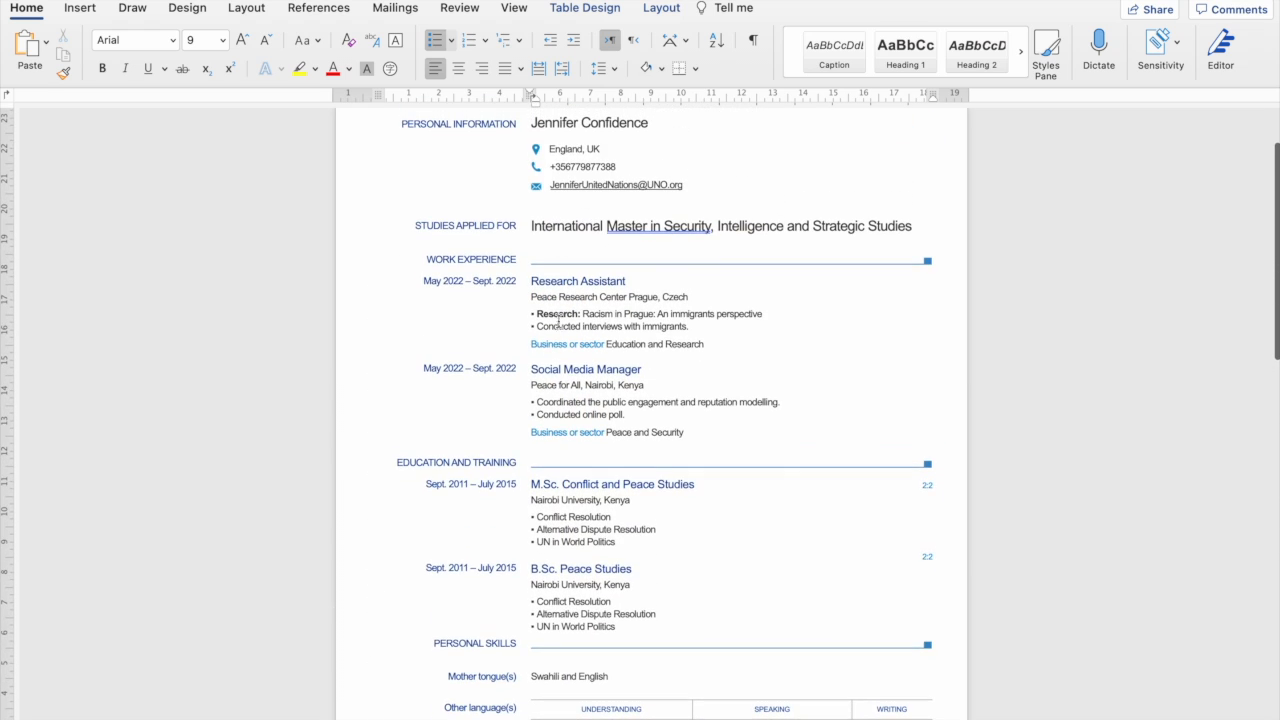
pyautogui.scroll(-8, 695, 455)
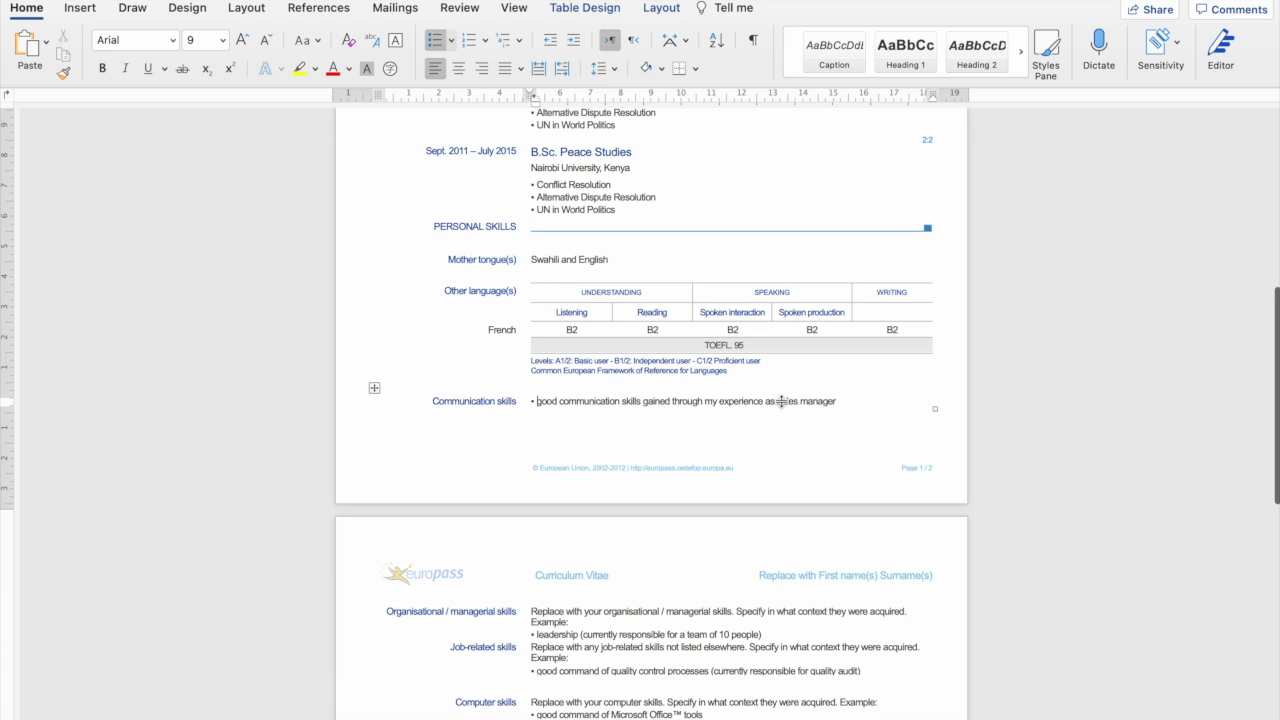
pyautogui.moveTo(779, 401)
pyautogui.mouseDown()
pyautogui.moveTo(834, 400)
pyautogui.moveTo(797, 398)
pyautogui.mouseUp()
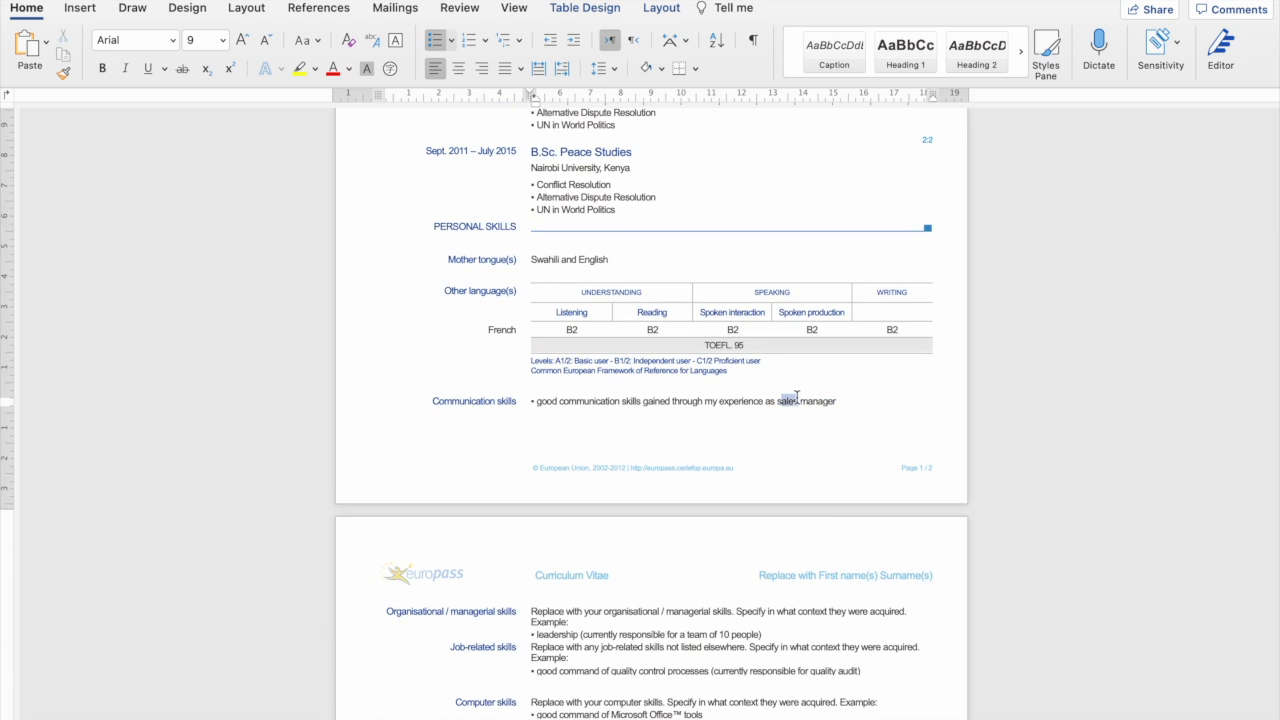
pyautogui.press('Delete')
pyautogui.write('social media')
pyautogui.scroll(-6, 834, 402)
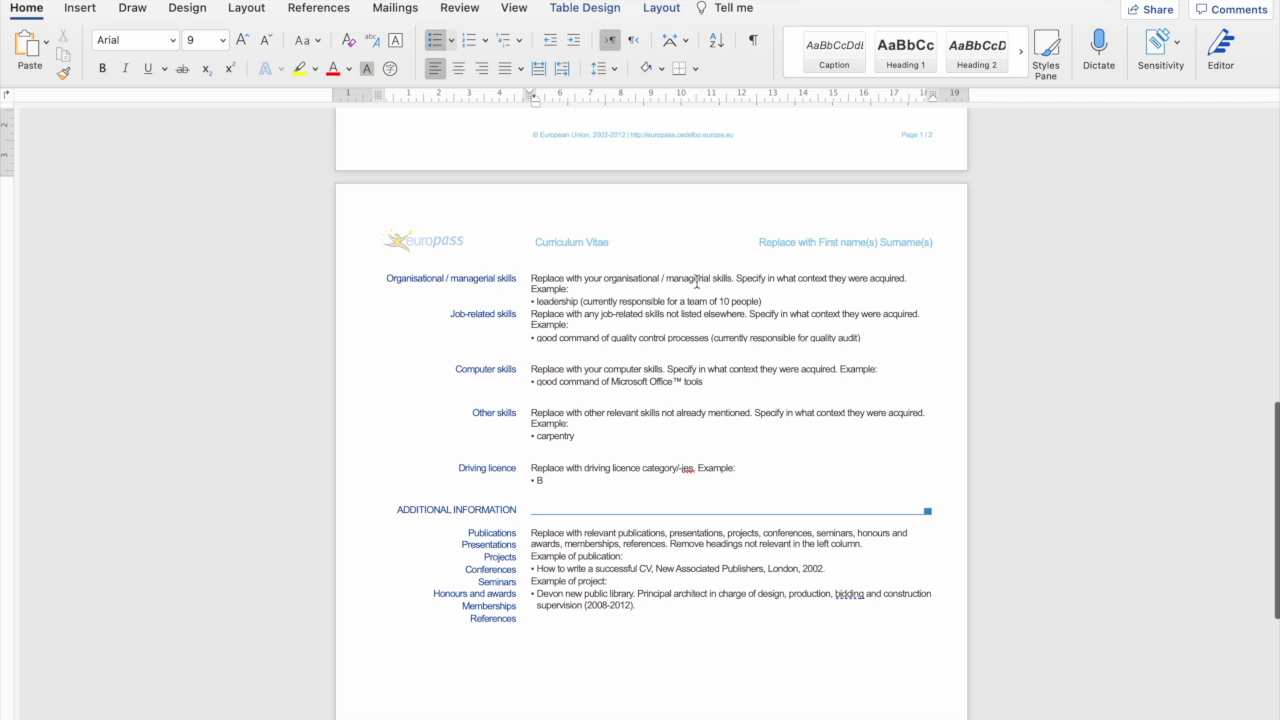
# Delete the Organisational / managerial skills instruction text and add an unbulleted blank line.
pyautogui.moveTo(575, 290); pyautogui.dragTo(531, 278)
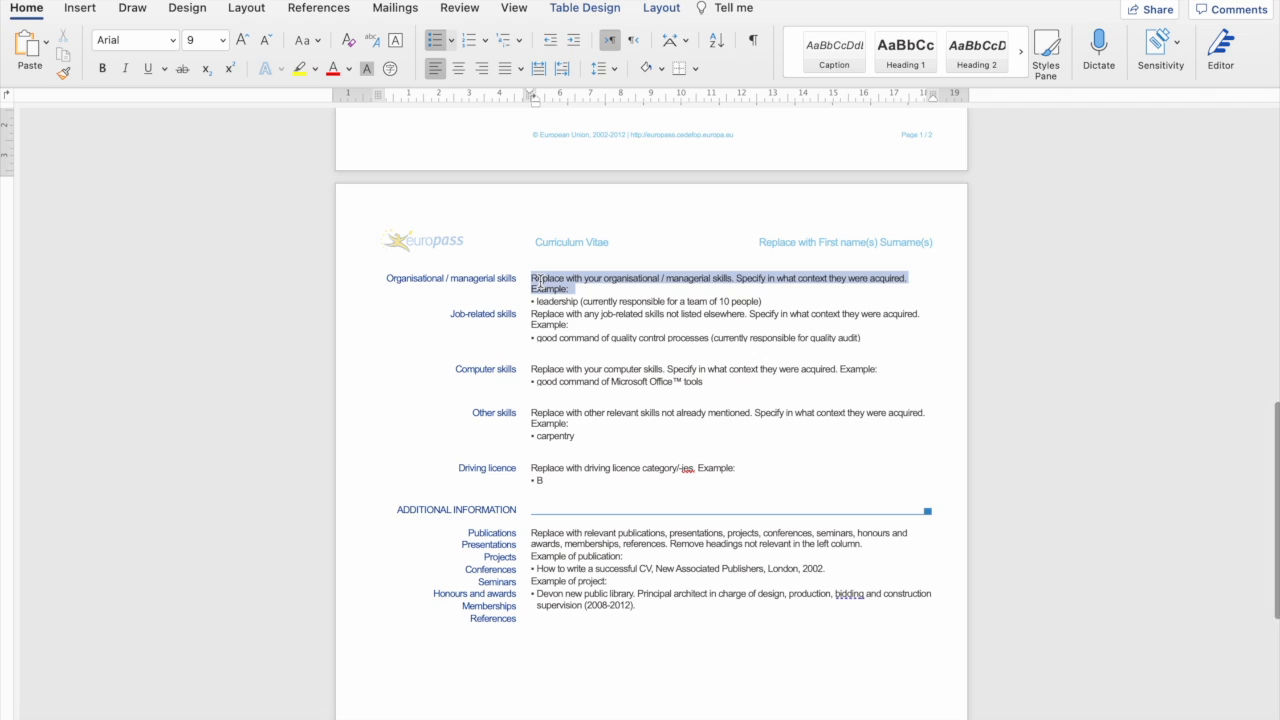
pyautogui.press('BackSpace')
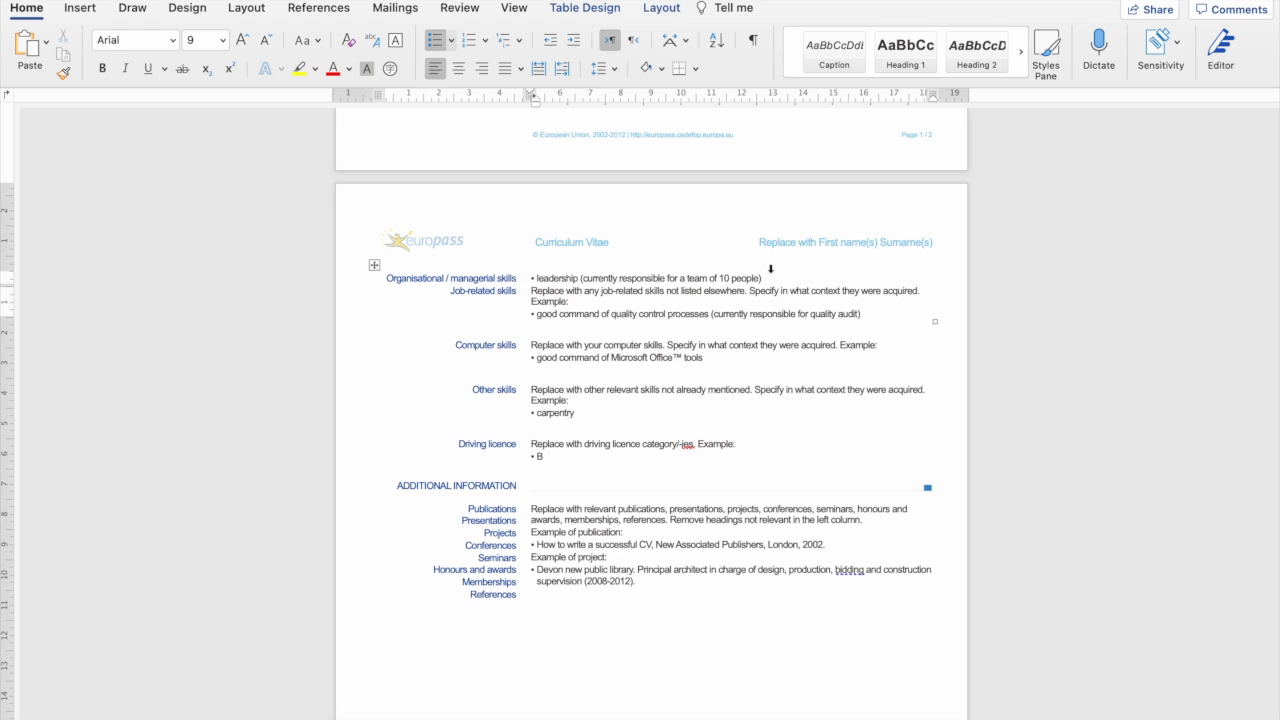
pyautogui.press('Return')
pyautogui.press('BackSpace')
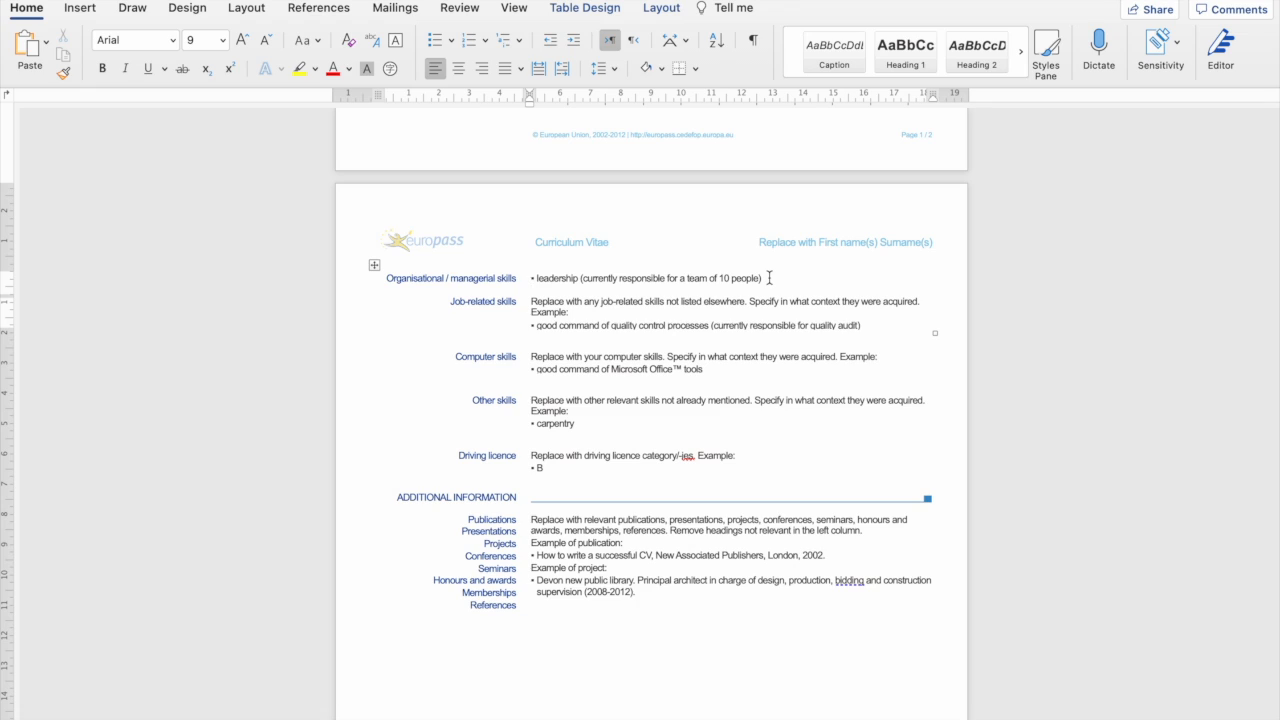
# Replace the parenthetical example after leadership with 'gained as a student association president'.
pyautogui.moveTo(769, 278); pyautogui.dragTo(582, 281)
pyautogui.press('super+c')
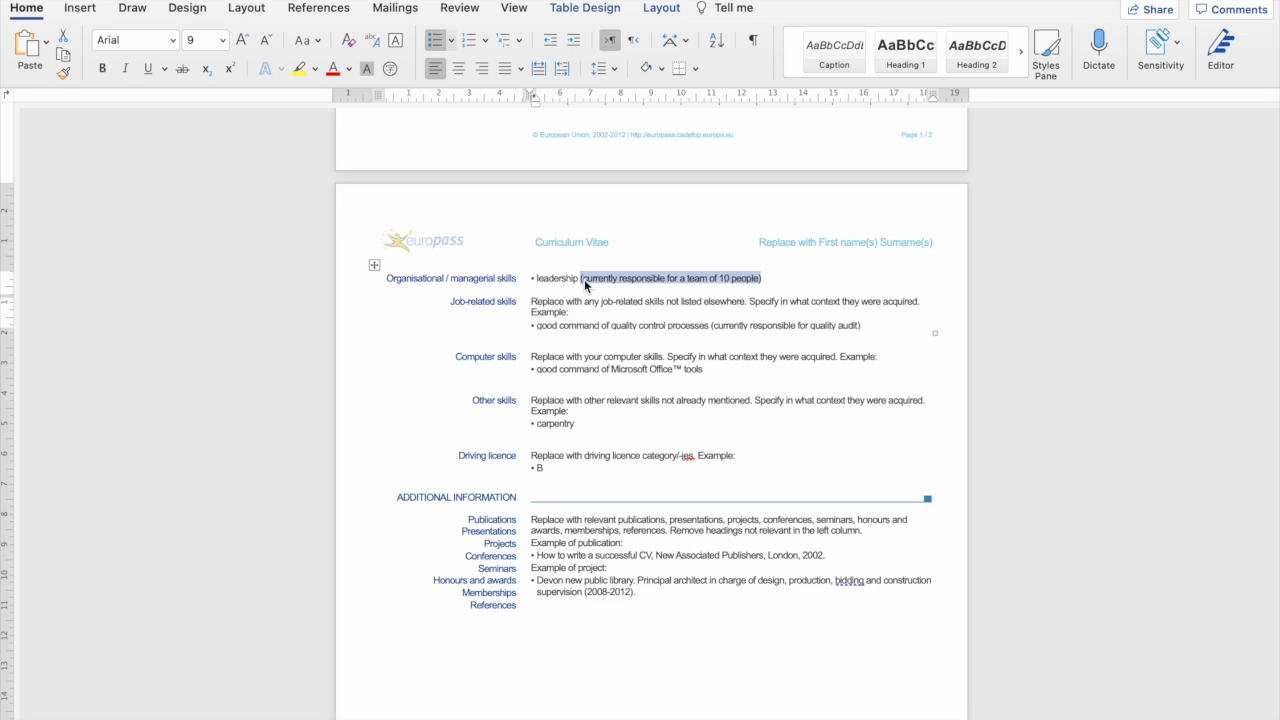
pyautogui.write('ship sk')
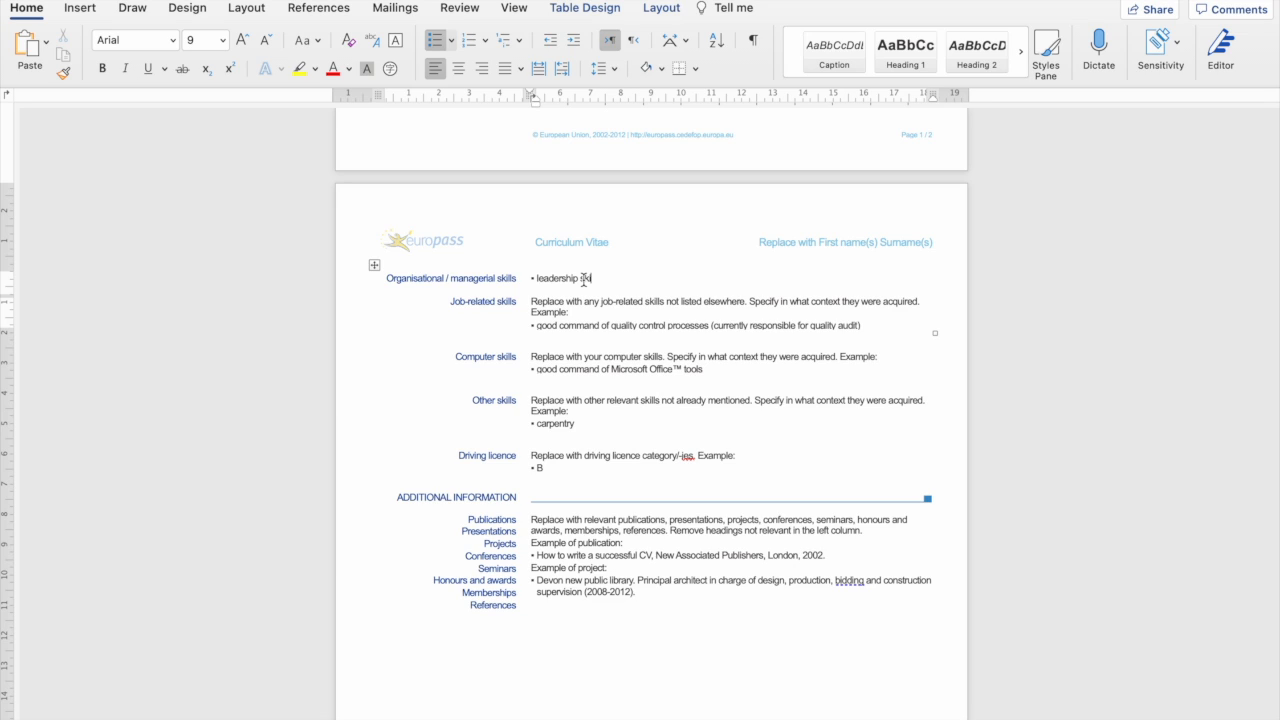
pyautogui.press('super+v')
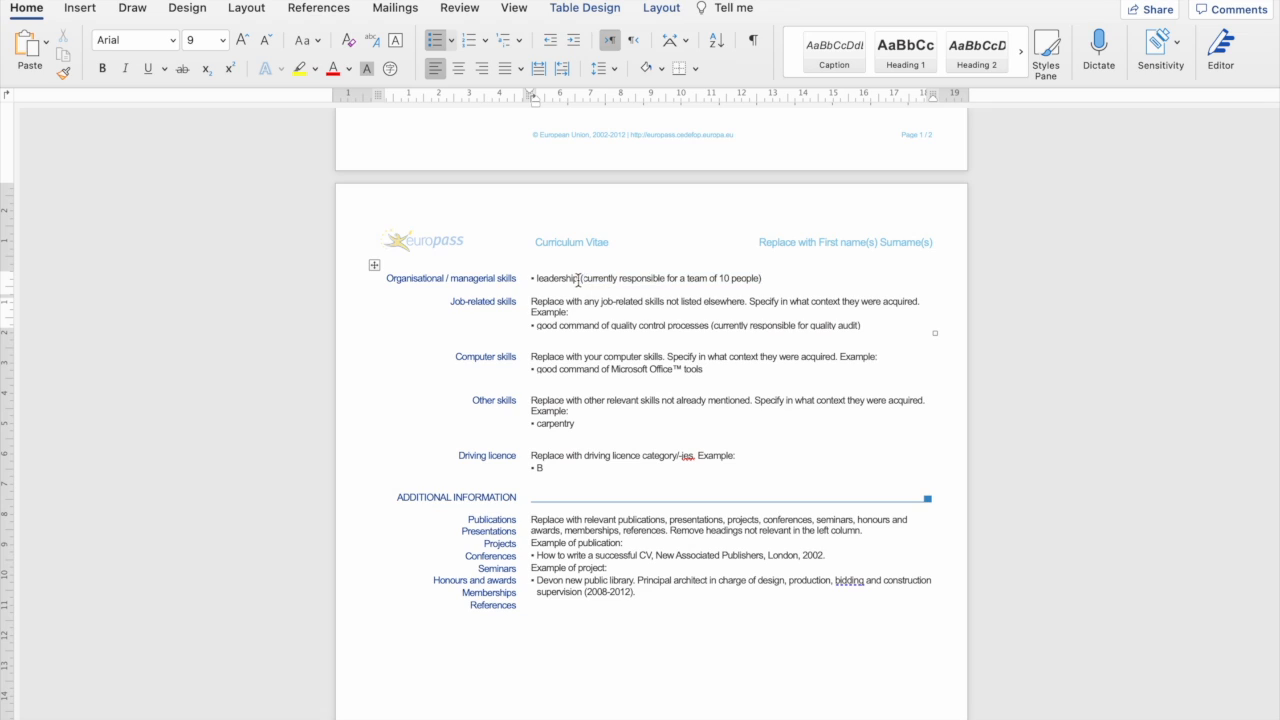
pyautogui.moveTo(582, 278); pyautogui.dragTo(754, 279)
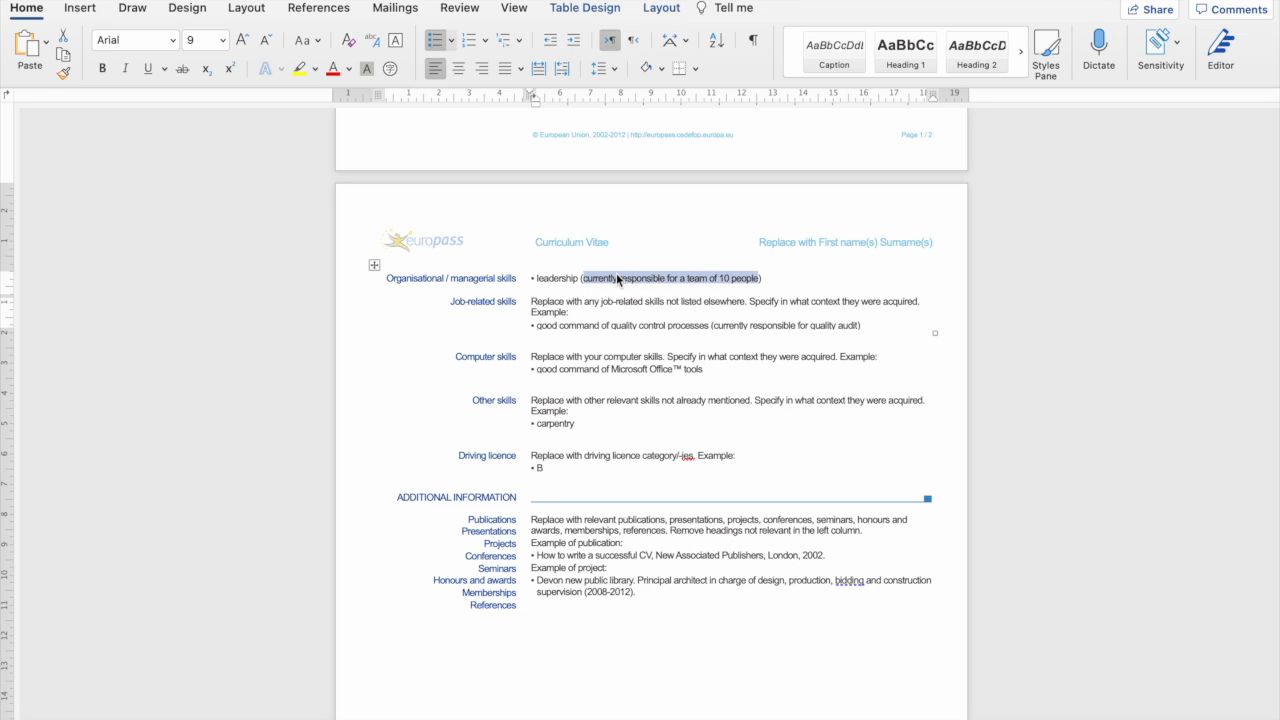
pyautogui.write('gal')
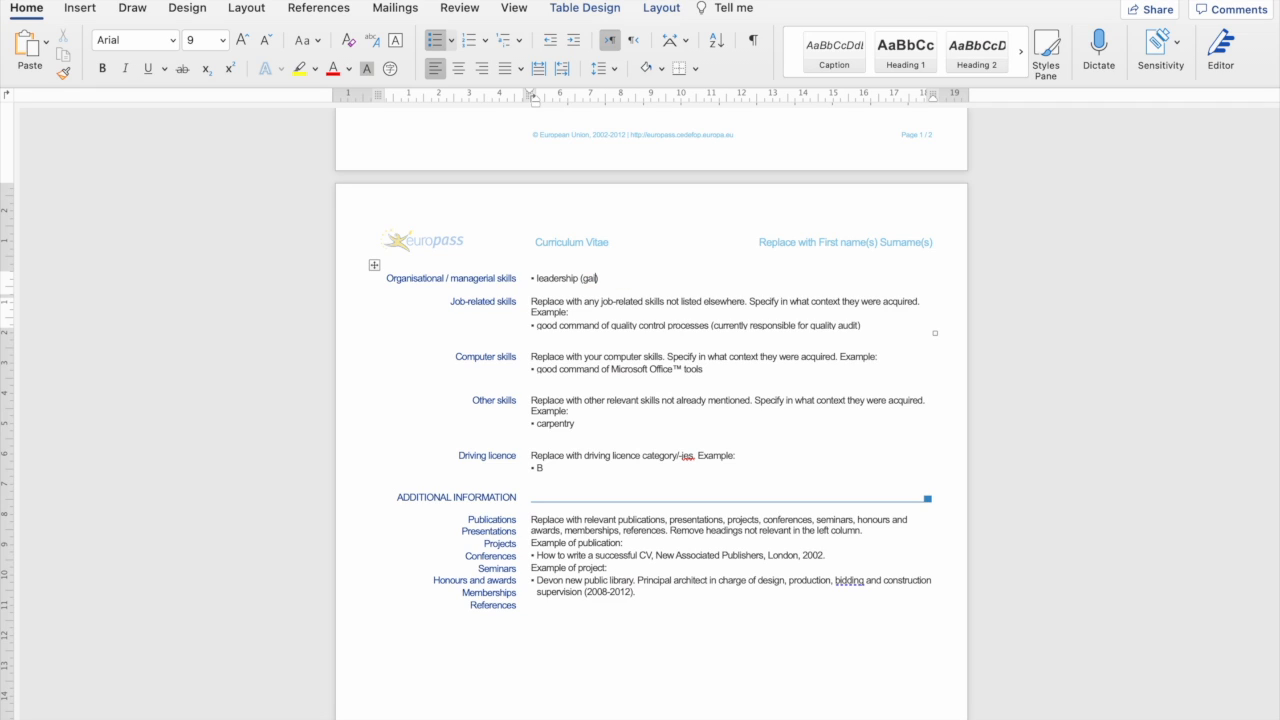
pyautogui.write('ned as a stud')
pyautogui.write('ent association president')
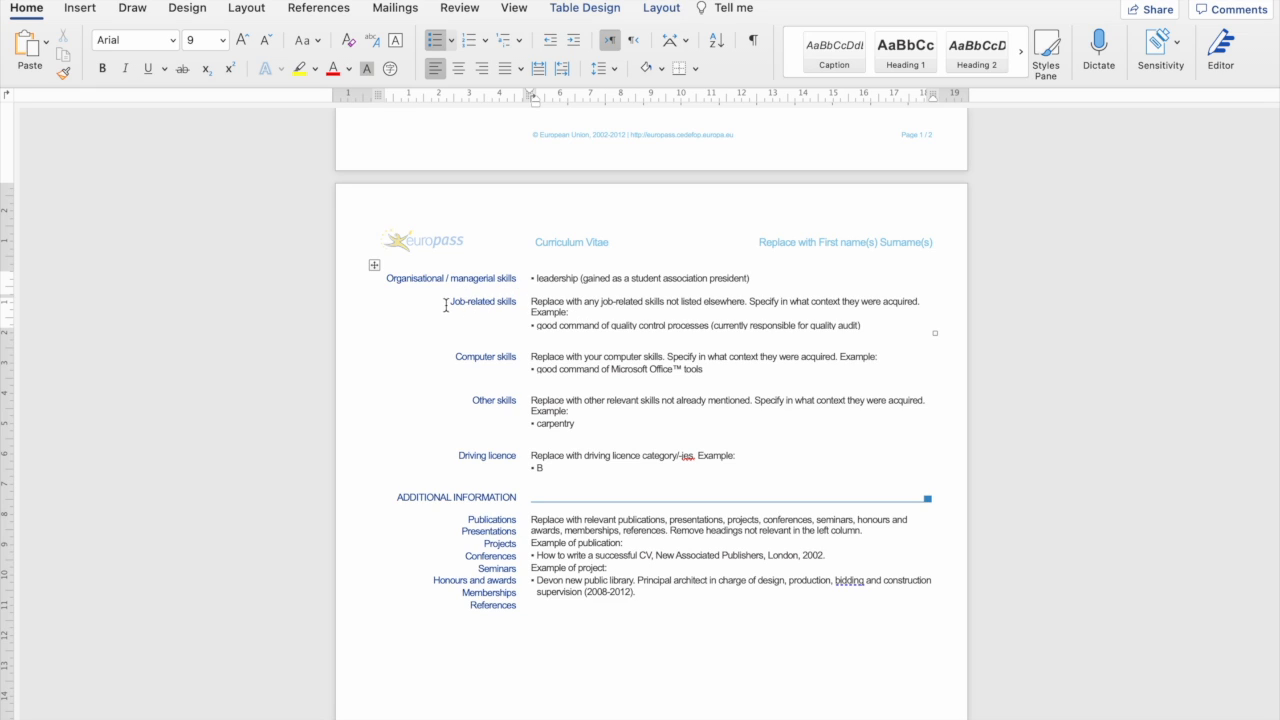
pyautogui.scroll(1, 480, 292)
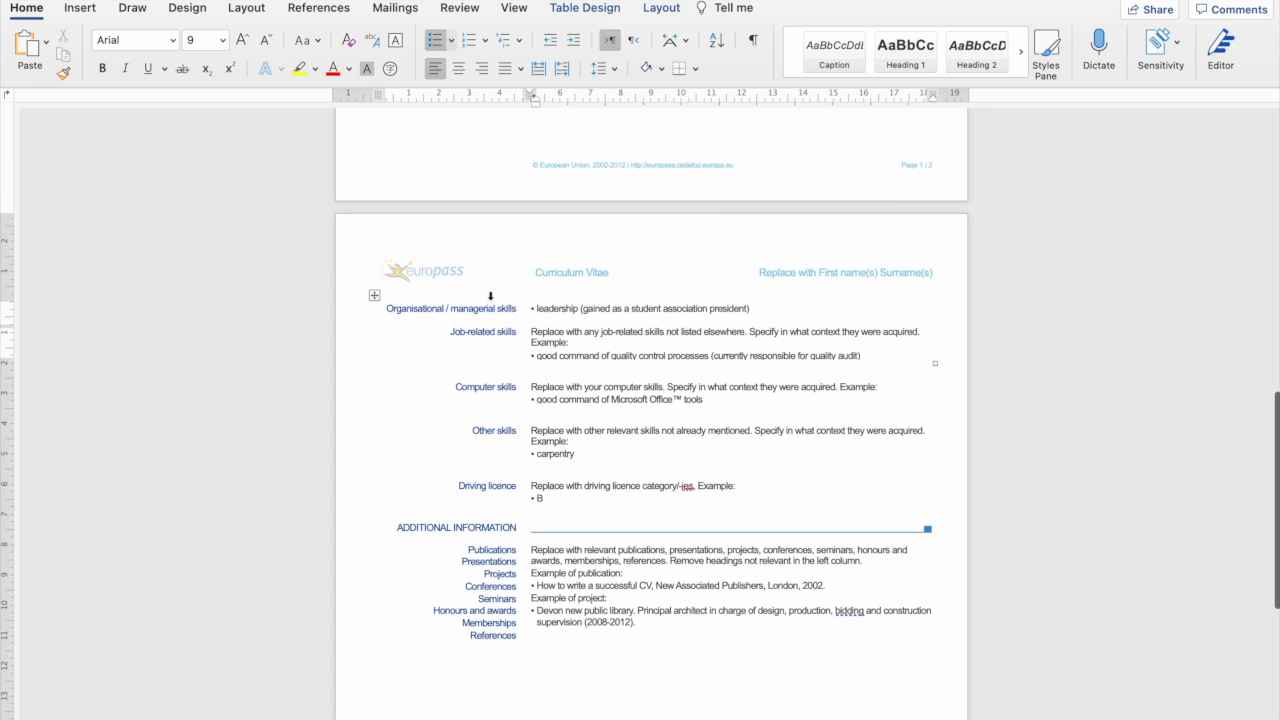
# Rename the Job-related skills heading to 'Program related' and delete its instruction paragraph.
pyautogui.scroll(-1, 470, 300)
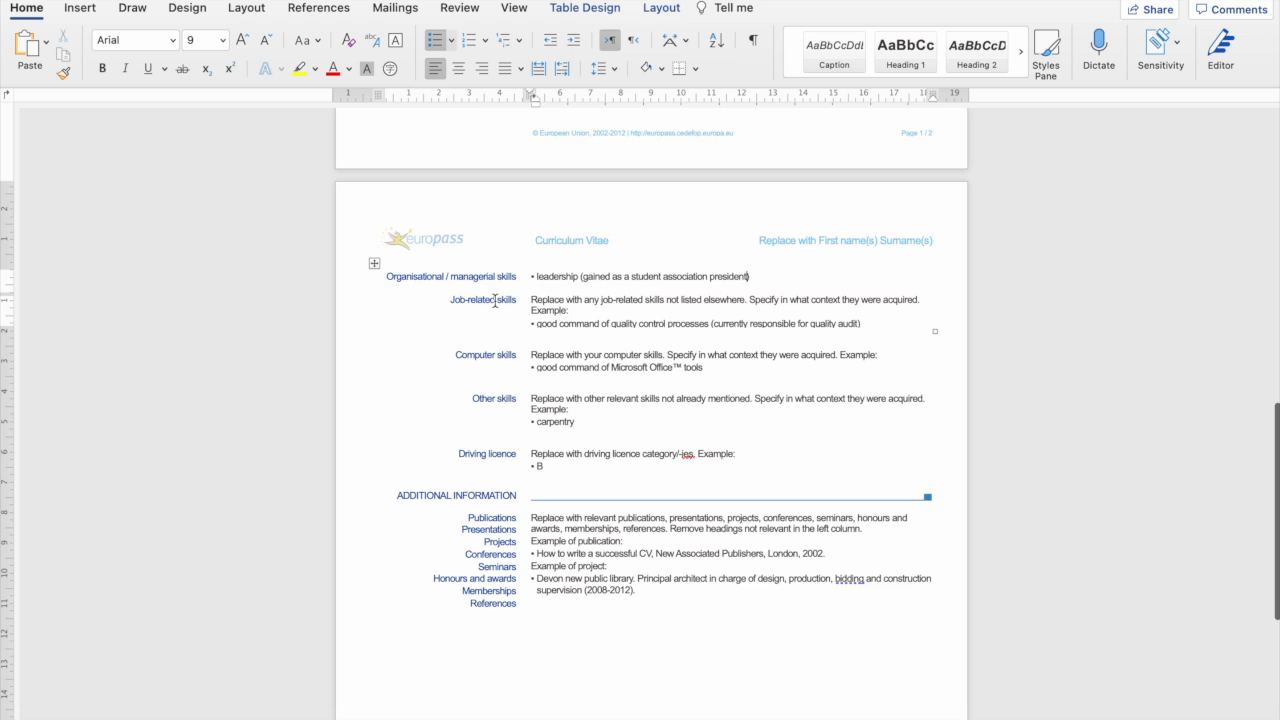
pyautogui.moveTo(496, 300); pyautogui.dragTo(448, 305)
pyautogui.write('Progra')
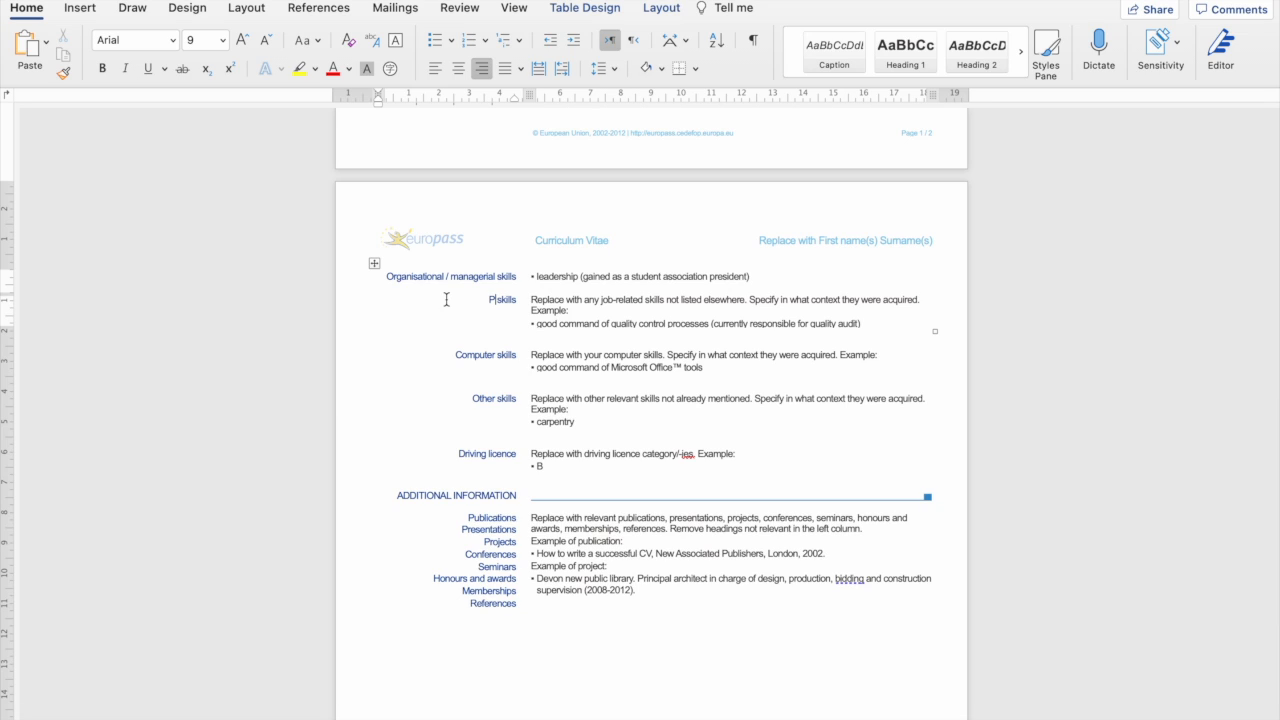
pyautogui.write('m related')
pyautogui.moveTo(574, 311); pyautogui.dragTo(532, 300)
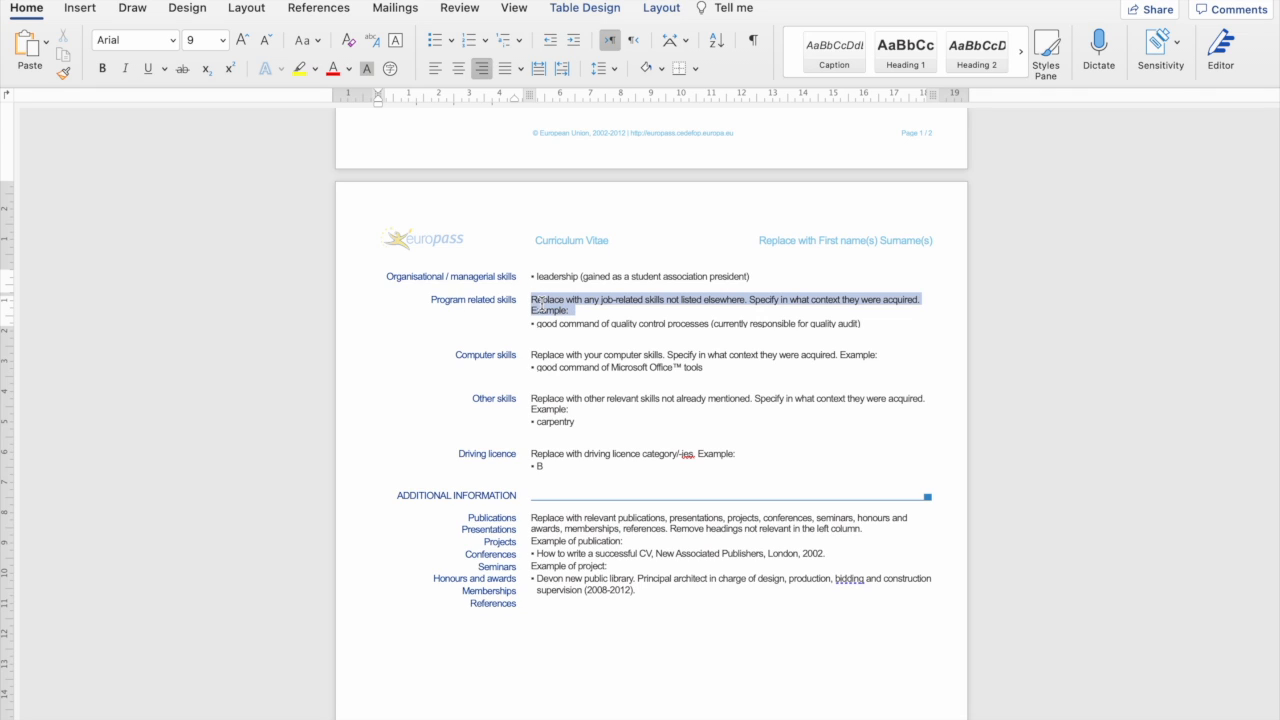
pyautogui.press('Delete')
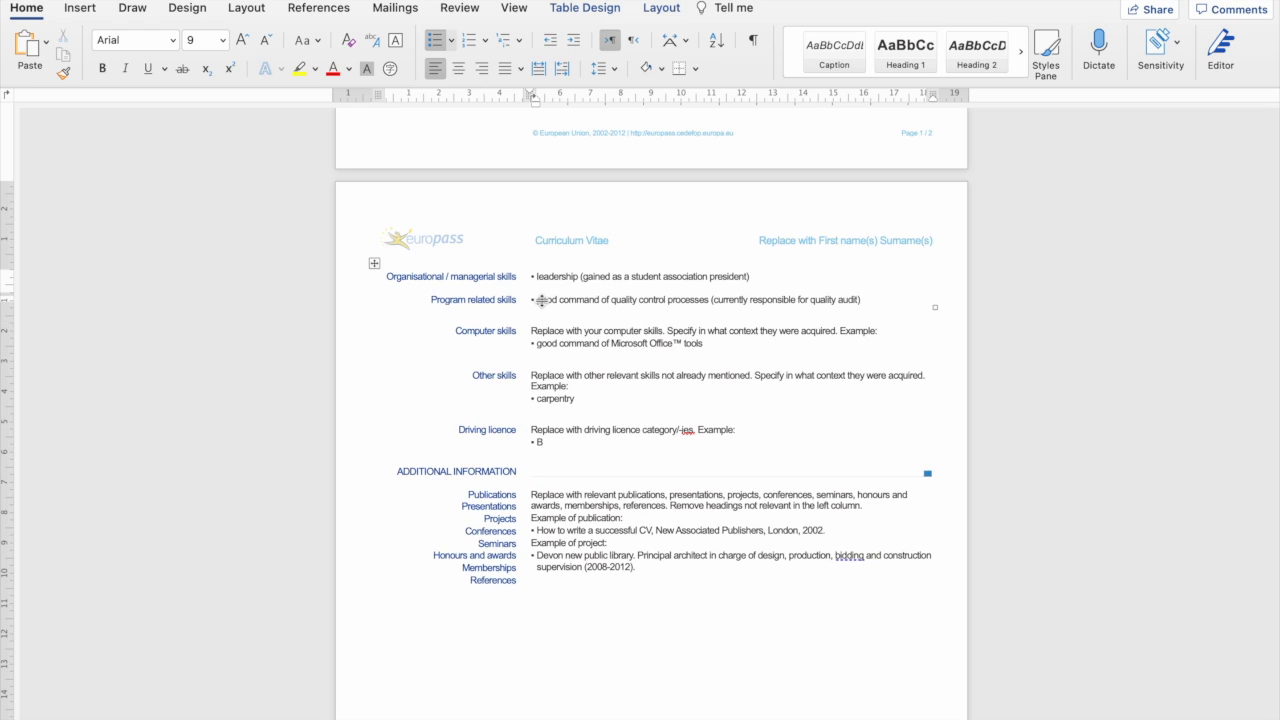
# Replace the quality control example with 'peace and conflict research'.
pyautogui.moveTo(538, 300); pyautogui.dragTo(708, 300)
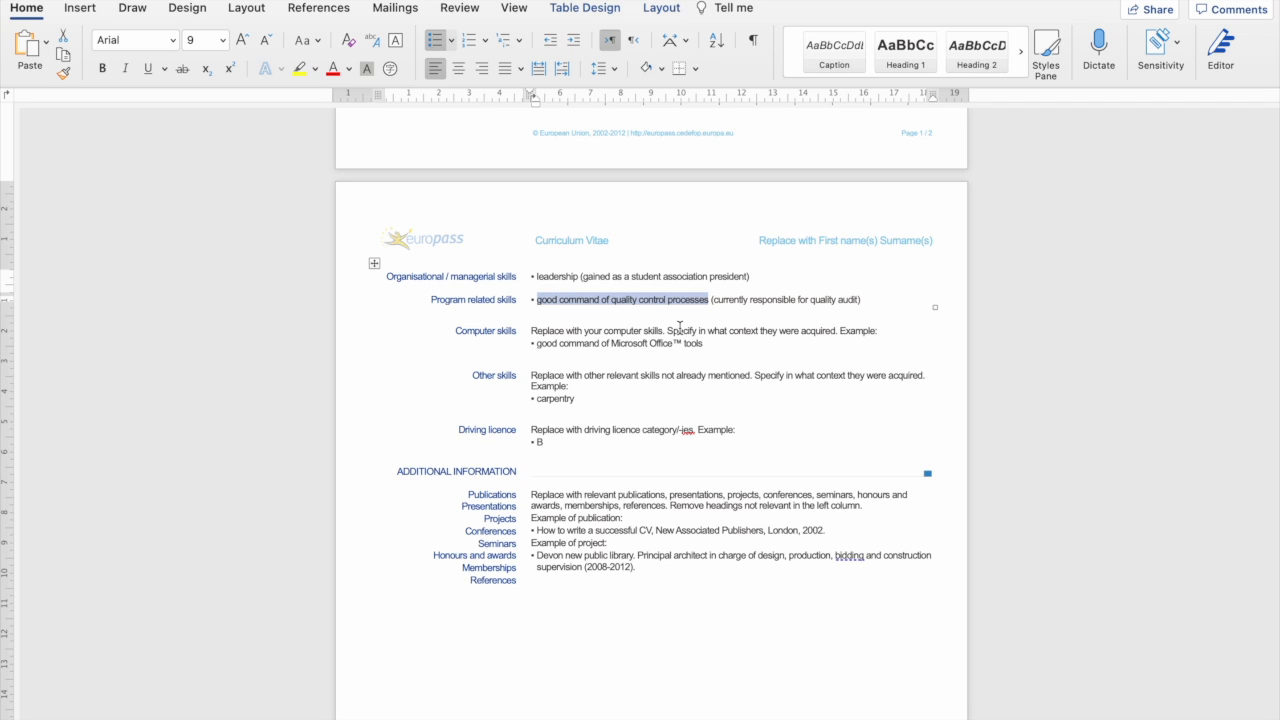
pyautogui.write('s')
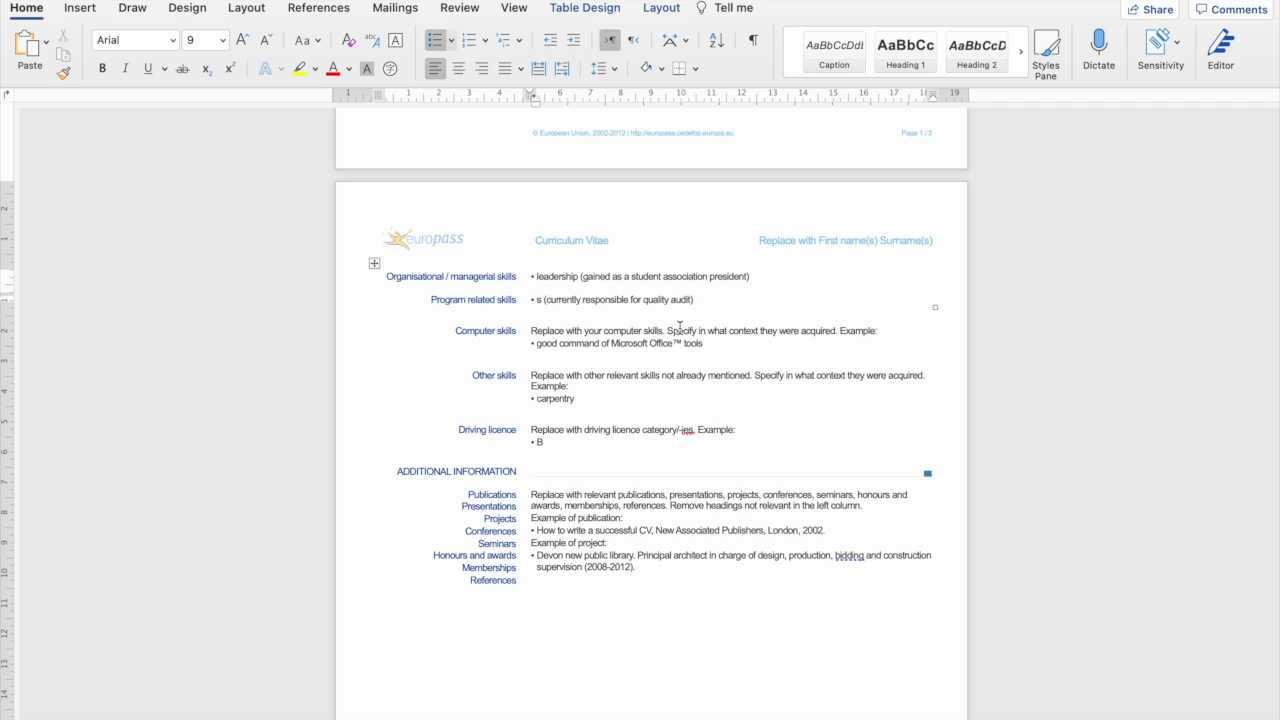
pyautogui.write('ecurity')
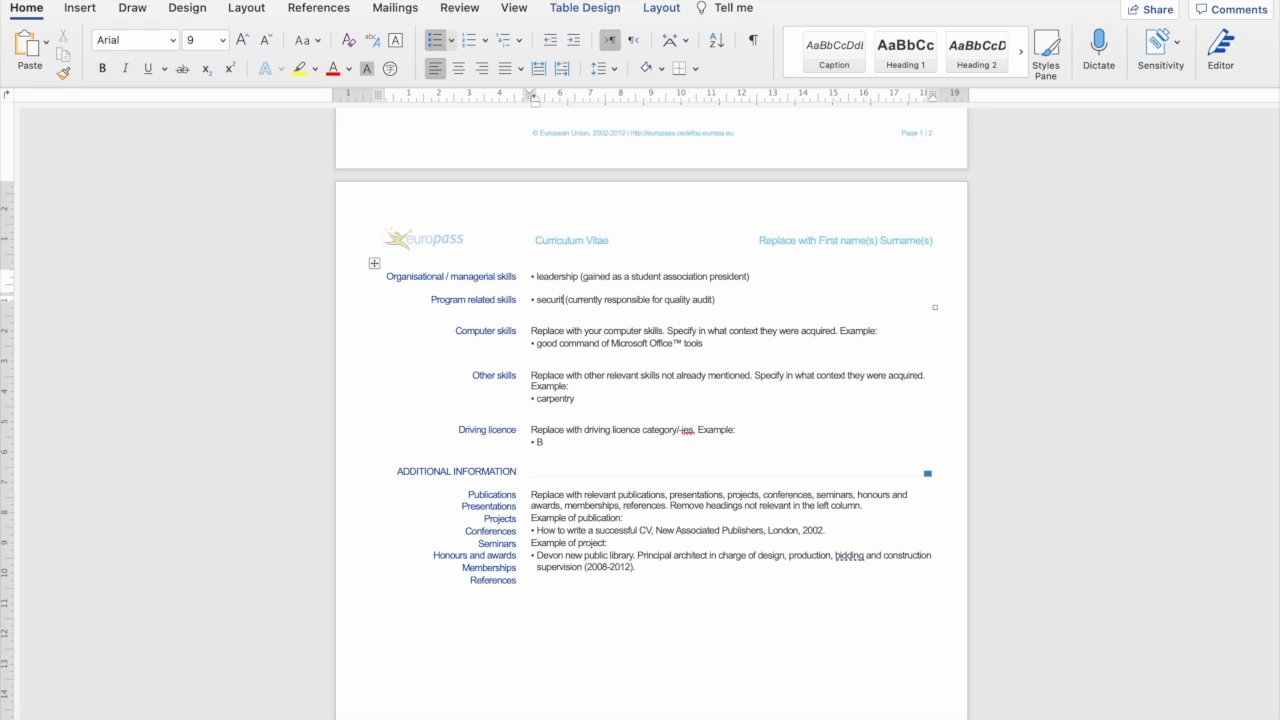
pyautogui.write(' confeeren')
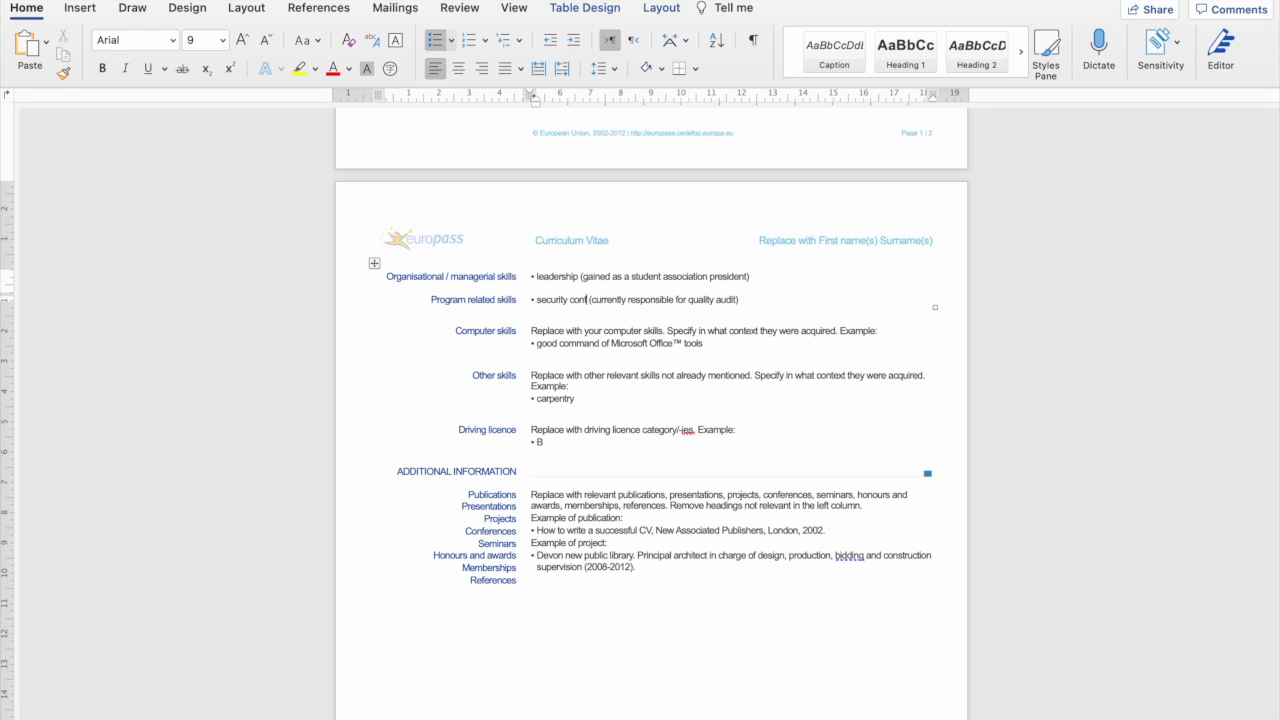
pyautogui.press('BackSpace')
pyautogui.press('BackSpace')
pyautogui.press('BackSpace')
pyautogui.press('BackSpace')
pyautogui.write('rence organ')
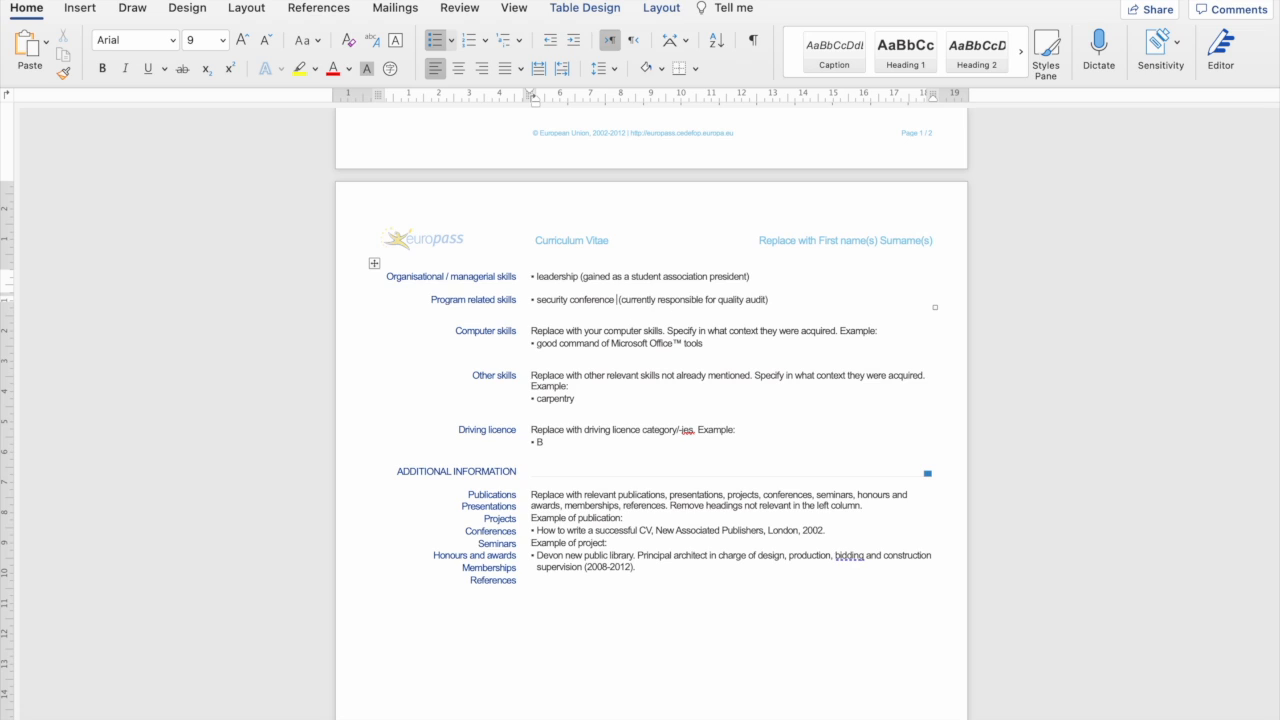
pyautogui.write('ising')
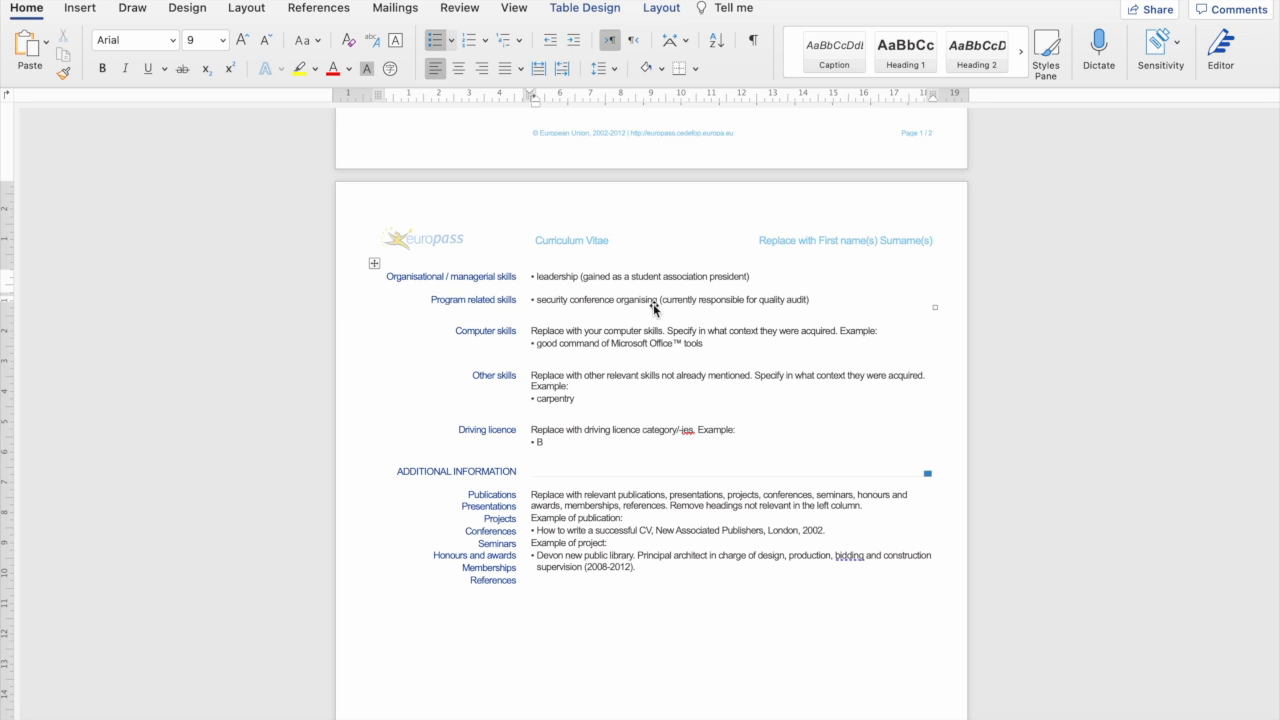
pyautogui.moveTo(657, 299); pyautogui.dragTo(563, 304)
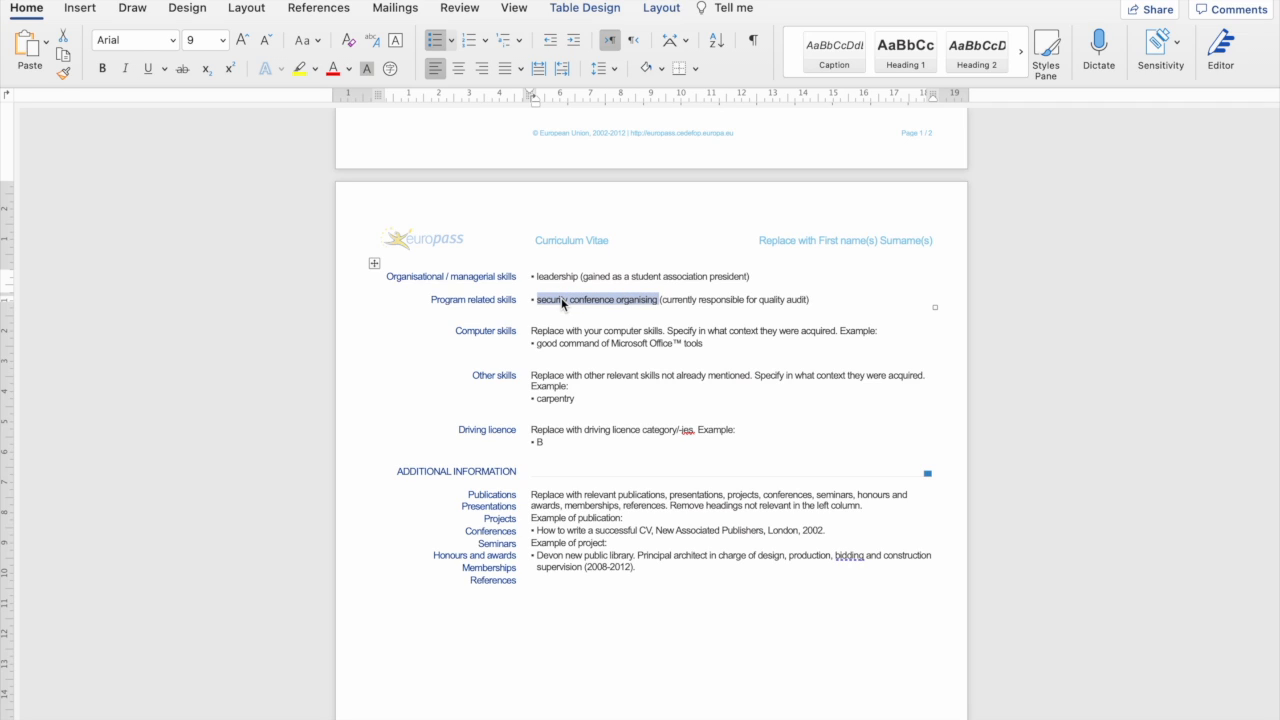
pyautogui.write('peace')
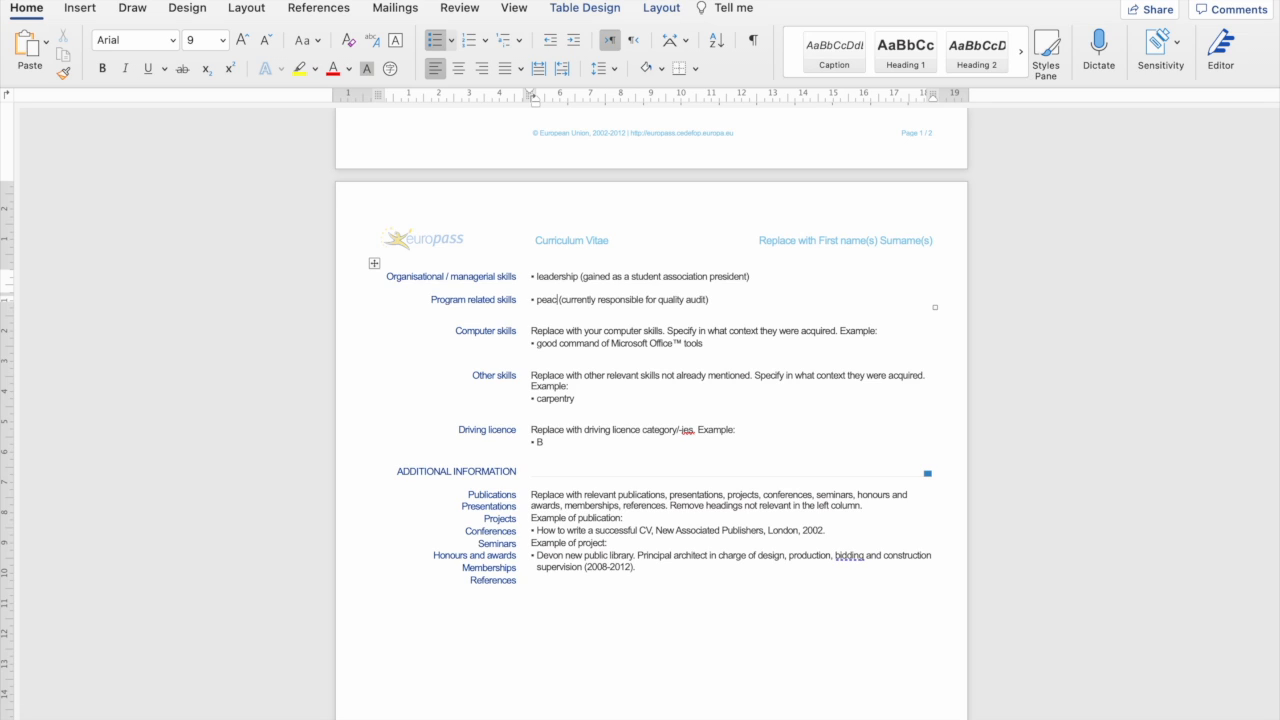
pyautogui.write(' and conf')
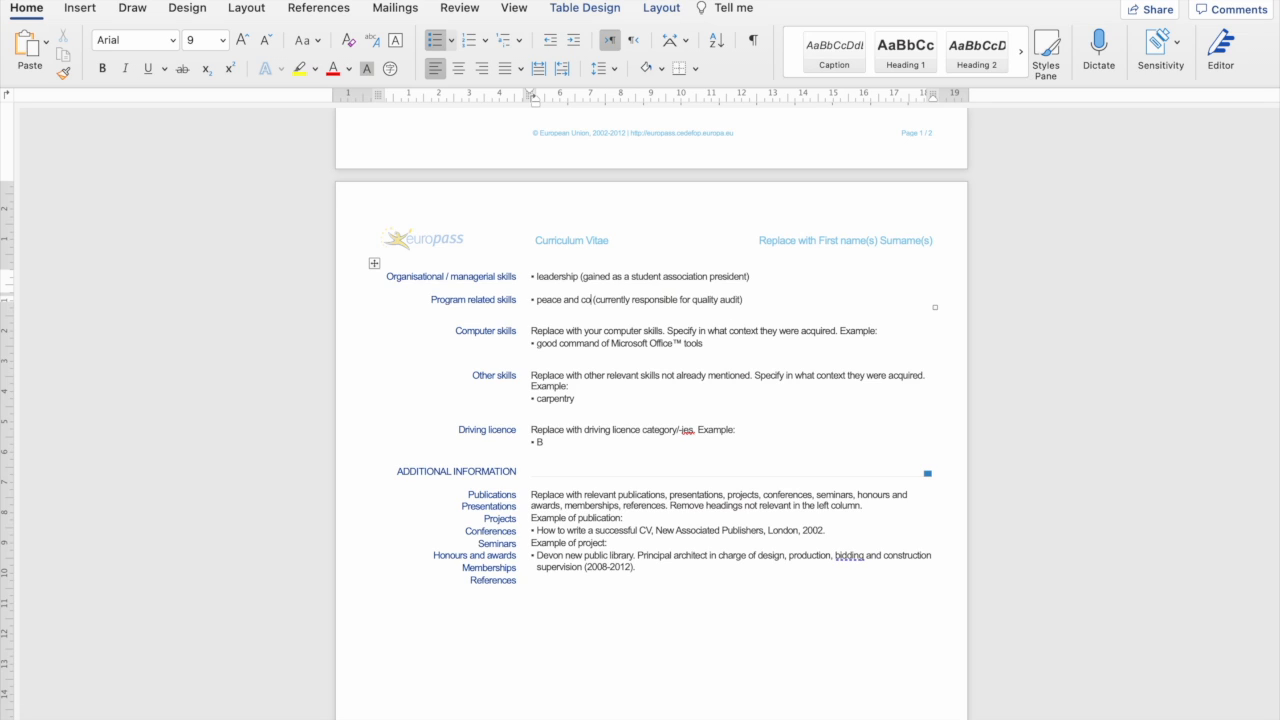
pyautogui.write('lict resea')
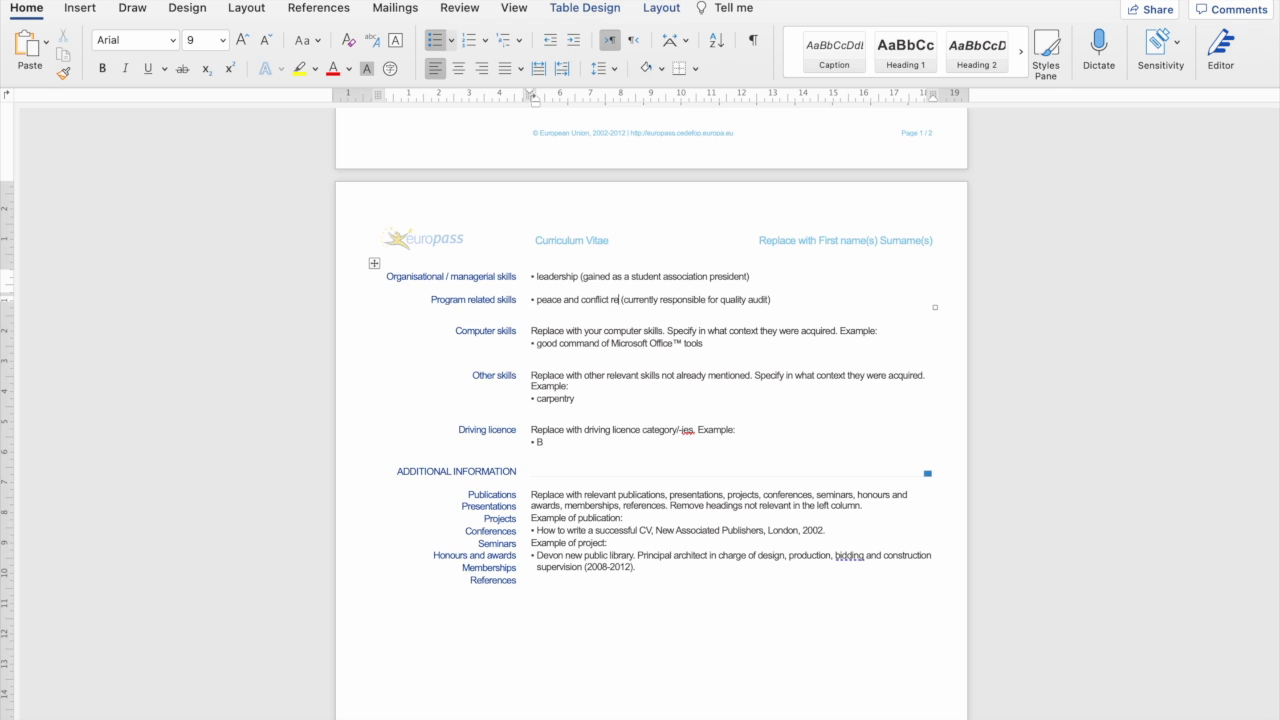
pyautogui.write('rch')
# Delete the quality audit note following the Program related skill.
pyautogui.scroll(10, 580, 265)
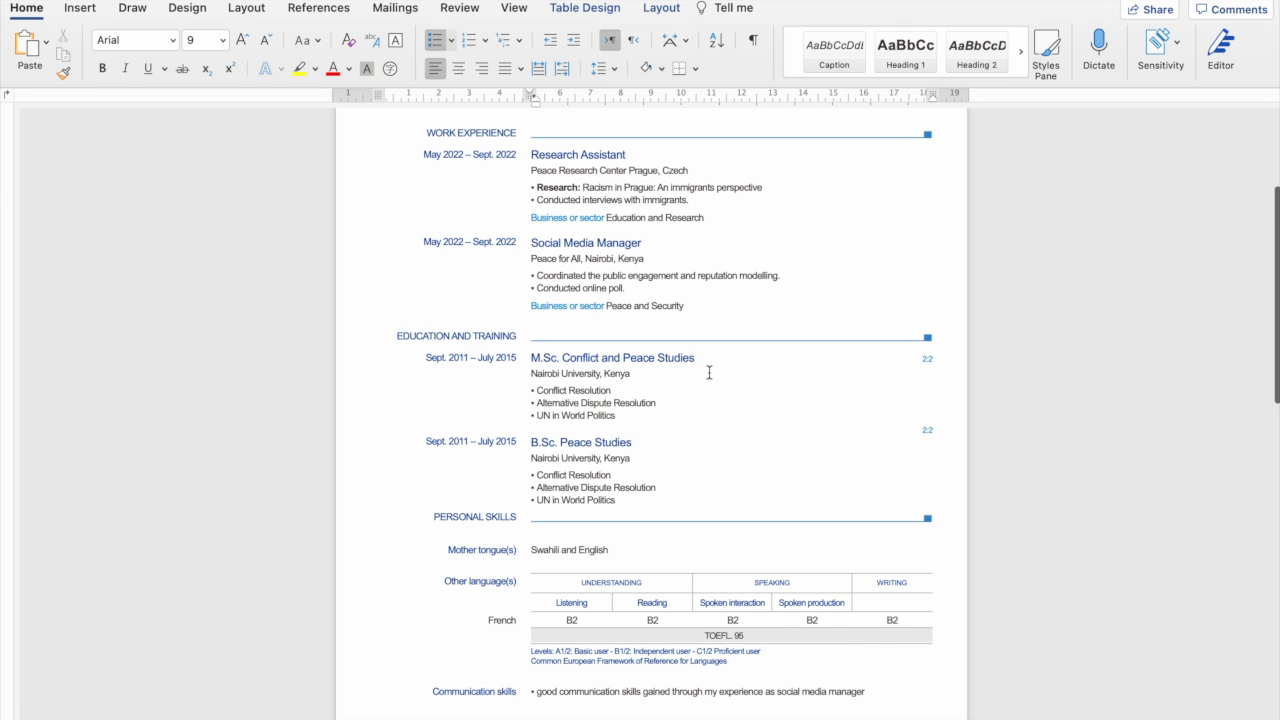
pyautogui.scroll(-2, 709, 371)
pyautogui.scroll(4, 700, 350)
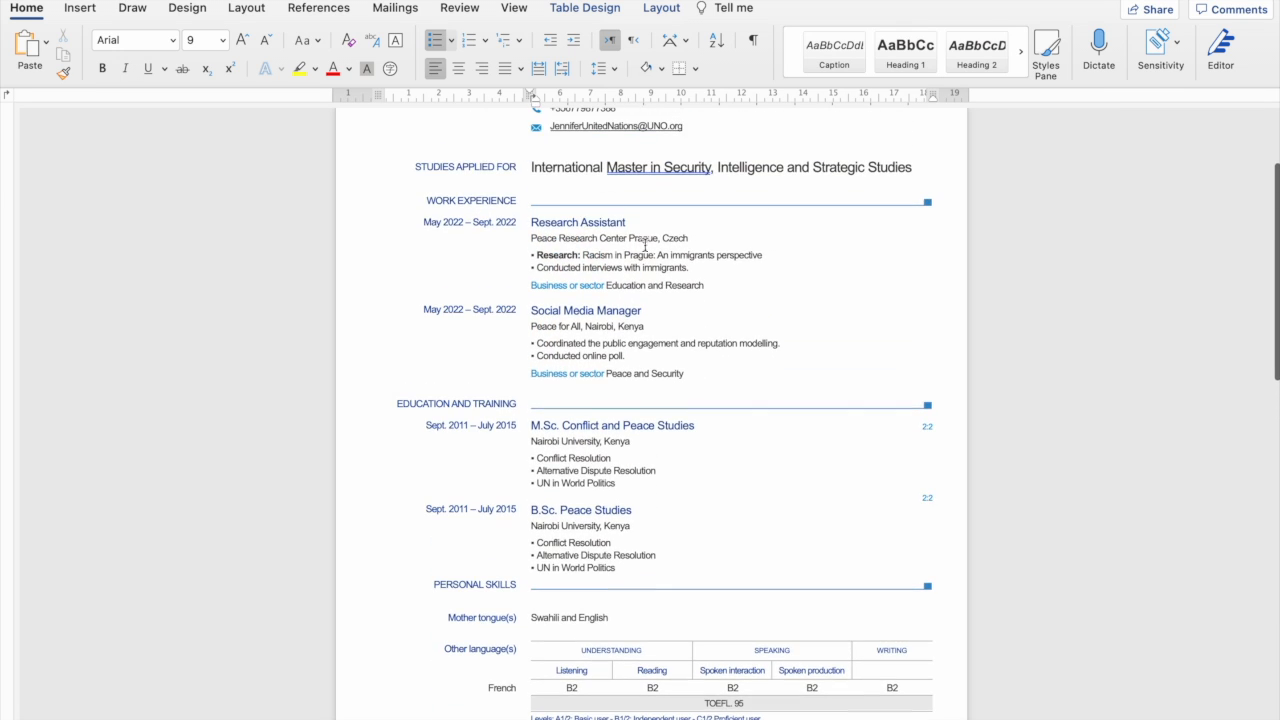
pyautogui.scroll(-15, 676, 396)
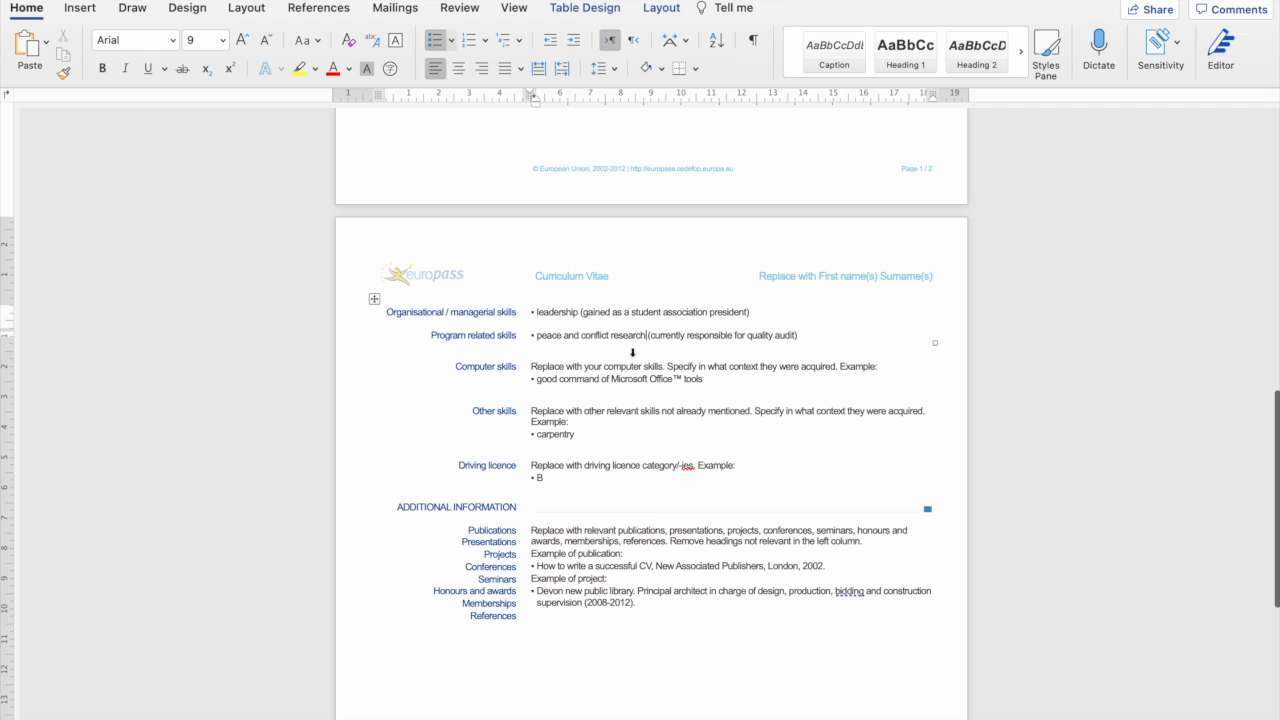
pyautogui.moveTo(804, 335); pyautogui.dragTo(646, 335)
pyautogui.press('BackSpace')
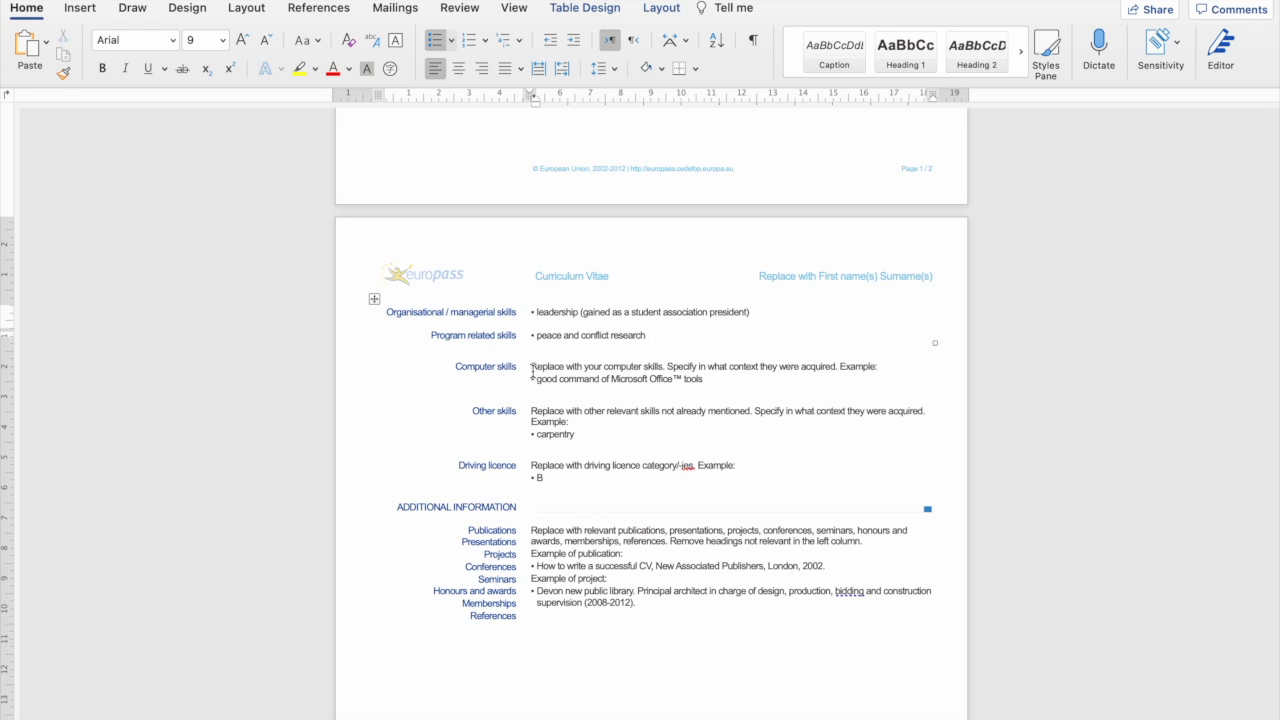
pyautogui.moveTo(531, 366); pyautogui.dragTo(882, 369)
# Delete the Computer skills instruction and the Other skills example and instruction lines.
pyautogui.press('BackSpace')
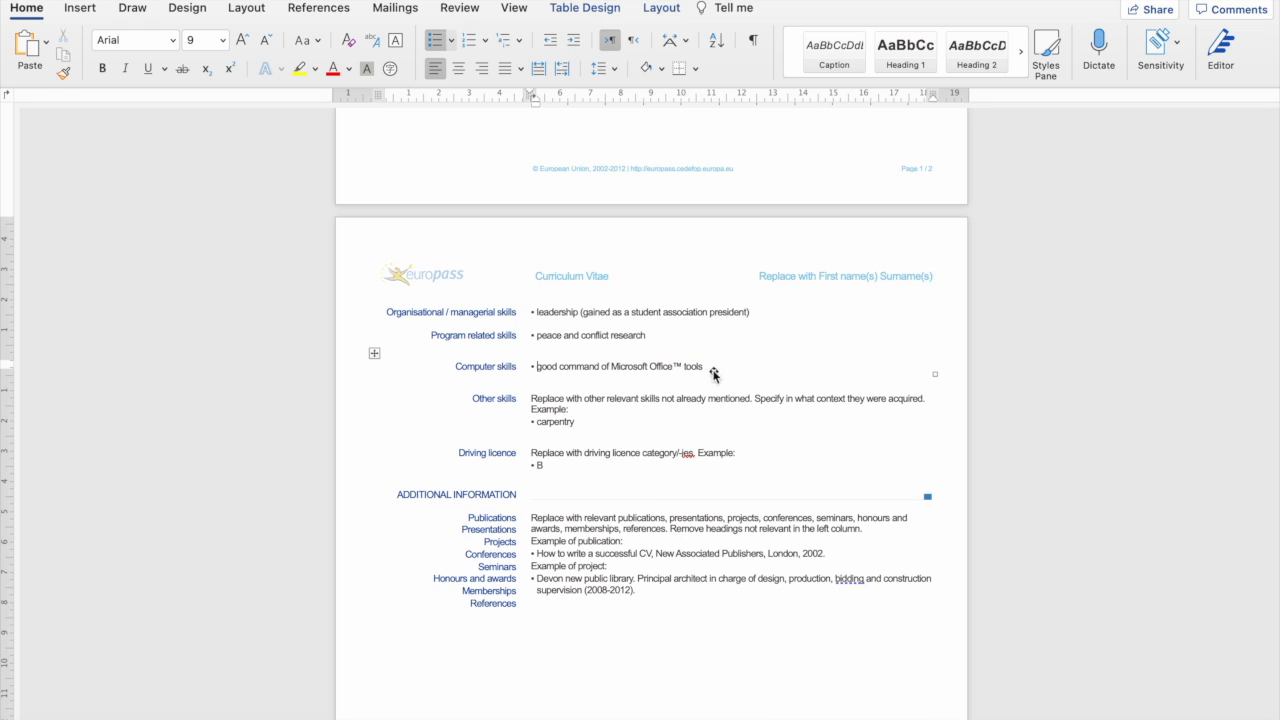
pyautogui.scroll(-2, 538, 433)
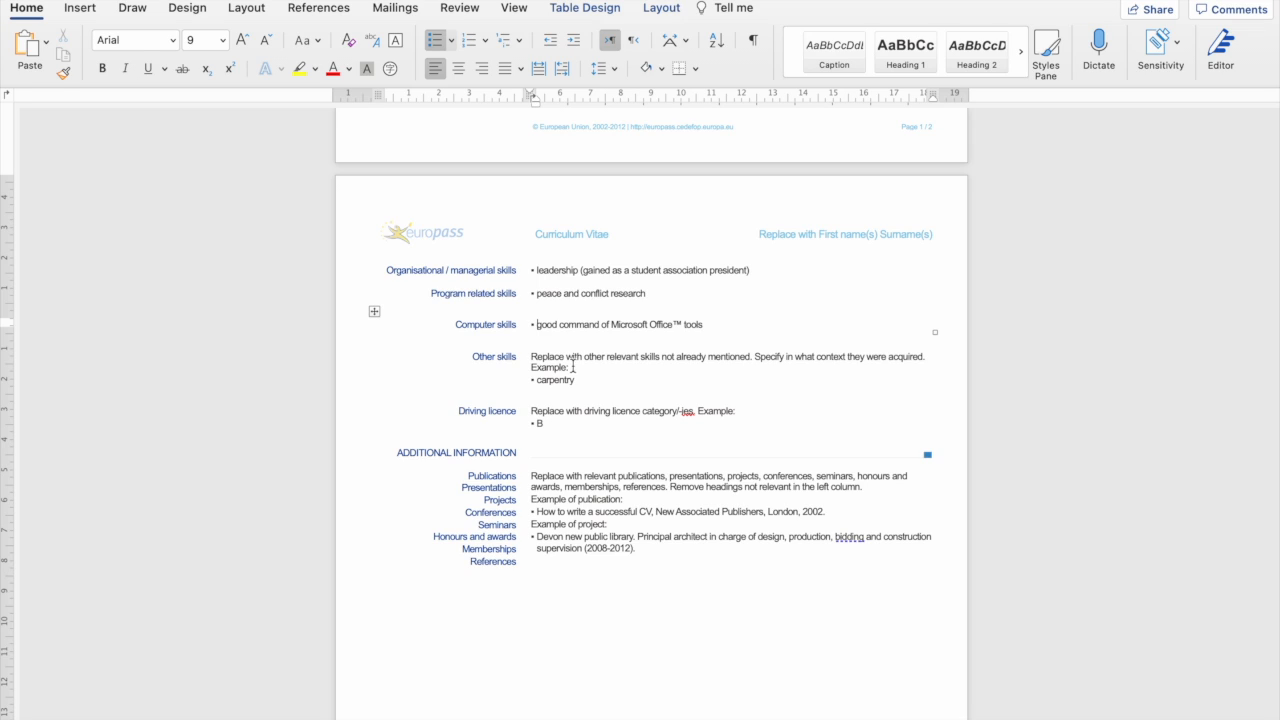
pyautogui.moveTo(574, 380); pyautogui.dragTo(543, 369)
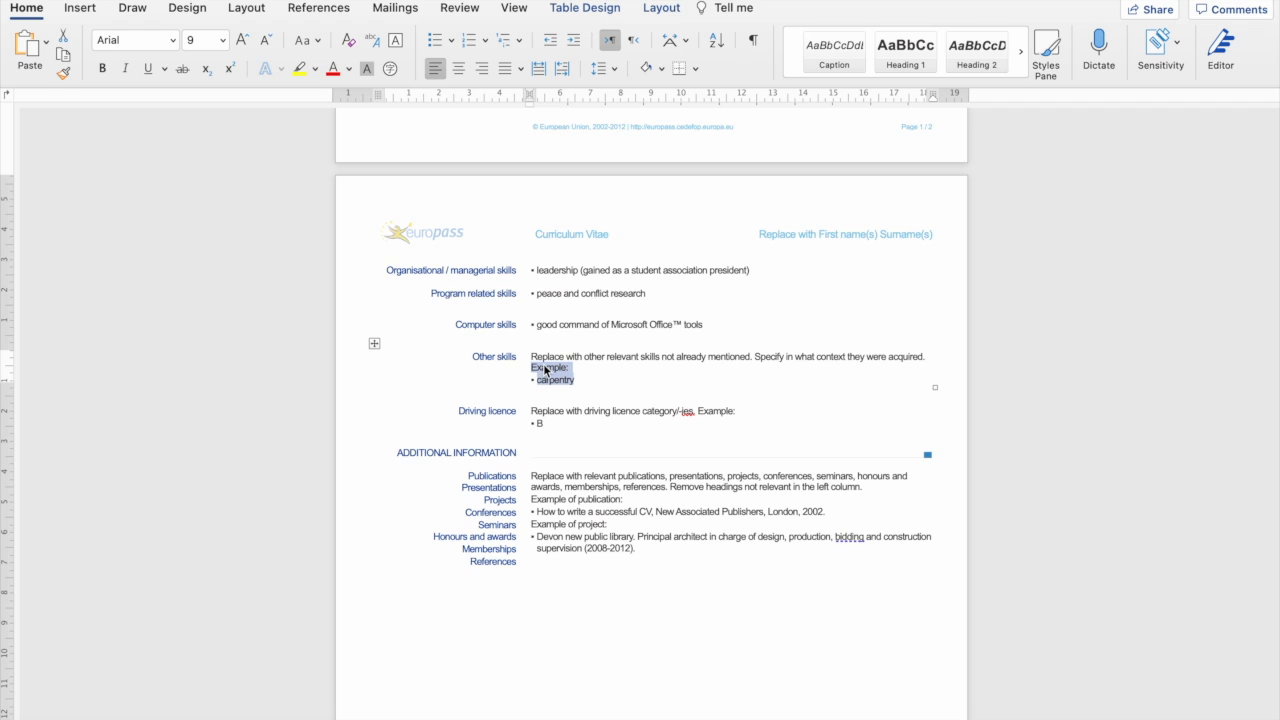
pyautogui.press('BackSpace')
pyautogui.moveTo(528, 356); pyautogui.dragTo(893, 357)
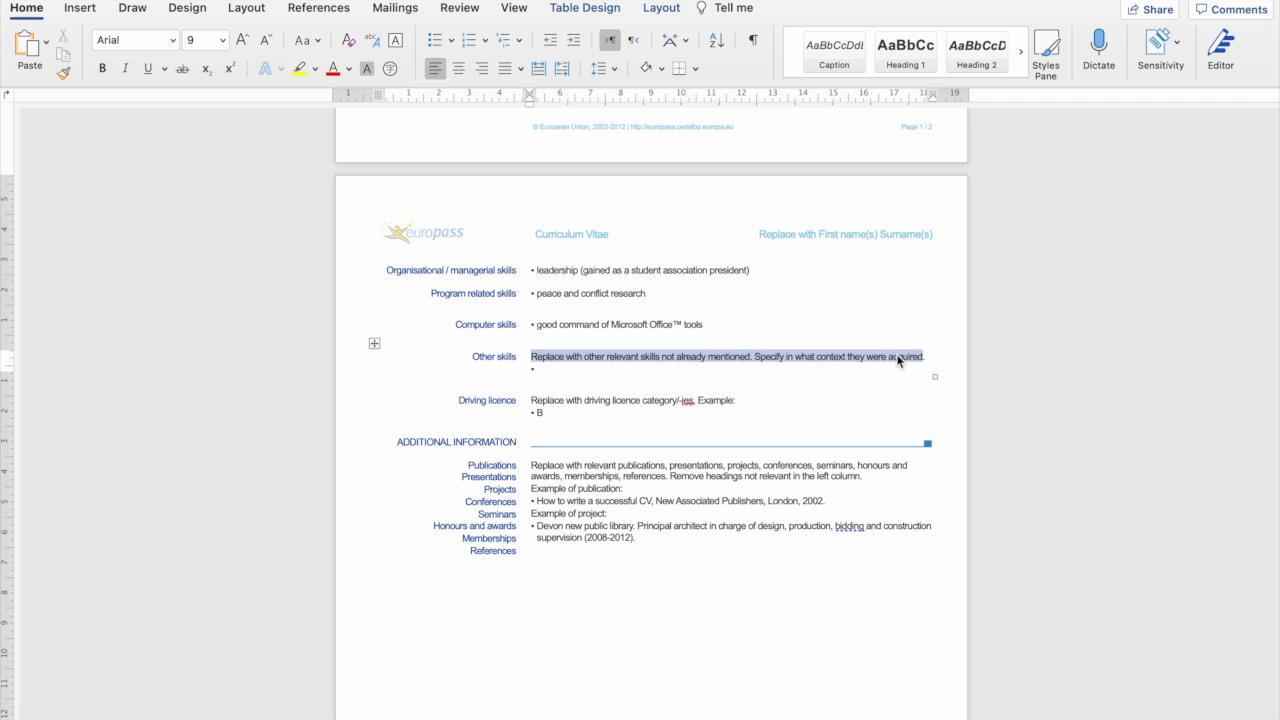
pyautogui.press('BackSpace')
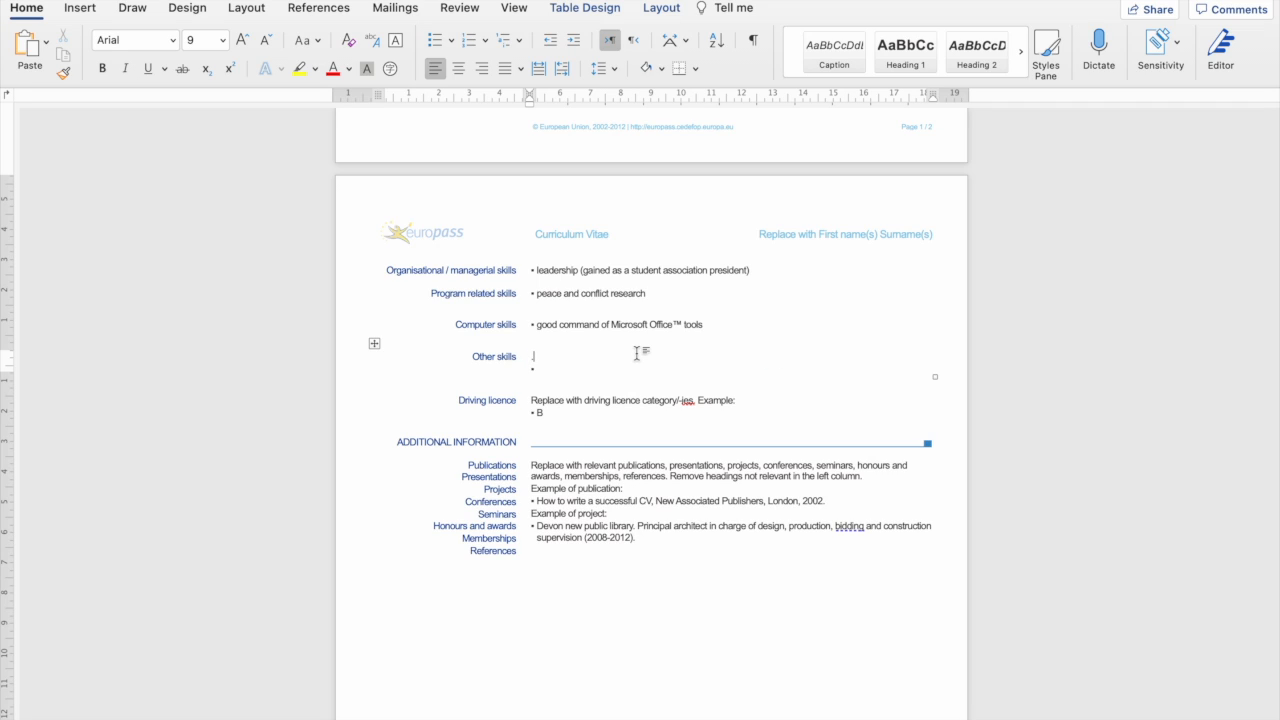
# Enter 'Social media management' as the single Other skills bullet.
pyautogui.click(541, 365)
pyautogui.doubleClick(534, 356)
pyautogui.press('BackSpace')
pyautogui.click(534, 356)
pyautogui.write('Social media management')
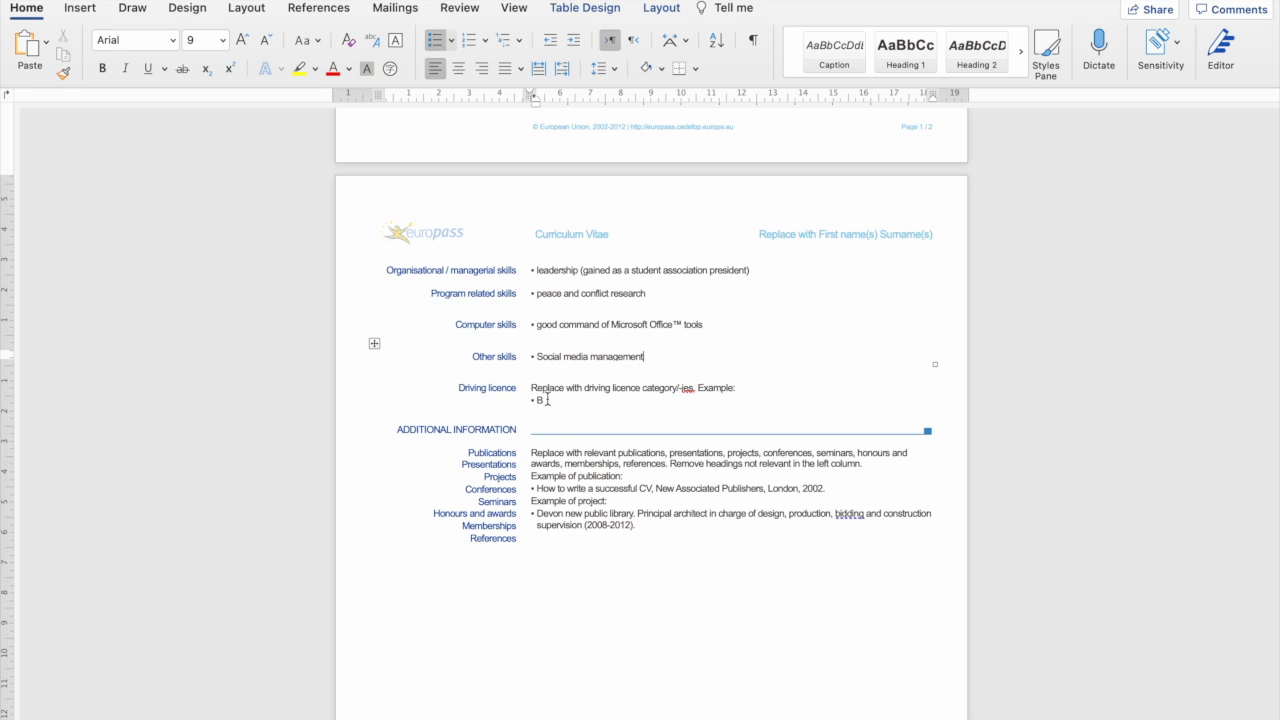
pyautogui.moveTo(547, 400); pyautogui.dragTo(443, 392)
# Delete the Driving licence row and the blank line above Additional information.
pyautogui.press('BackSpace')
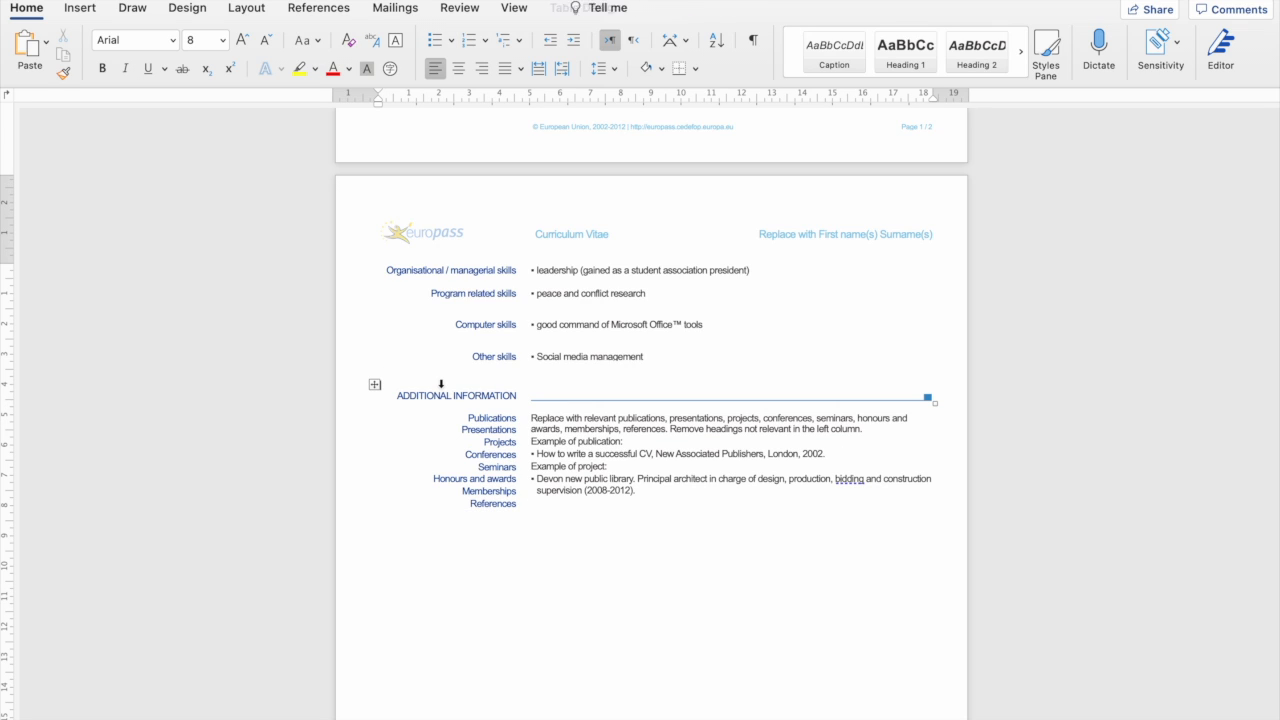
pyautogui.press('BackSpace')
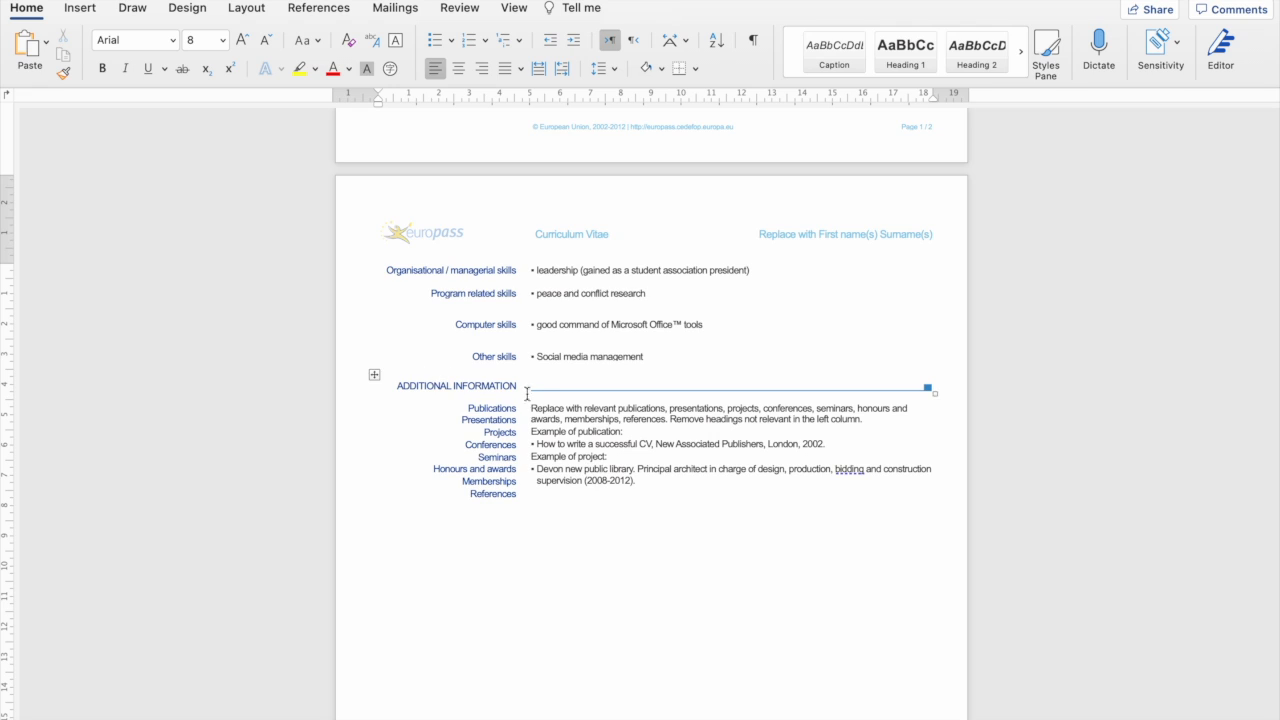
pyautogui.scroll(-1, 628, 428)
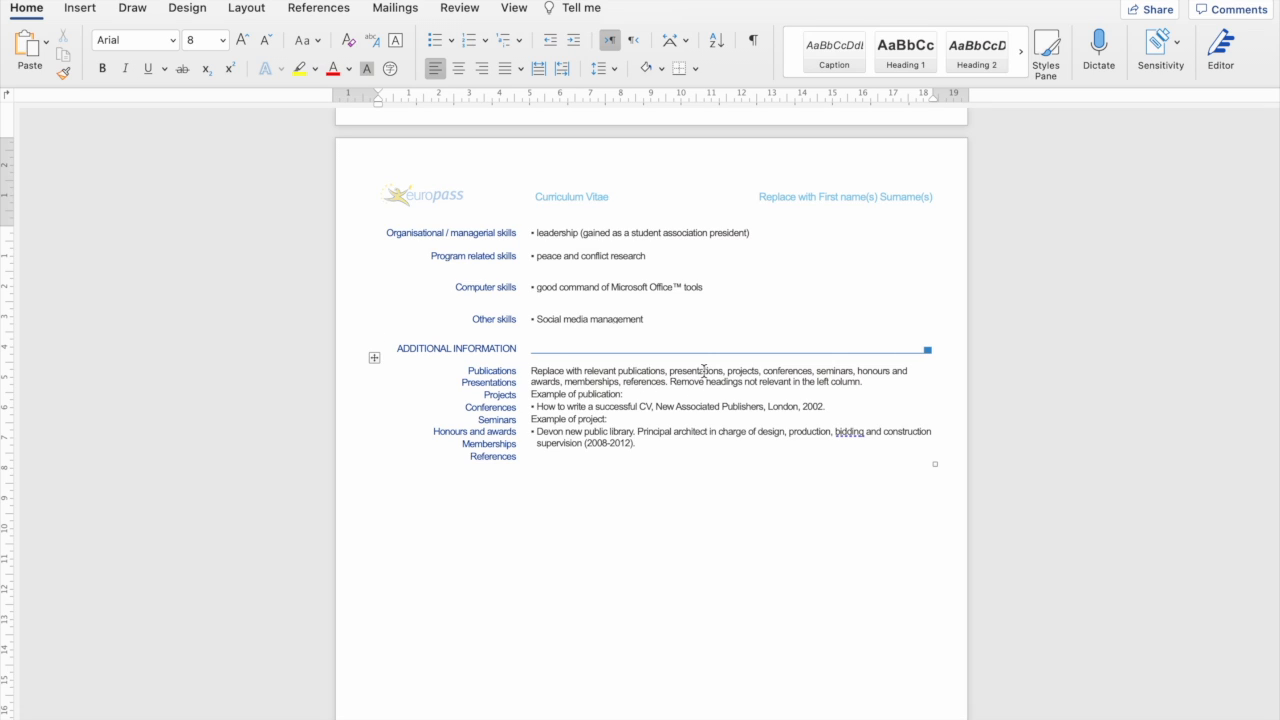
# Replace the Publications guidance line with 'Racism in Prague'.
pyautogui.moveTo(531, 371); pyautogui.dragTo(896, 371)
pyautogui.press('Return')
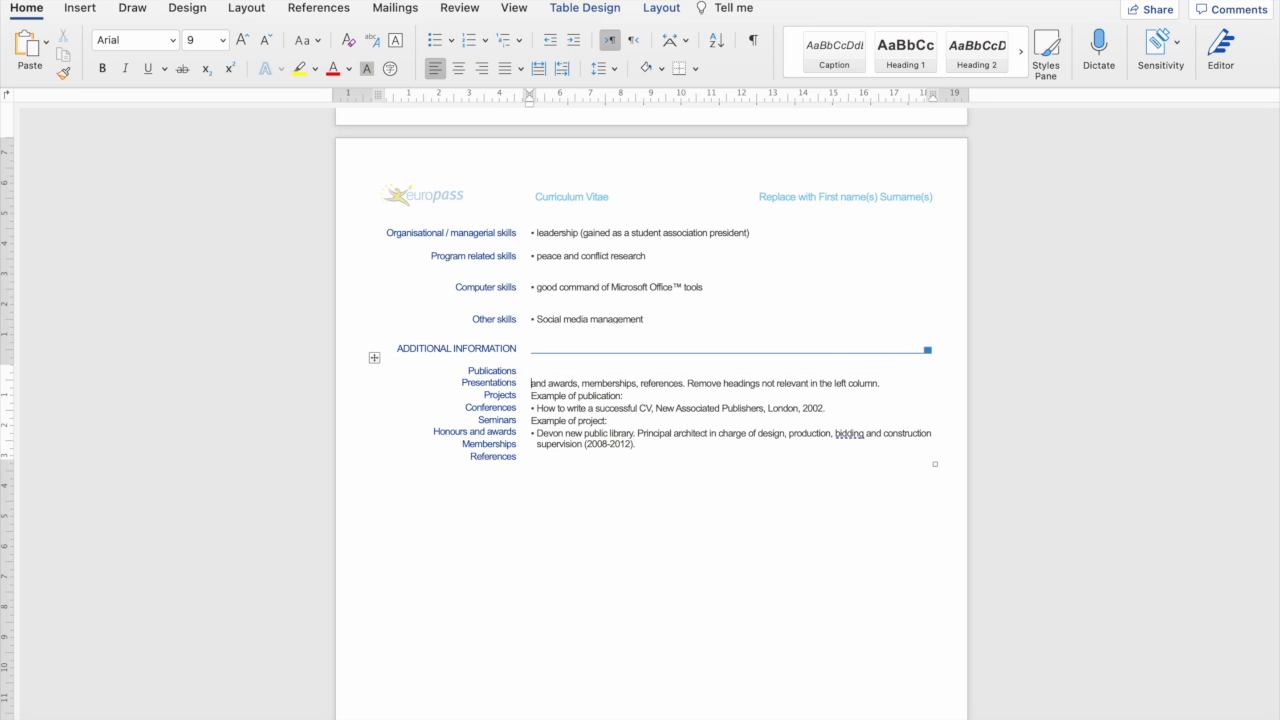
pyautogui.moveTo(543, 360)
pyautogui.mouseDown()
pyautogui.moveTo(543, 380)
pyautogui.moveTo(532, 367)
pyautogui.moveTo(554, 367)
pyautogui.mouseUp()
pyautogui.write('Racism in Prague')
# Add the Chicago political science conference presentation, May 23-29, 2022, and clear leftover guidance lines.
pyautogui.click(529, 386)
pyautogui.click(531, 384)
pyautogui.press('Return')
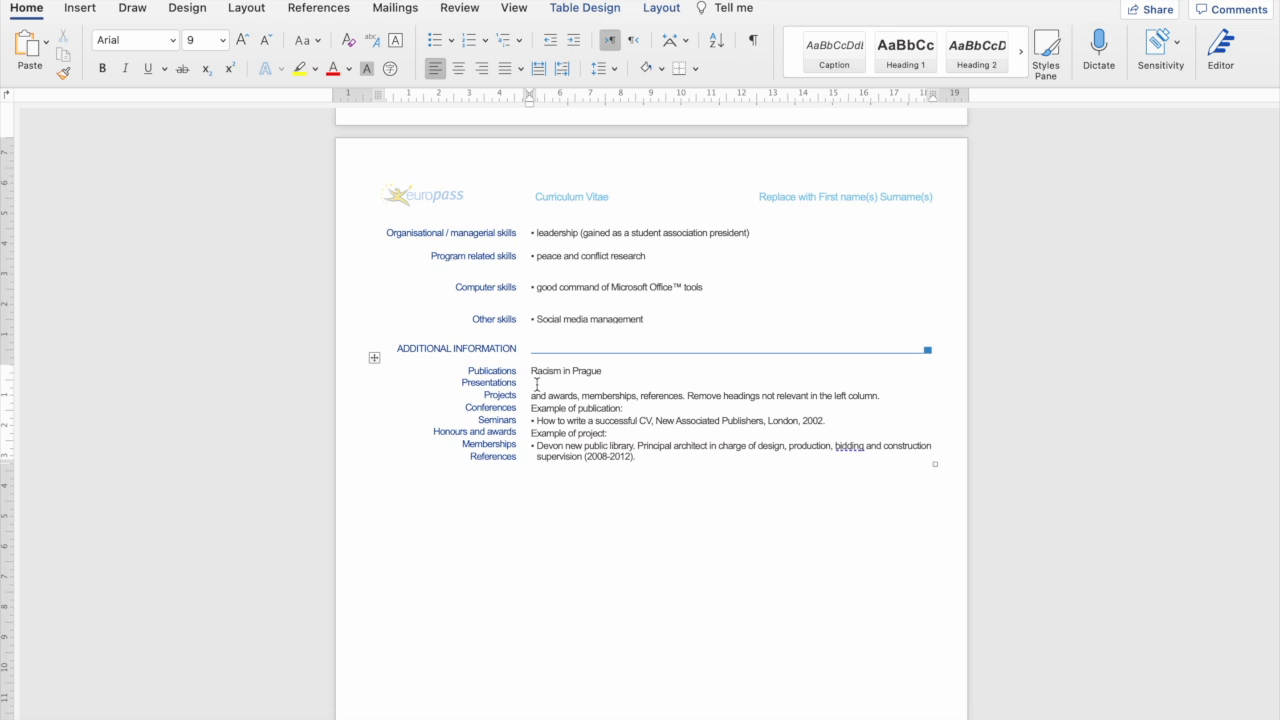
pyautogui.write('Presented in the political science conference in C')
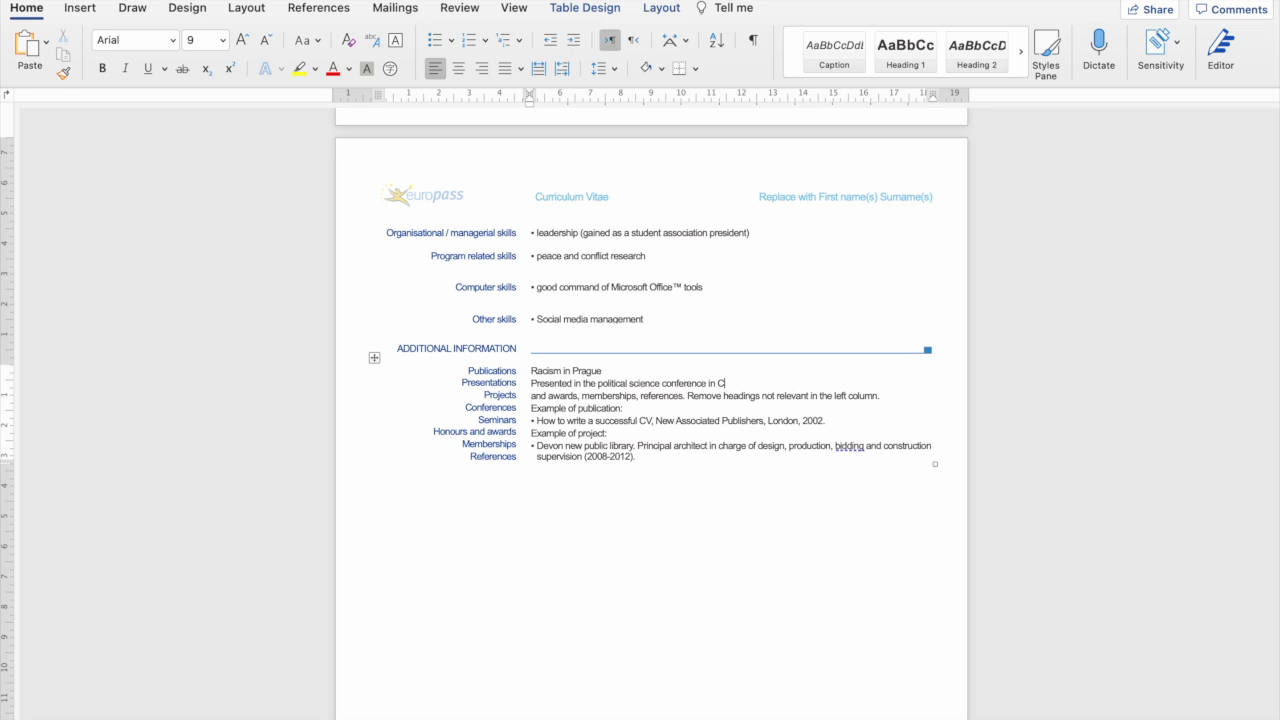
pyautogui.write('ag')
pyautogui.write('22')
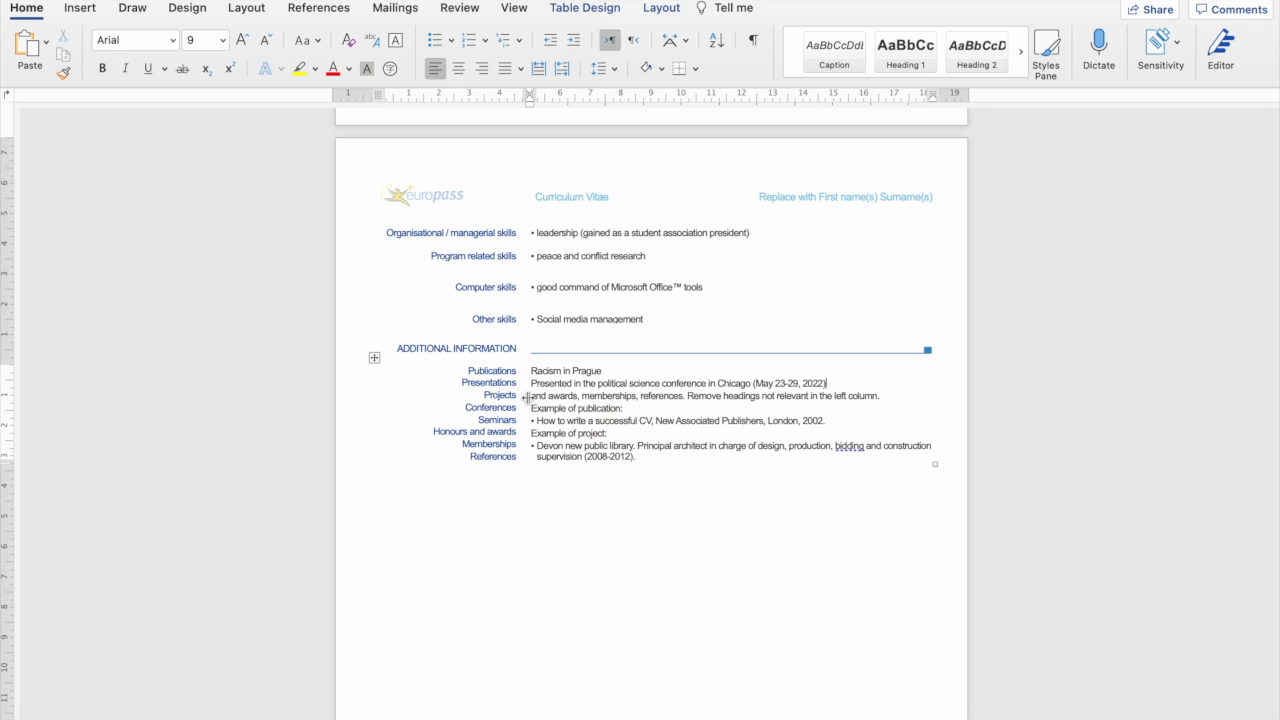
pyautogui.moveTo(532, 398); pyautogui.dragTo(893, 406)
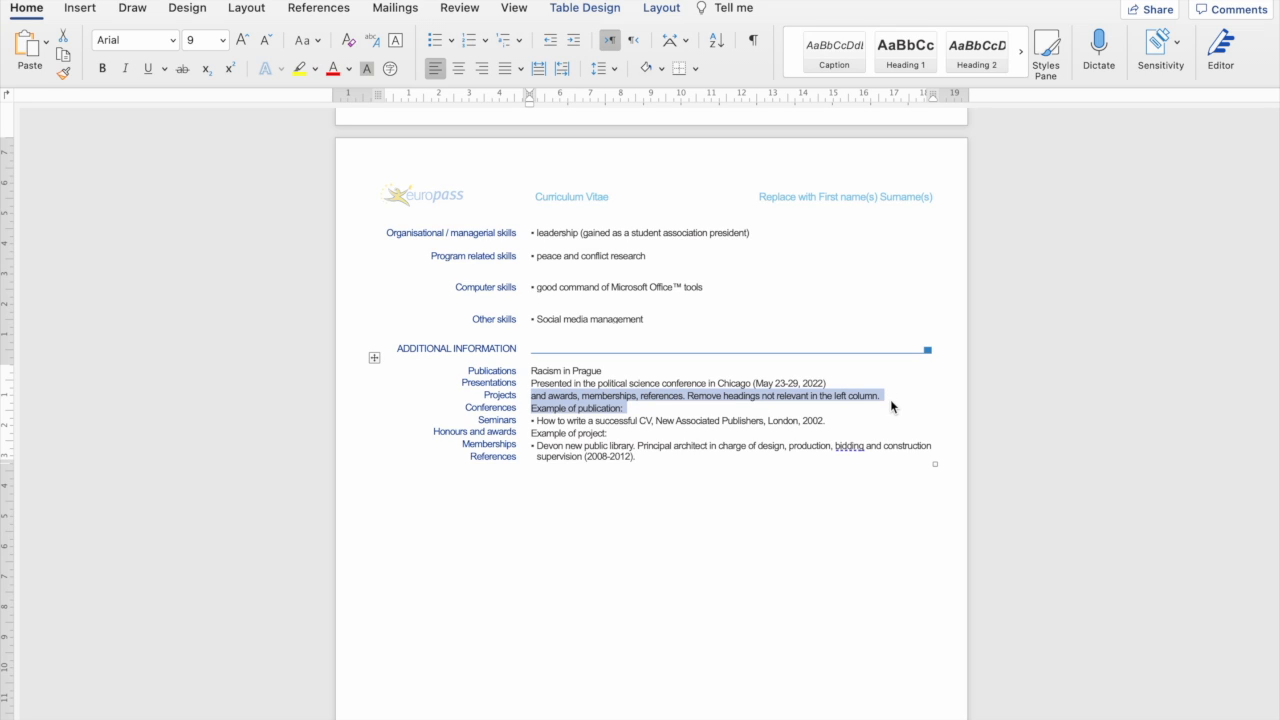
pyautogui.press('BackSpace')
pyautogui.press('Return')
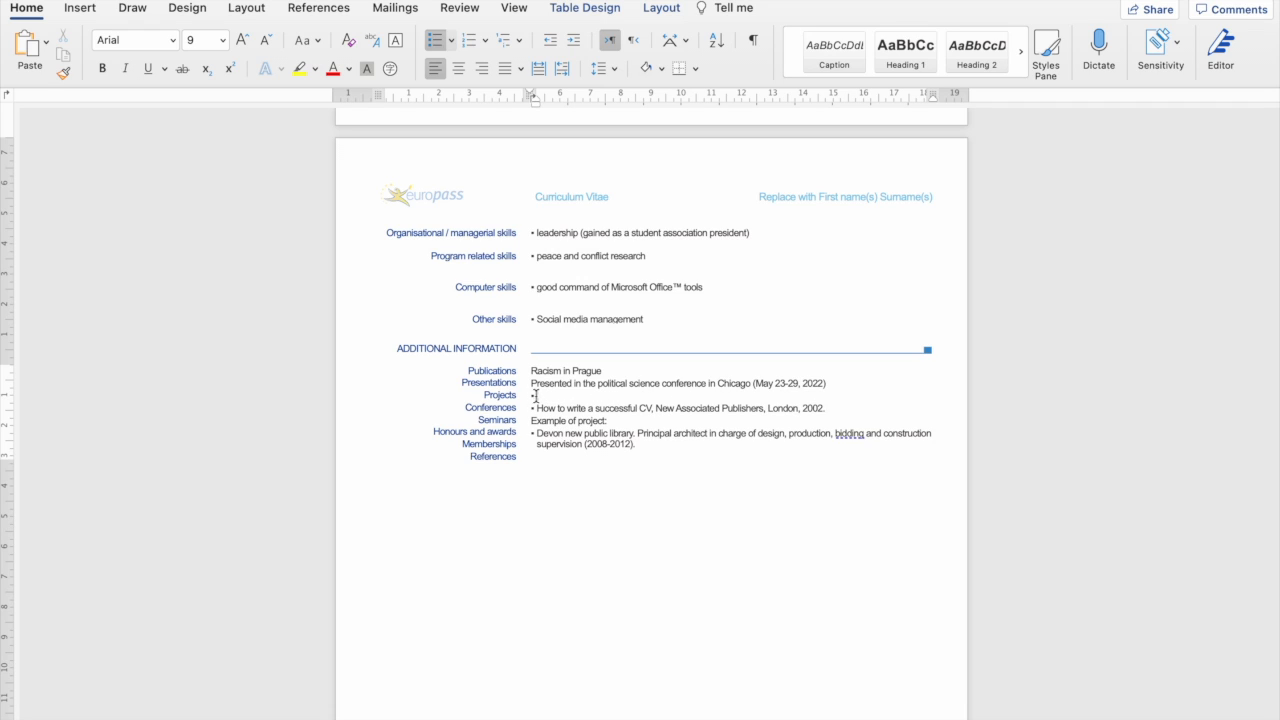
pyautogui.press('BackSpace')
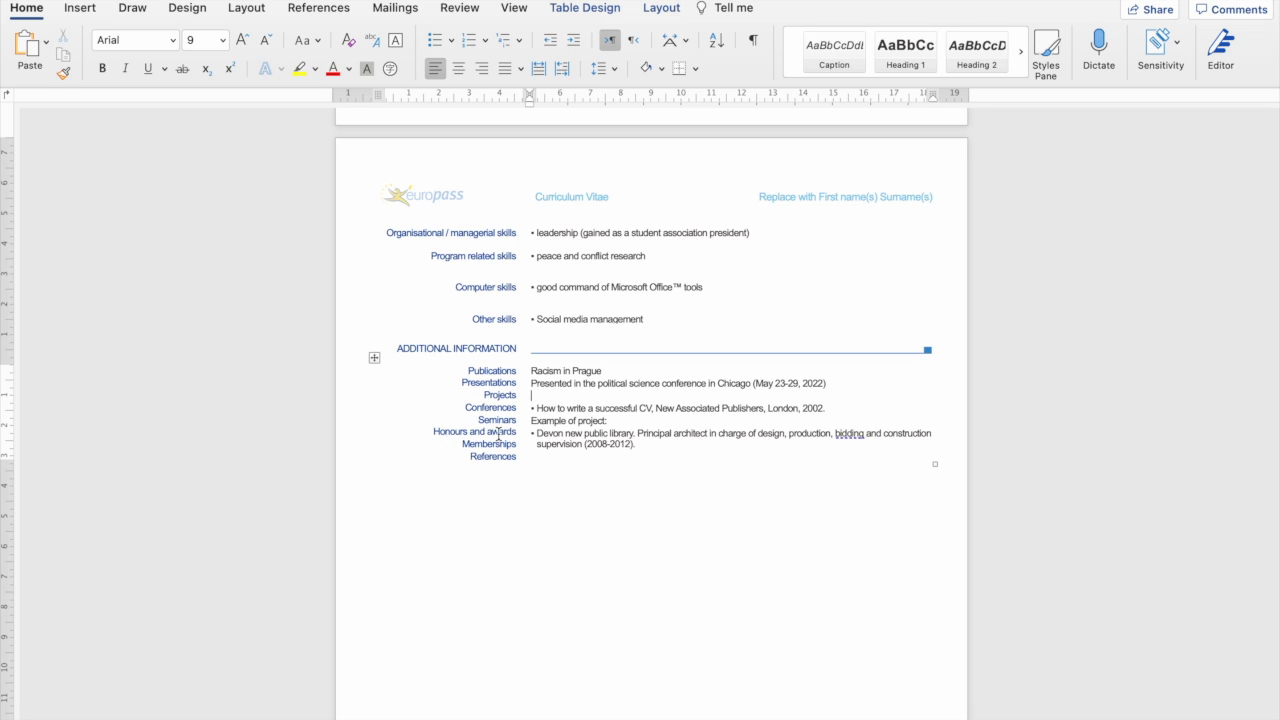
# Delete the remaining sample publication and project text.
pyautogui.click(538, 408)
pyautogui.moveTo(538, 410); pyautogui.dragTo(646, 450)
pyautogui.press('BackSpace')
pyautogui.press('BackSpace')
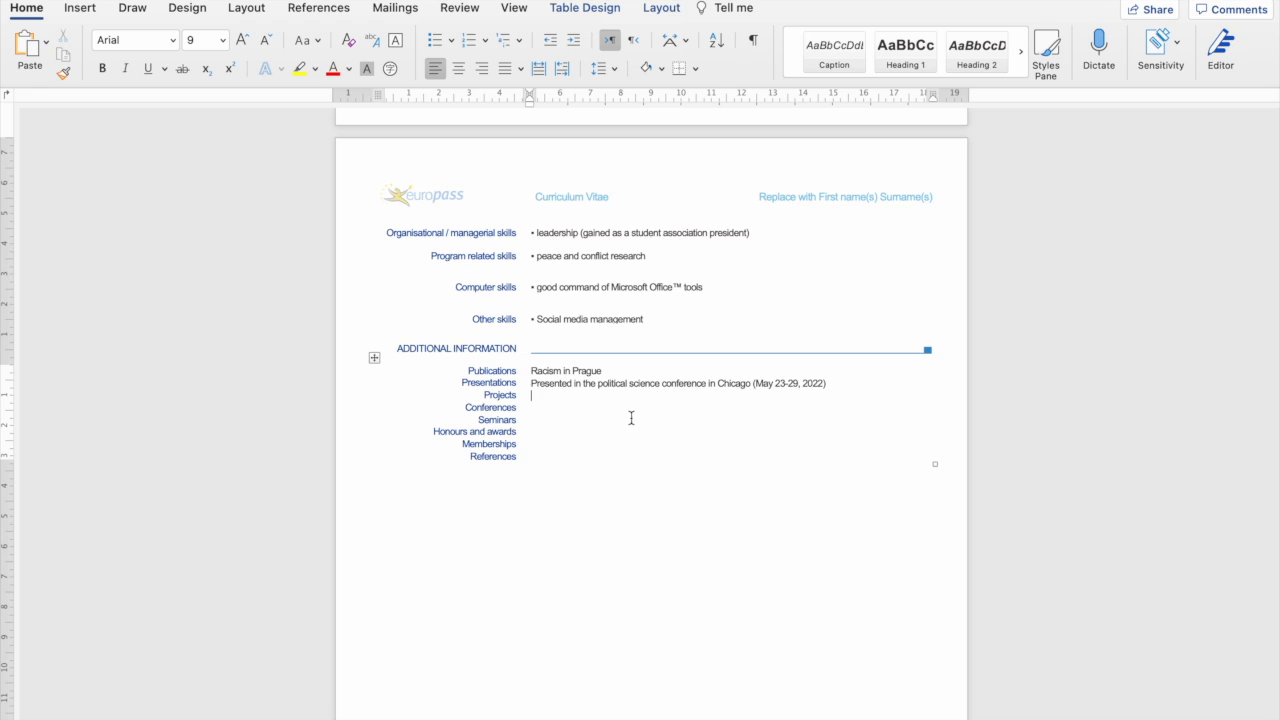
# Delete the Conferences, Seminars and Projects headings from the left column.
pyautogui.click(527, 395)
pyautogui.moveTo(517, 420); pyautogui.dragTo(473, 407)
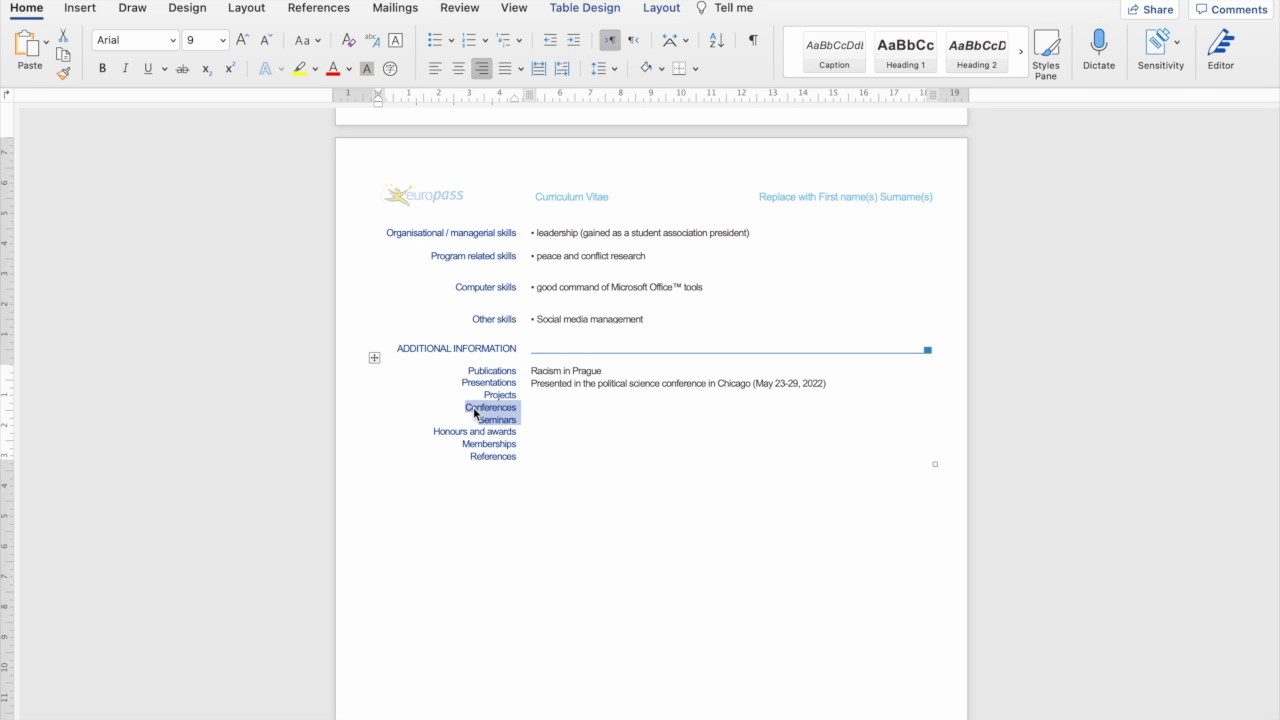
pyautogui.press('BackSpace')
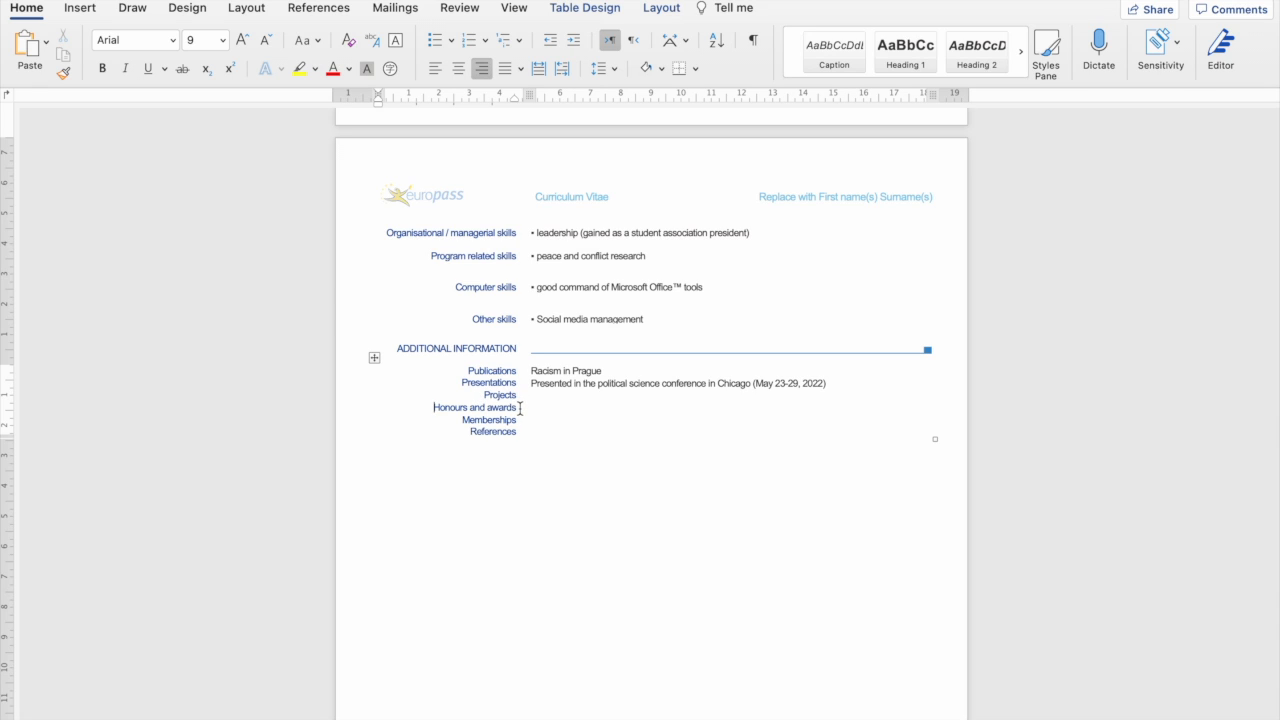
pyautogui.moveTo(521, 395); pyautogui.dragTo(478, 400)
pyautogui.press('BackSpace')
pyautogui.click(564, 397)
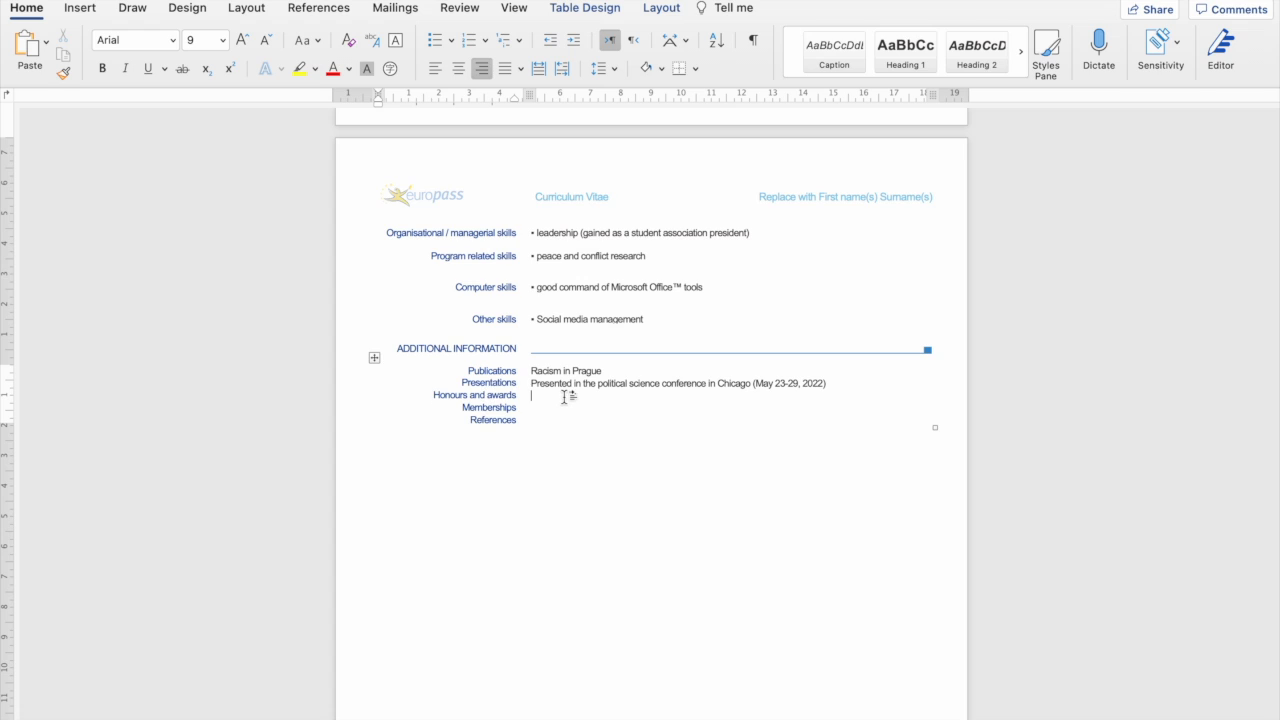
# Enter 'Nairobi University best student (2017)' and 'International Peacebuilders Association' membership, fixing the International misspelling.
pyautogui.write('N')
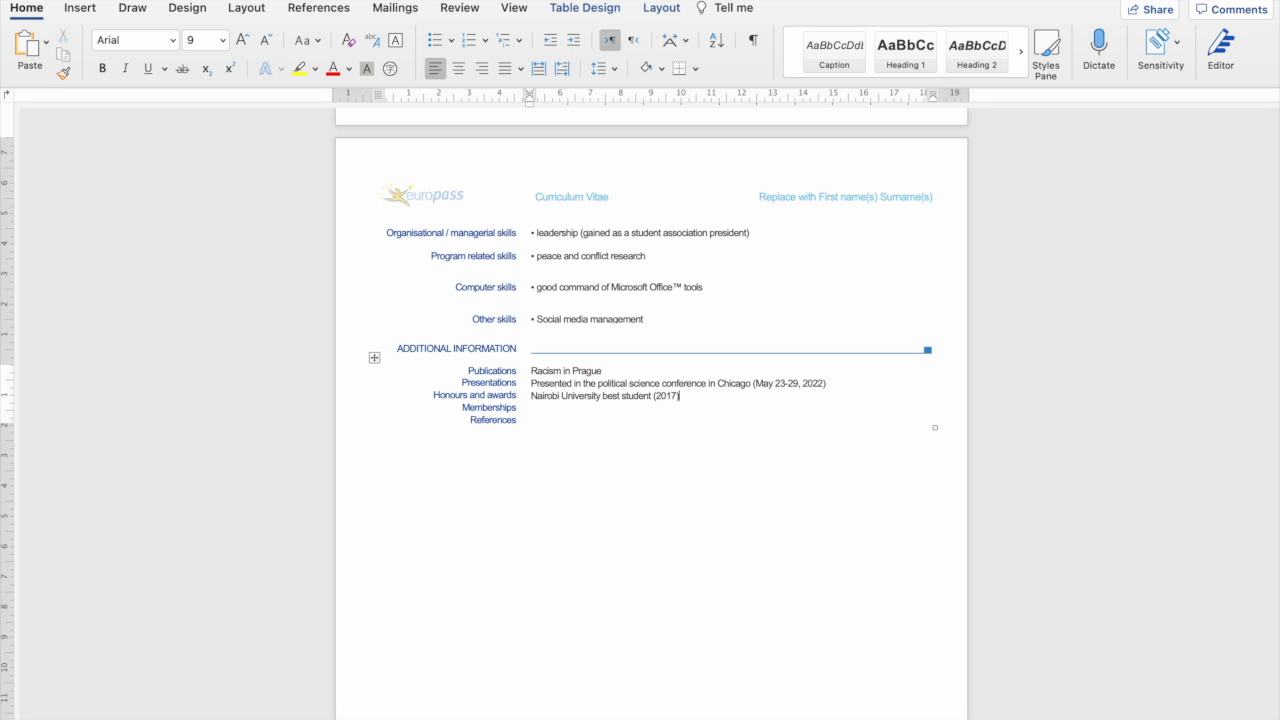
pyautogui.write('Internatioanl Peacebuilders Association')
pyautogui.rightClick(555, 406)
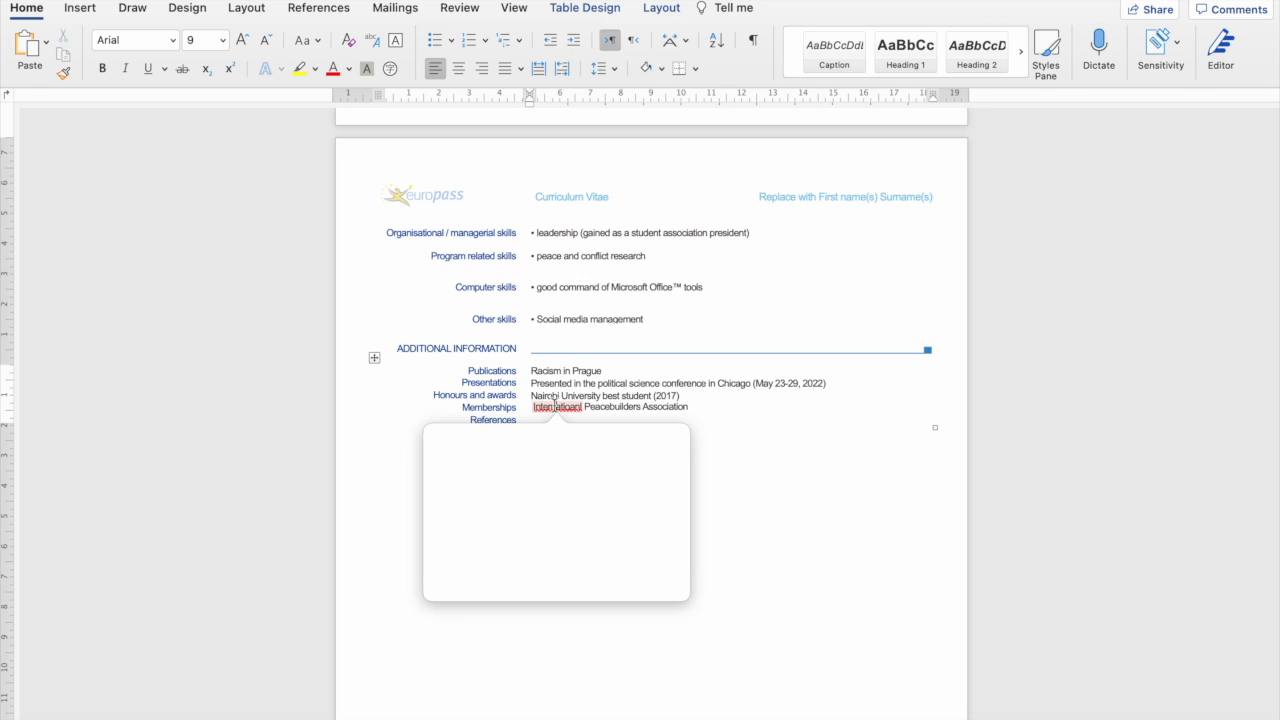
pyautogui.click(520, 464)
pyautogui.click(697, 405)
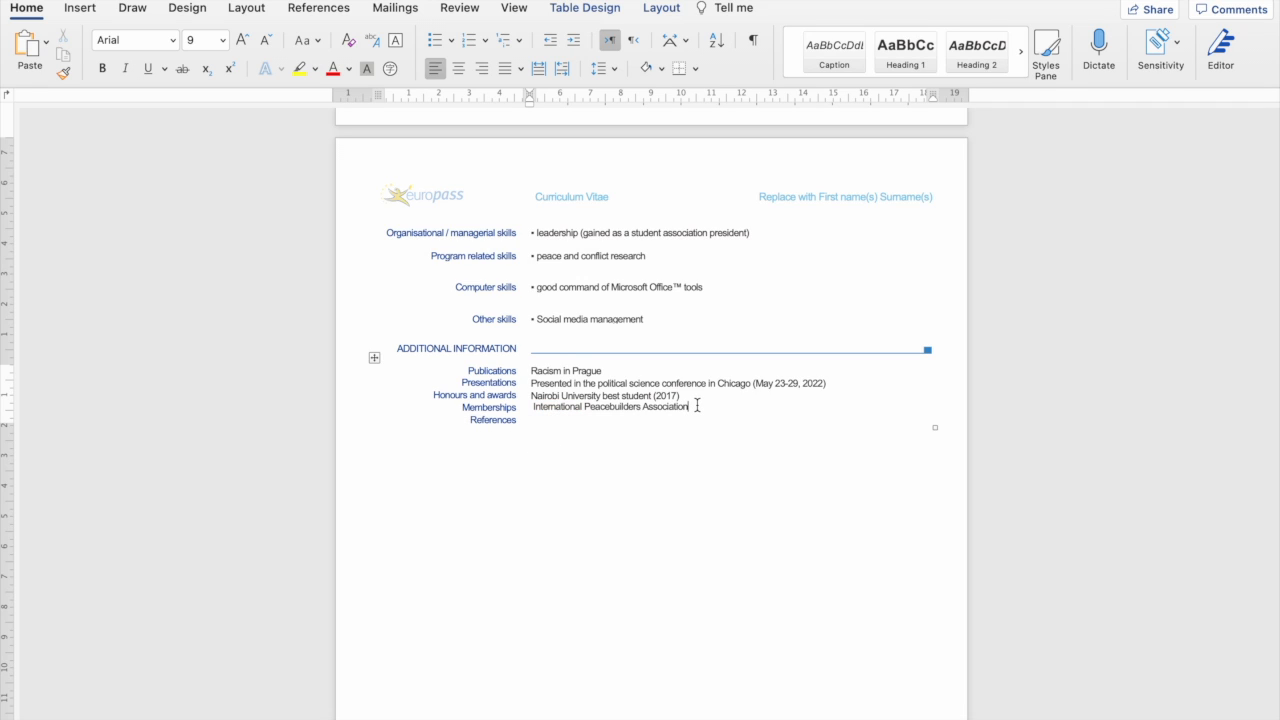
# Move the cursor into the empty References cell.
pyautogui.moveTo(573, 426); pyautogui.dragTo(529, 423)
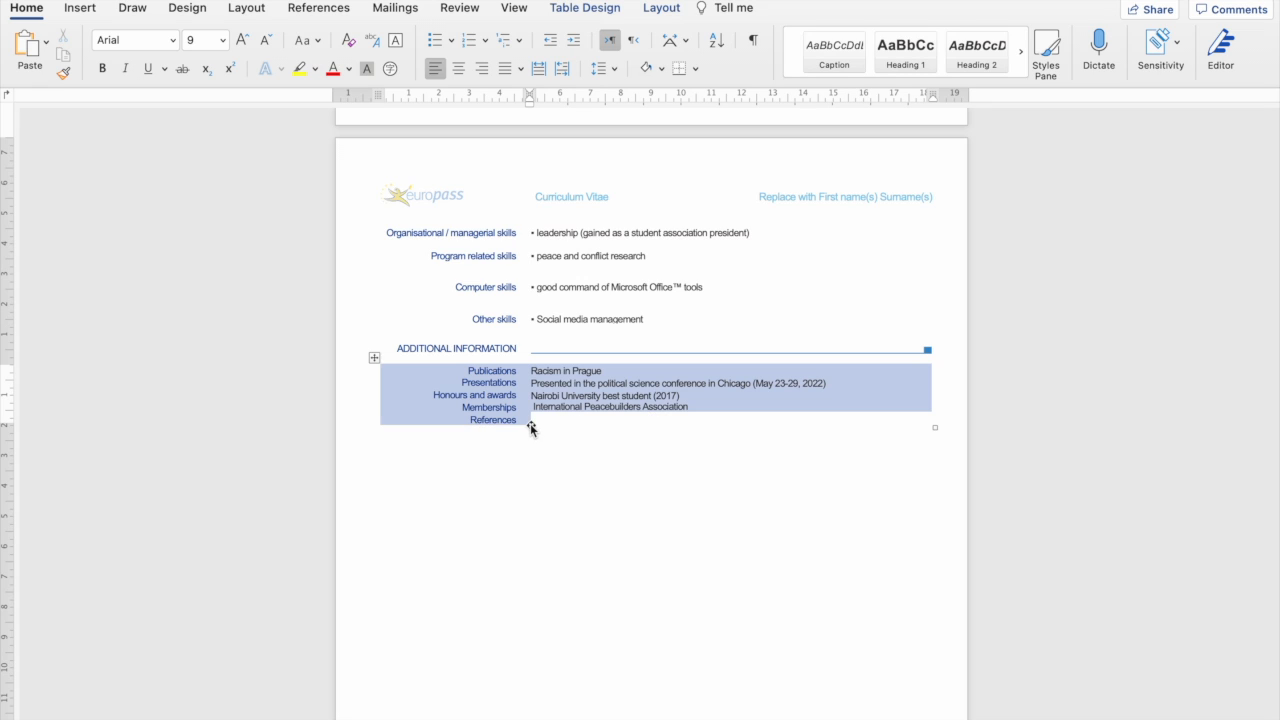
pyautogui.click(535, 416)
pyautogui.click(541, 420)
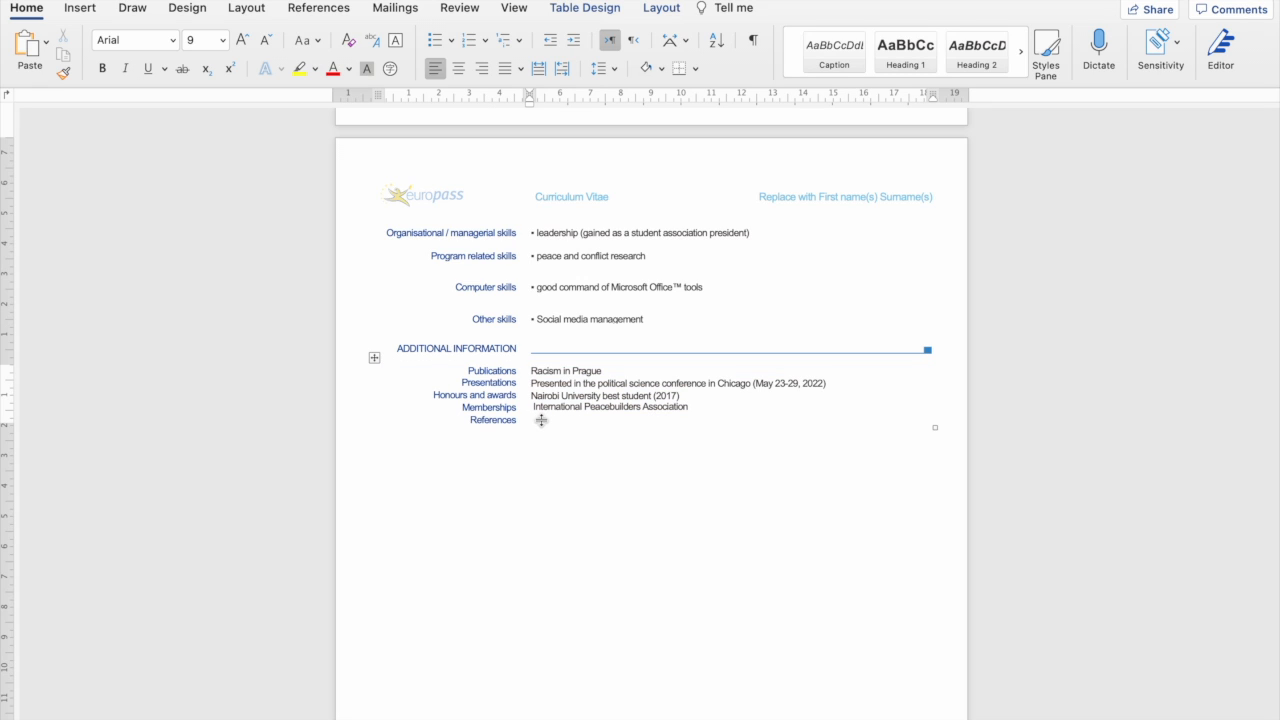
pyautogui.moveTo(541, 420); pyautogui.dragTo(529, 417)
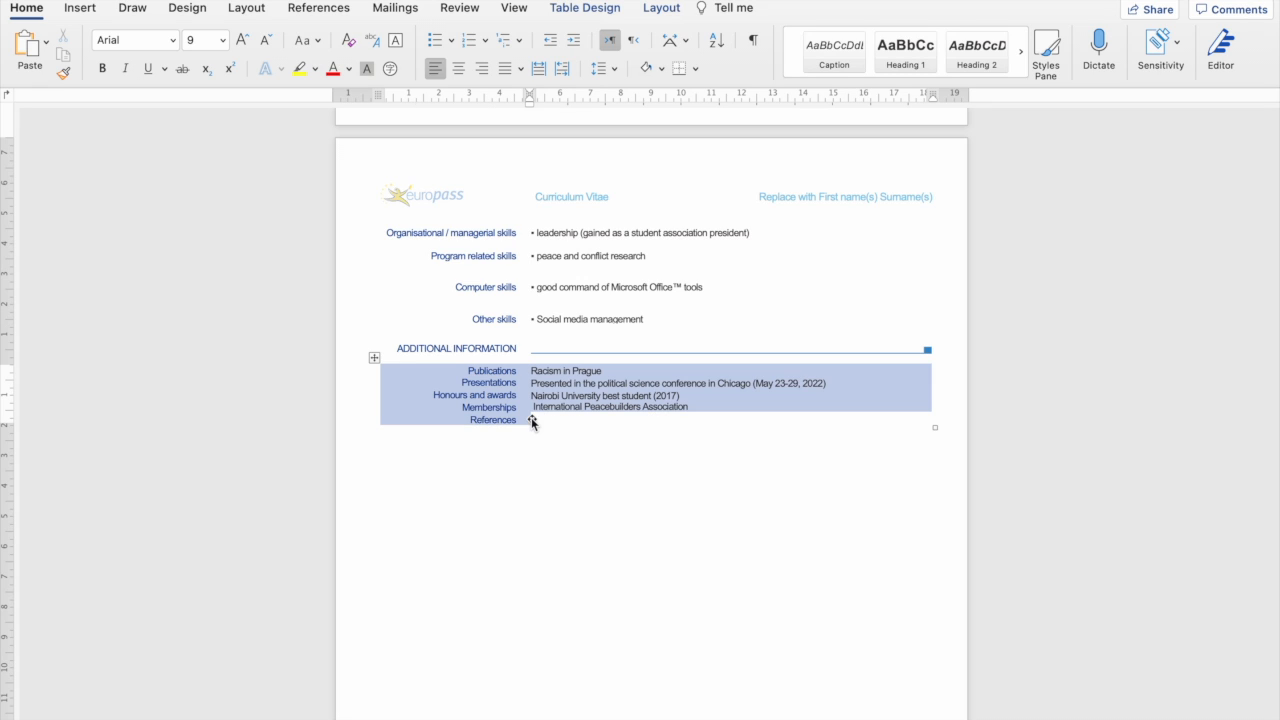
pyautogui.click(703, 400)
pyautogui.press('Down')
pyautogui.press('Down')
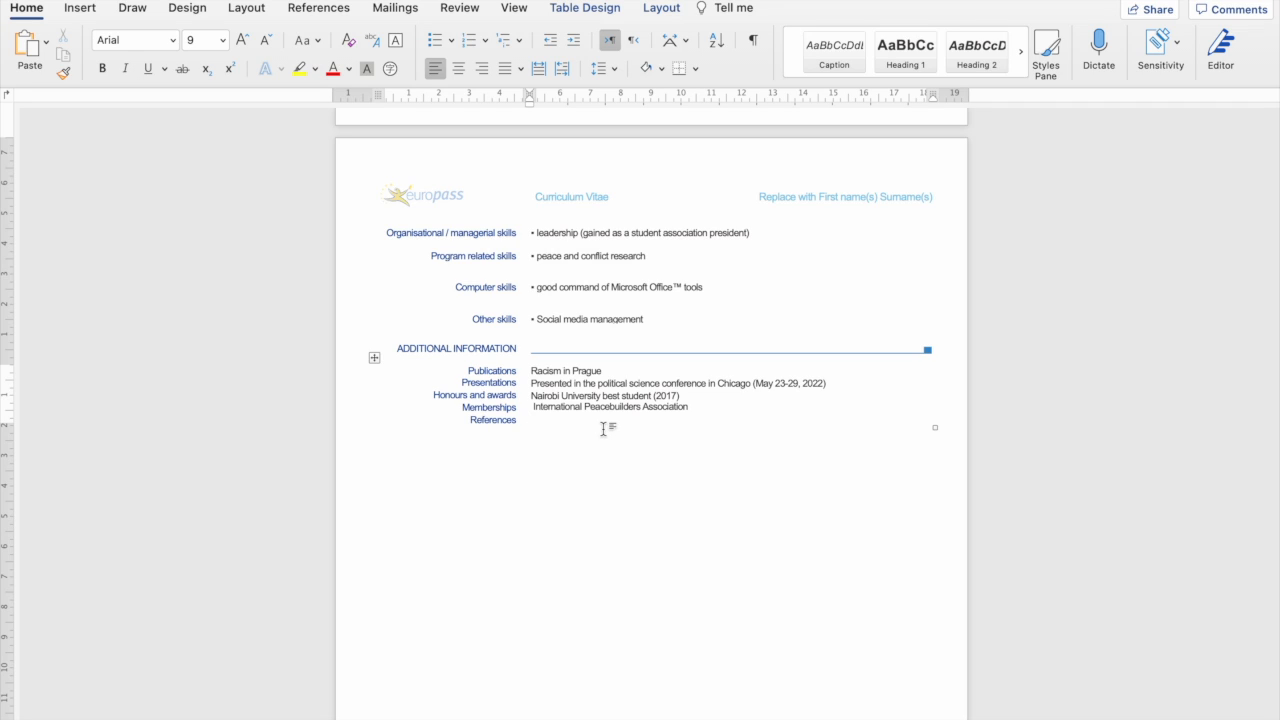
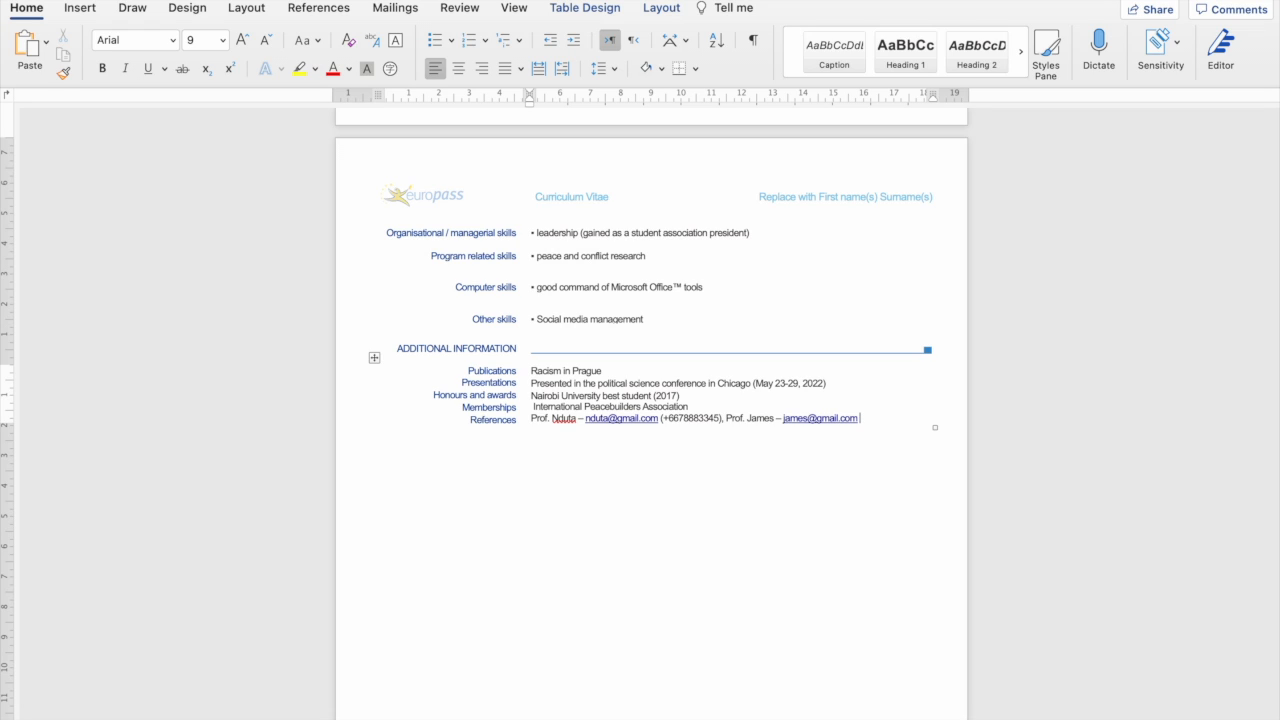
# Type two professors' names with their e-mail addresses and phone numbers as references.
pyautogui.rightClick(564, 418)
# Ignore the spelling flag on the first referee's name.
pyautogui.click(508, 578)
pyautogui.scroll(2, 711, 390)
pyautogui.scroll(-8, 711, 390)
pyautogui.scroll(4, 711, 390)
pyautogui.scroll(-4, 711, 389)
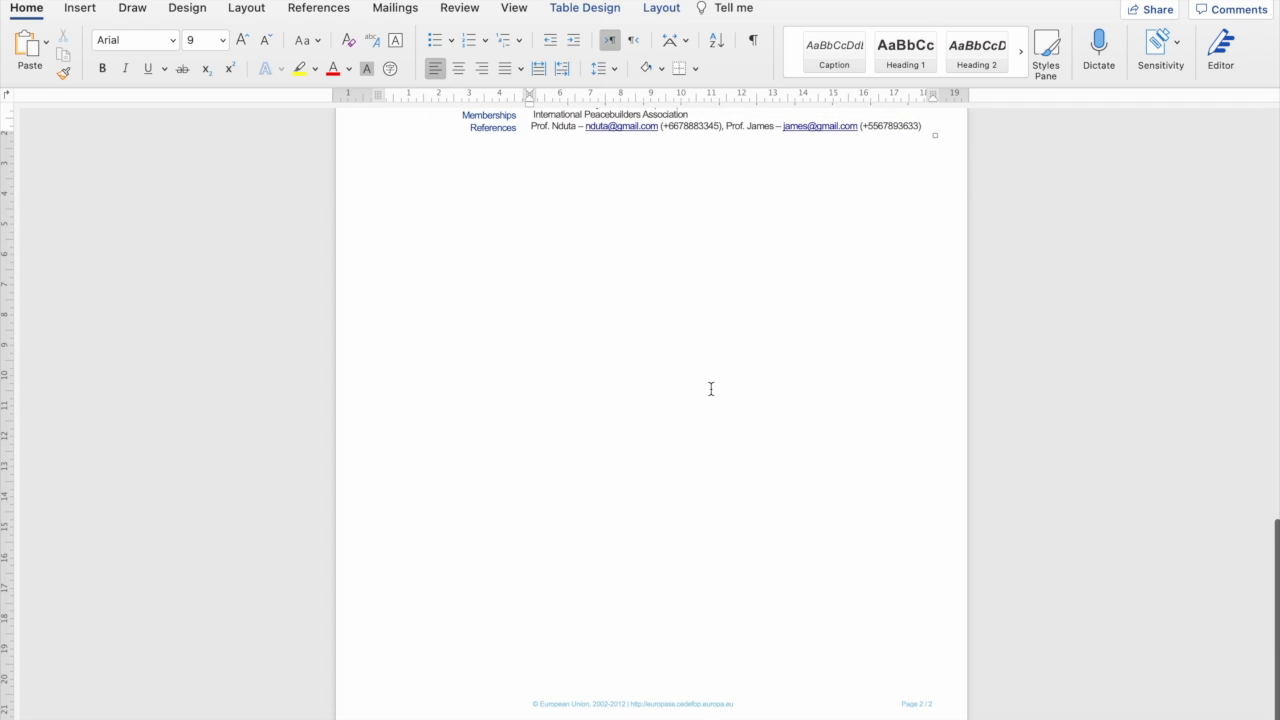
pyautogui.scroll(20, 711, 389)
pyautogui.scroll(-10, 711, 387)
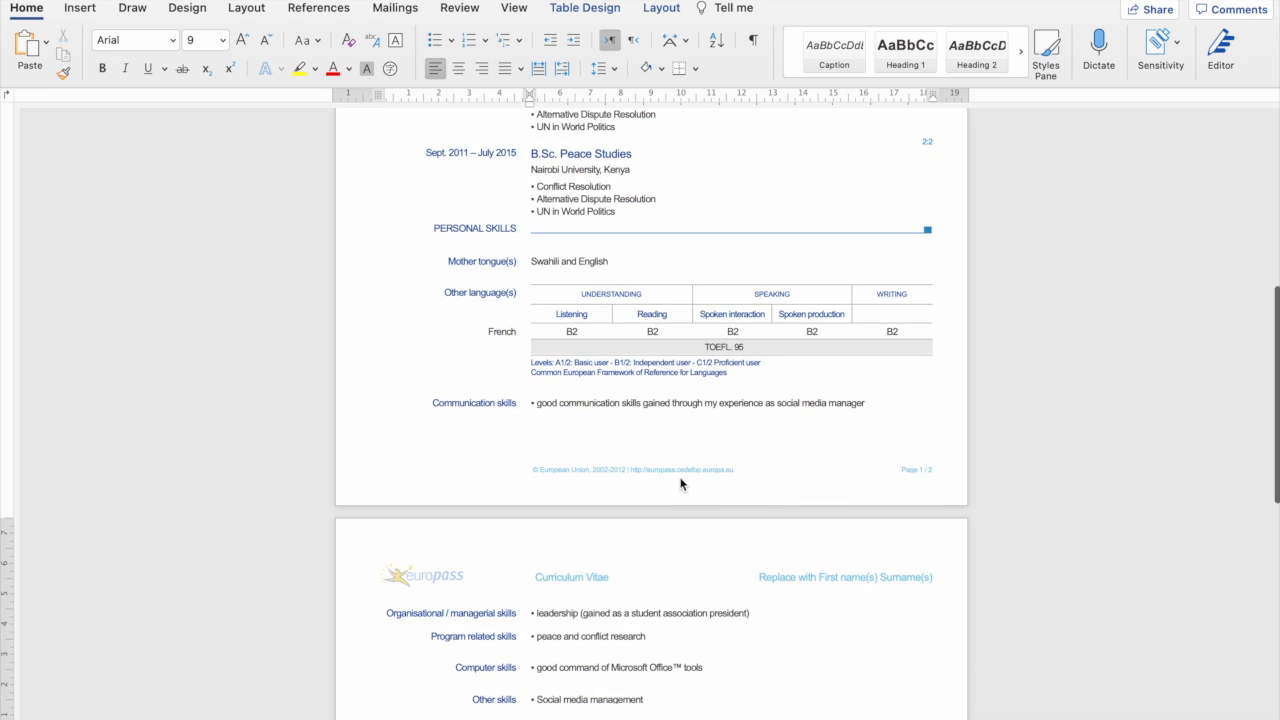
# Delete the © European Union copyright text from page 1's footer.
pyautogui.doubleClick(682, 473)
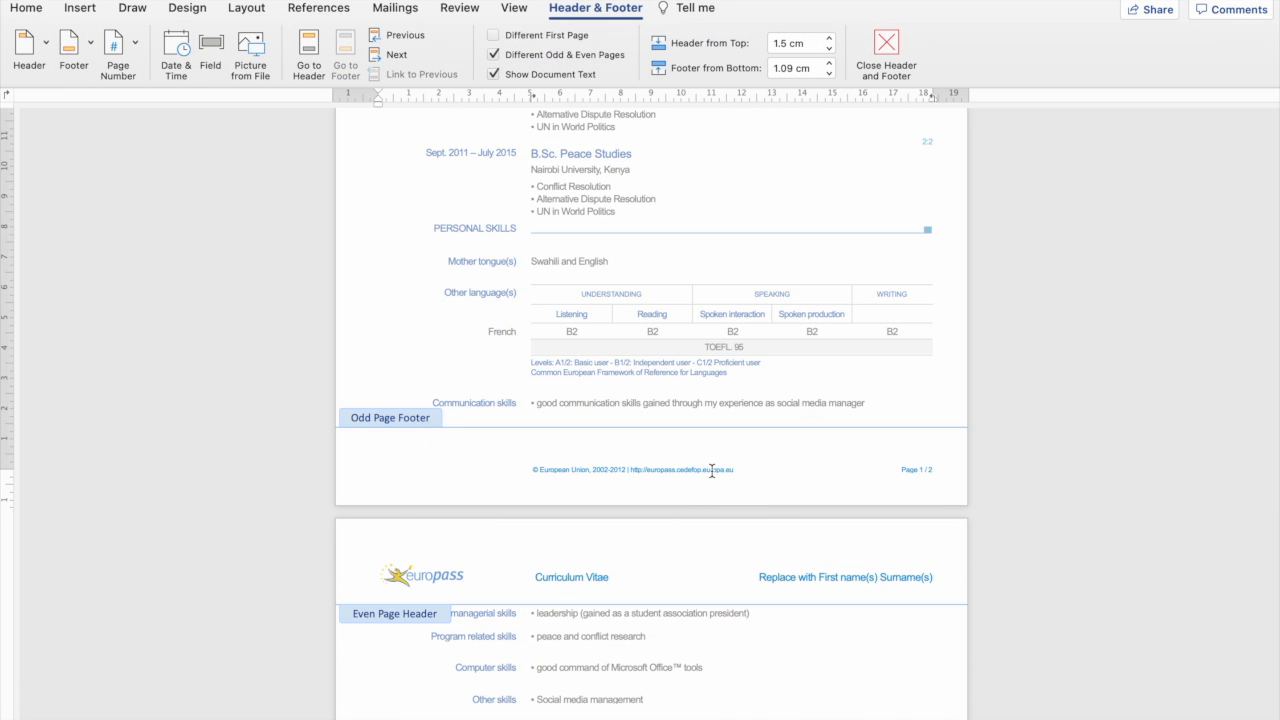
pyautogui.moveTo(757, 469); pyautogui.dragTo(525, 468)
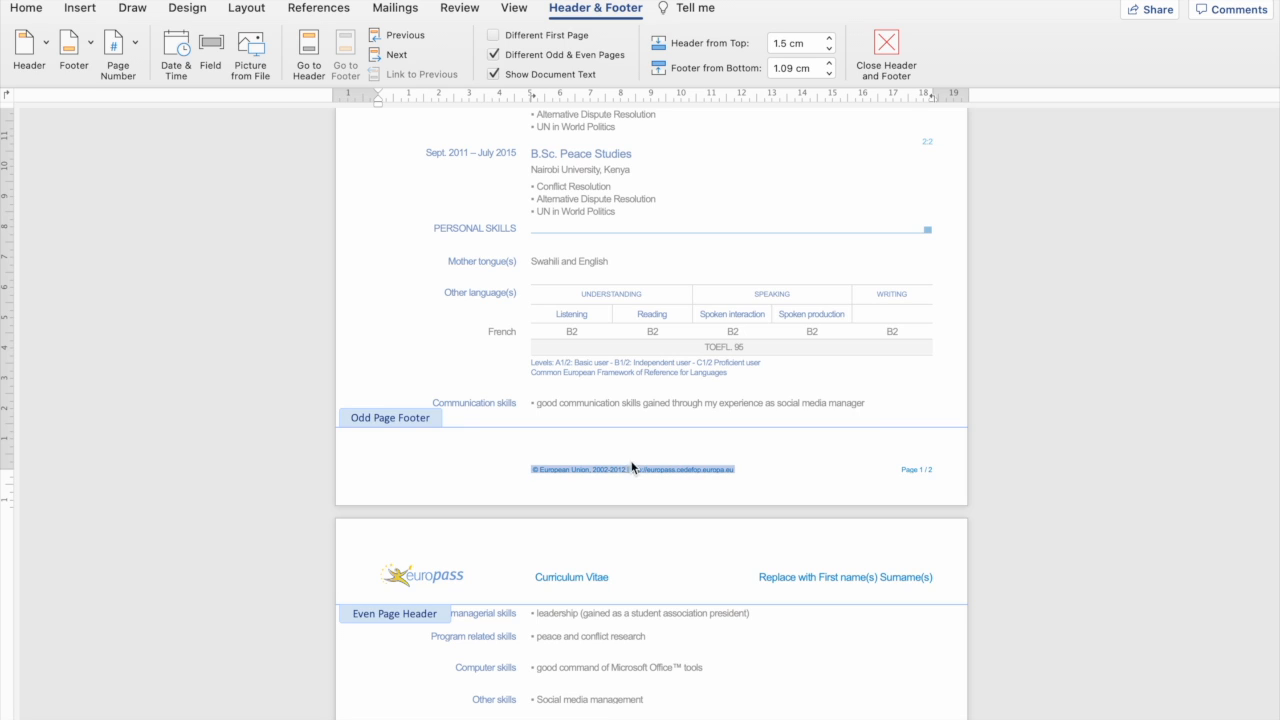
pyautogui.press('Delete')
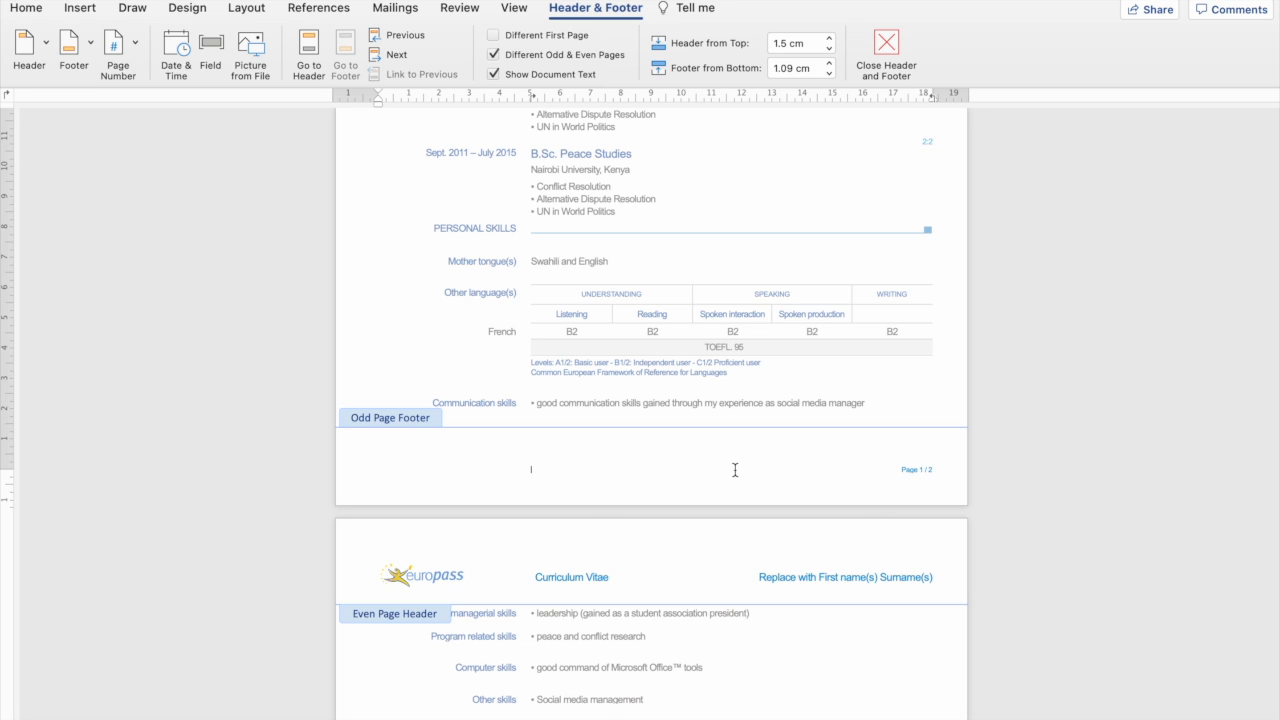
pyautogui.scroll(-10, 734, 472)
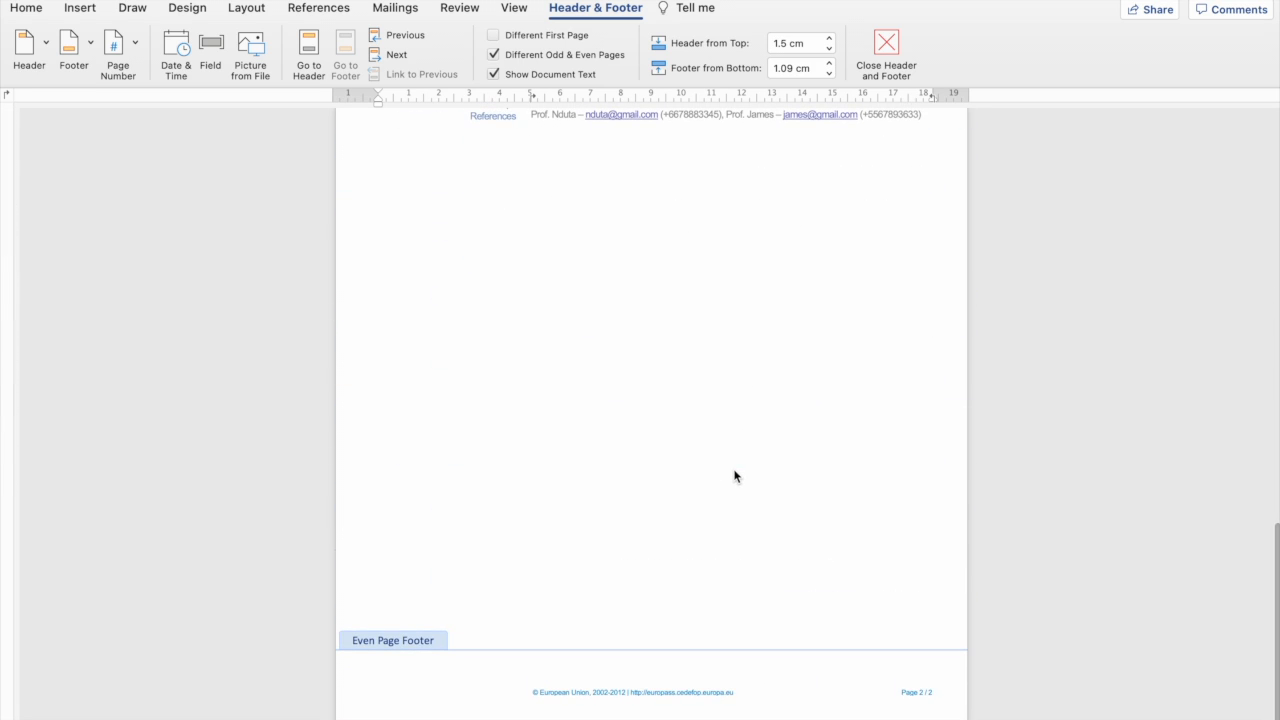
pyautogui.doubleClick(734, 476)
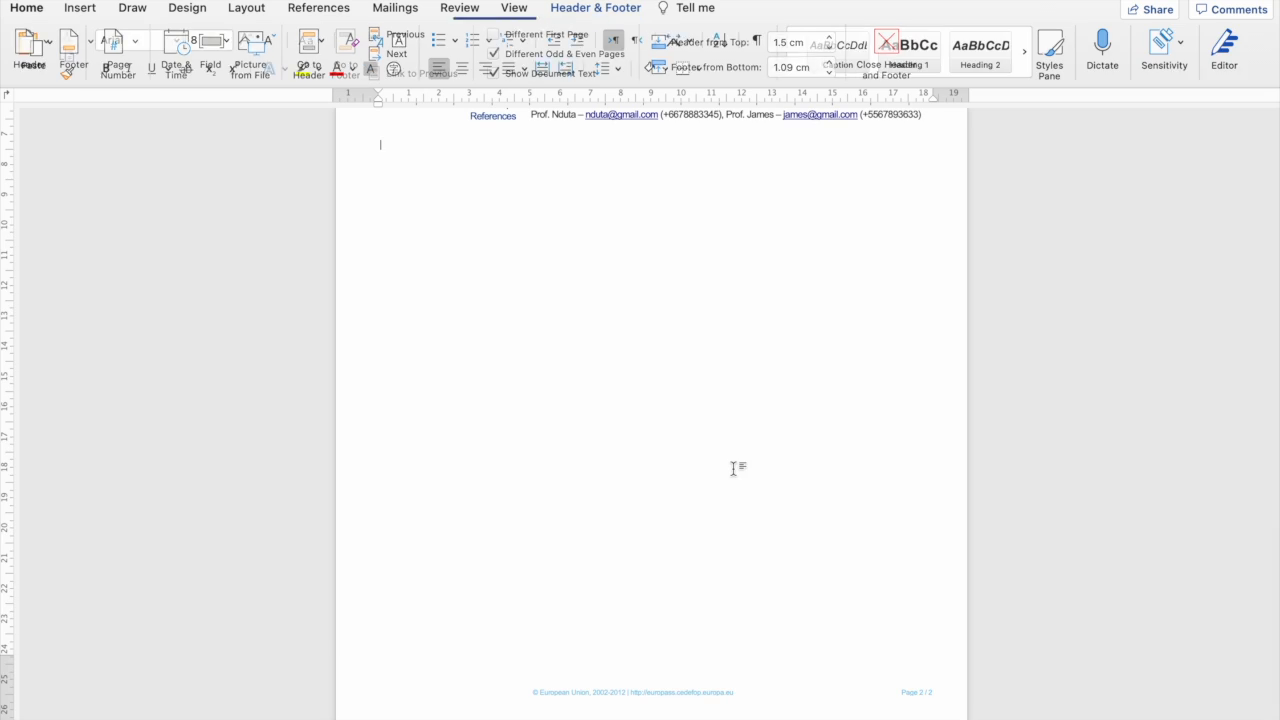
# Delete the copyright text from page 2's footer, leaving only the page number.
pyautogui.tripleClick(688, 697)
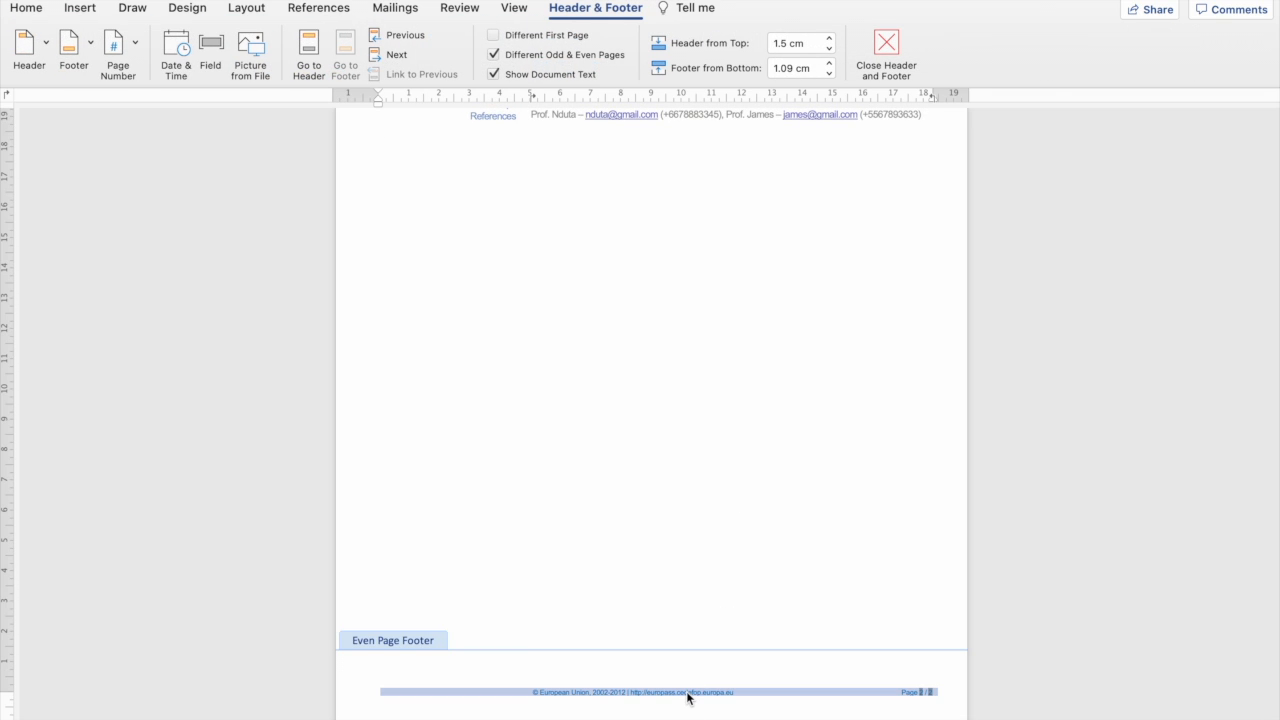
pyautogui.click(688, 697)
pyautogui.moveTo(738, 692); pyautogui.dragTo(520, 695)
pyautogui.press('BackSpace')
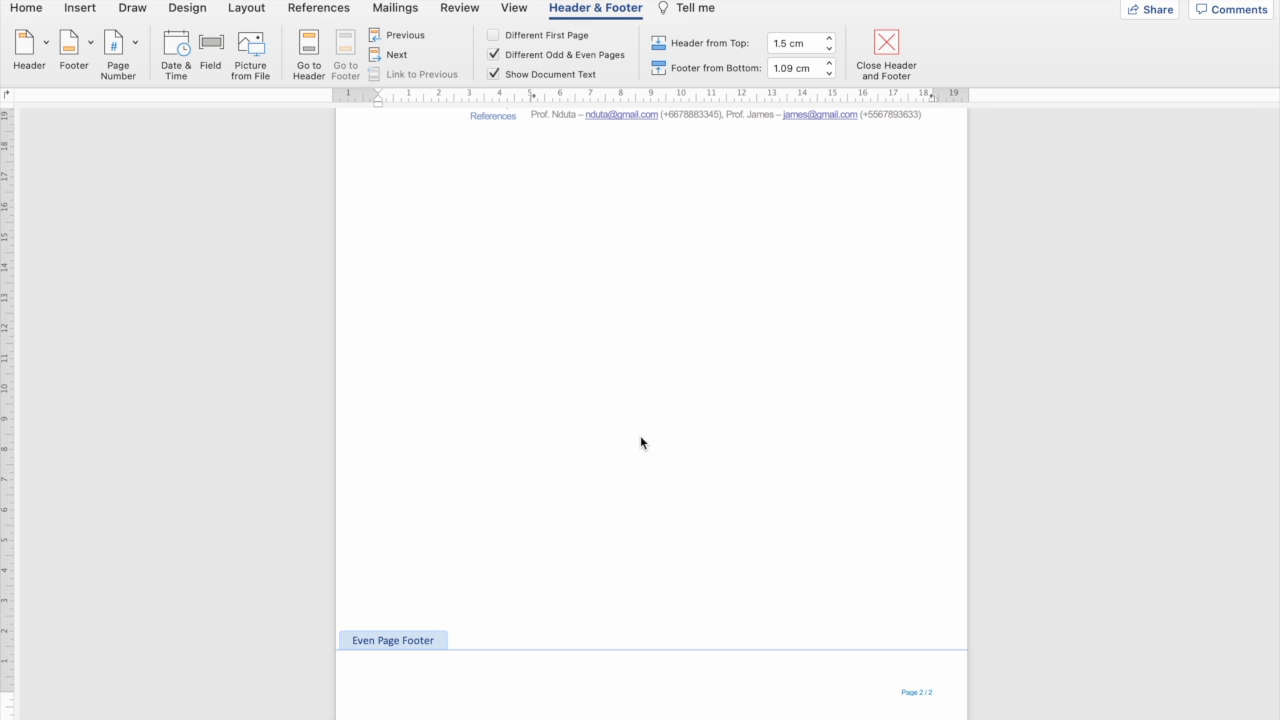
pyautogui.doubleClick(640, 443)
pyautogui.scroll(10, 640, 440)
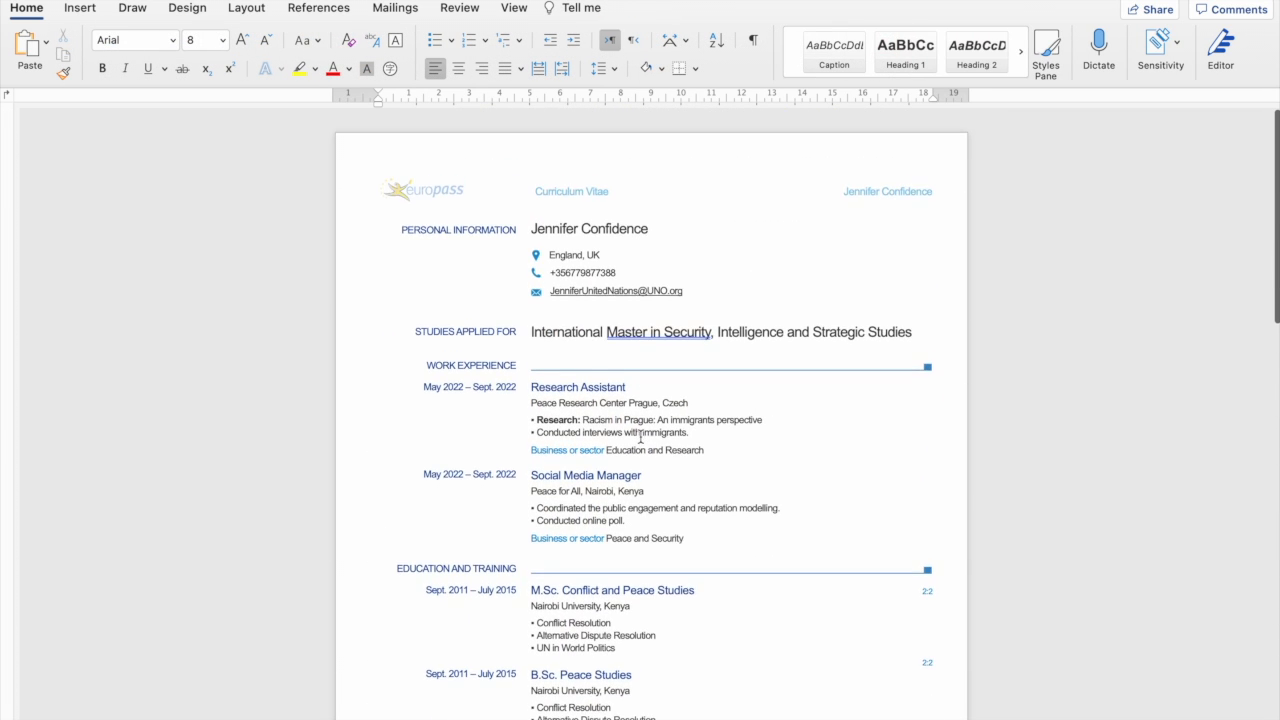
pyautogui.scroll(-10, 640, 435)
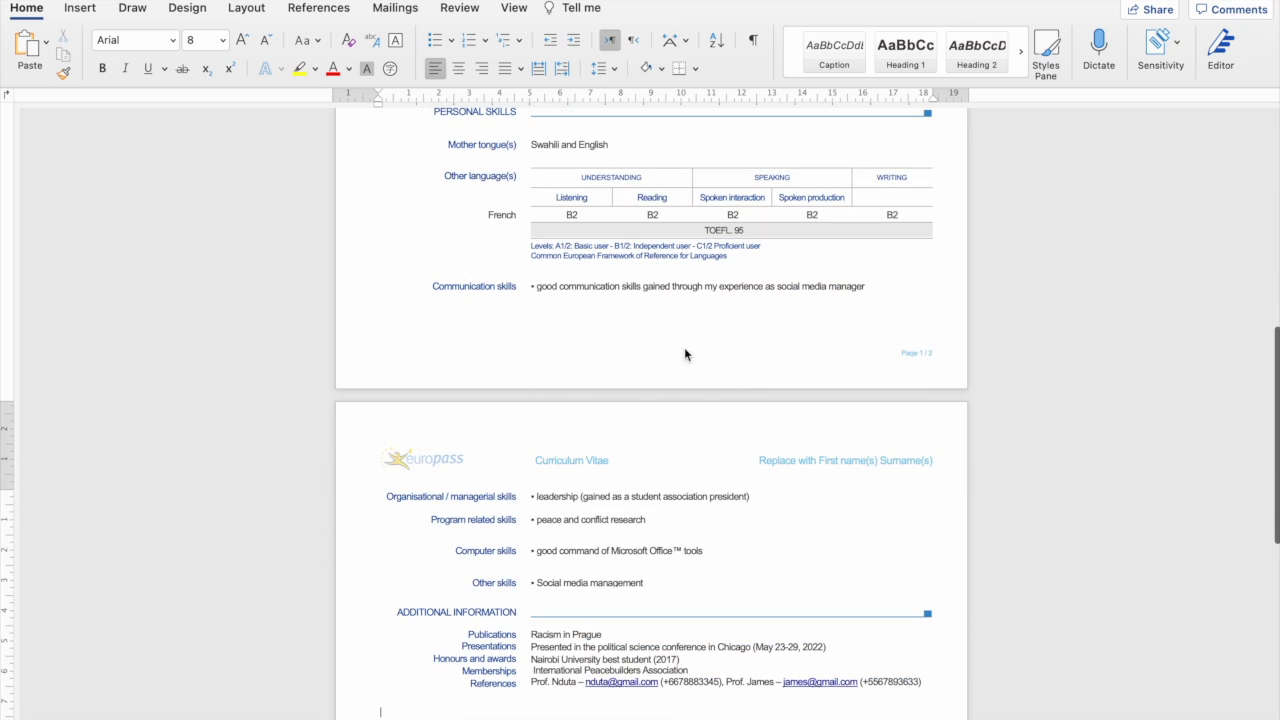
# Ignore the capitalization suggestion on 'Master in Security' in the studies-applied-for line.
pyautogui.scroll(10, 712, 368)
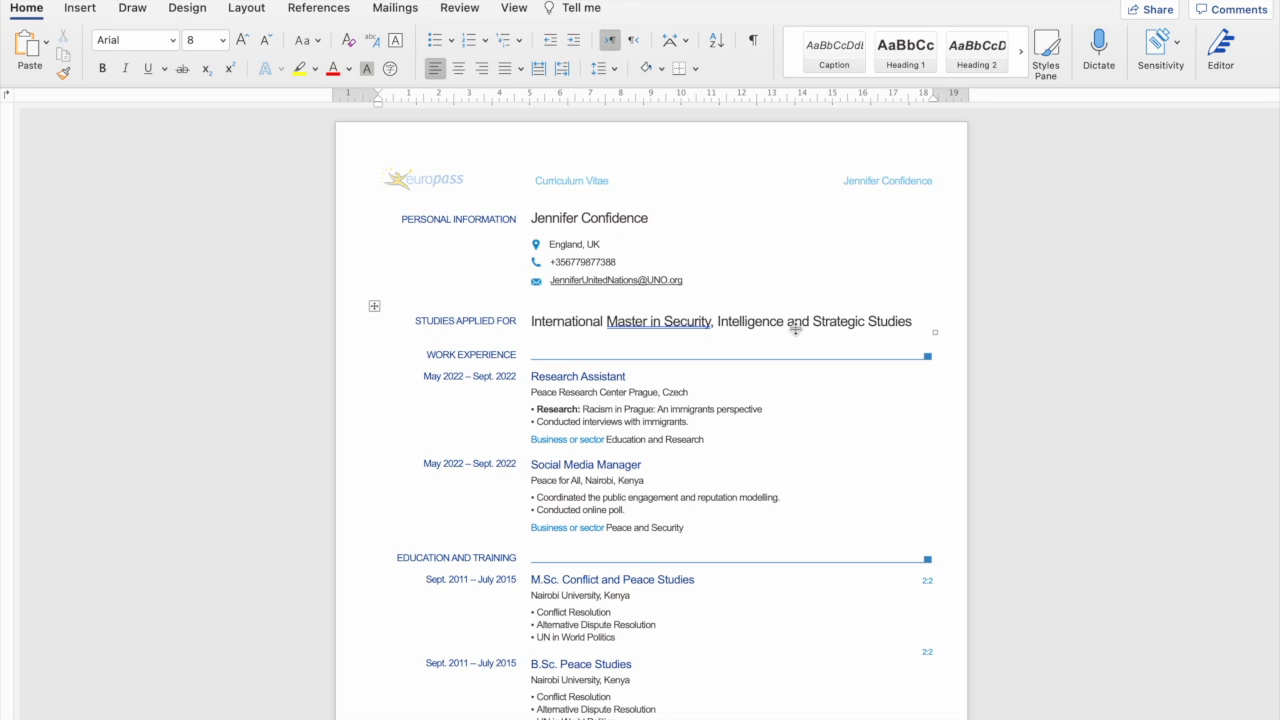
pyautogui.click(667, 325)
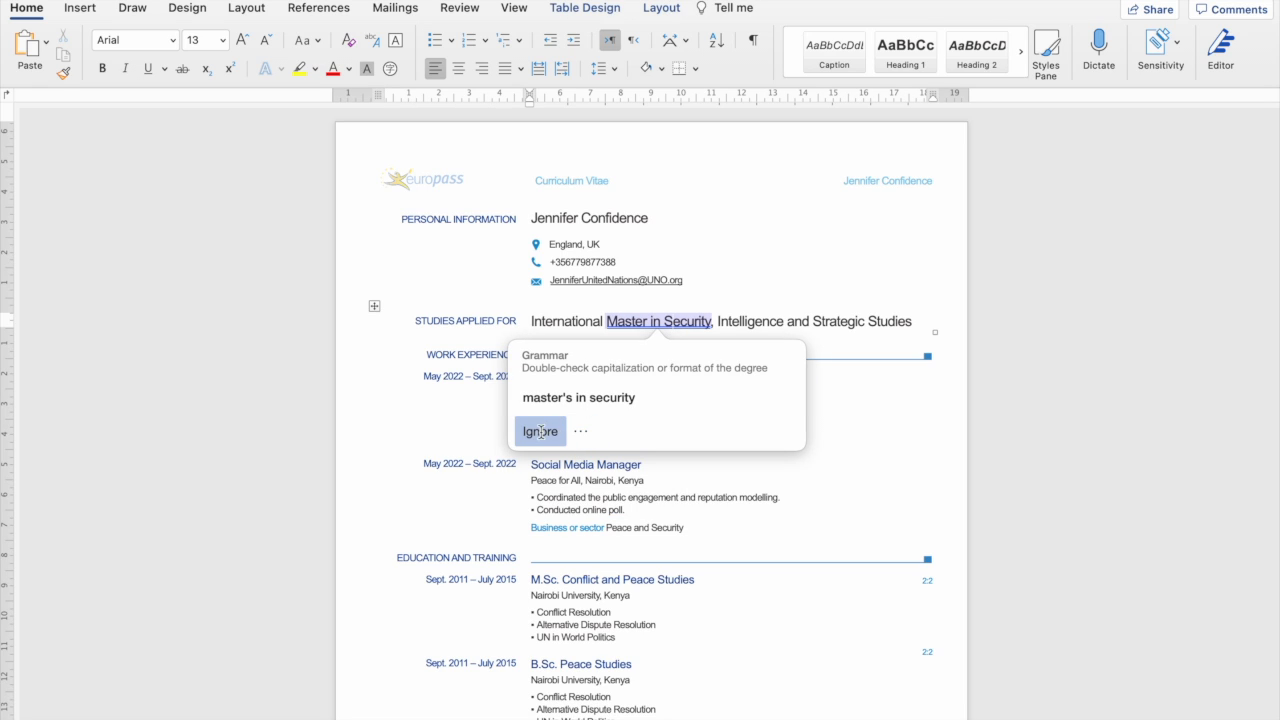
pyautogui.click(540, 432)
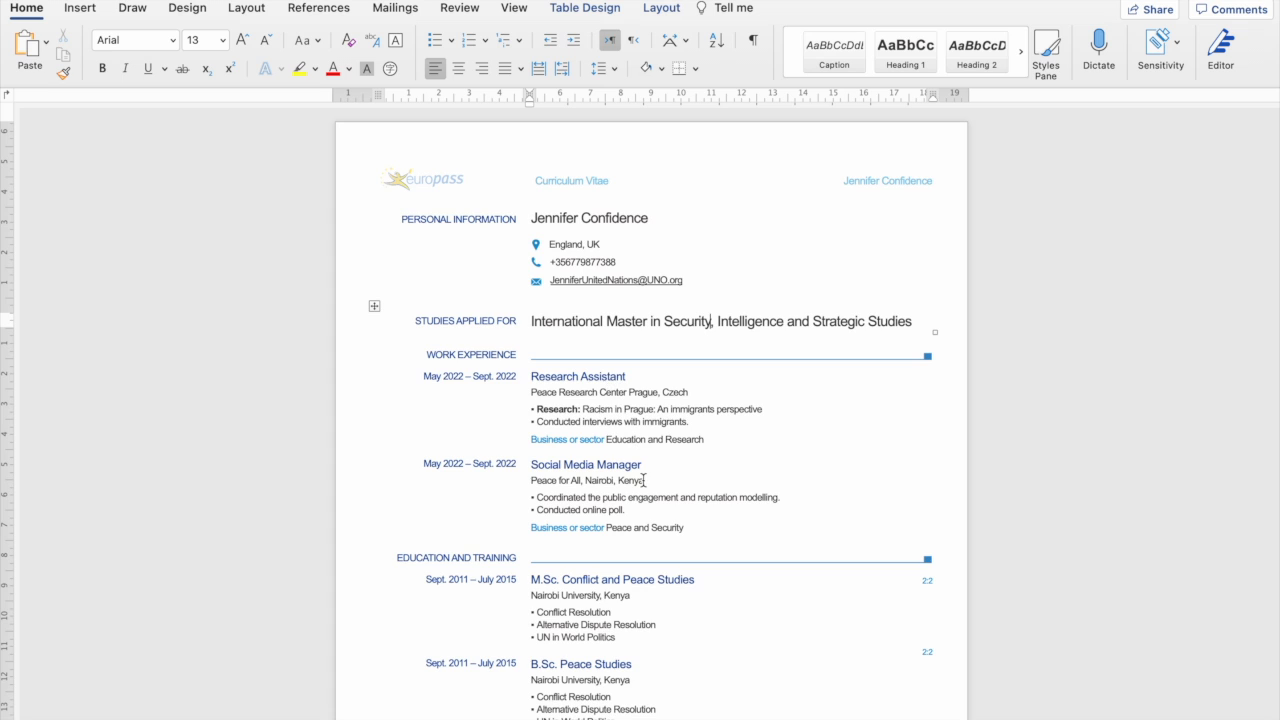
# Scroll through both pages of the CV to review the filled-in sections.
pyautogui.scroll(-4, 642, 478)
pyautogui.scroll(-1, 642, 480)
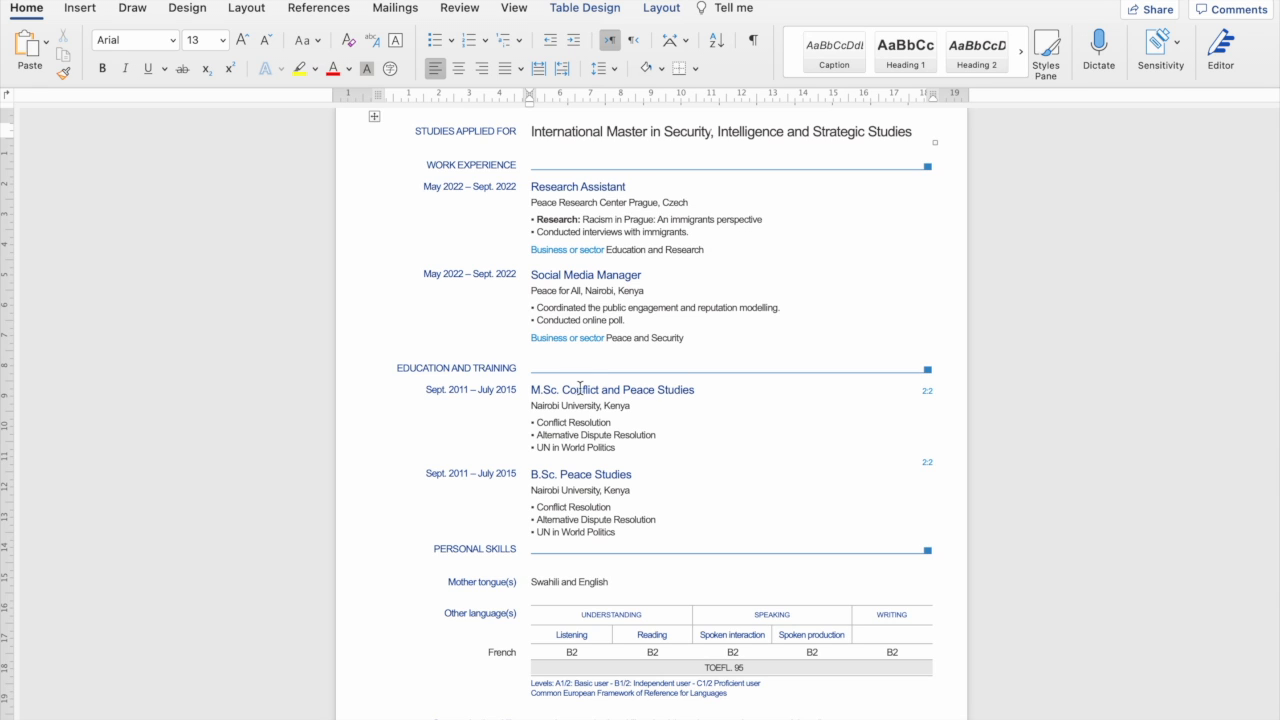
pyautogui.scroll(-4, 637, 437)
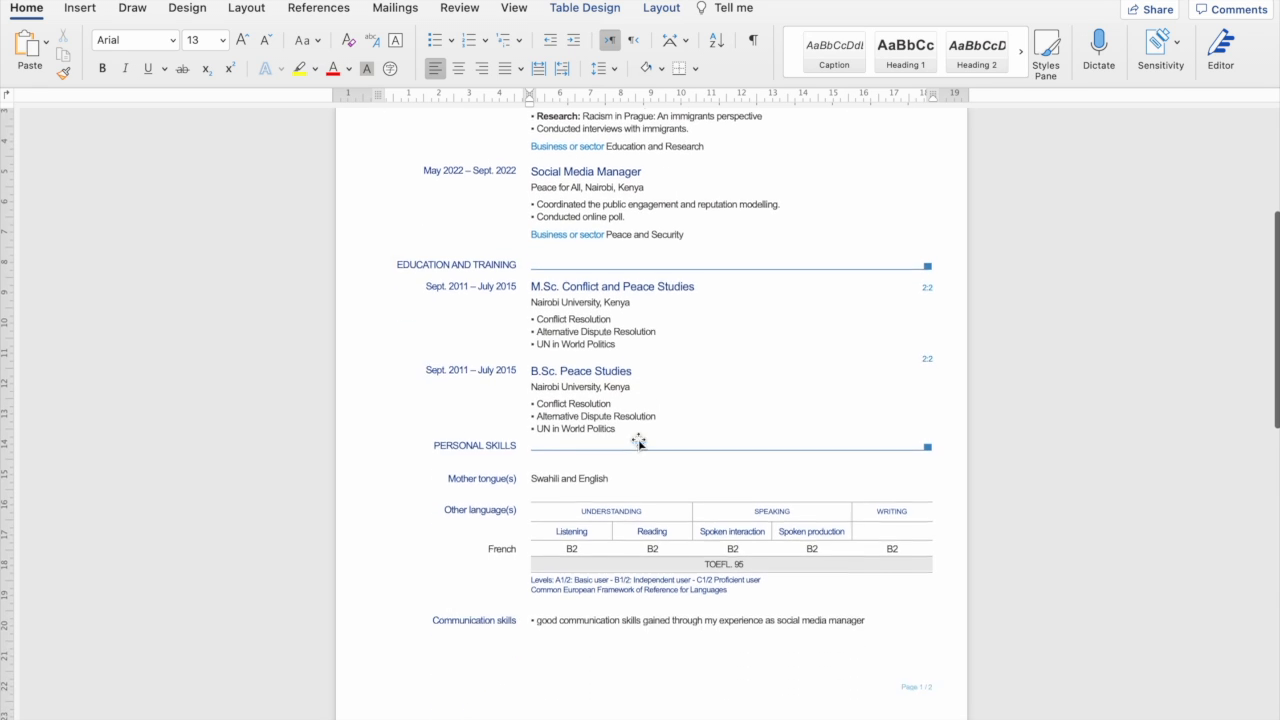
pyautogui.scroll(-5, 600, 390)
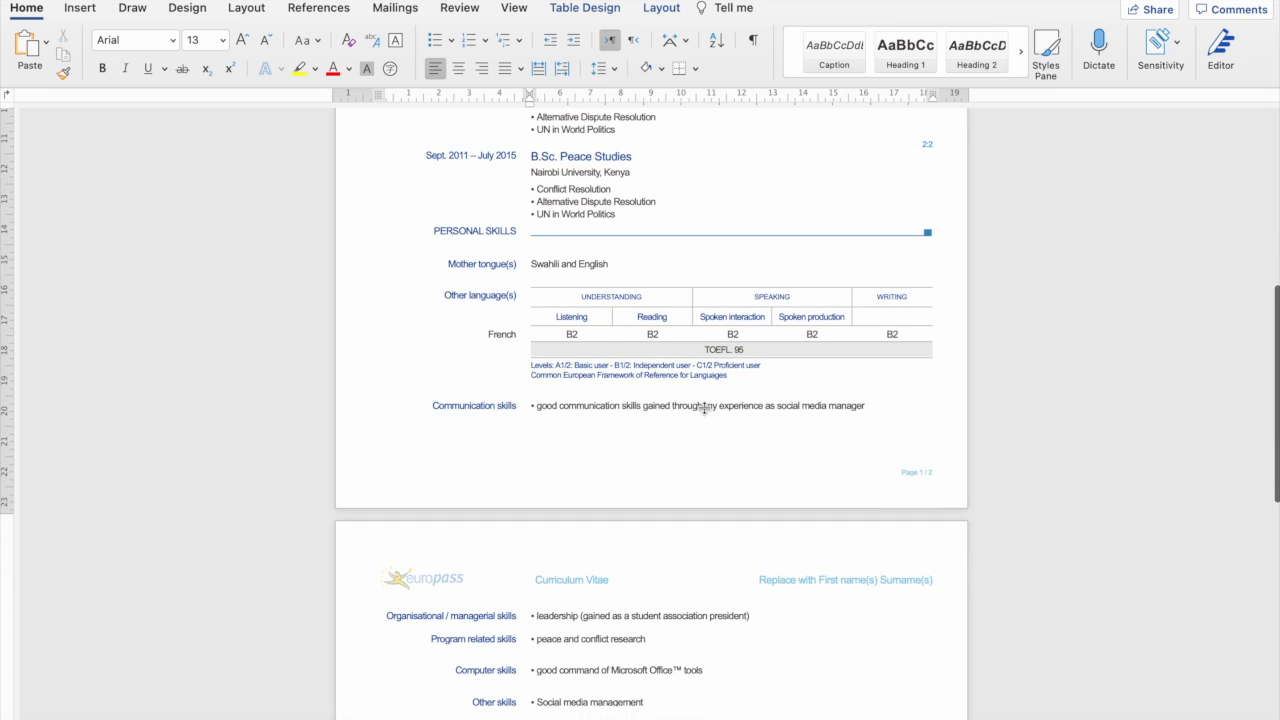
pyautogui.scroll(-3, 703, 412)
pyautogui.scroll(-8, 775, 335)
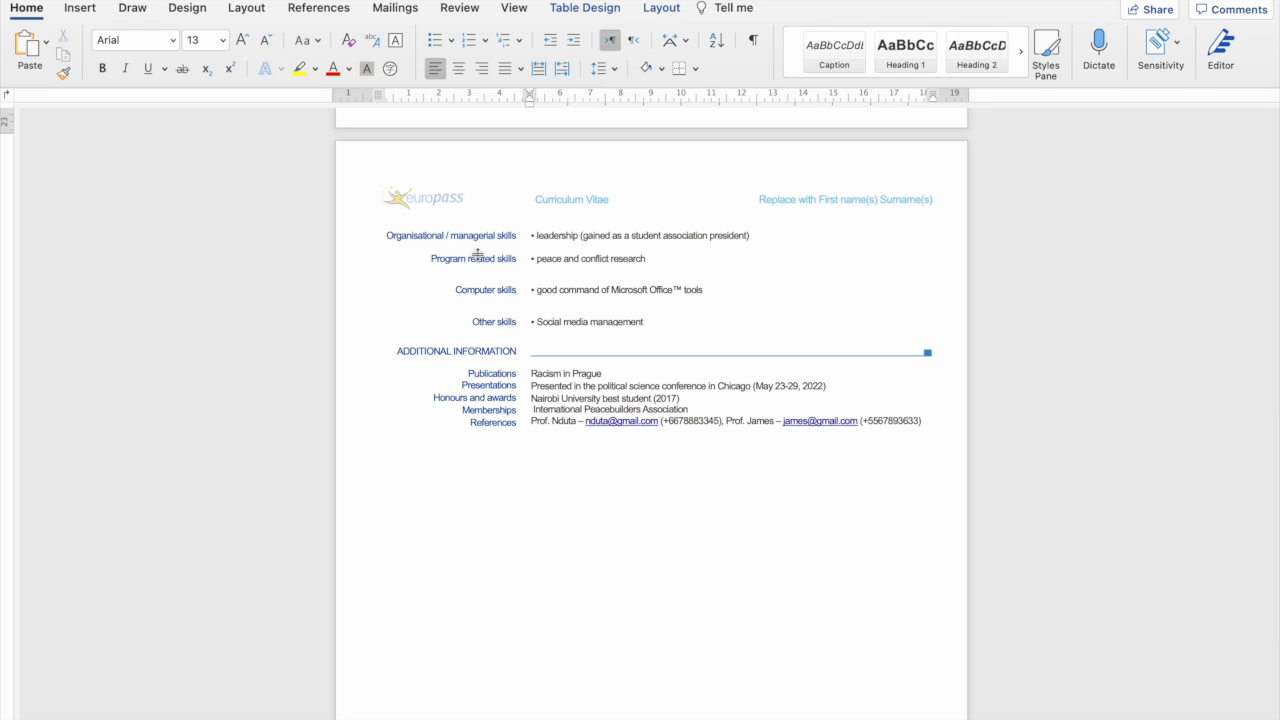
pyautogui.scroll(-2, 706, 331)
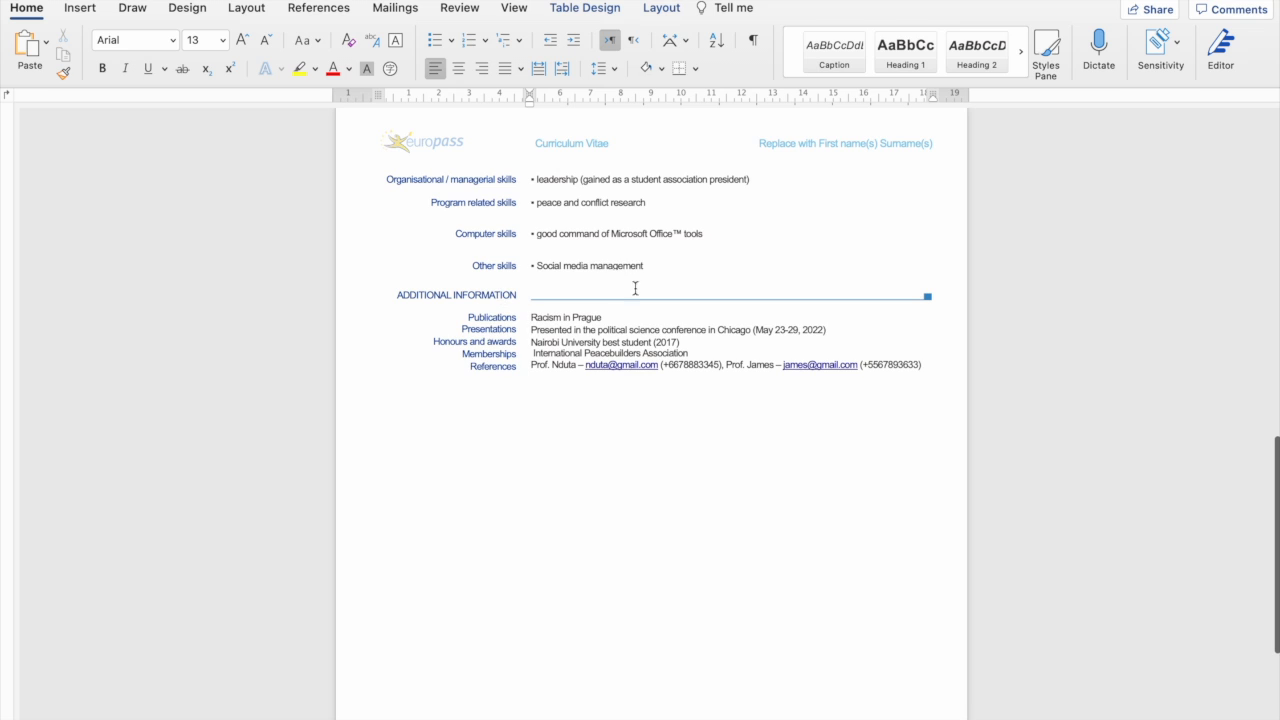
pyautogui.scroll(-5, 634, 291)
pyautogui.scroll(20, 634, 291)
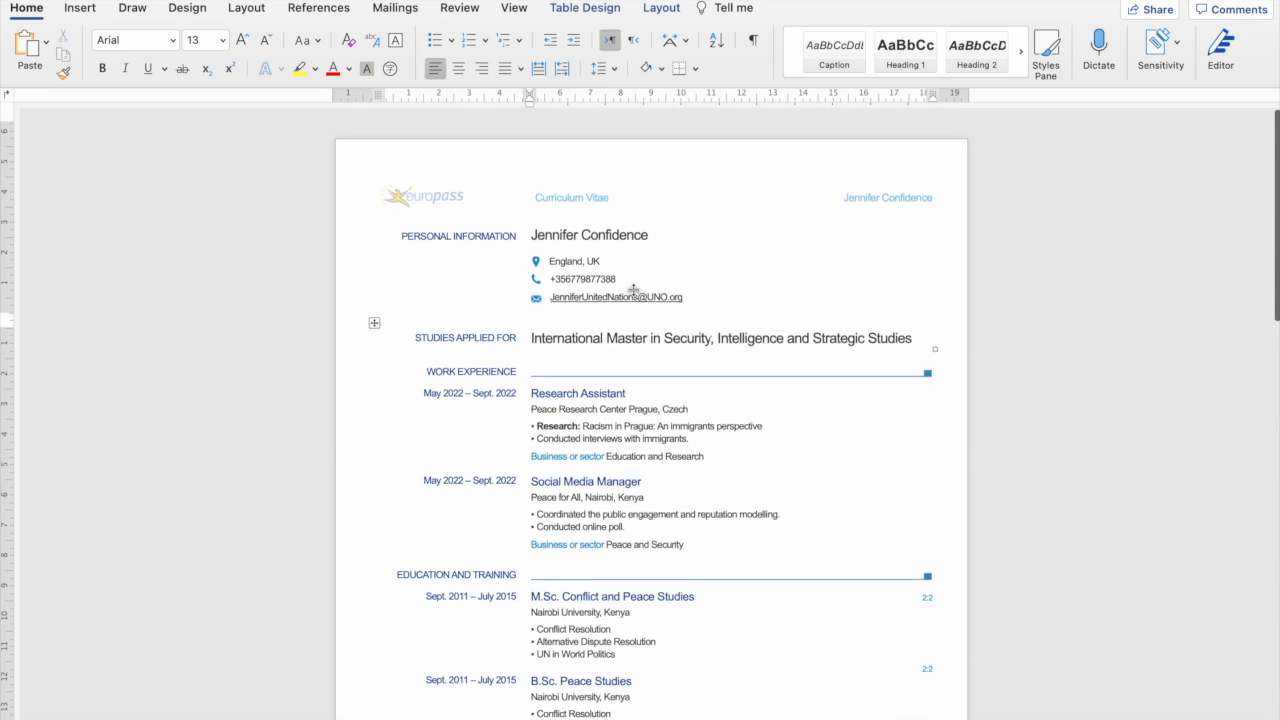
pyautogui.scroll(-1, 688, 328)
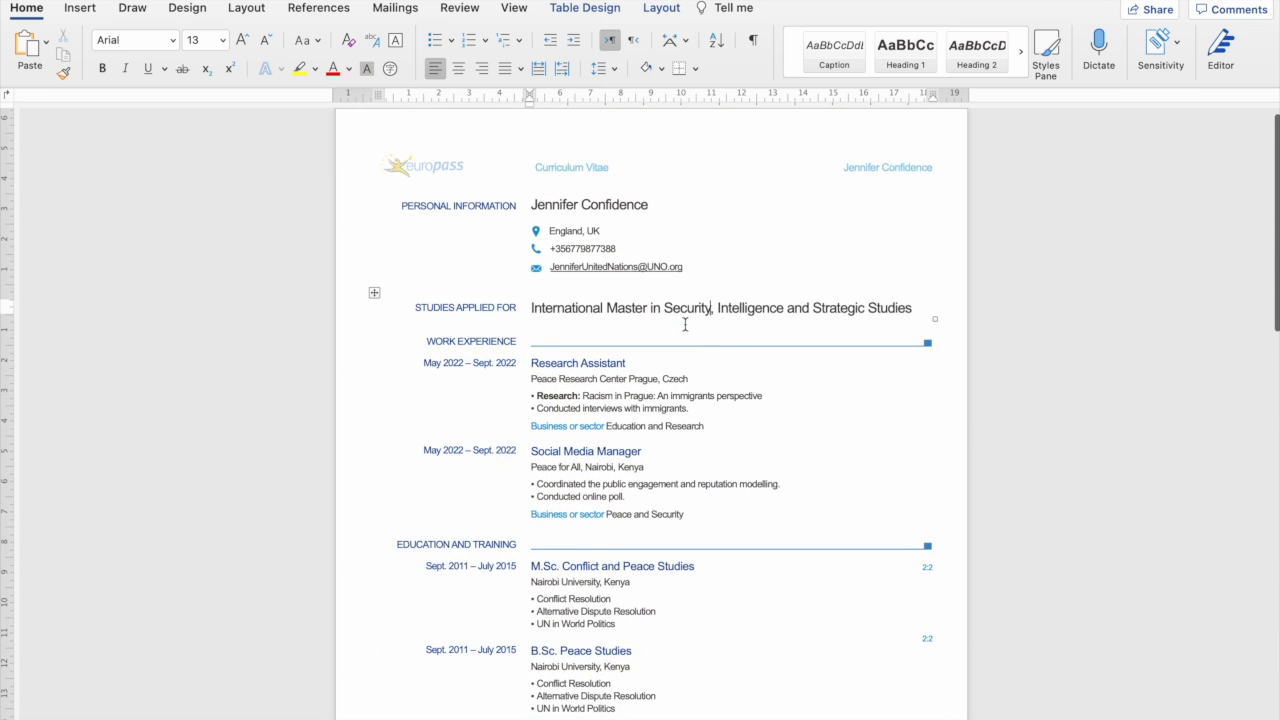
pyautogui.scroll(-5, 685, 325)
pyautogui.scroll(-10, 685, 324)
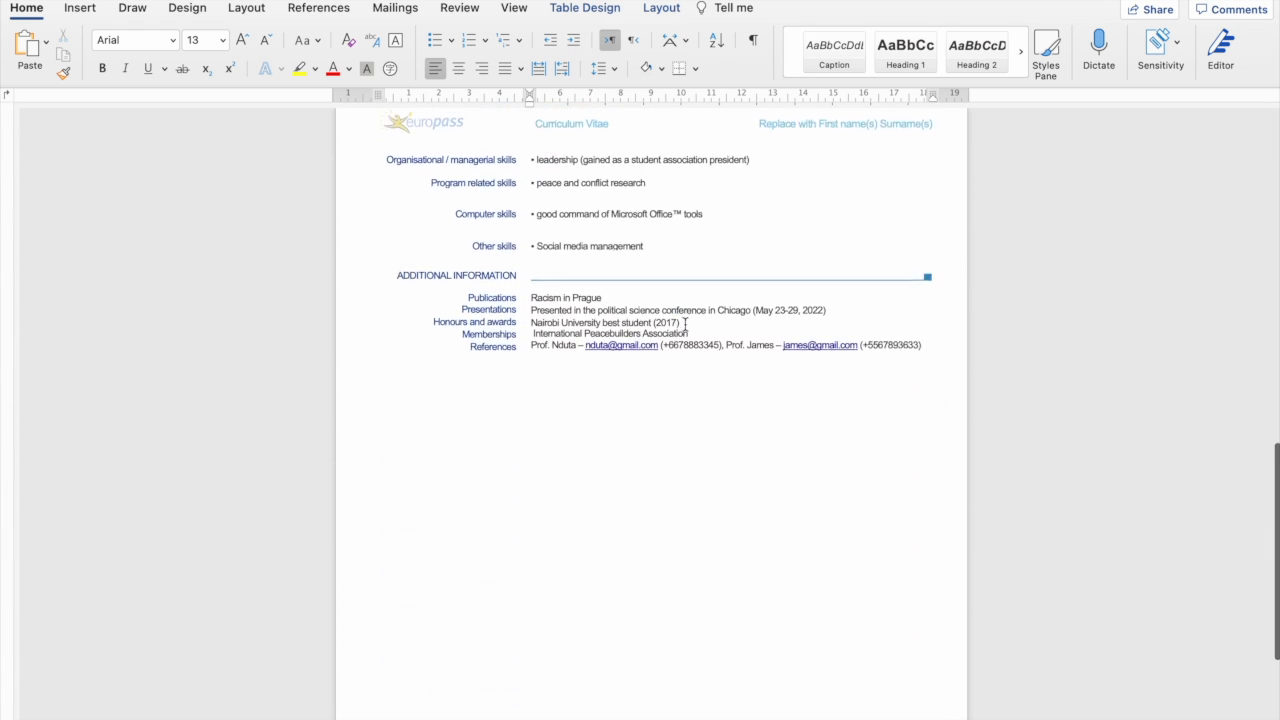
pyautogui.scroll(15, 686, 328)
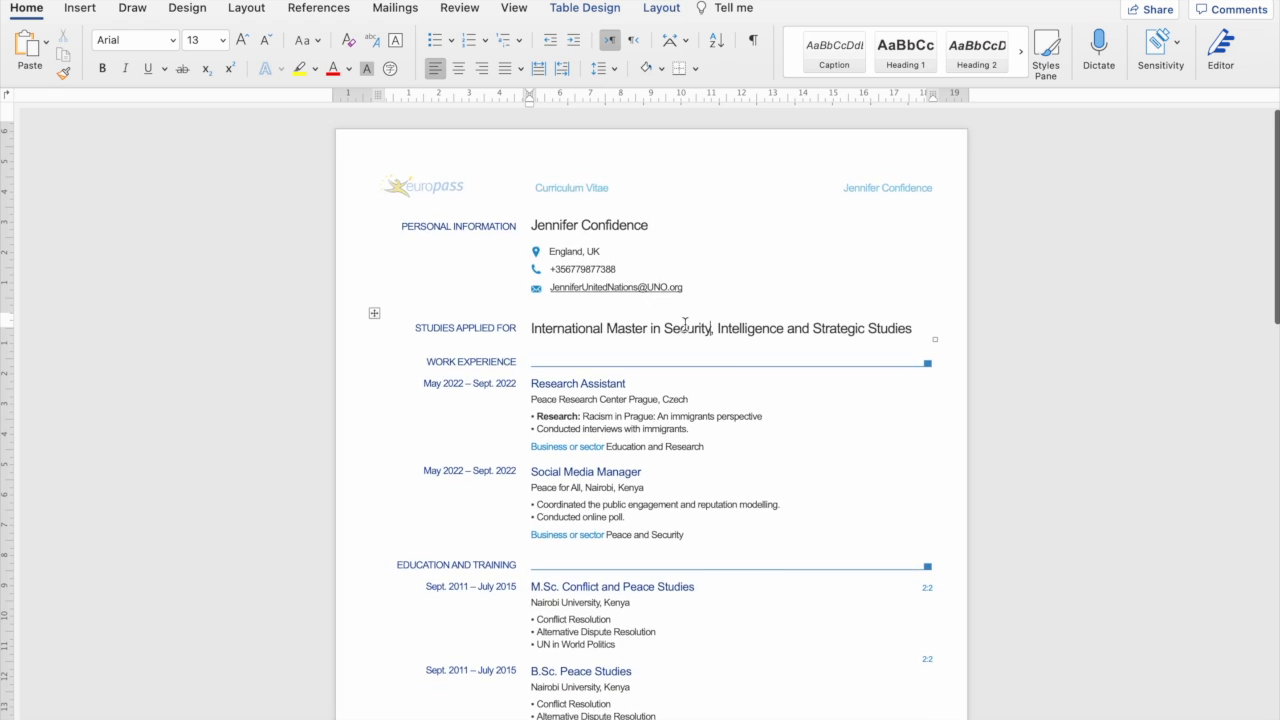